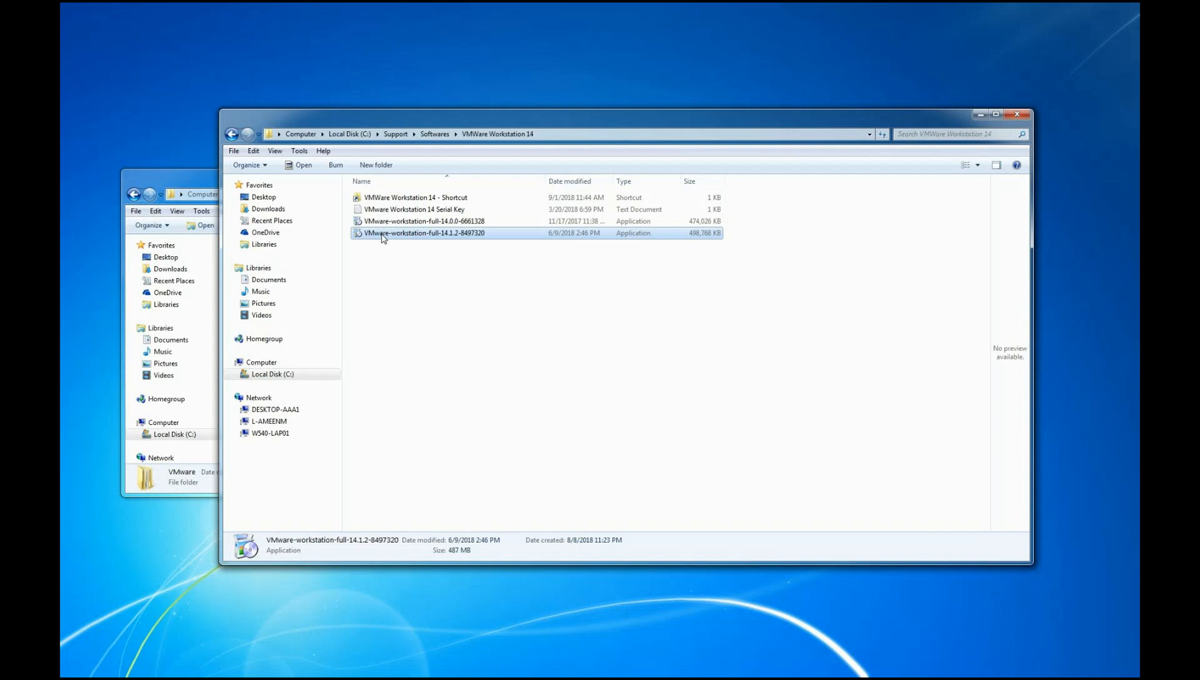
Run the VMware-workstation-full-14.1.2-8497320 installer as administrator and accept the license agreement terms
right_click(384, 238)
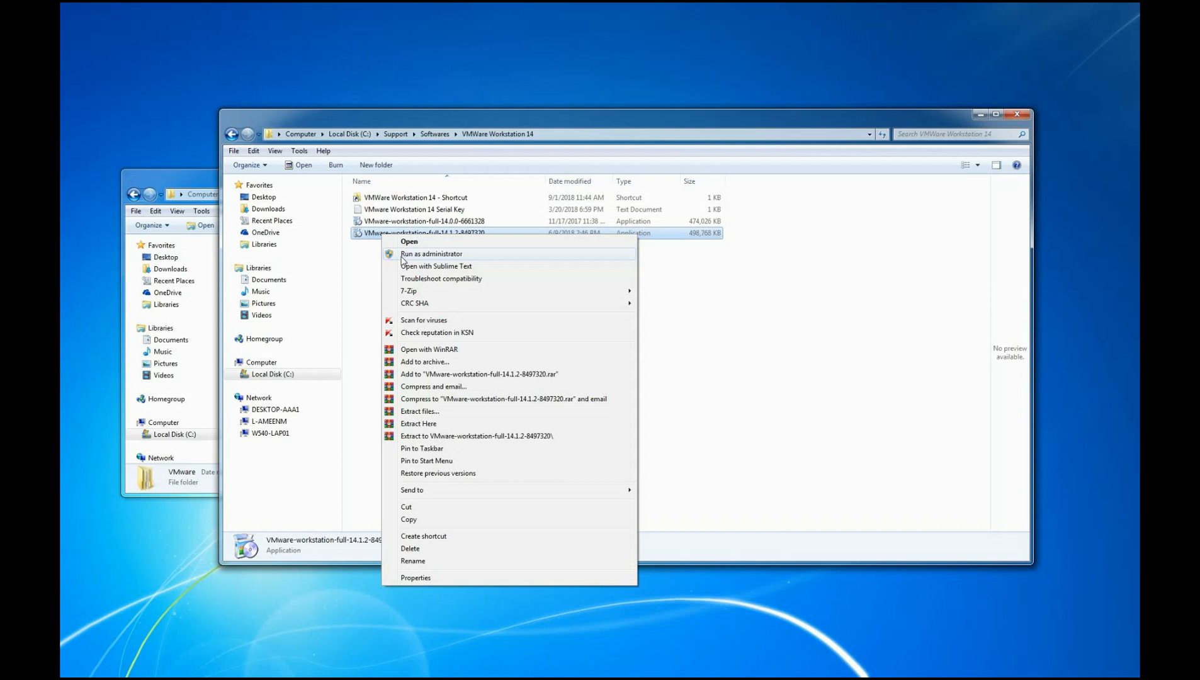
click(403, 255)
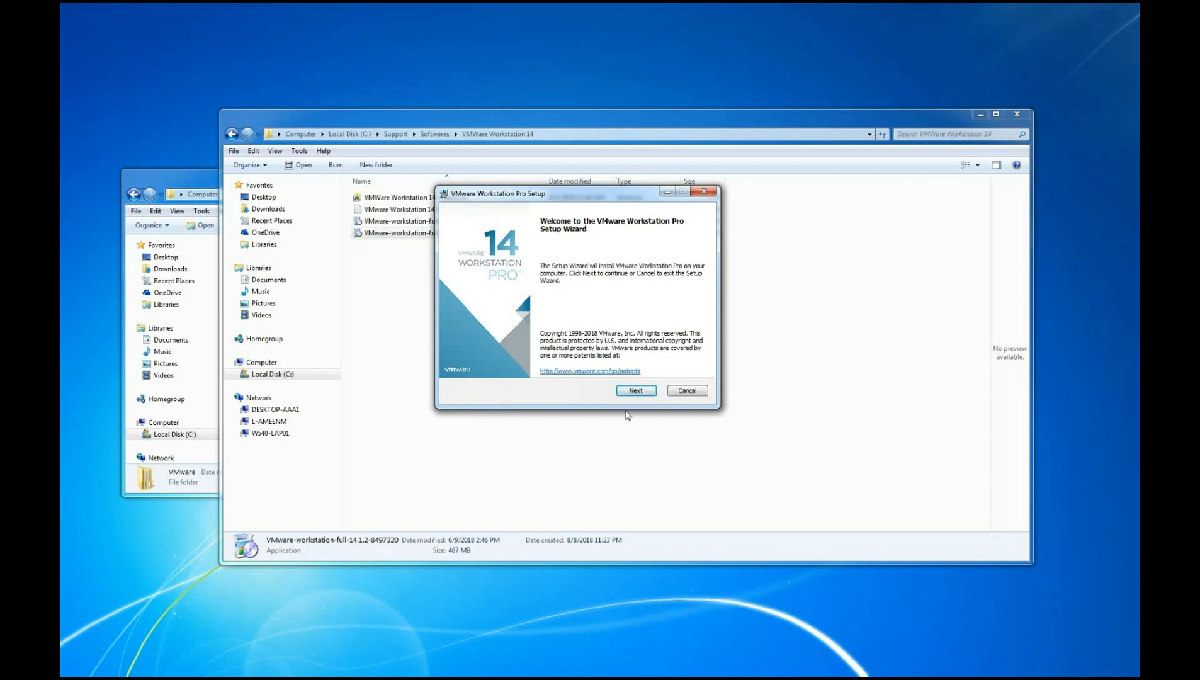
click(625, 390)
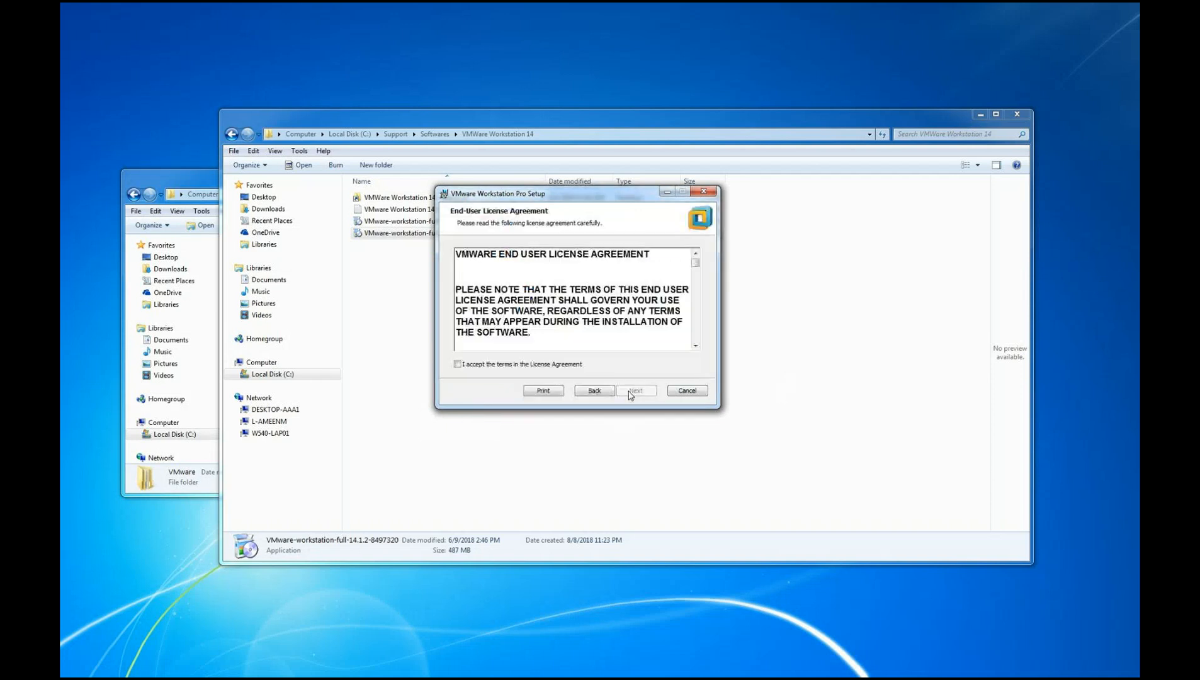
click(505, 364)
click(633, 391)
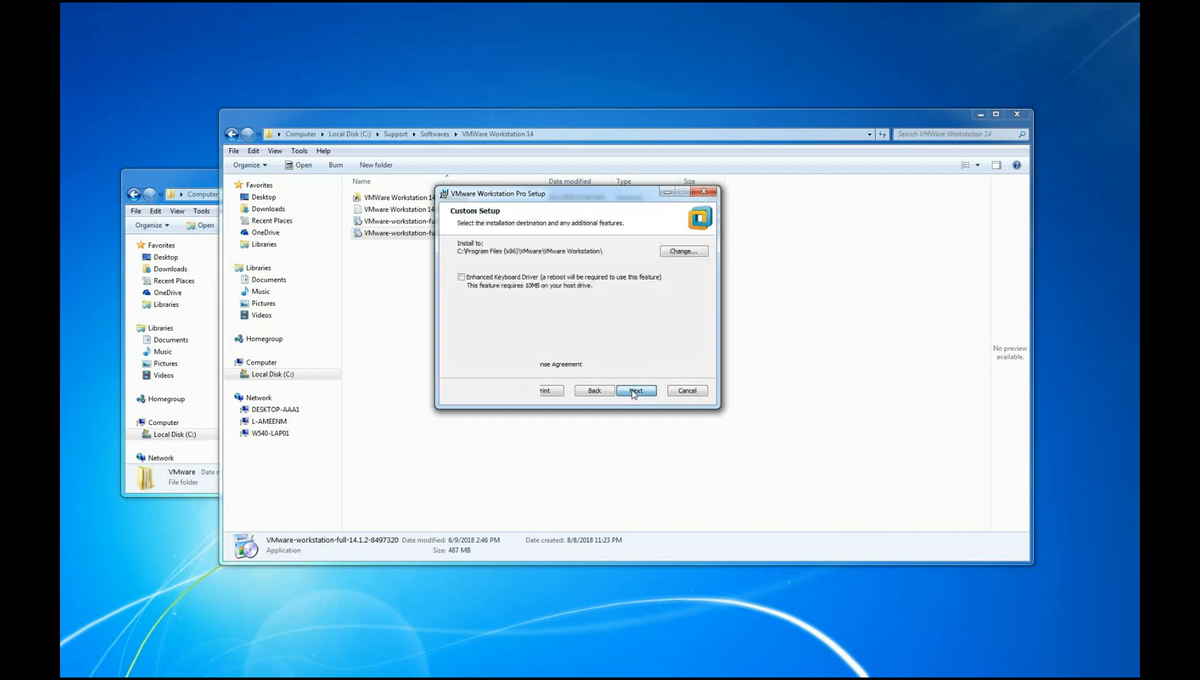
Configure setup with the Enhanced Keyboard Driver, no startup update checks, no Customer Experience Improvement Program and both shortcuts, and start the installation
click(461, 277)
click(633, 391)
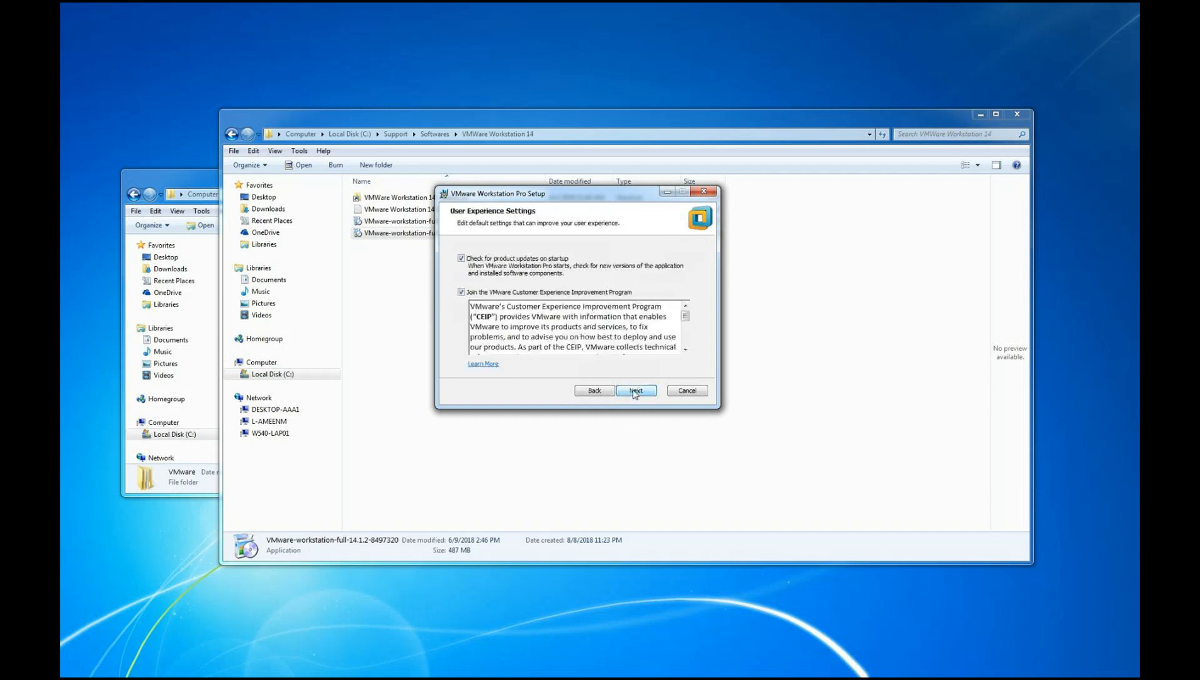
click(461, 259)
click(461, 292)
click(637, 392)
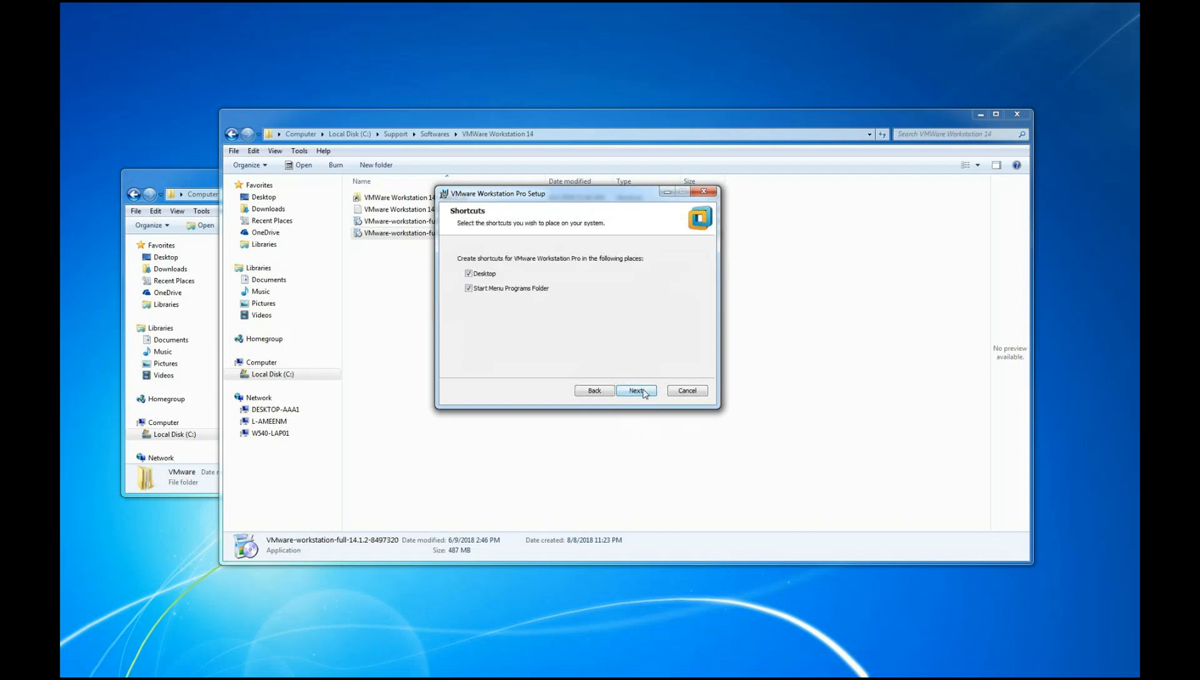
click(643, 391)
click(643, 392)
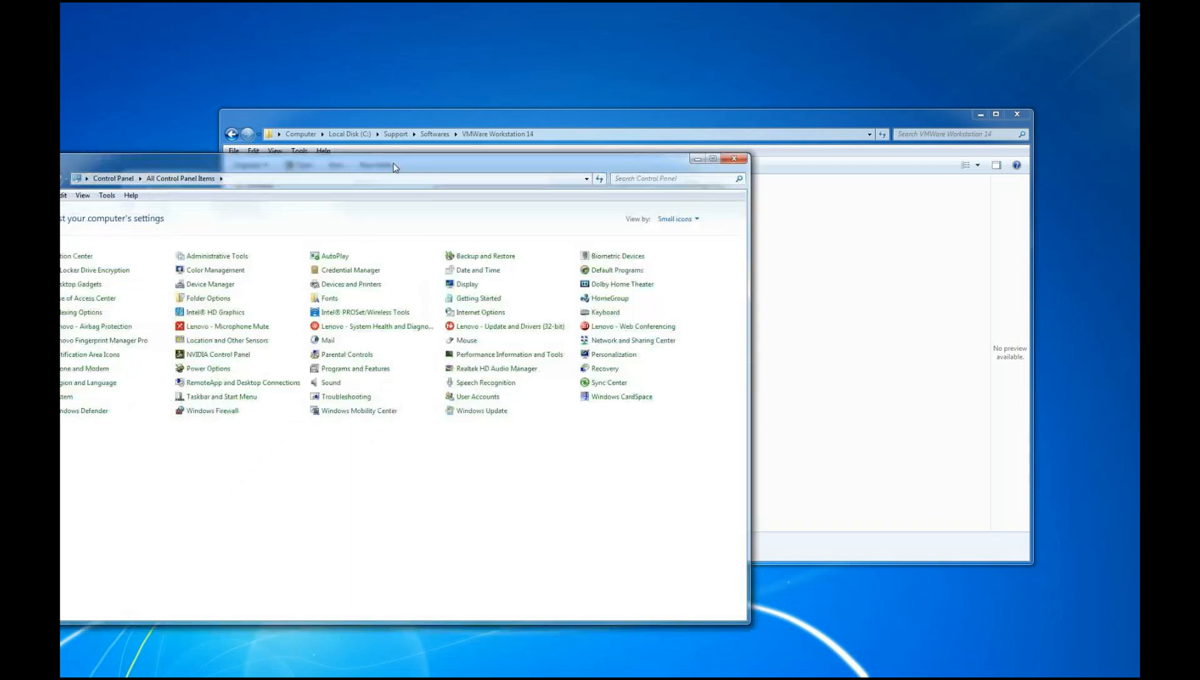
Look through the end of the installed programs list in Programs and Features for VMware Workstation
drag(426, 157, 471, 60)
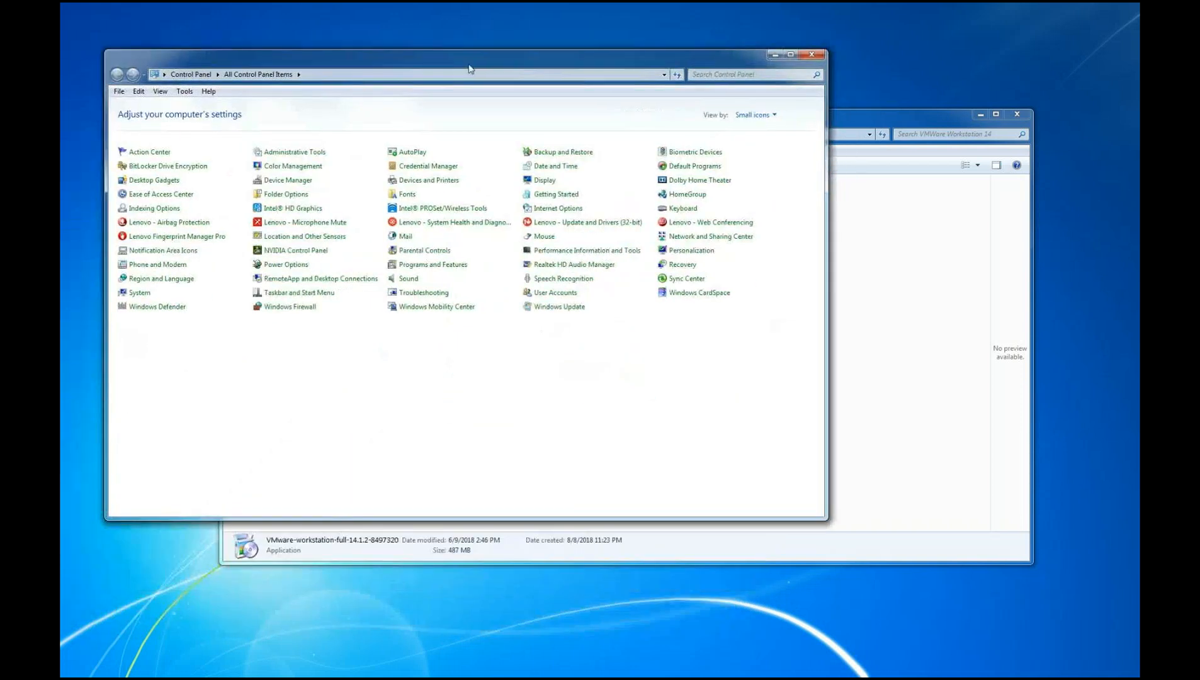
click(420, 265)
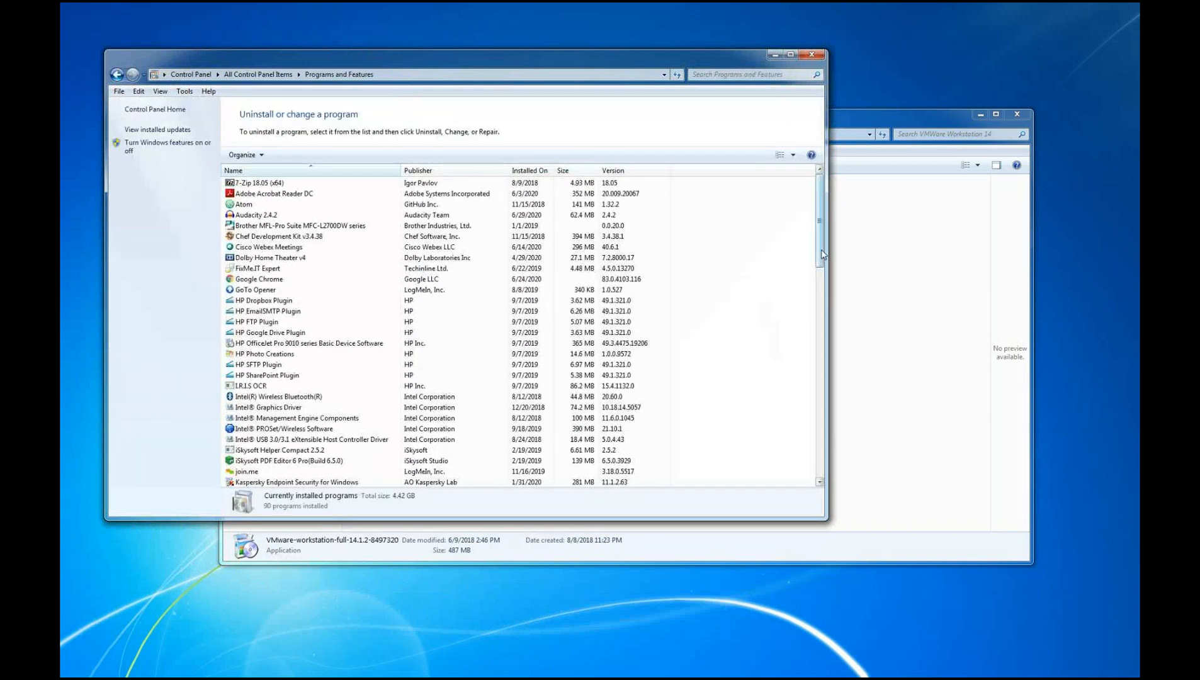
drag(819, 249, 835, 416)
scroll(289, 441, down, 2)
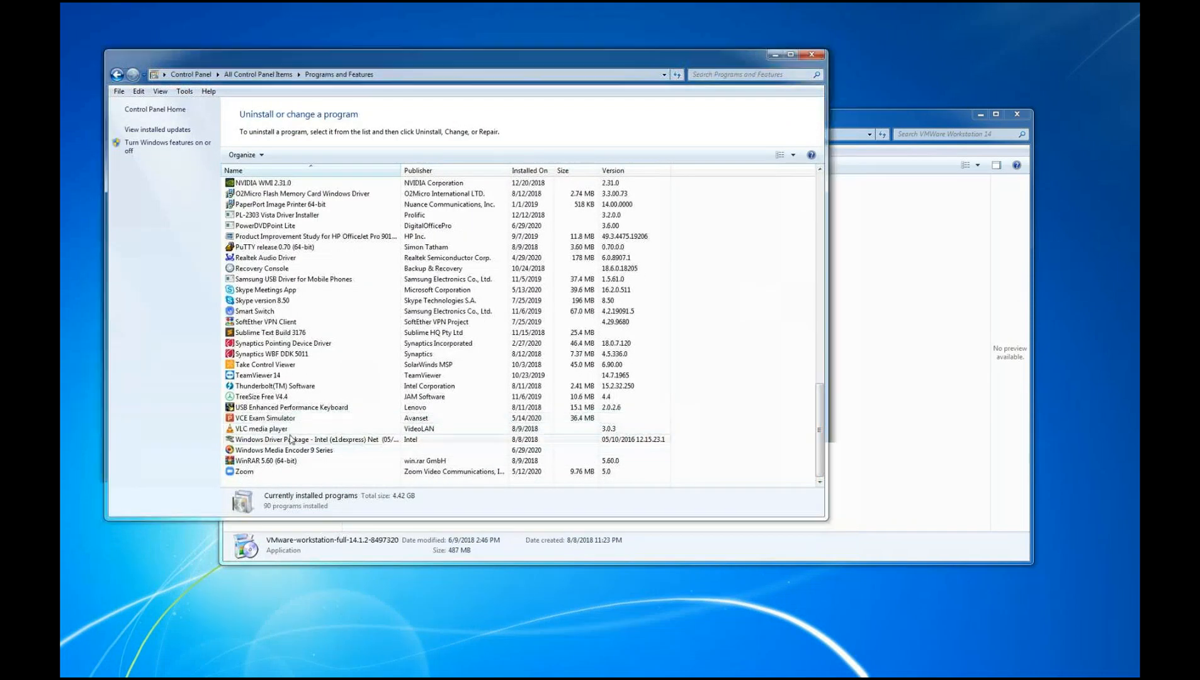
drag(600, 64, 853, 281)
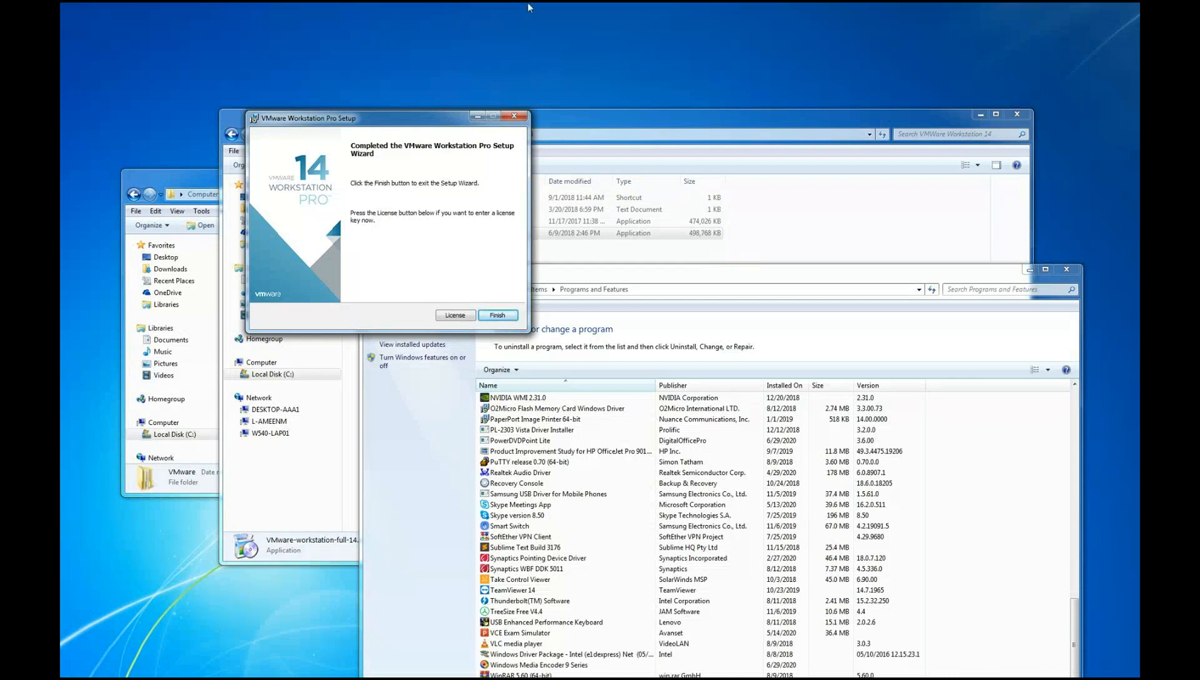
Finish the VMware Workstation Pro setup wizard and decline the immediate system restart
click(497, 315)
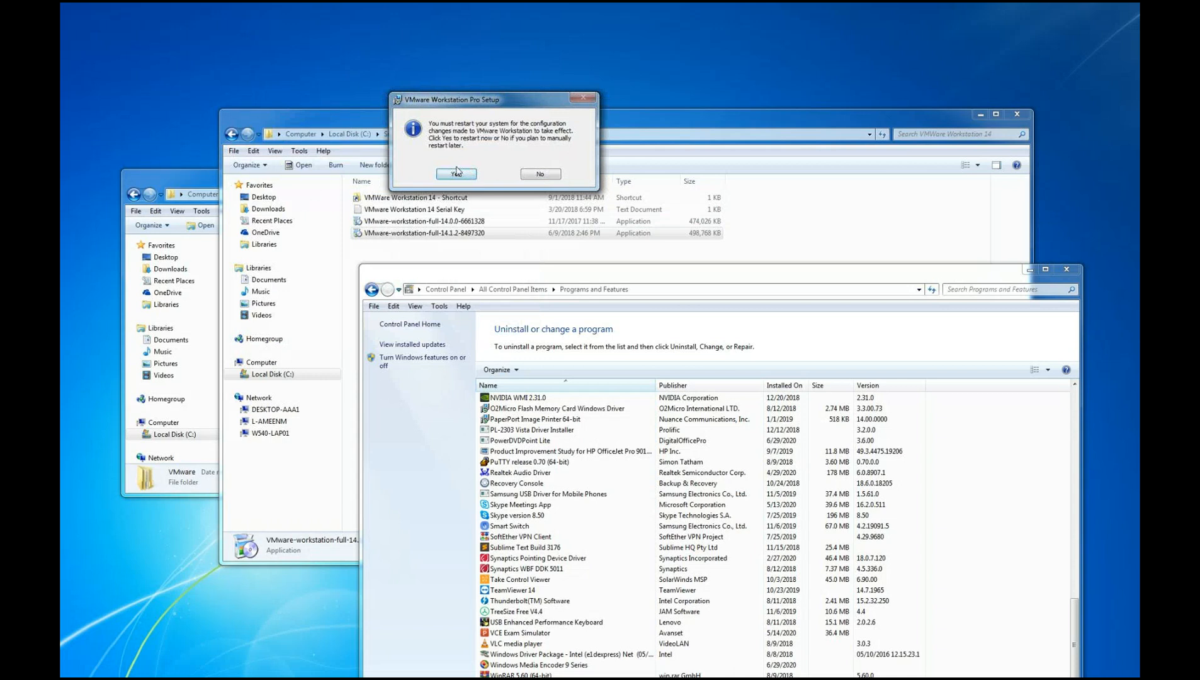
click(542, 176)
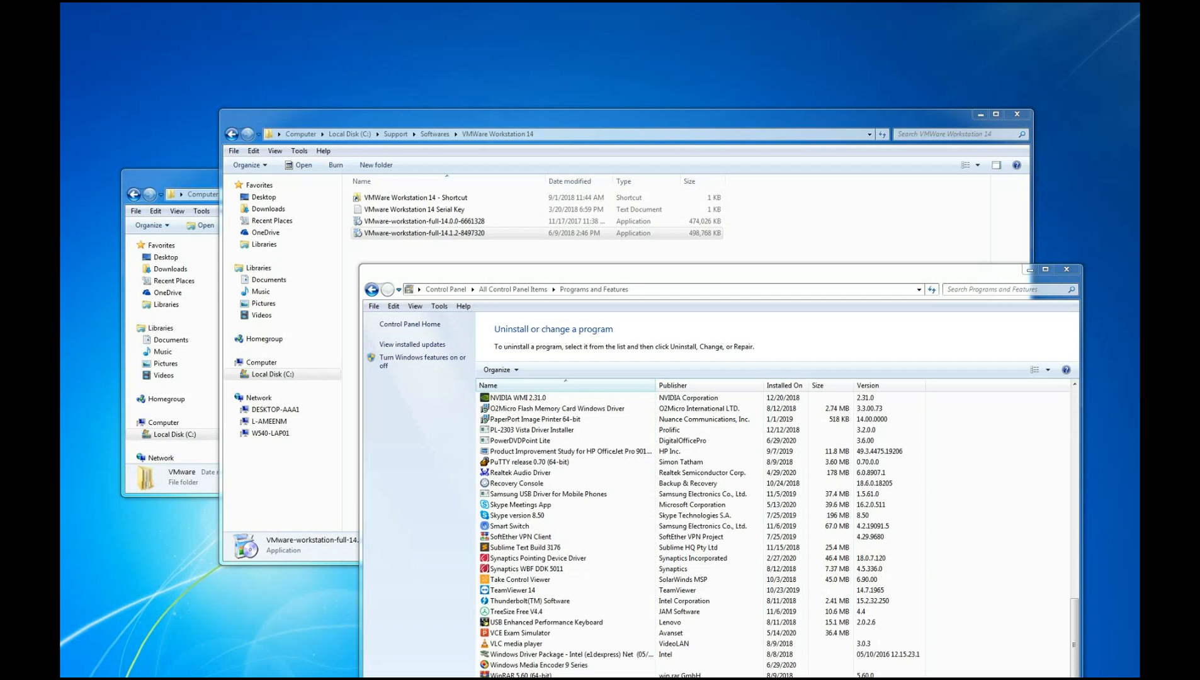
Switch to VMware Workstation and check the license status and expiration in its About information
drag(60, 82, 580, 46)
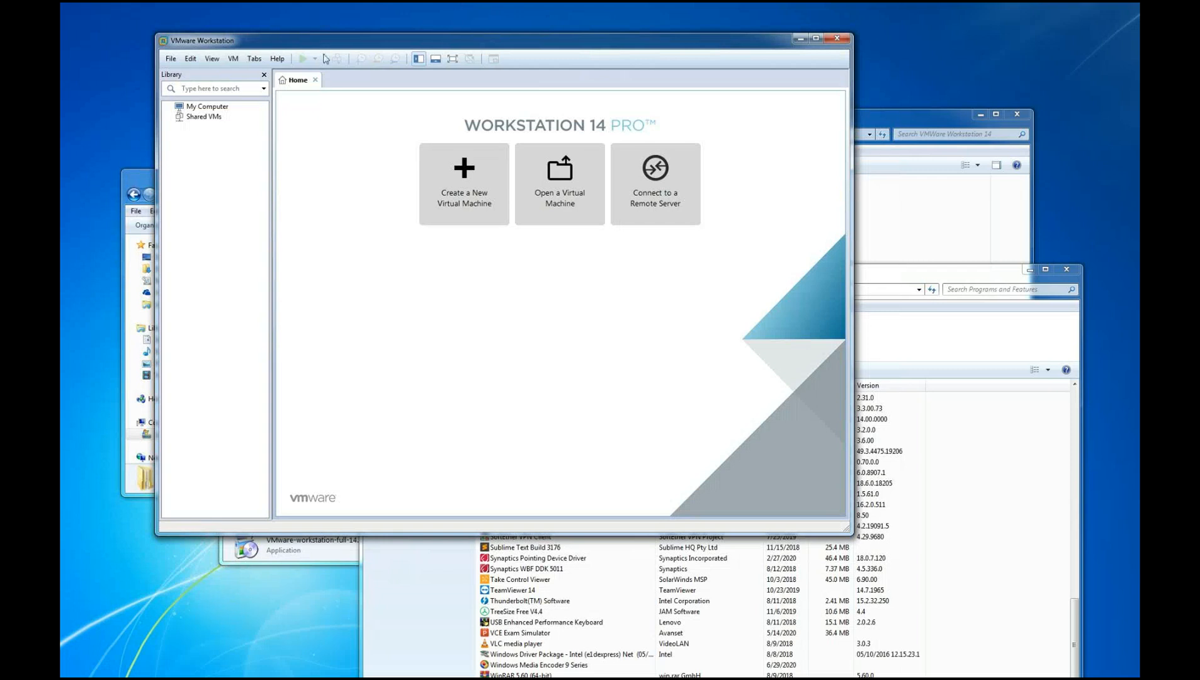
click(277, 59)
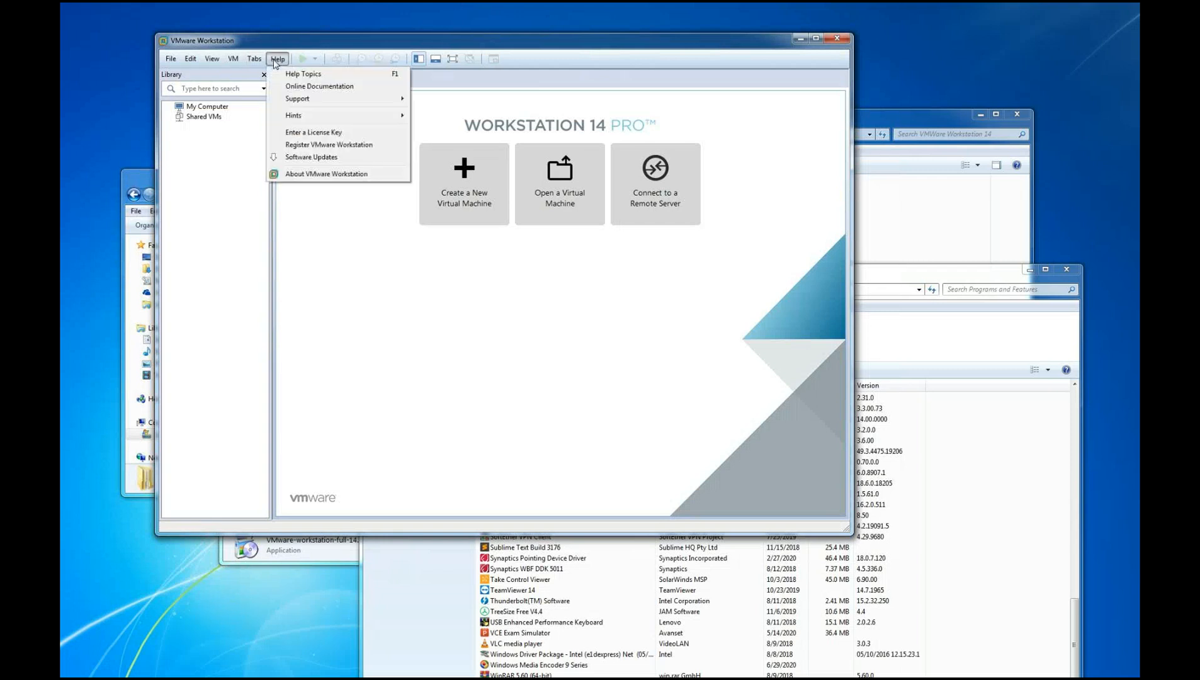
click(304, 173)
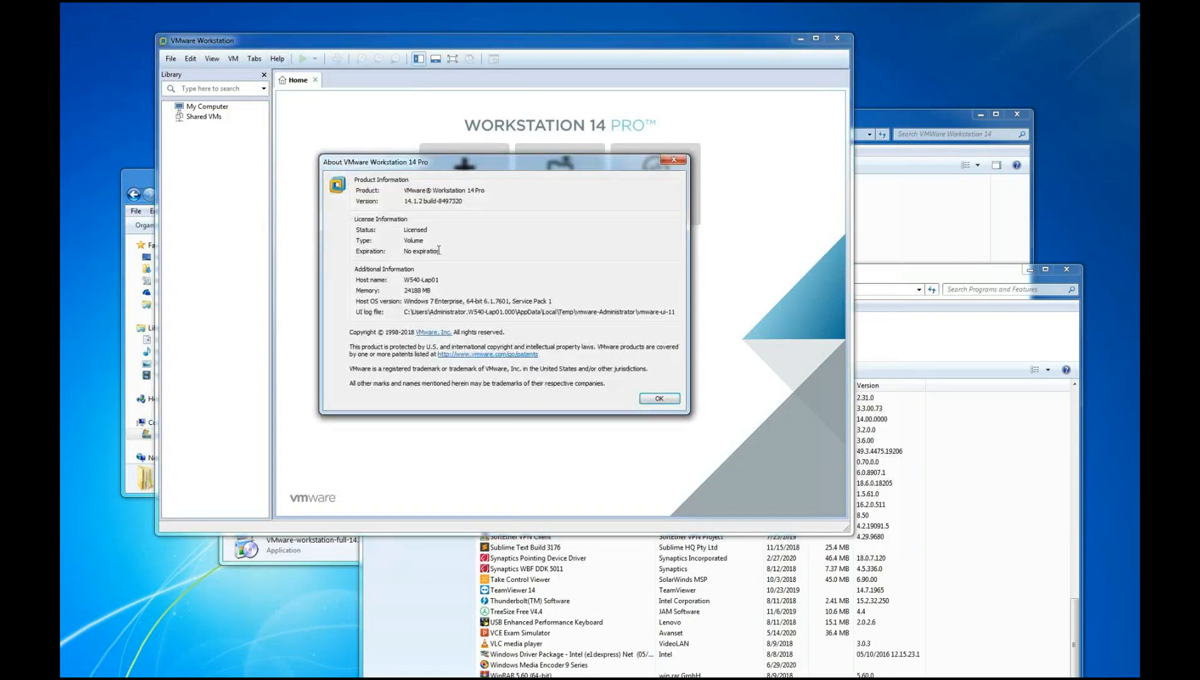
drag(404, 251, 475, 255)
click(416, 250)
click(656, 398)
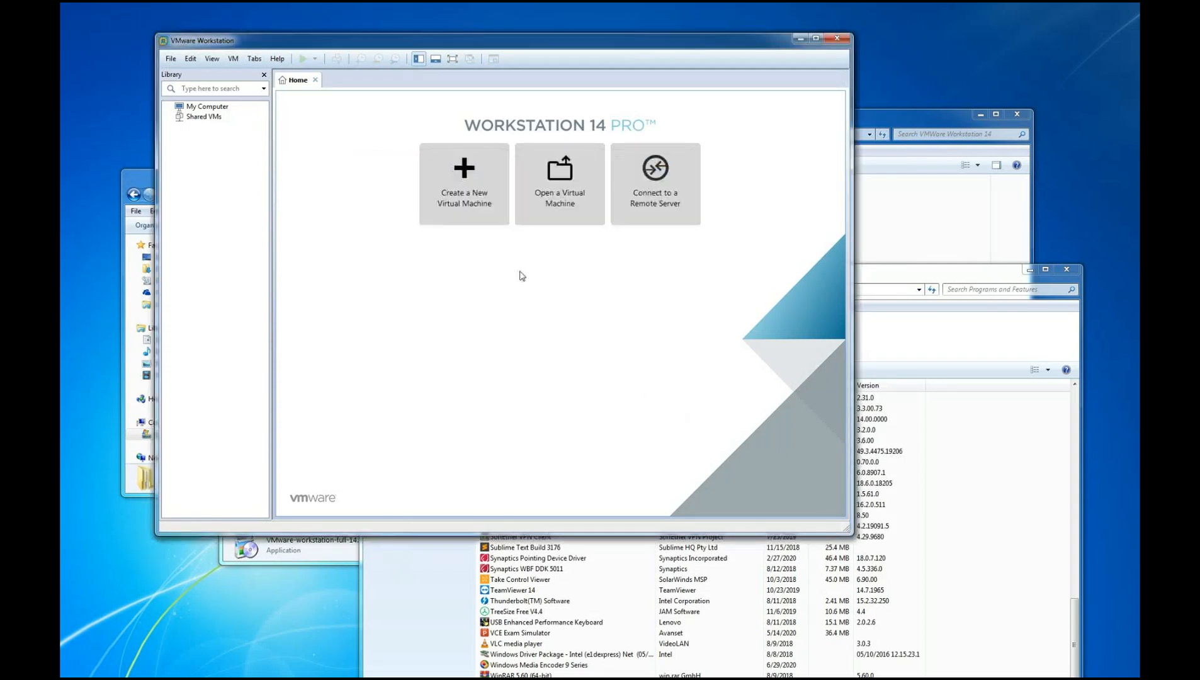
Open the license key entry dialog and close it without entering a key
click(277, 59)
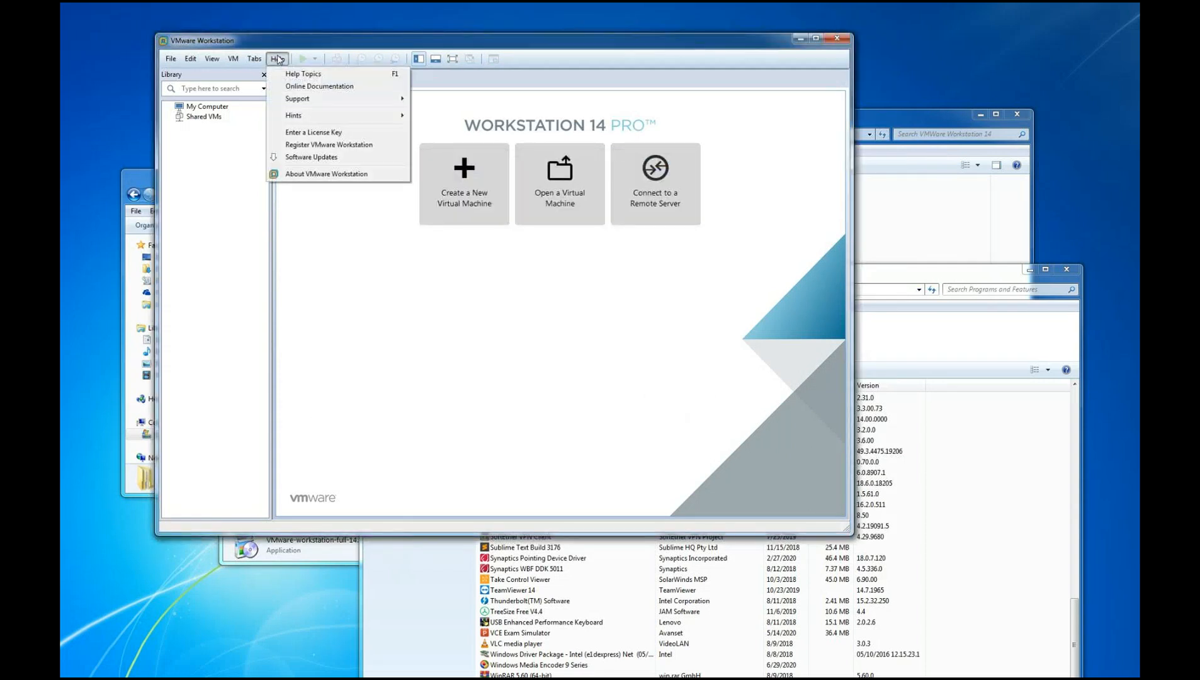
click(302, 138)
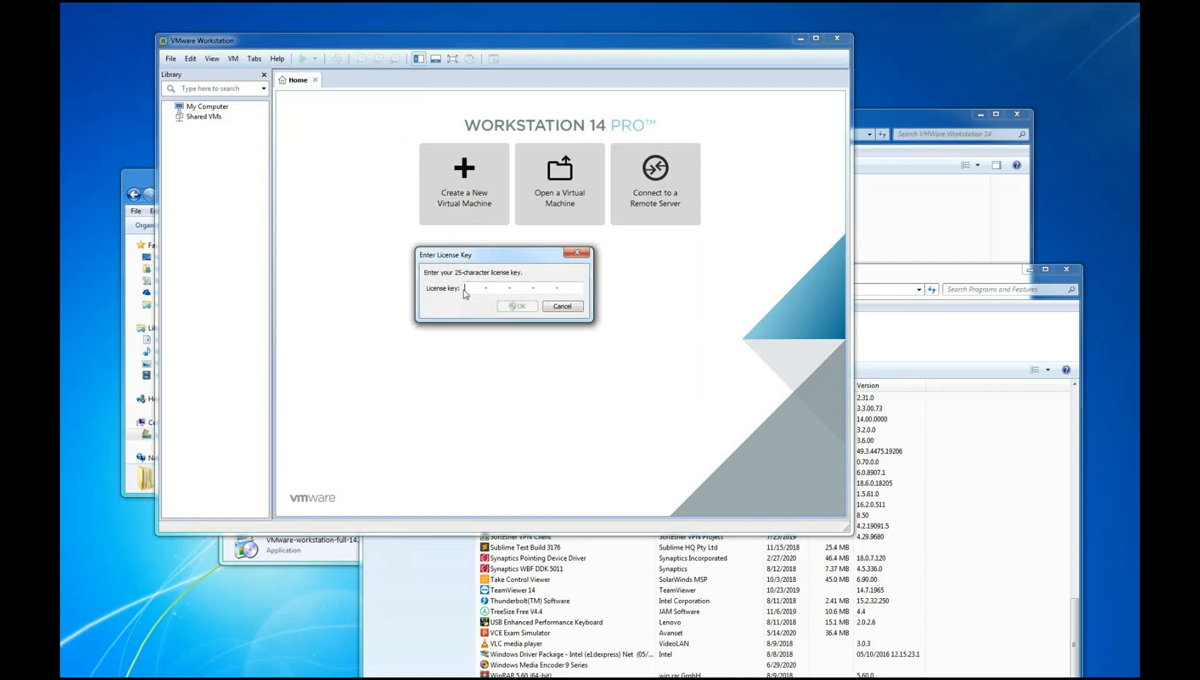
click(561, 307)
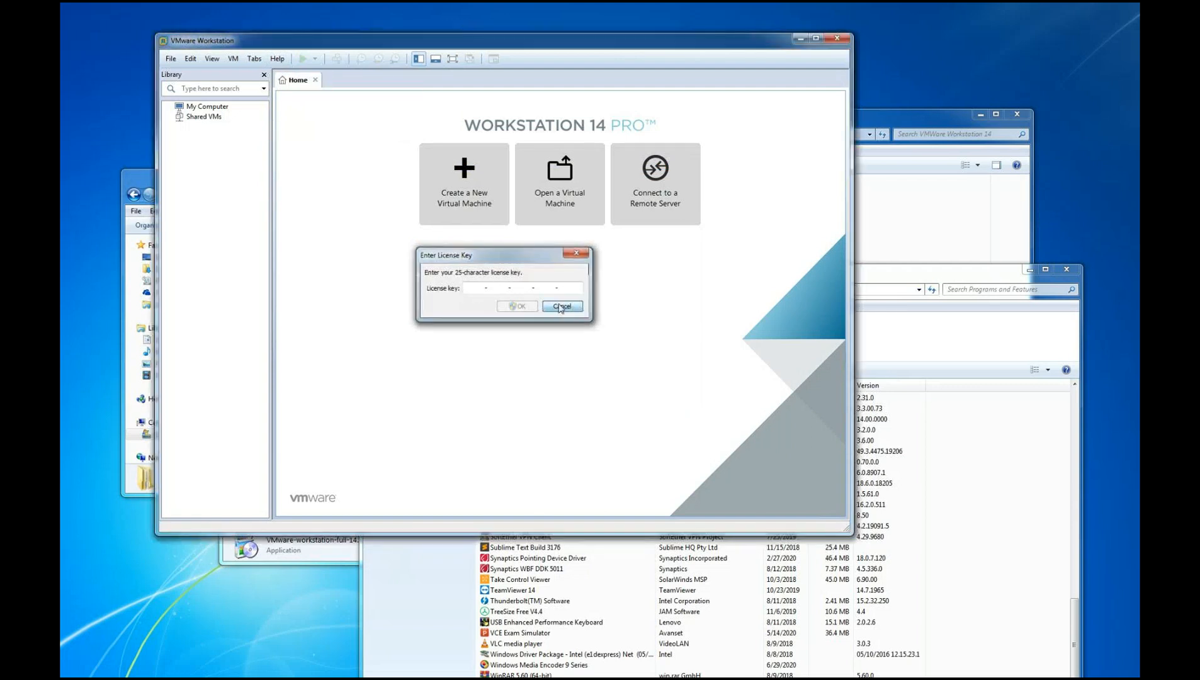
Review the product version and license details in the About information once more and close it
click(277, 59)
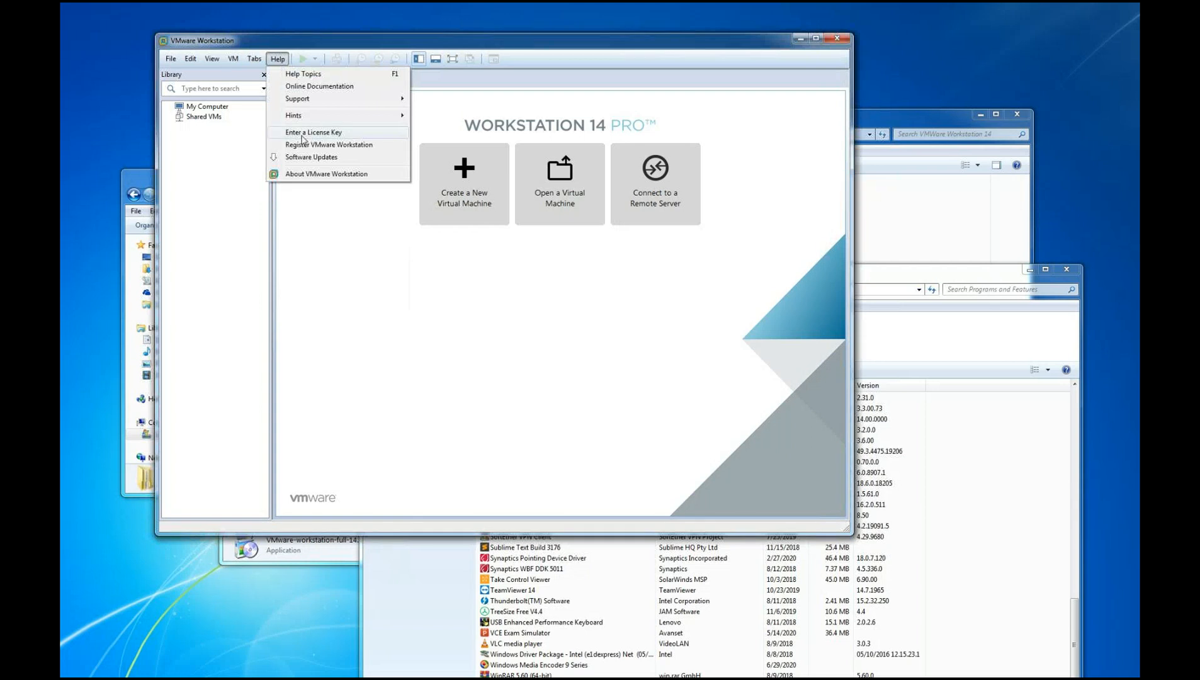
click(303, 174)
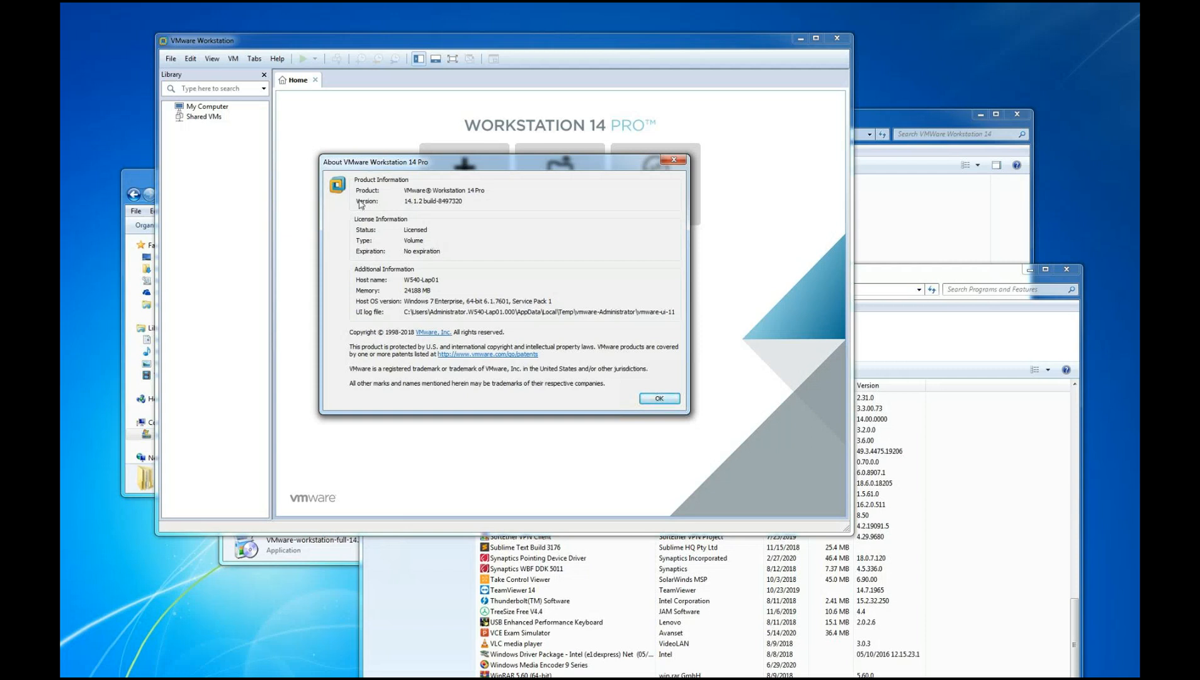
click(657, 401)
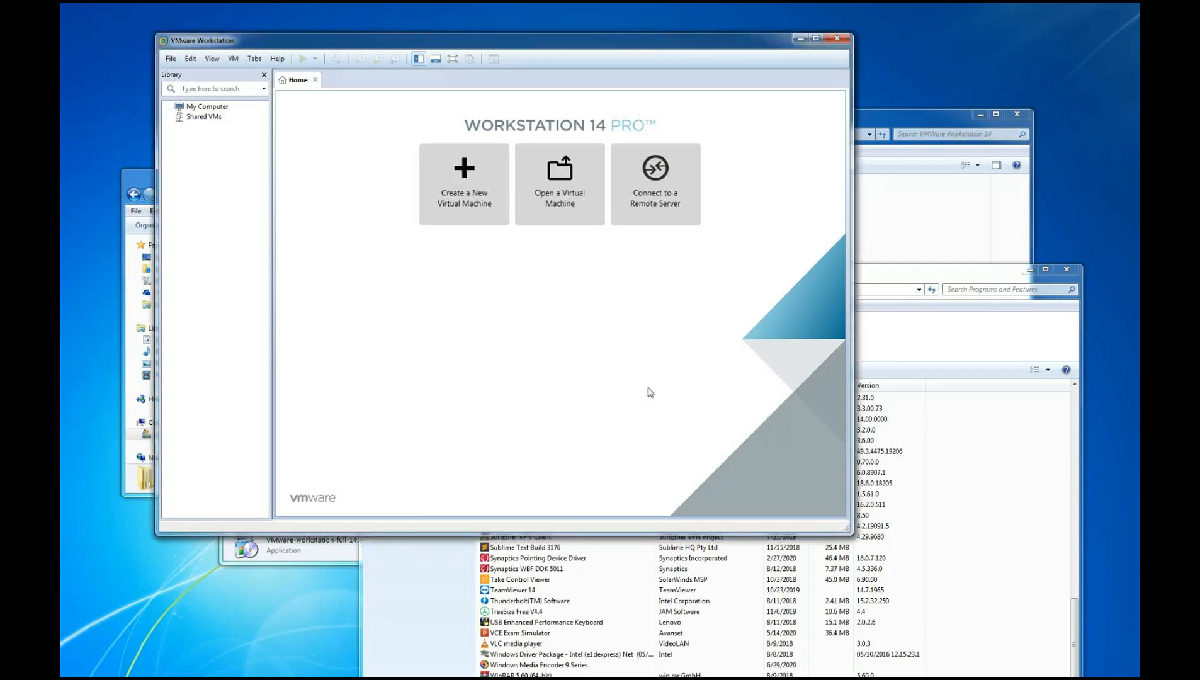
Reload the installed programs list in Programs and Features, select the VMware Workstation entry to check its details, and close the window
click(898, 277)
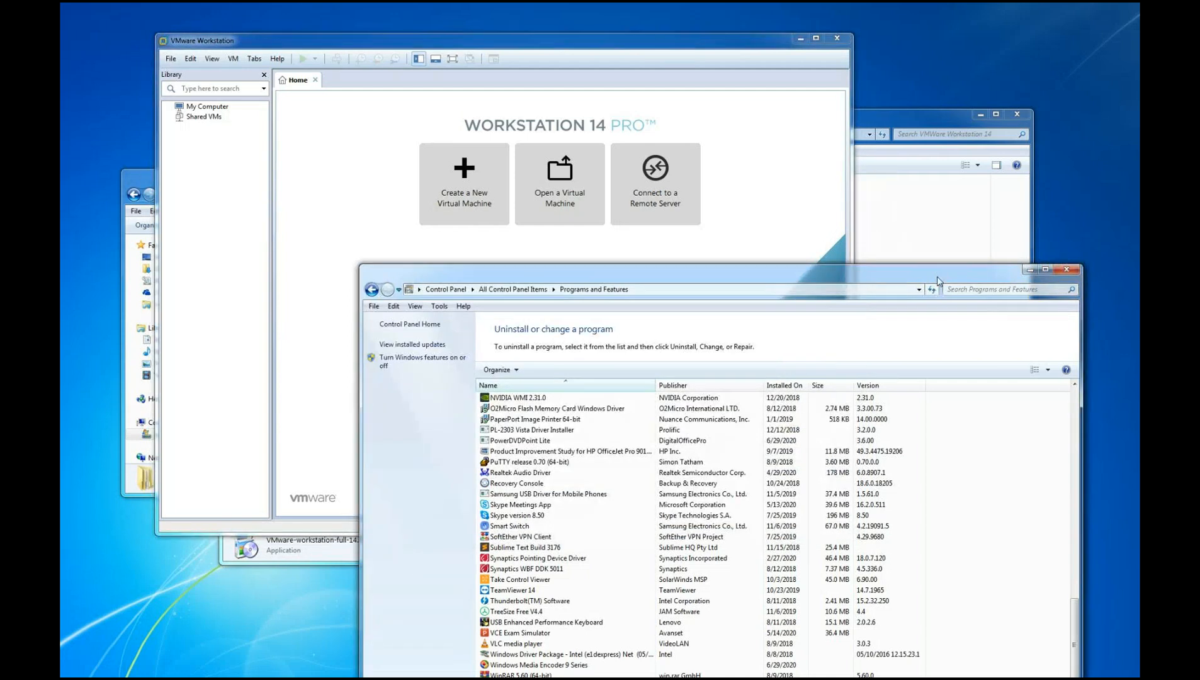
drag(937, 281, 880, 62)
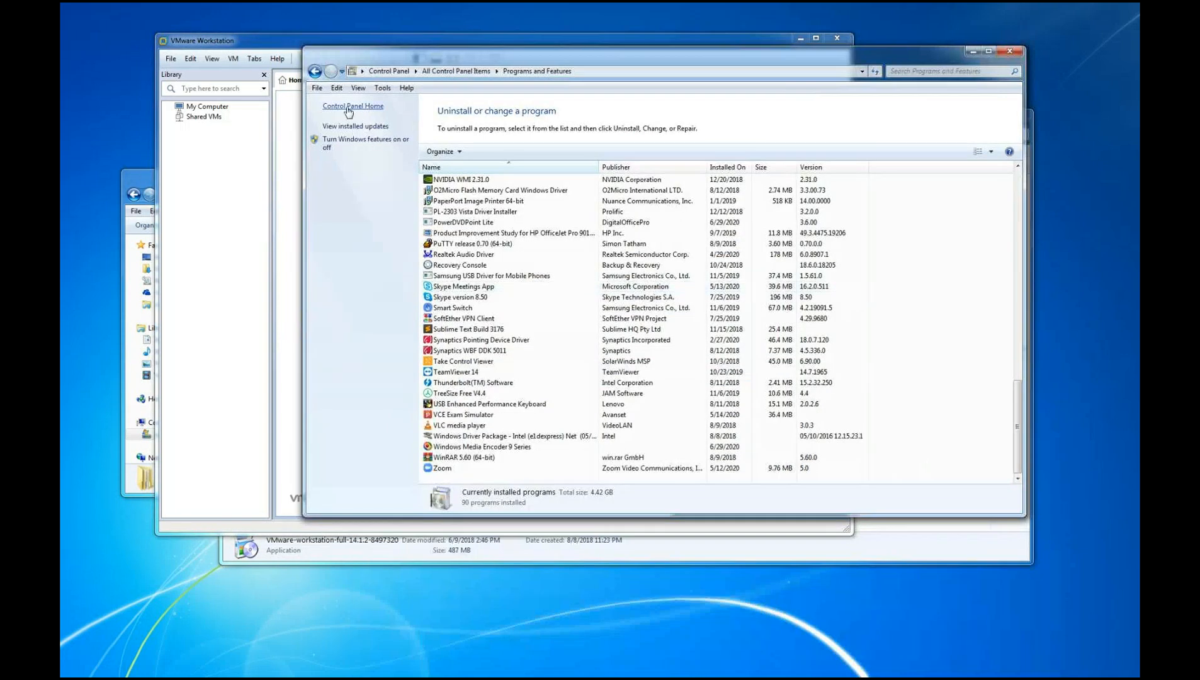
click(315, 71)
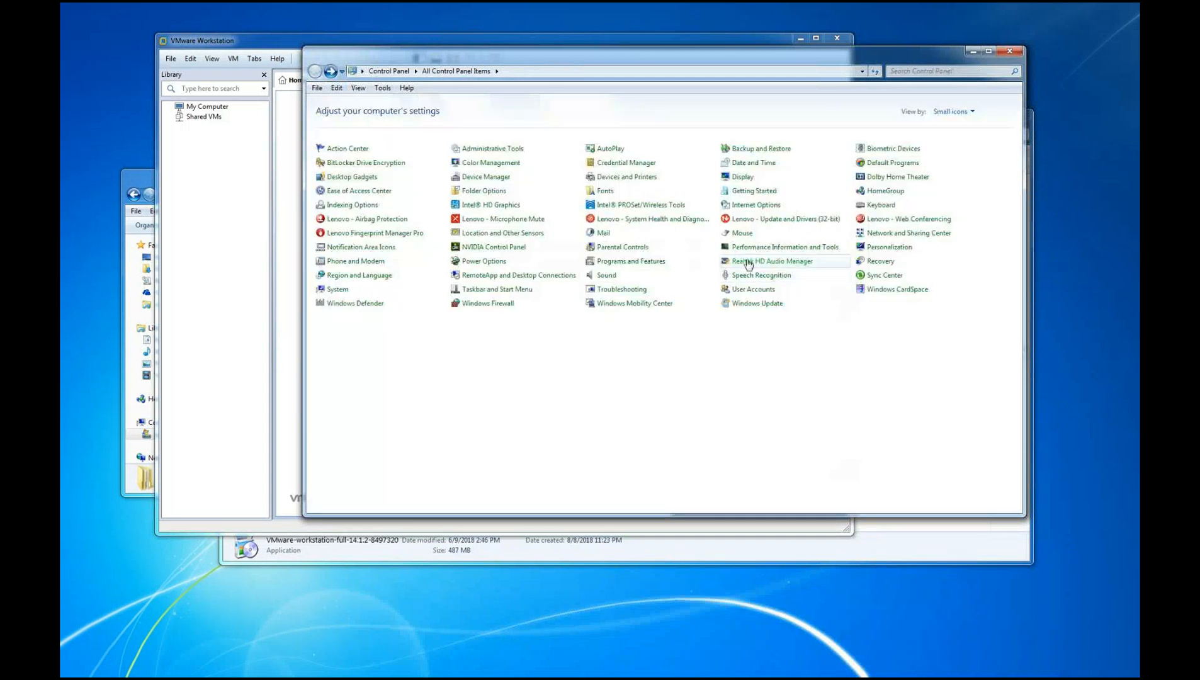
click(647, 266)
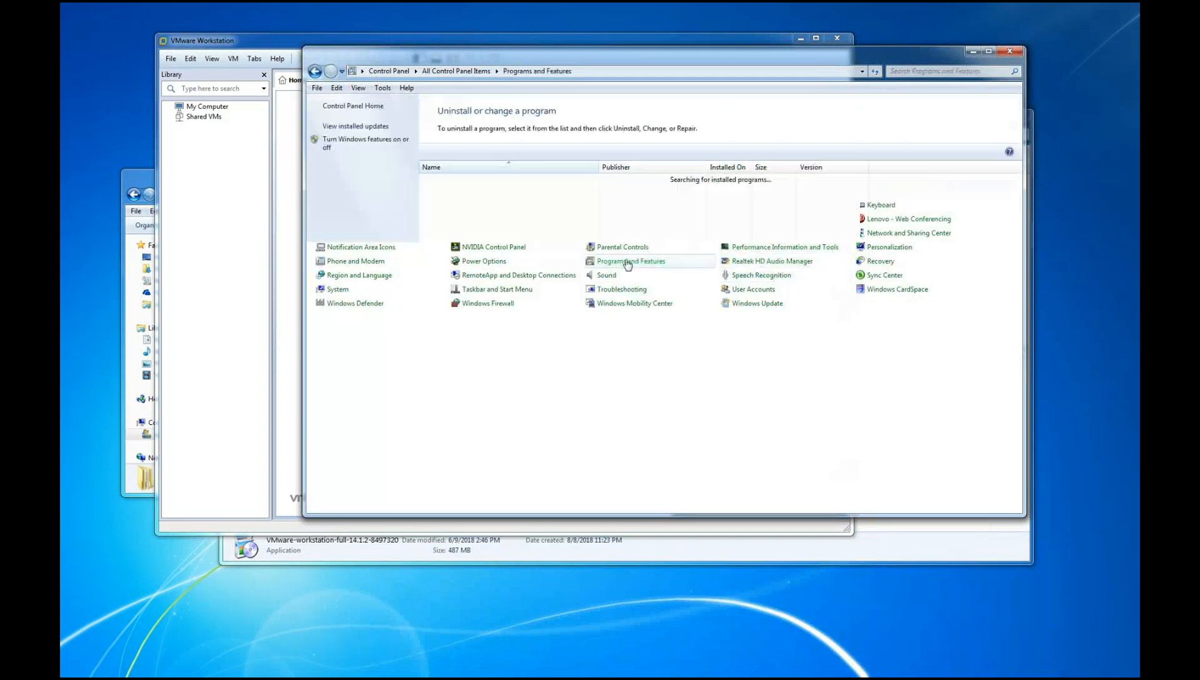
scroll(533, 409, down, 20)
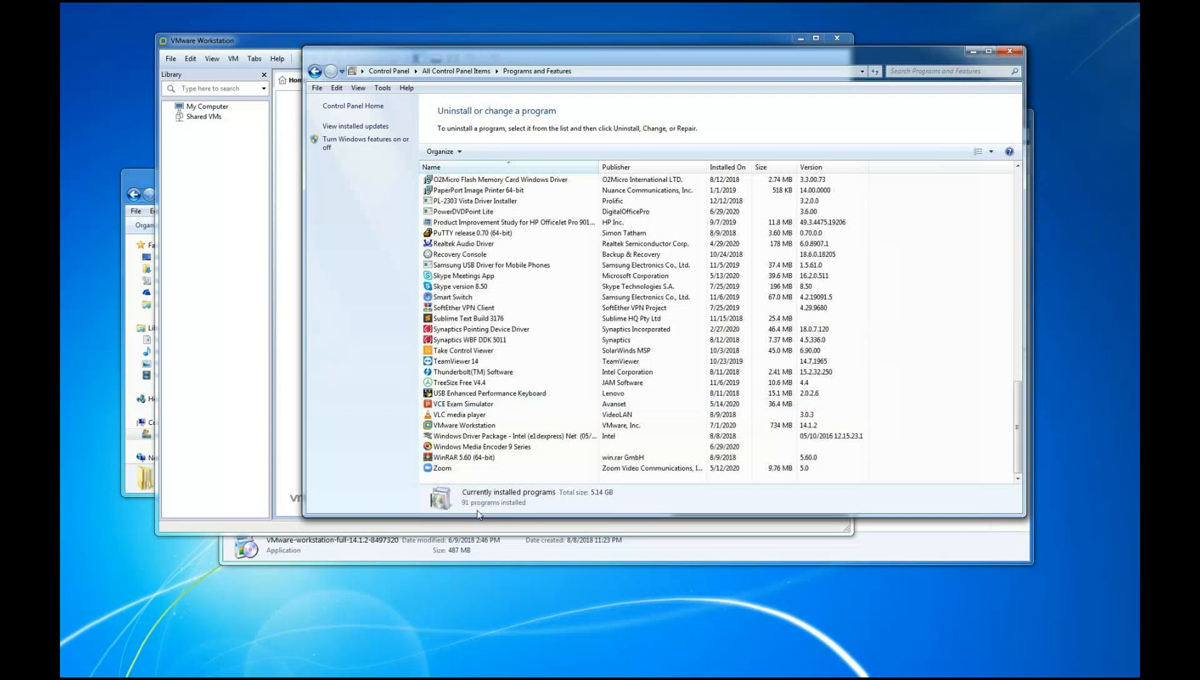
click(454, 426)
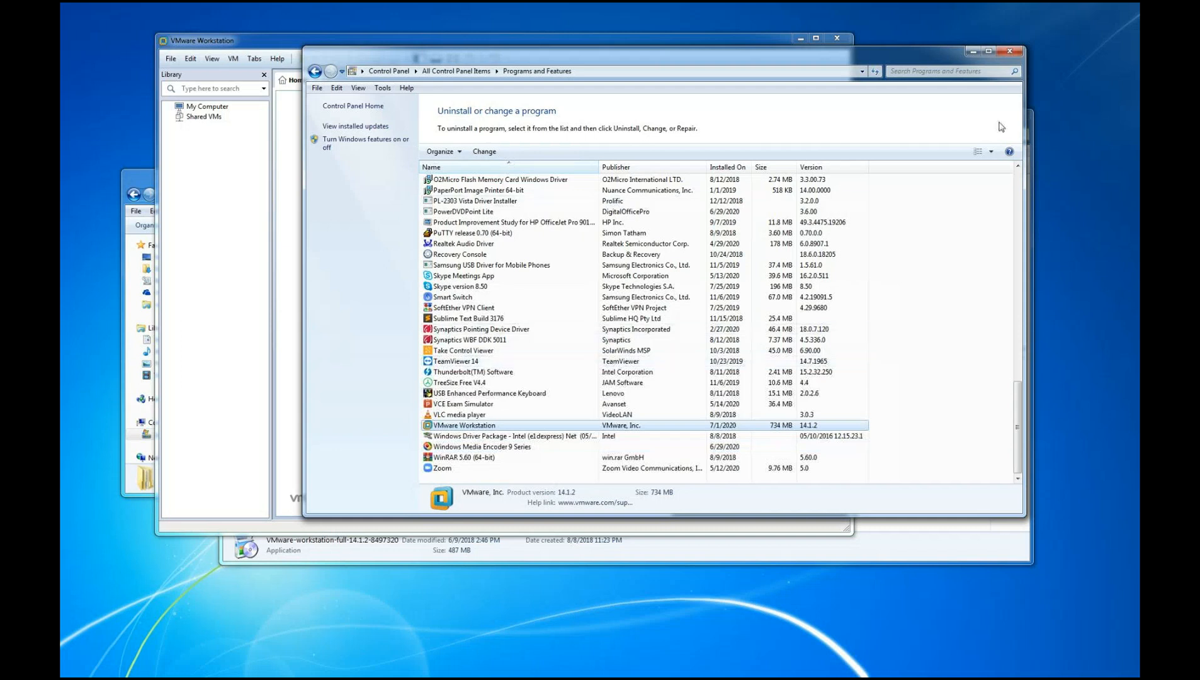
mouse_move(886, 61)
mouse_down()
mouse_move(921, 169)
mouse_move(916, 156)
mouse_up()
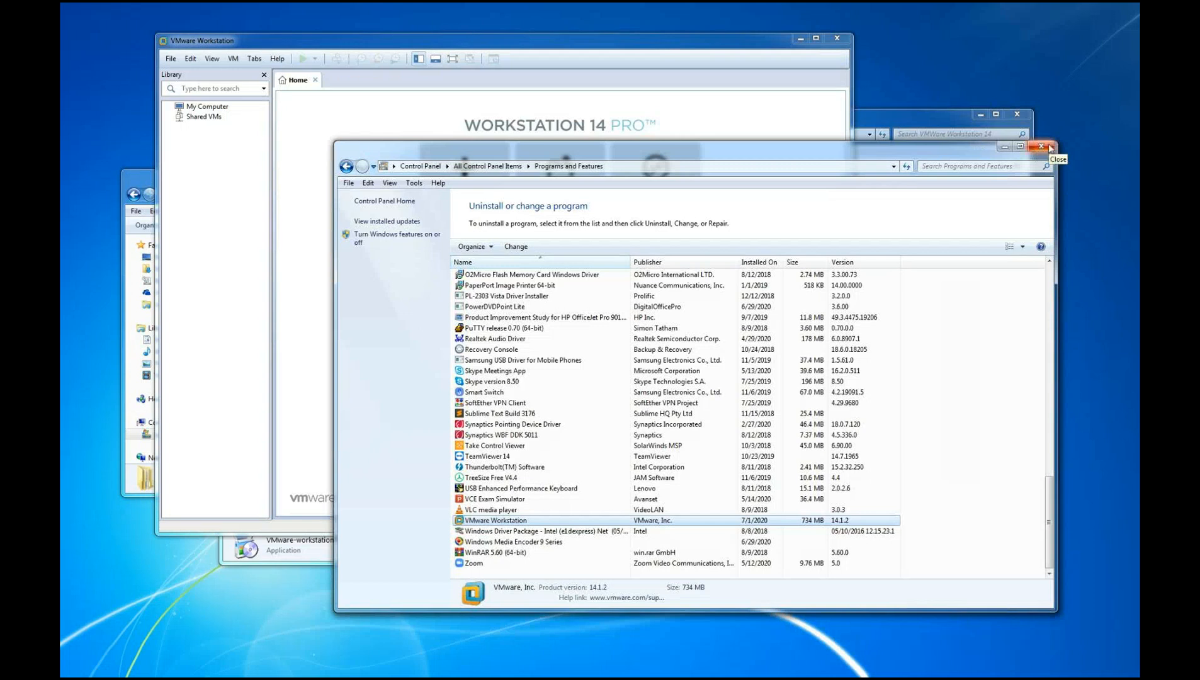
click(1050, 148)
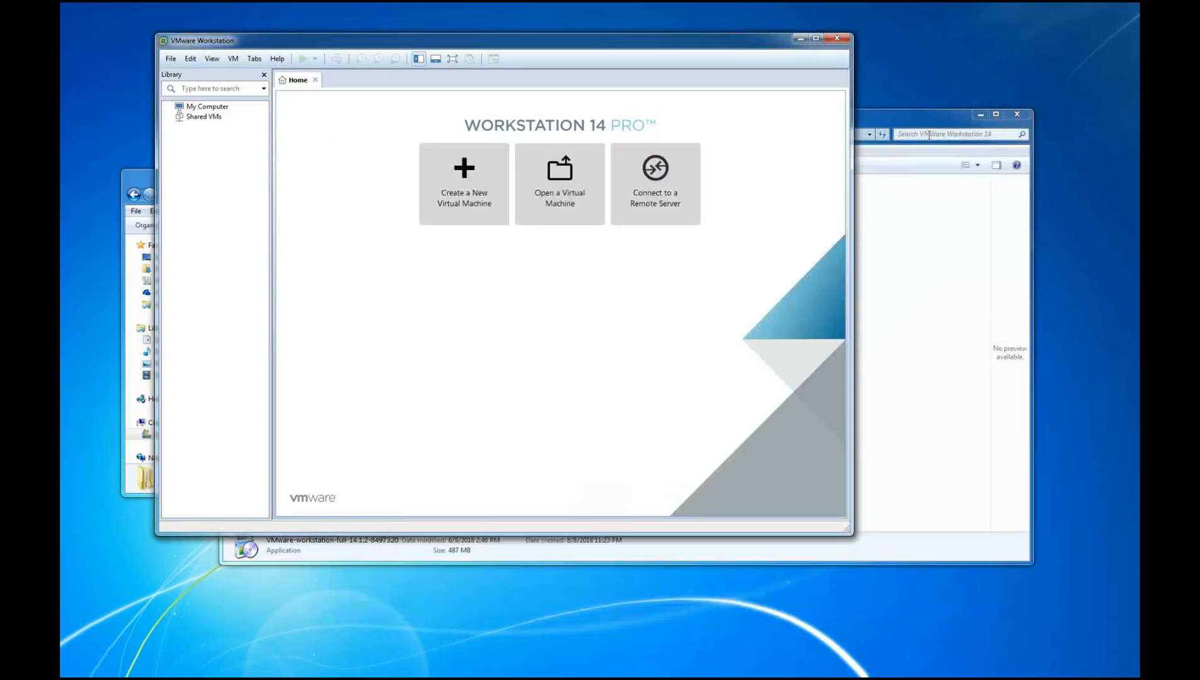
Open the VMware Workstation 14 Serial Key text file from the VMWare Workstation 14 folder and select its entire text
click(920, 126)
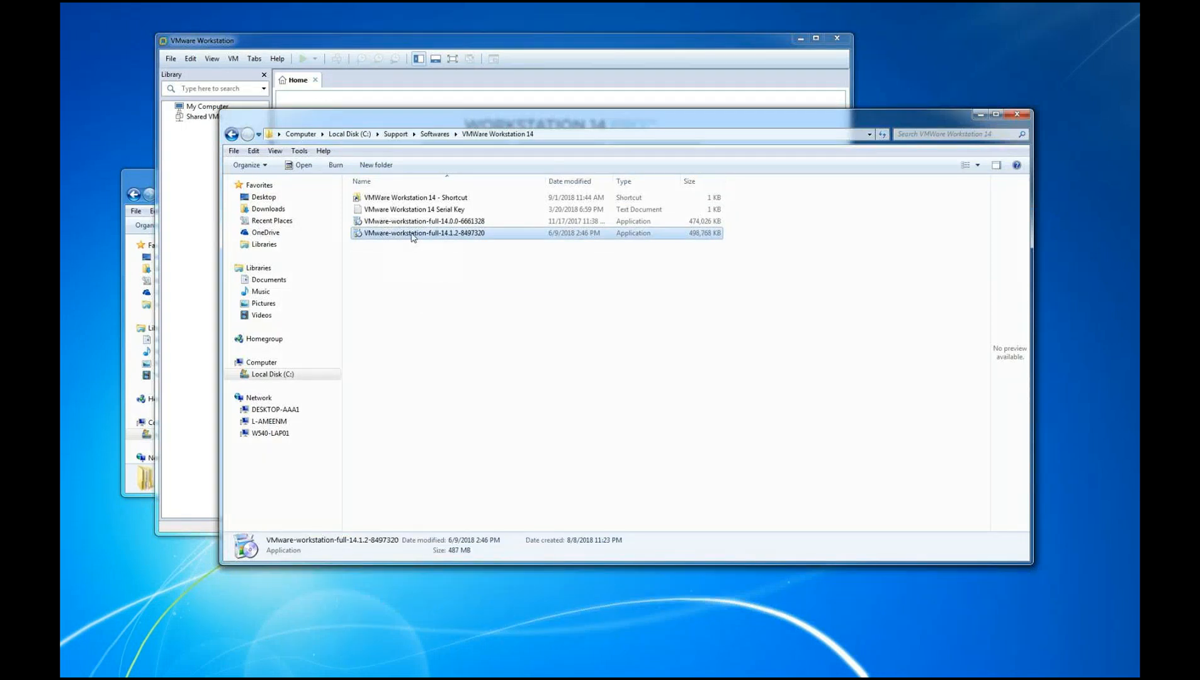
click(409, 209)
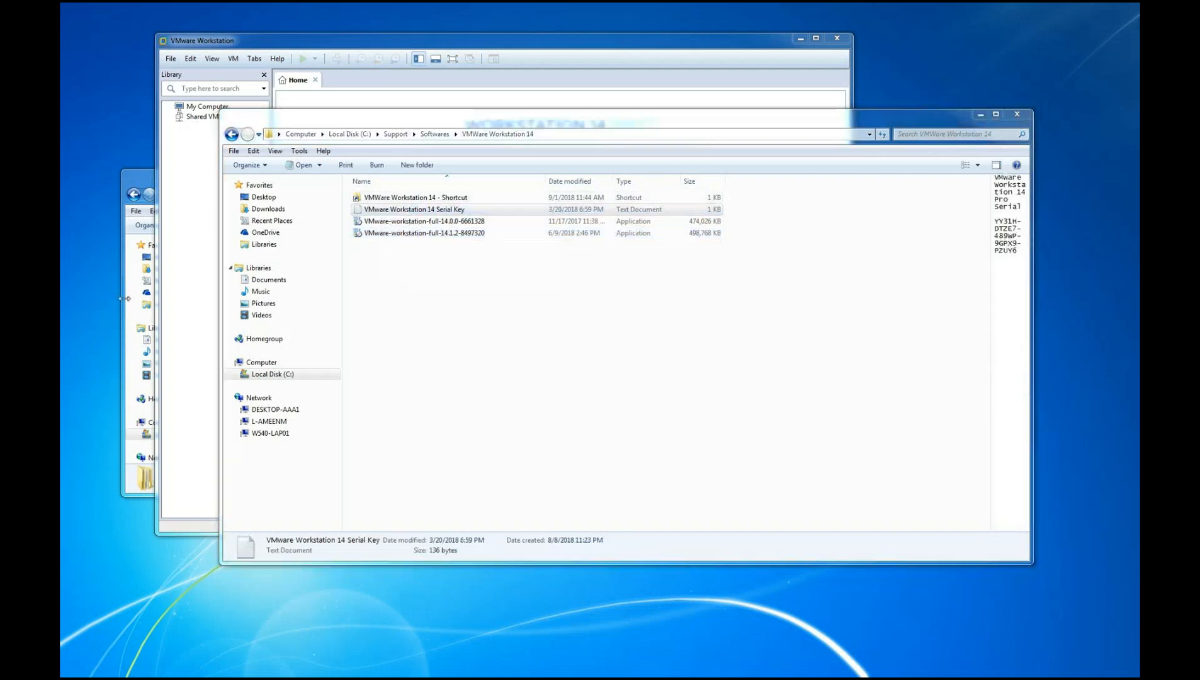
drag(61, 176, 676, 139)
click(423, 170)
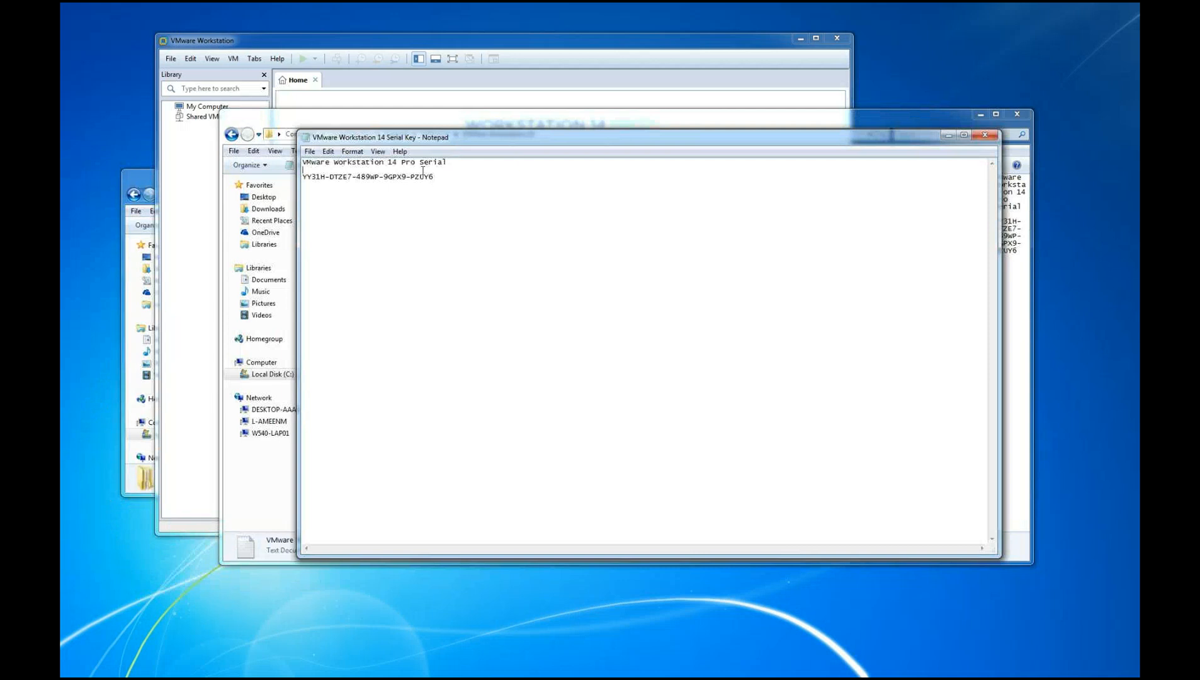
drag(440, 179, 305, 165)
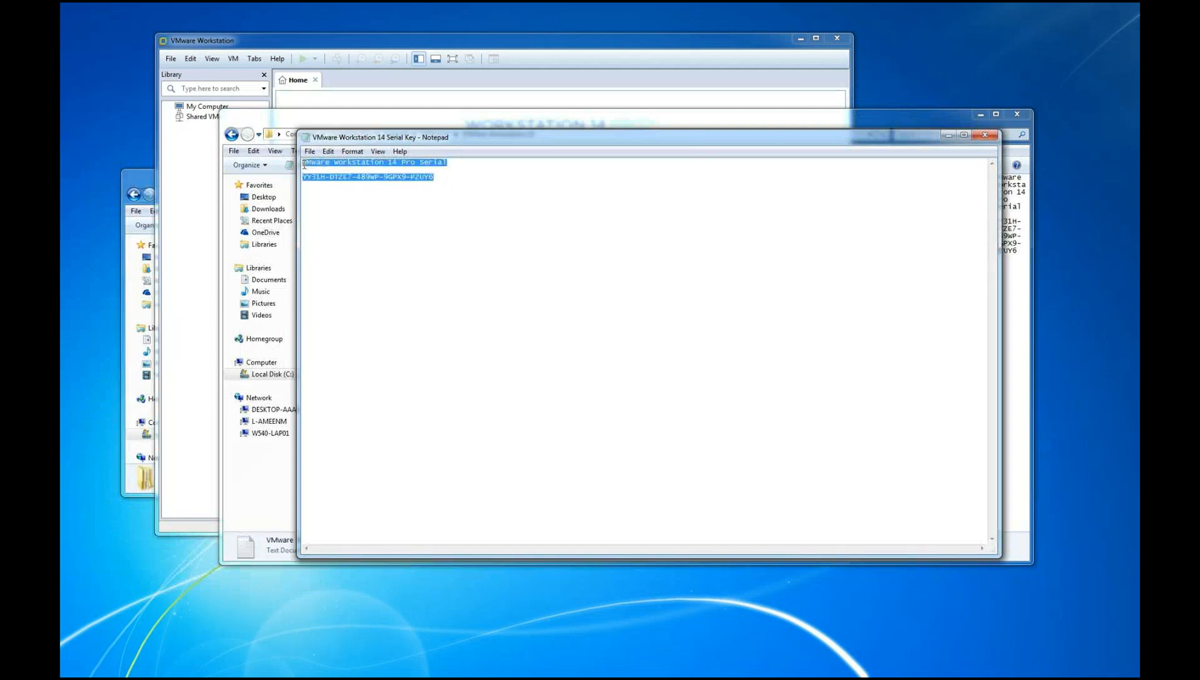
Copy the selected serial key text, and close the text file and minimize its folder window
right_click(342, 163)
click(364, 202)
click(985, 135)
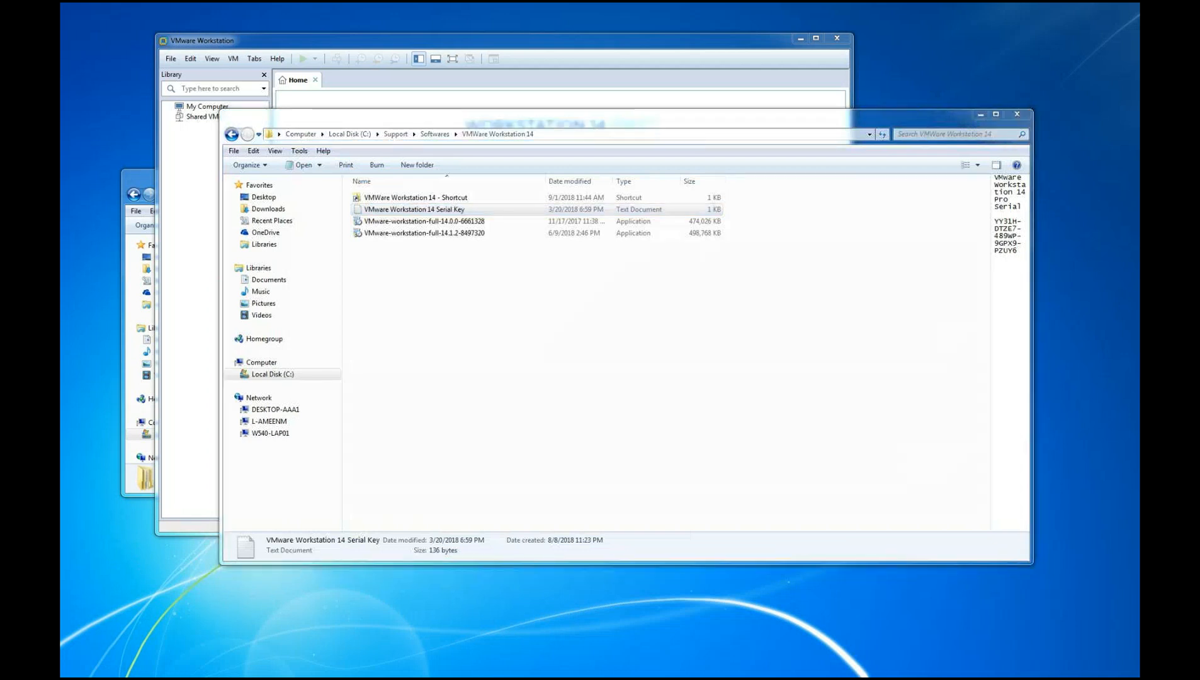
click(983, 114)
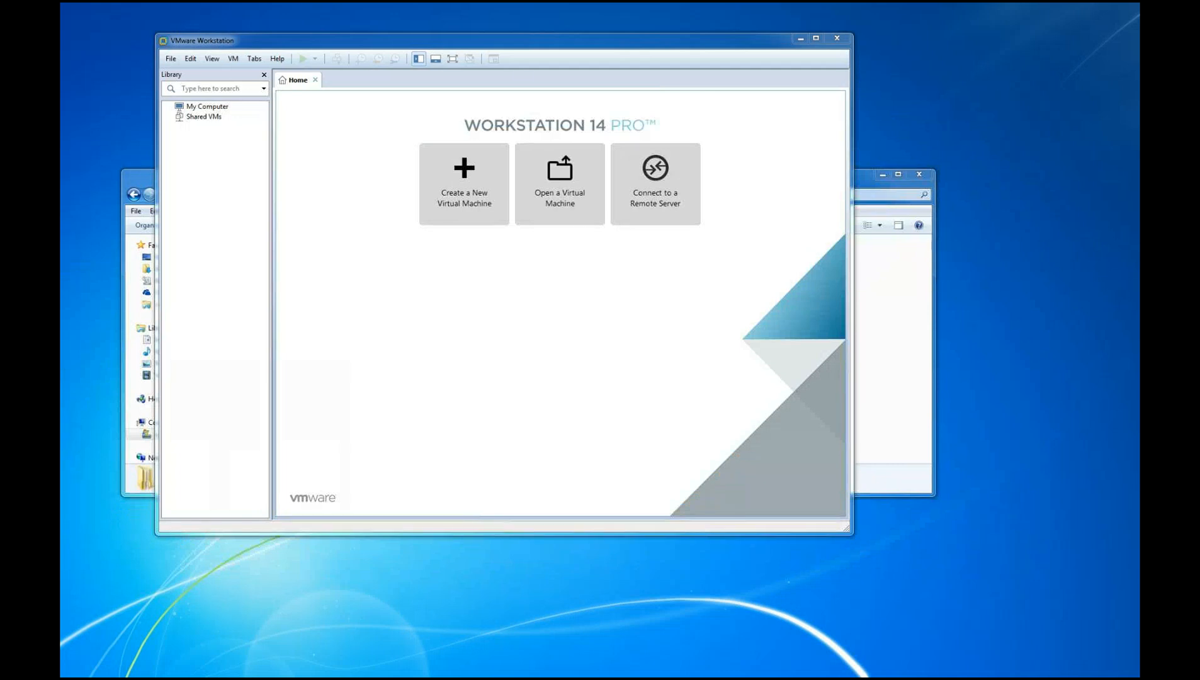
Open the New Virtual Machine wizard, and return to the VMWare Workstation 14 folder window and widen its file list
click(452, 200)
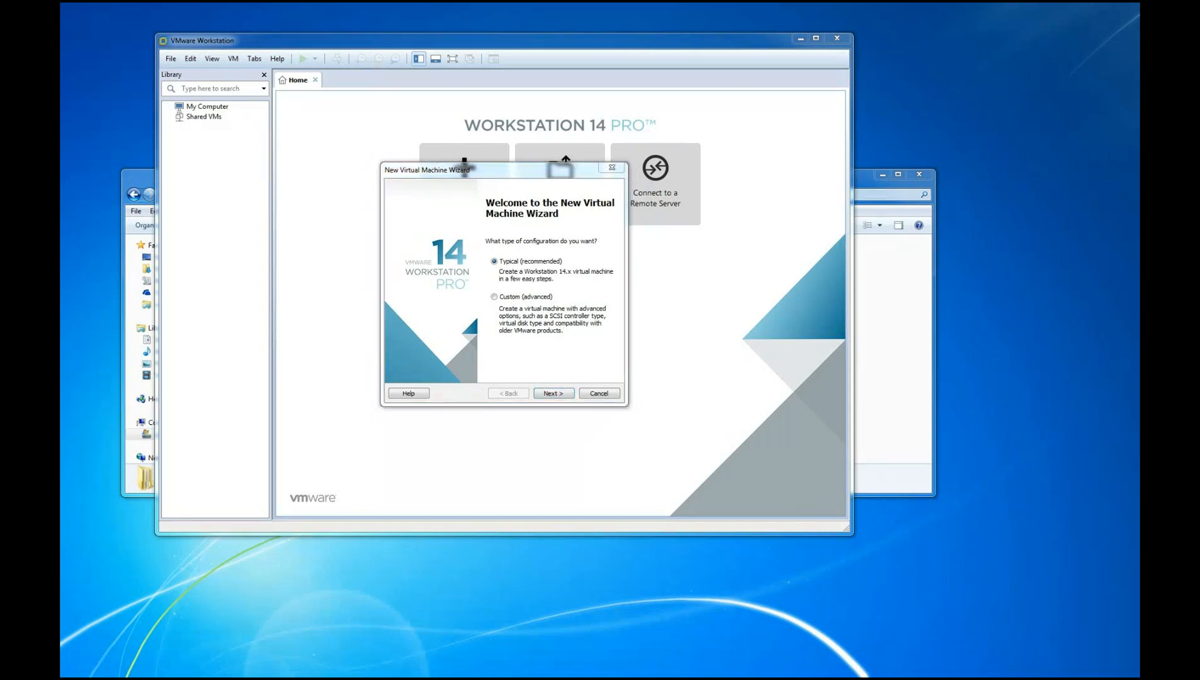
key(alt+Tab)
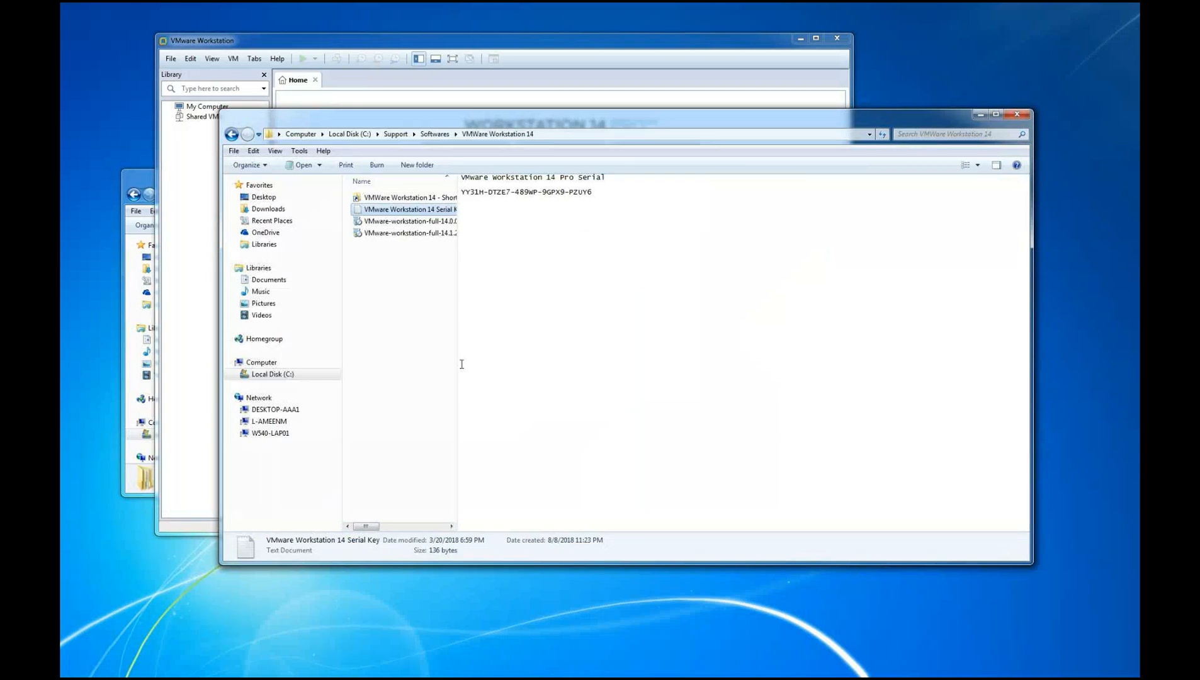
drag(457, 358, 739, 351)
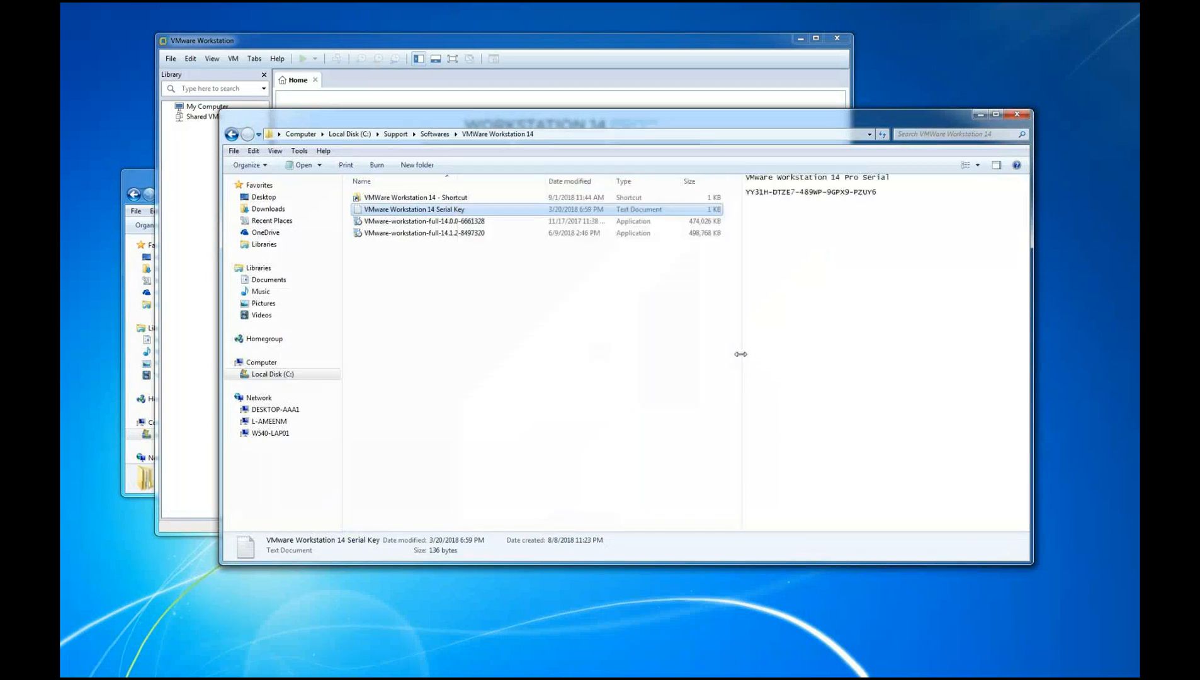
Open the VMware Workstation 14 Serial Key text file, copy its entire text, and minimize it
double_click(437, 210)
drag(442, 182, 303, 161)
right_click(344, 166)
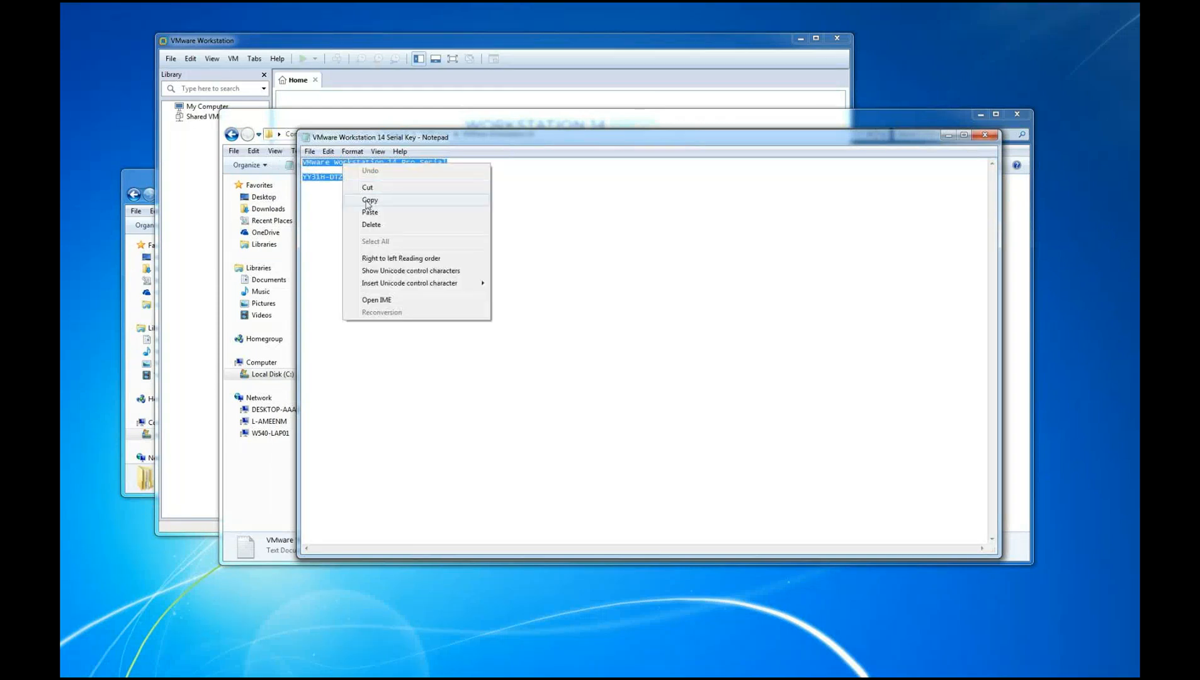
click(369, 200)
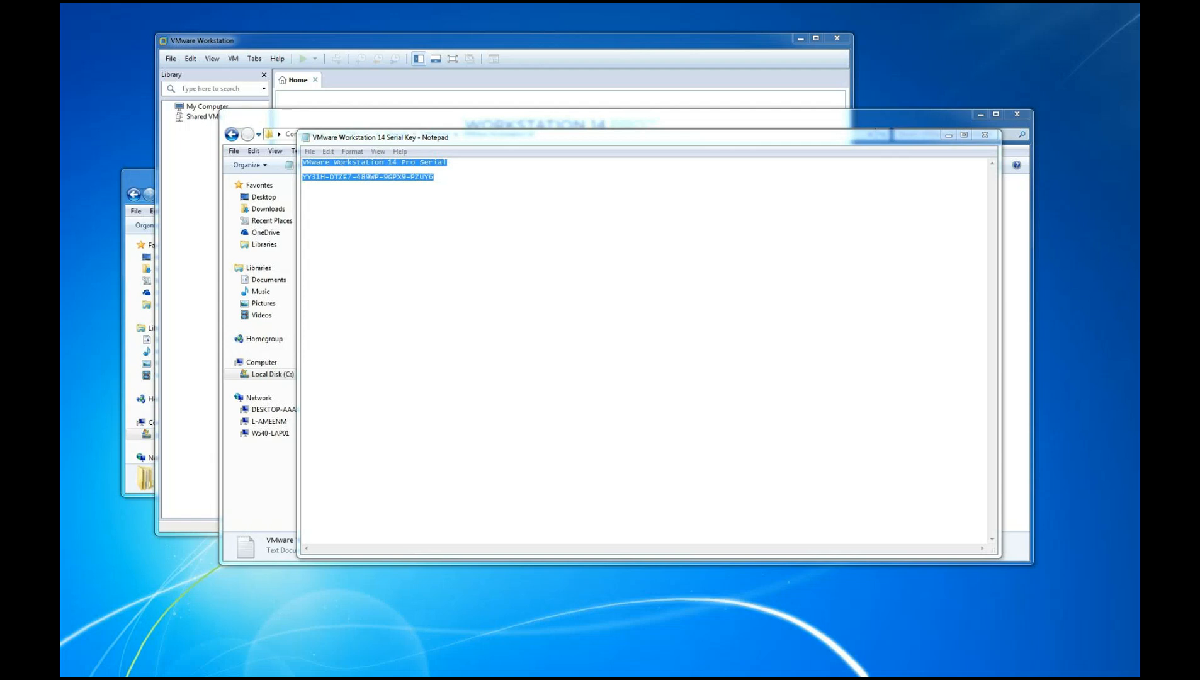
click(950, 134)
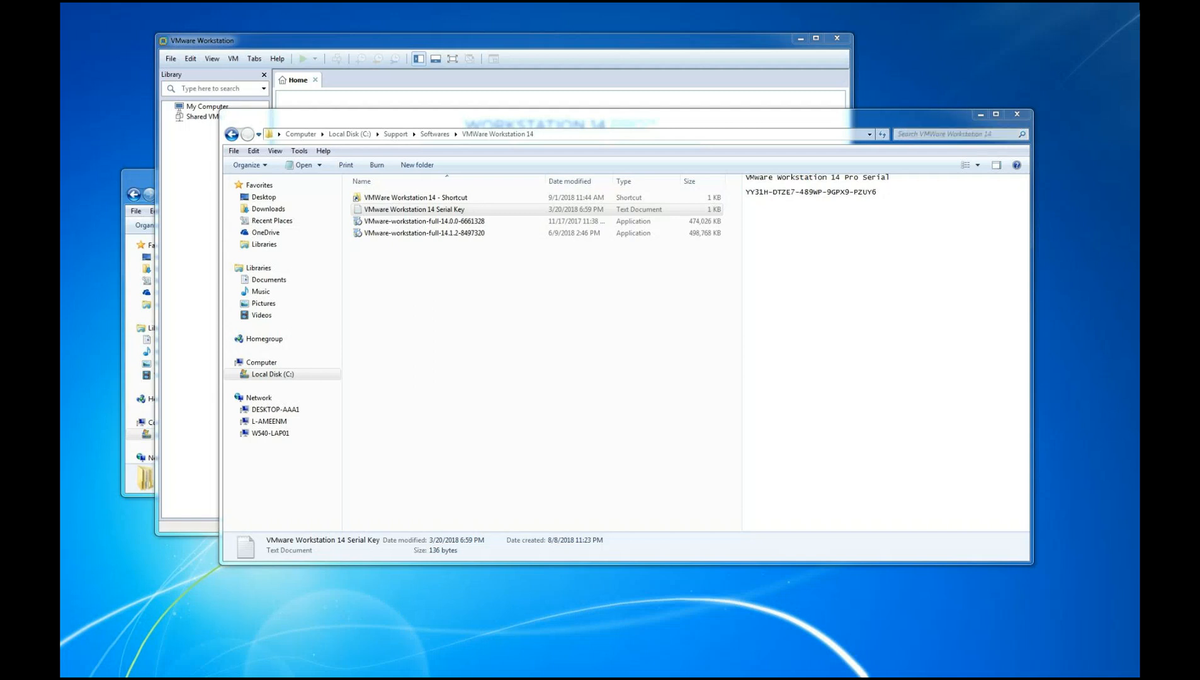
Cancel the New Virtual Machine wizard, and open the product registration and license key entry without entering a key
click(568, 48)
click(607, 393)
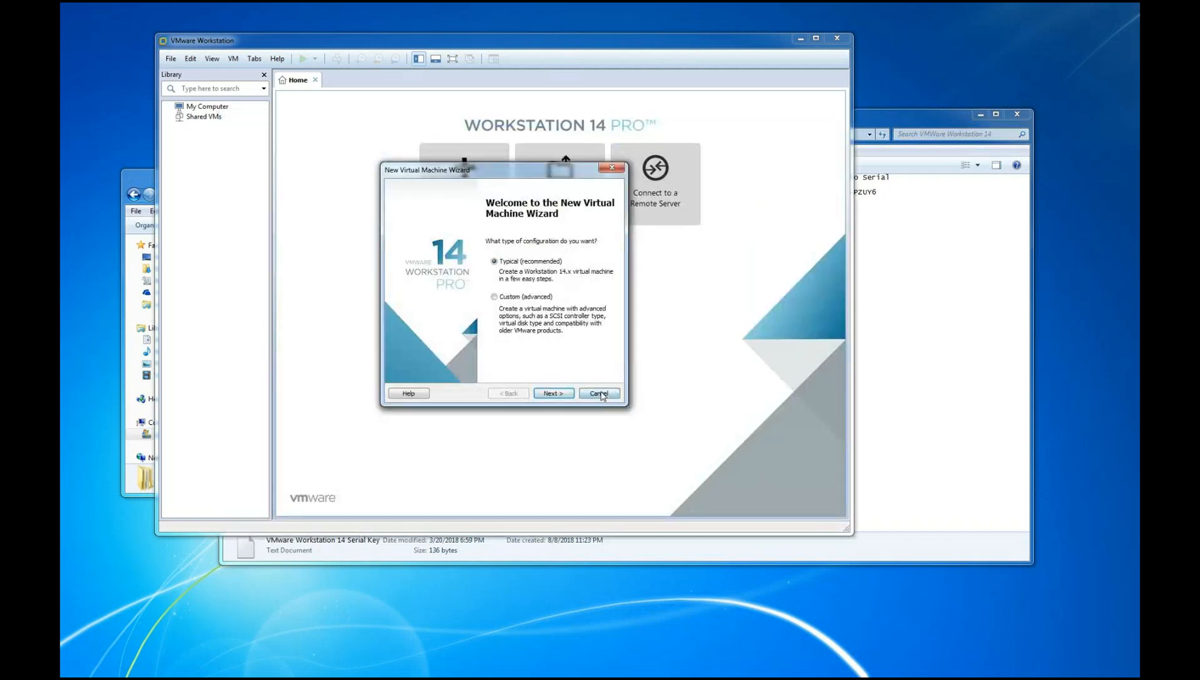
click(277, 59)
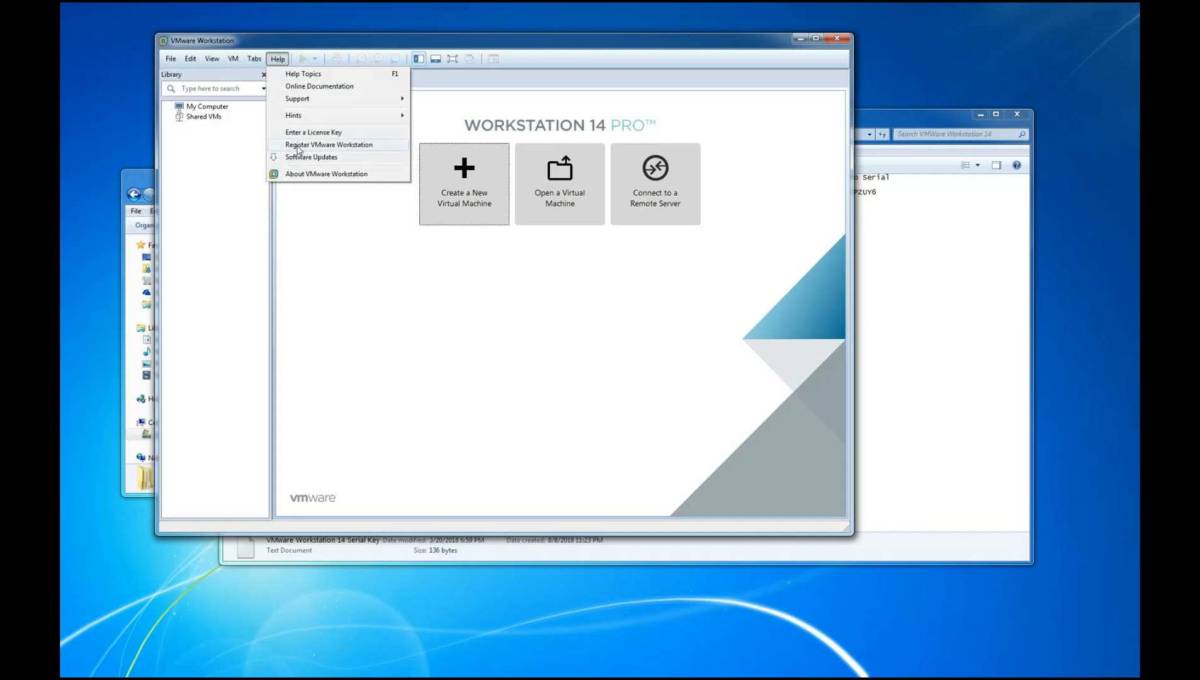
click(298, 146)
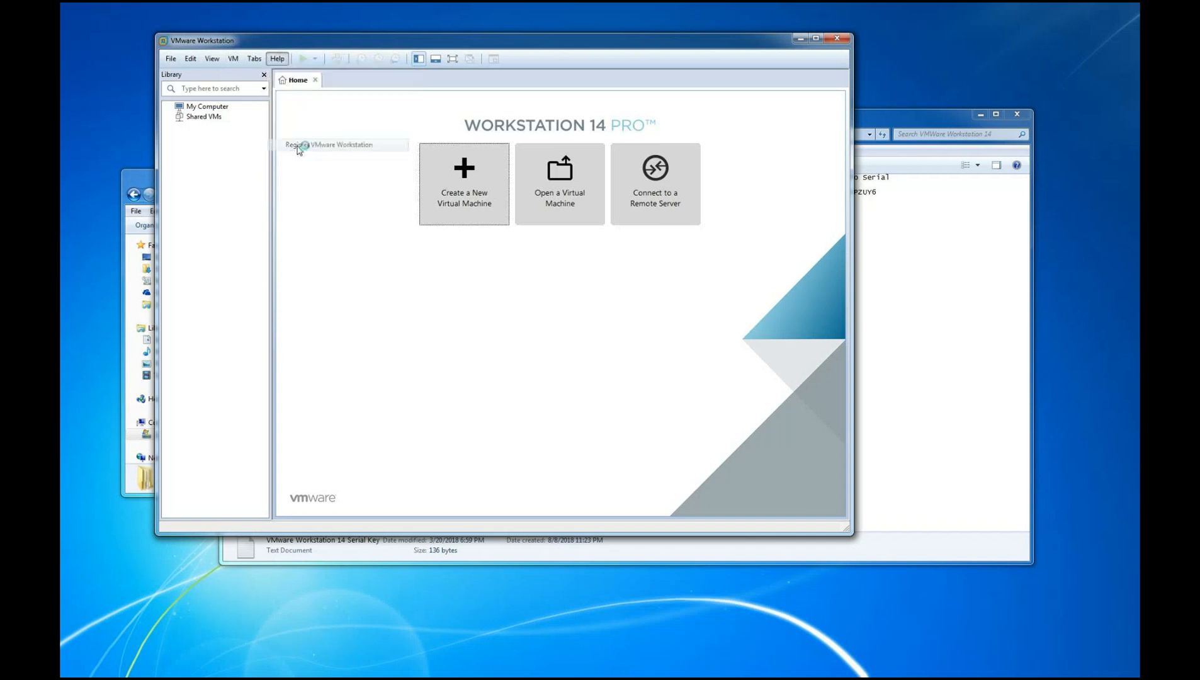
click(277, 62)
click(302, 133)
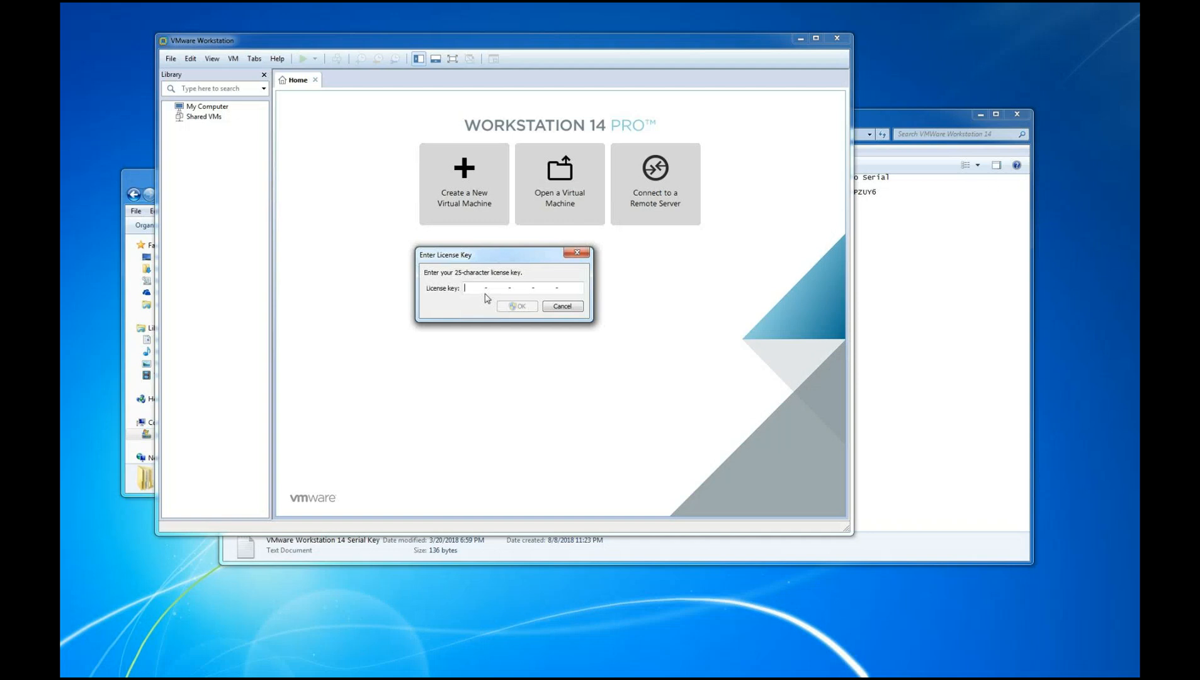
click(556, 308)
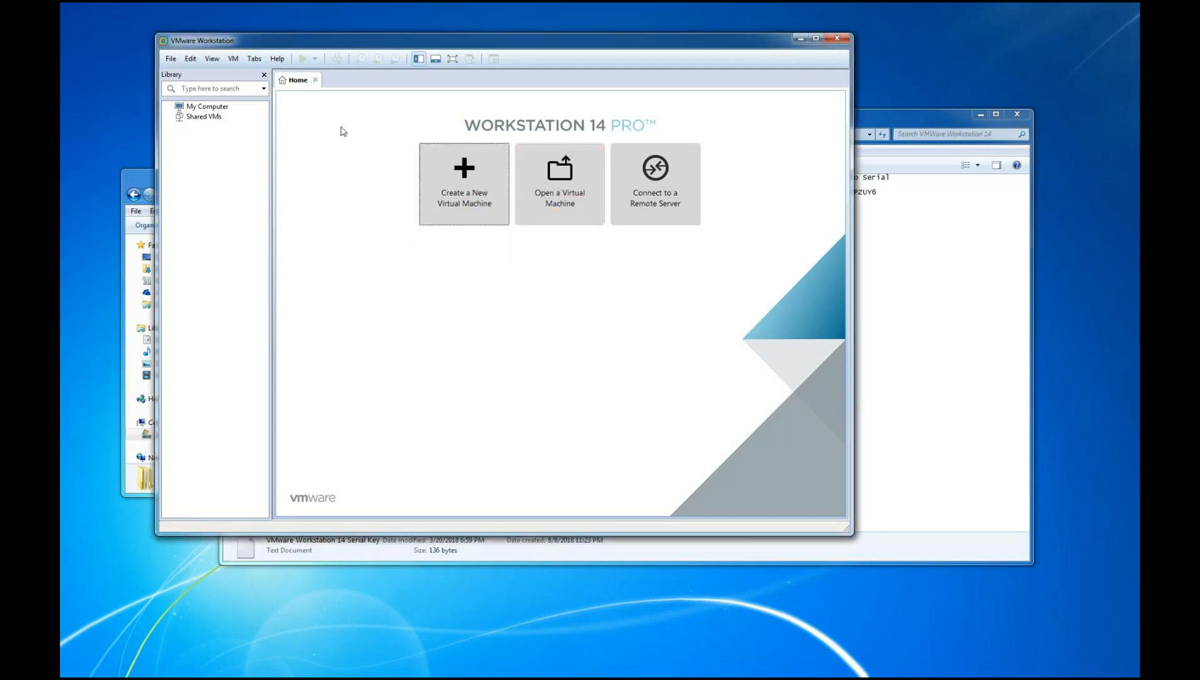
Check the product version and license status in the About VMware Workstation information and close it
click(279, 60)
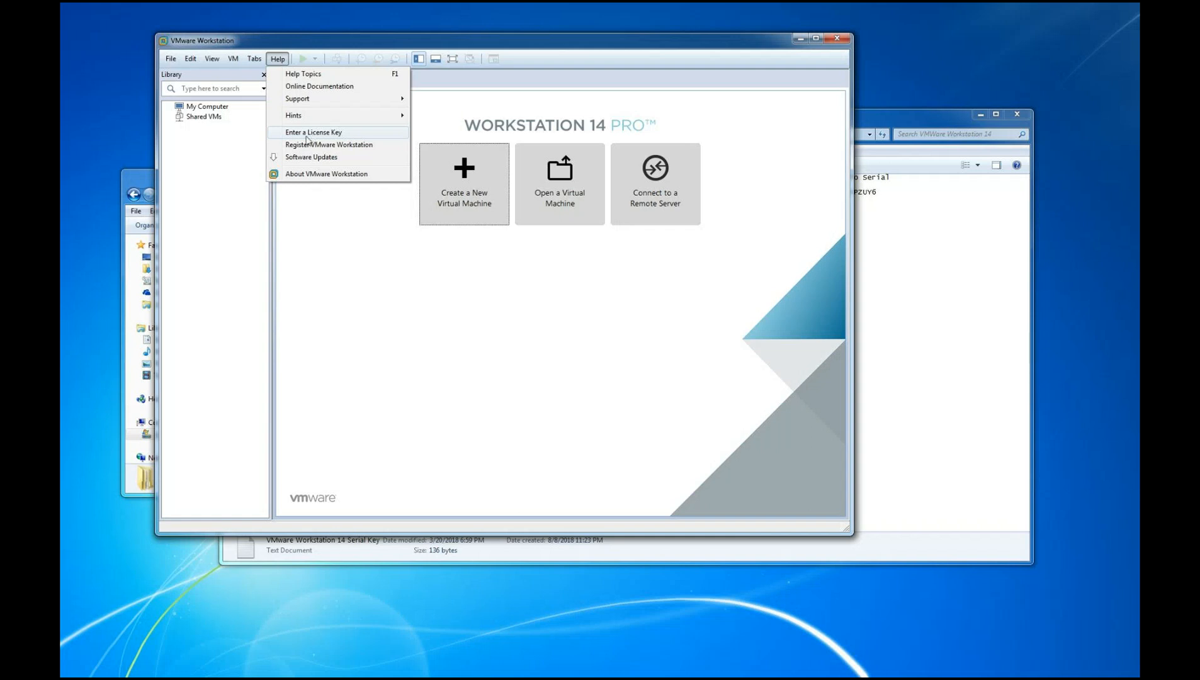
click(317, 175)
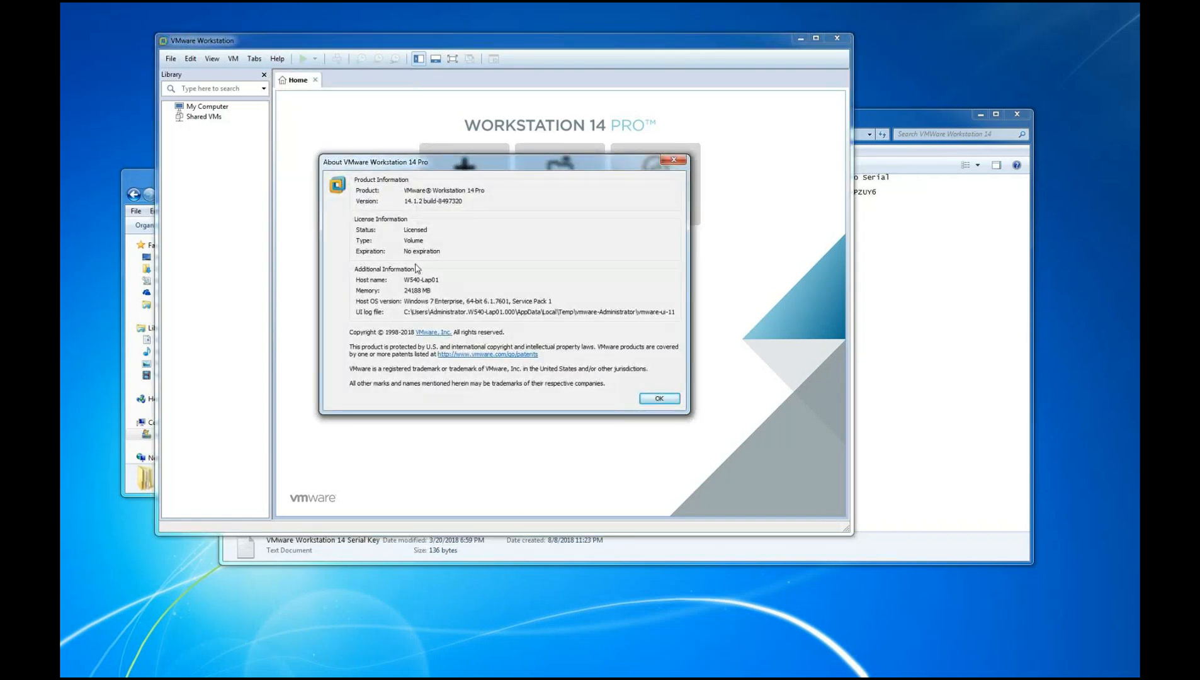
click(675, 160)
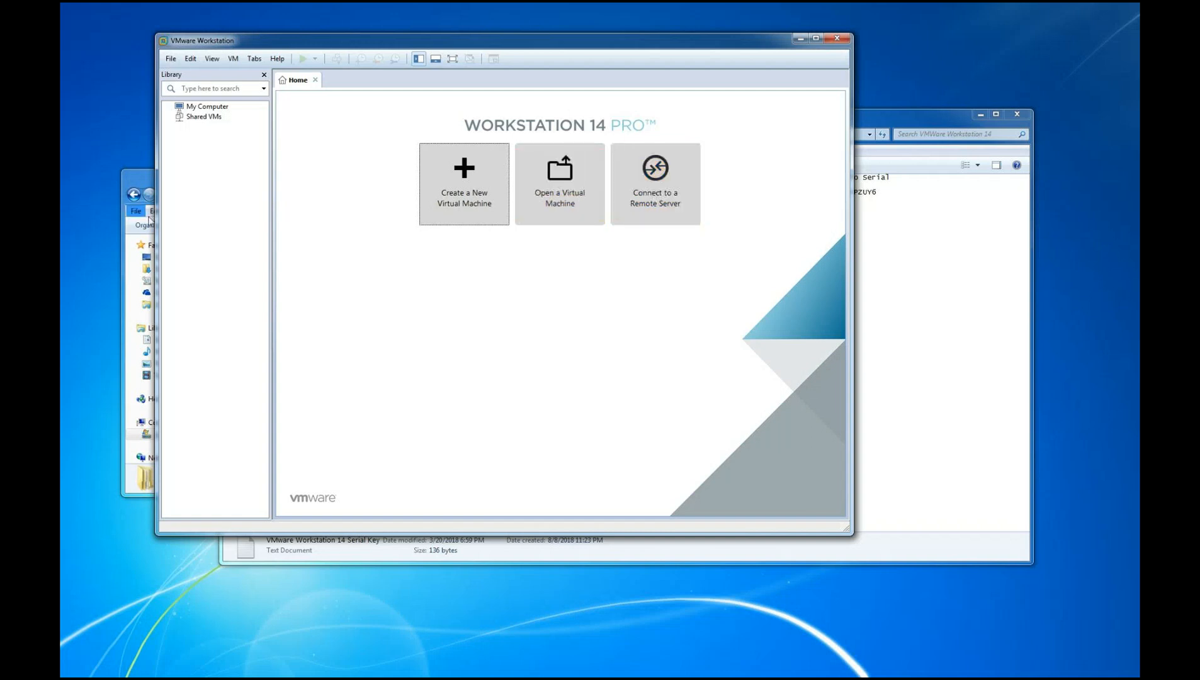
Start creating a new virtual machine with the Typical (recommended) configuration
click(434, 192)
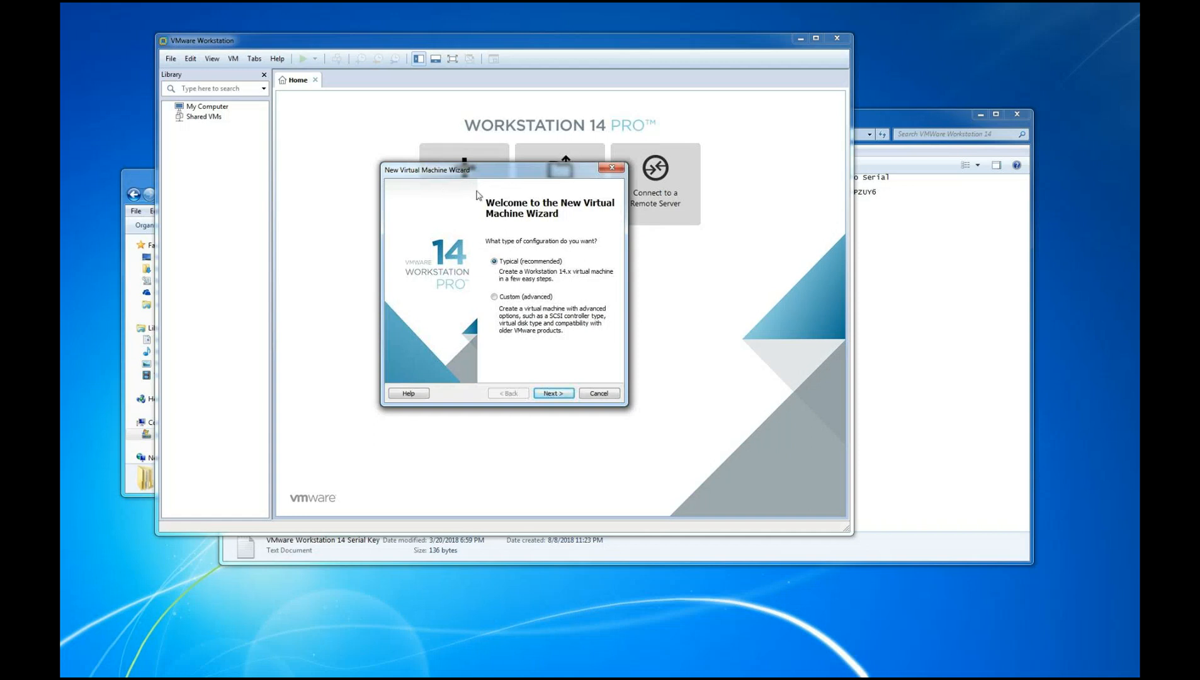
drag(477, 174, 415, 232)
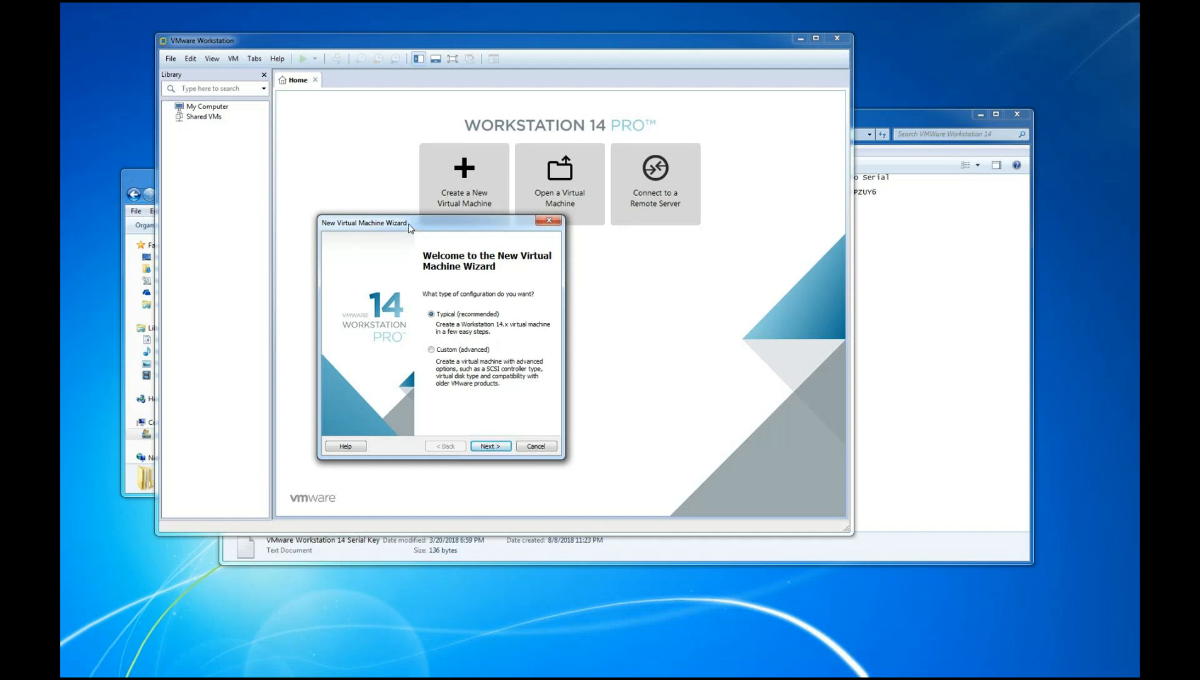
click(487, 447)
drag(461, 233, 493, 170)
Use the Microsoft Windows 7 Professional SP1 x64 ISO from the ISO folder as the installer disc image and continue
click(565, 291)
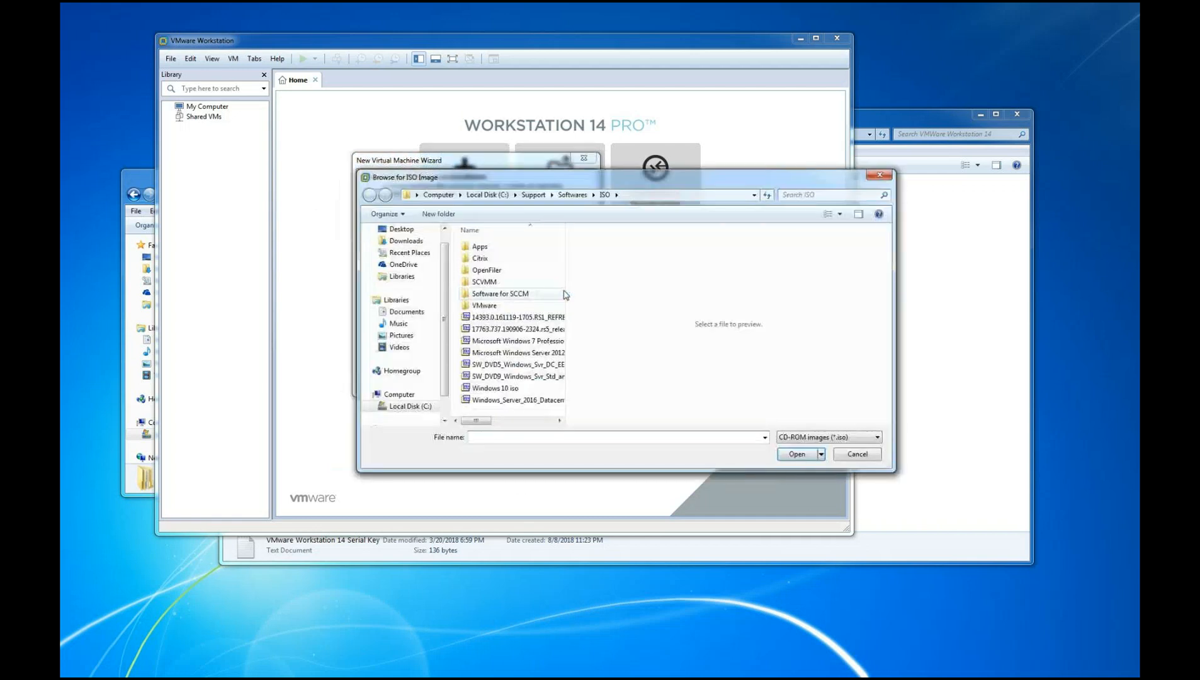
drag(568, 398, 804, 383)
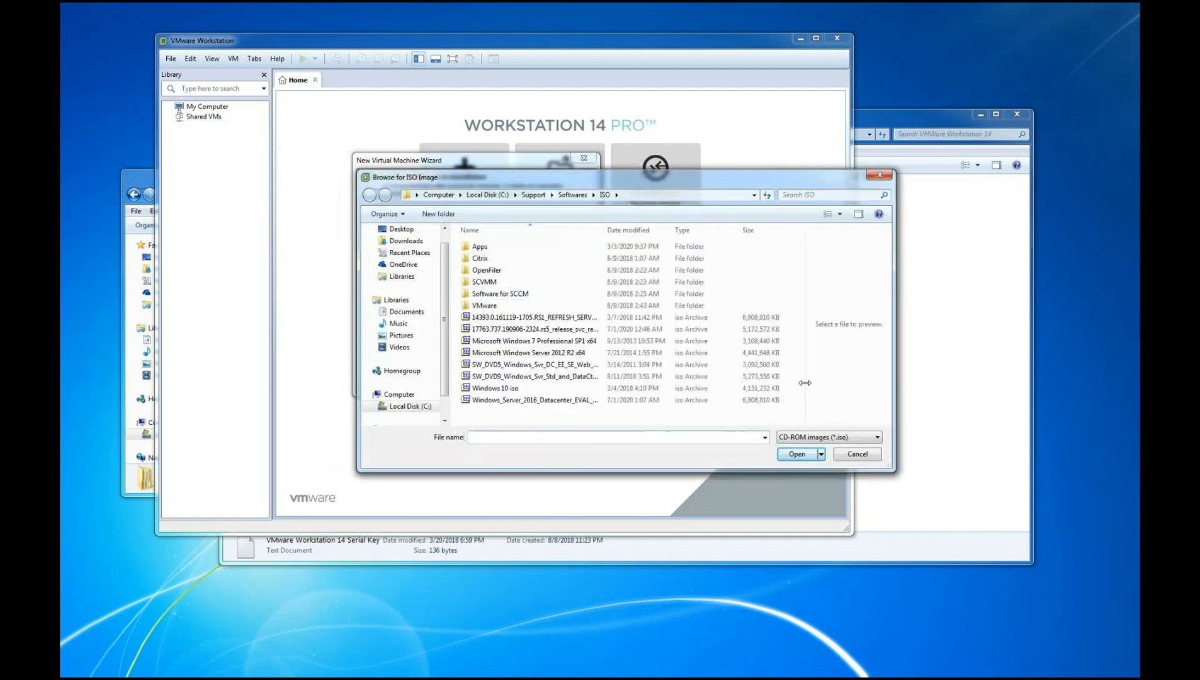
drag(603, 229, 684, 230)
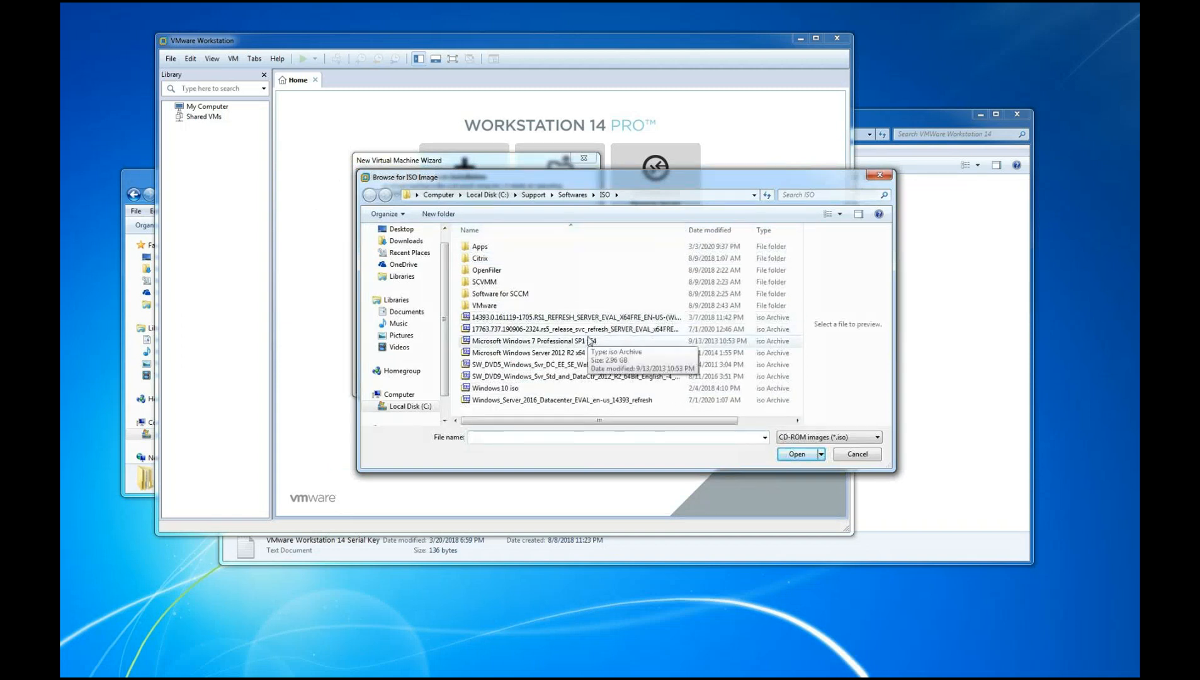
click(590, 341)
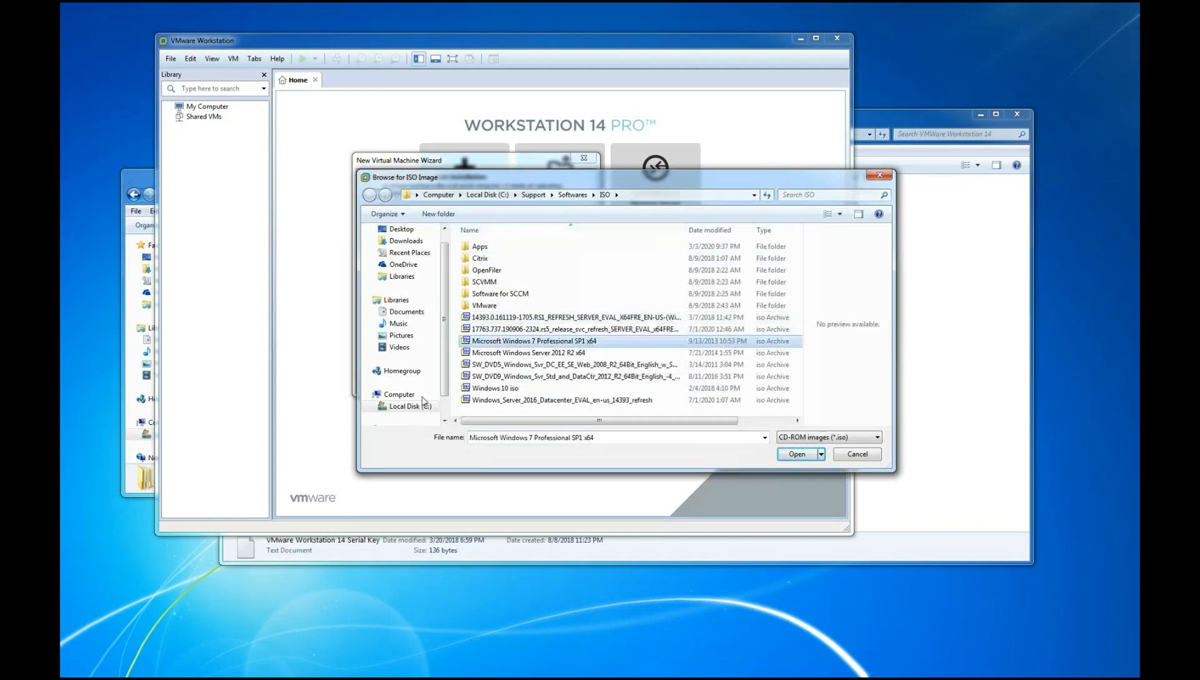
click(779, 456)
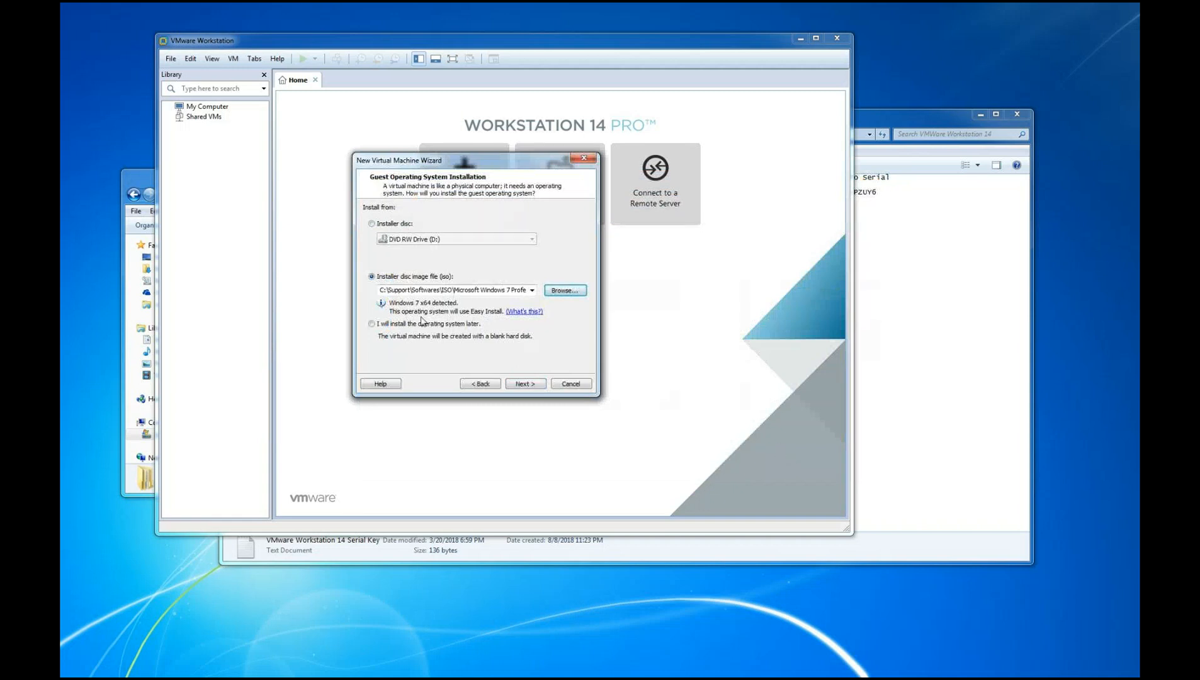
click(522, 384)
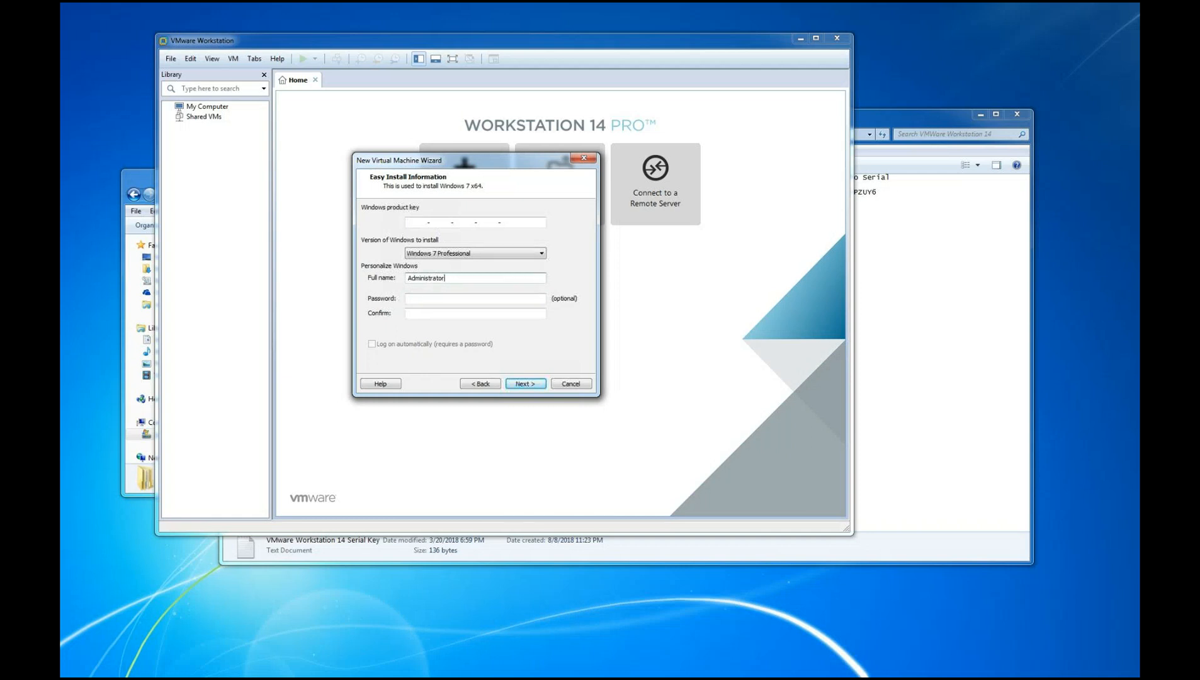
Enter the account password for the Windows 7 Easy Install and repeat it in the confirmation field
key(Return)
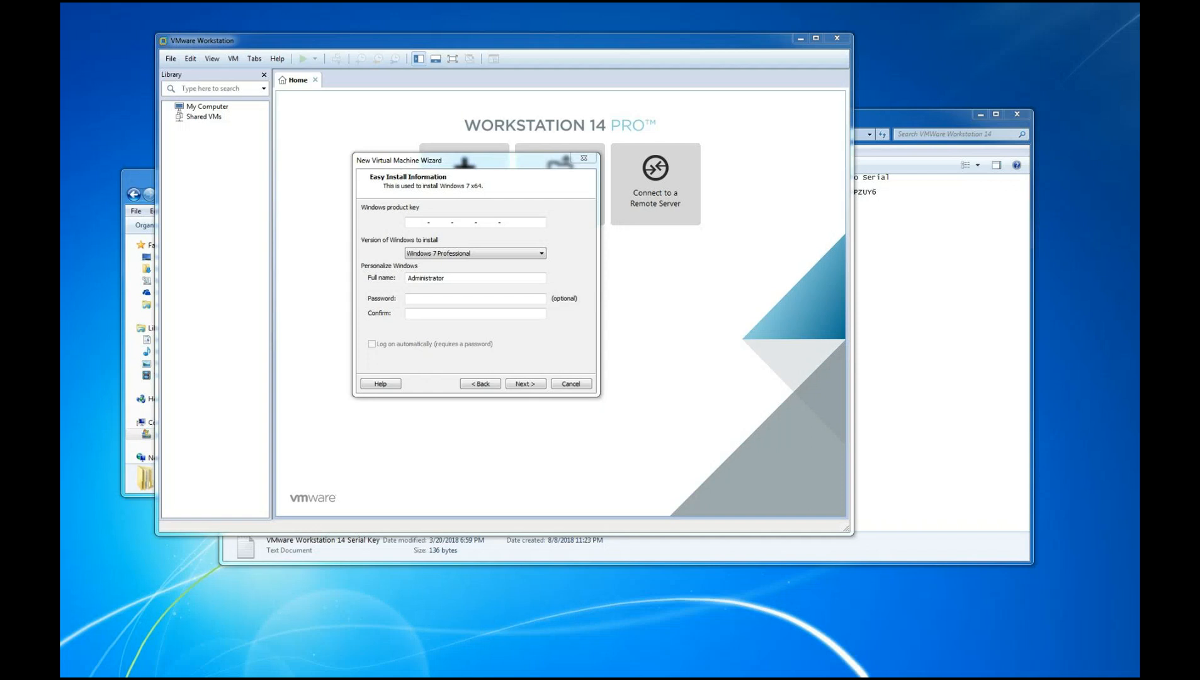
click(426, 298)
text(•••••••••)
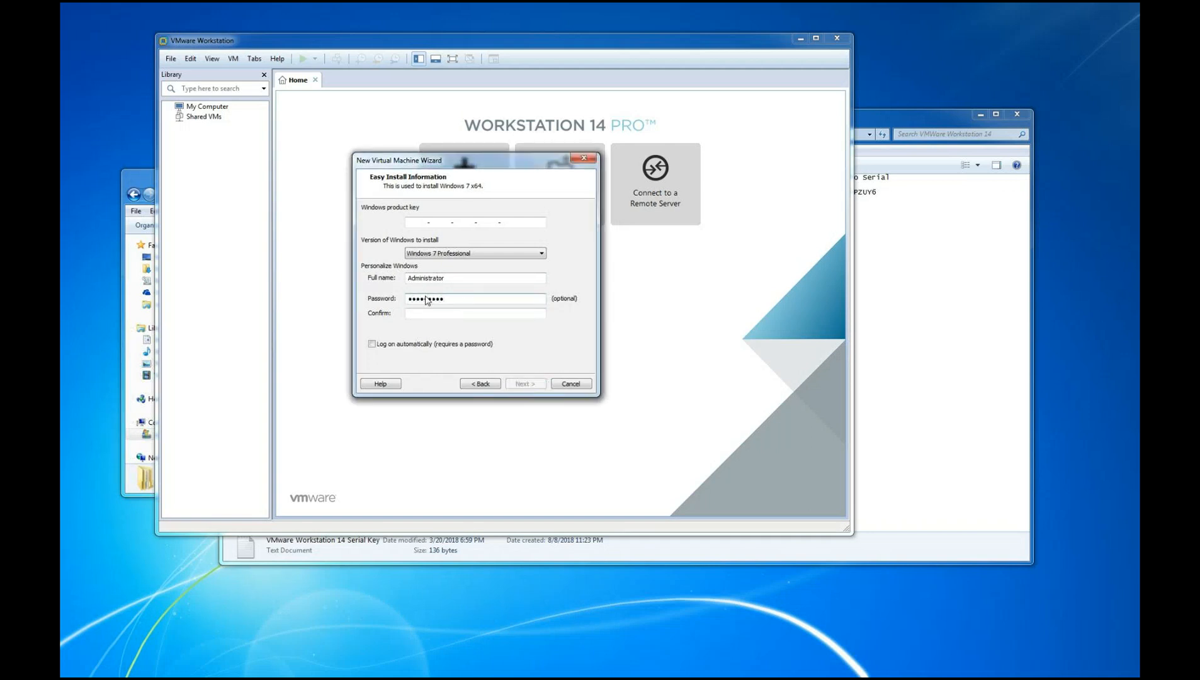
click(428, 315)
text(•••••••••)
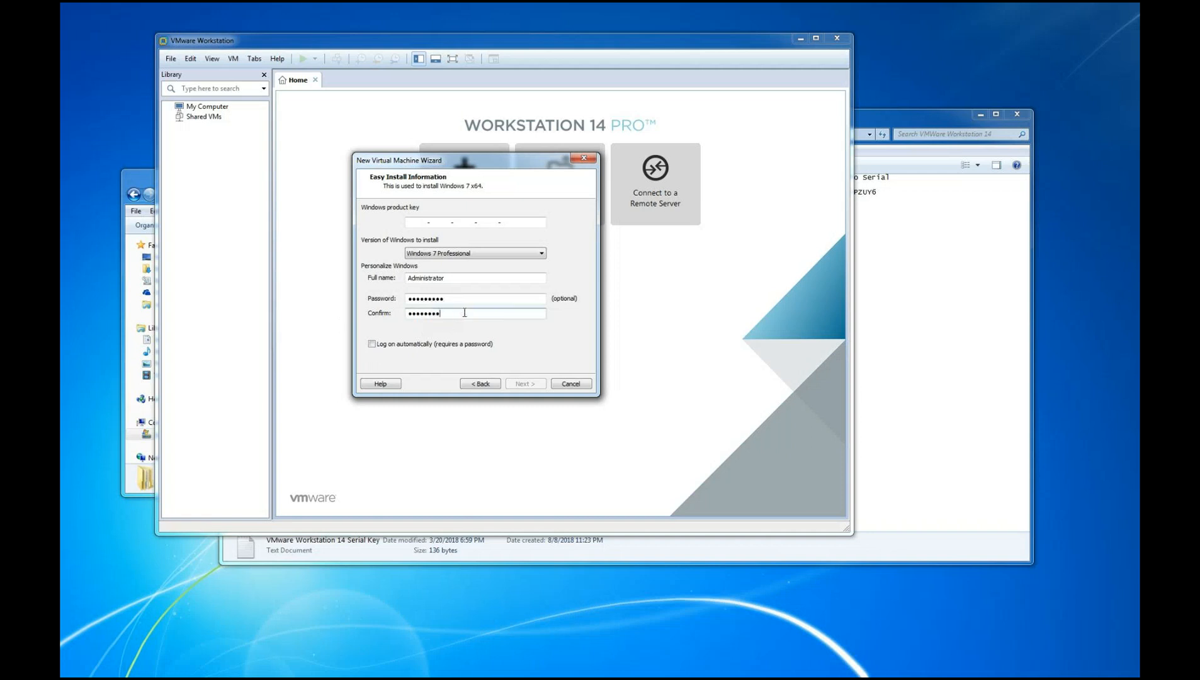
drag(454, 313, 345, 320)
text(*********)
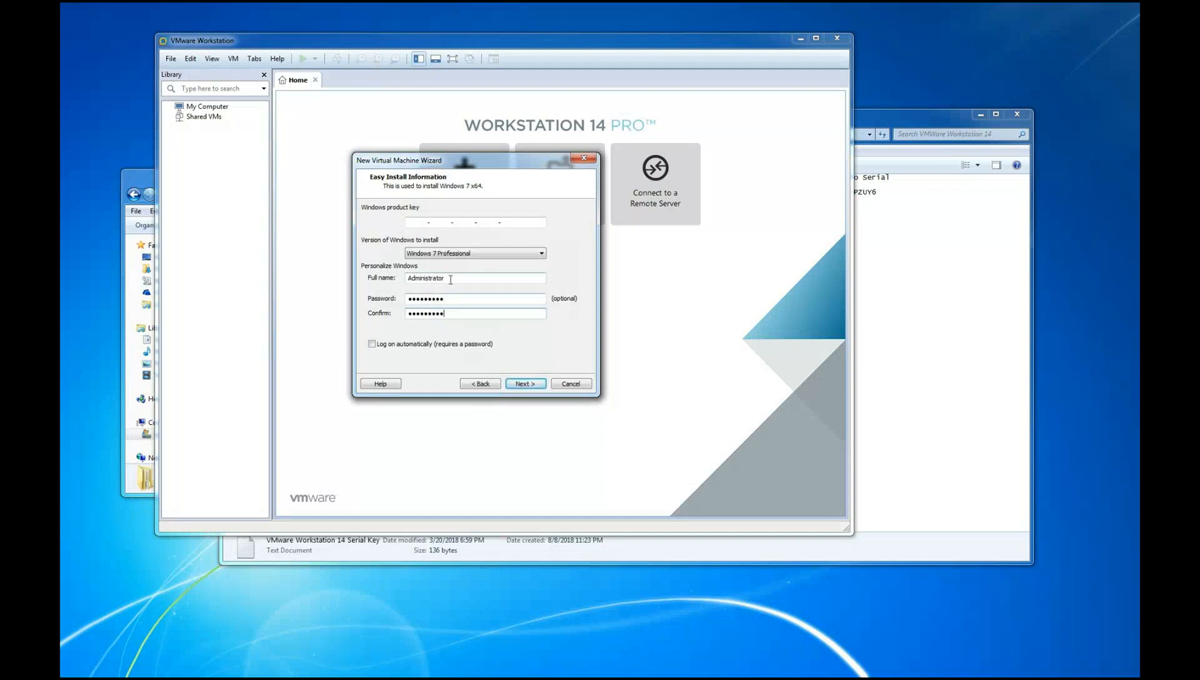
Continue from the Easy Install information to naming the virtual machine without supplying a Windows product key
drag(456, 277, 395, 277)
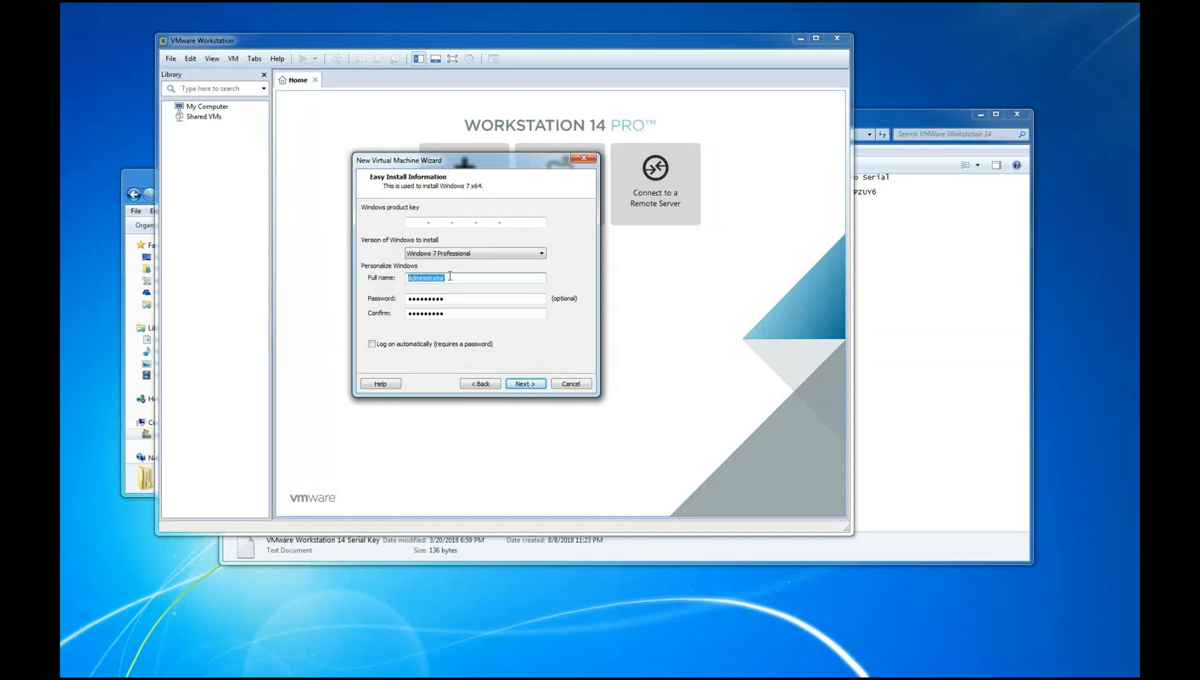
click(512, 386)
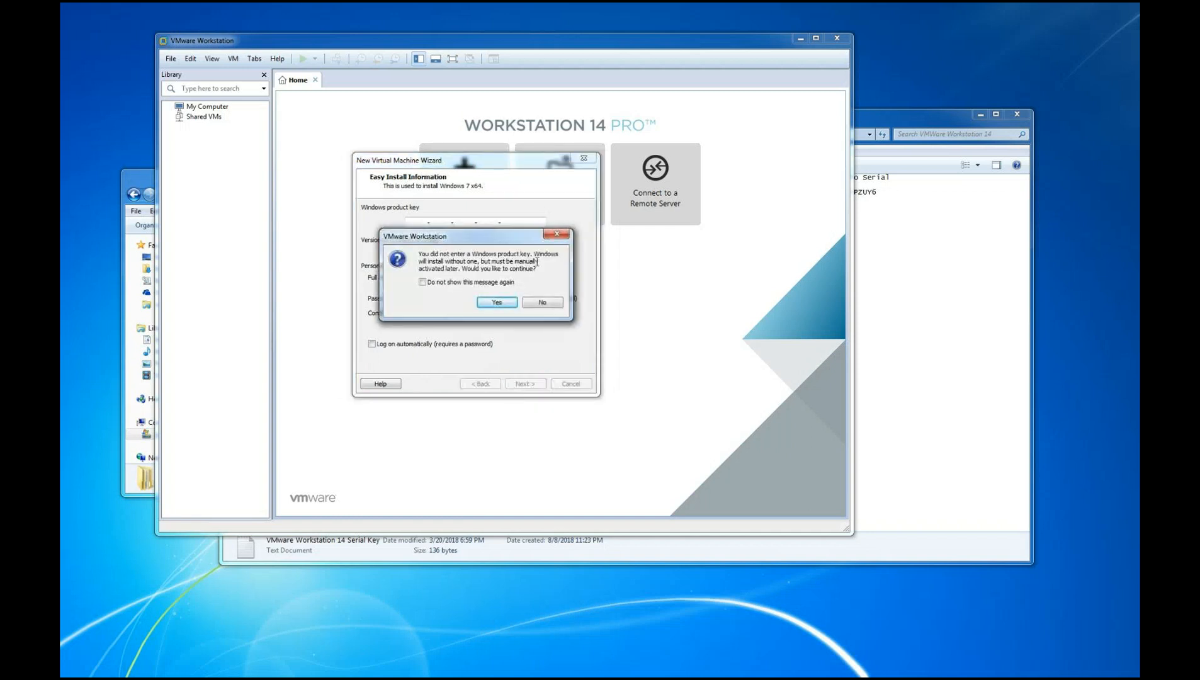
drag(505, 240, 615, 257)
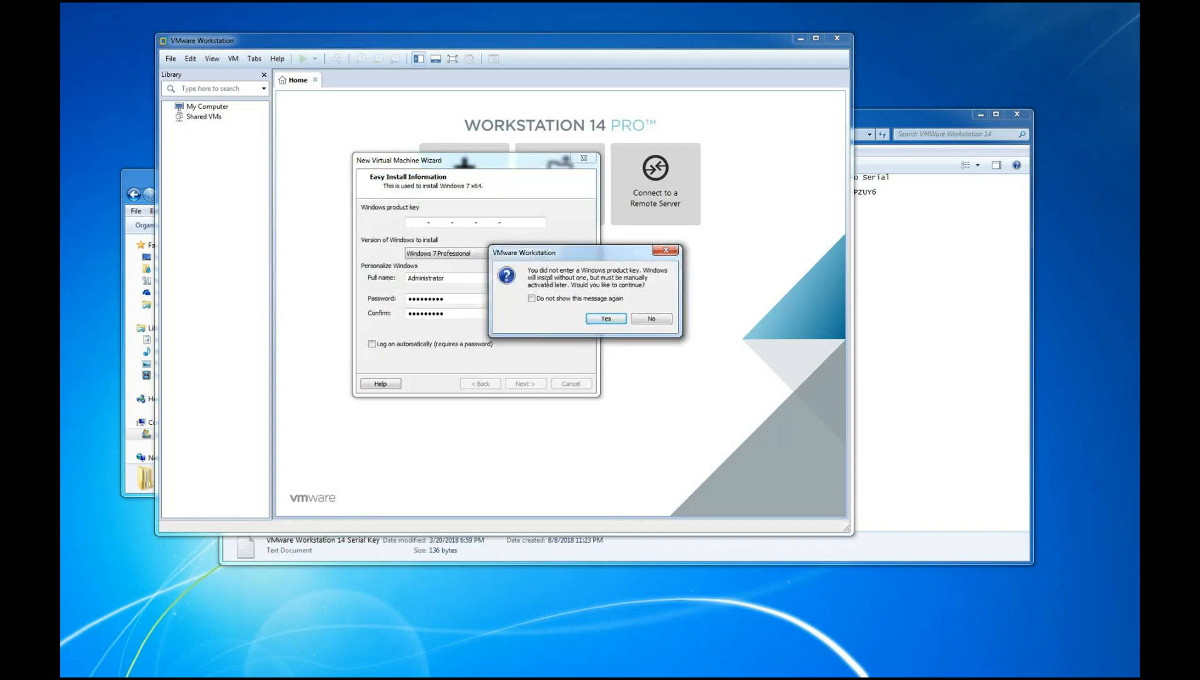
click(601, 322)
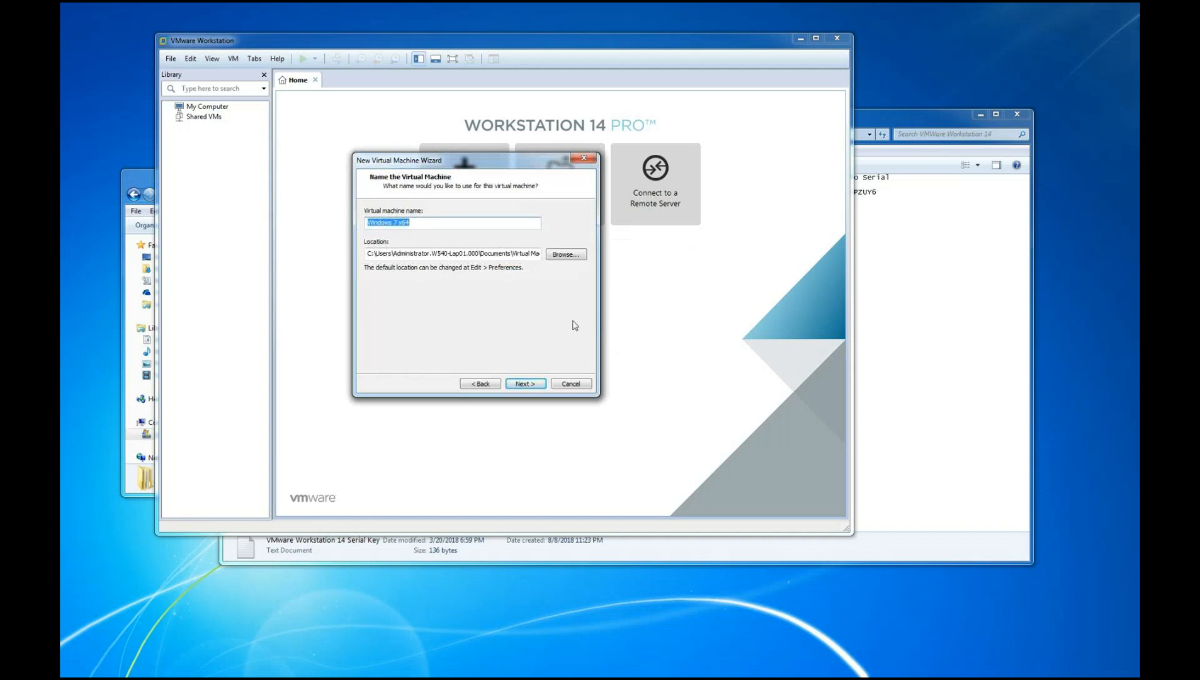
Go back to the guest operating system installation options and cancel the New Virtual Machine wizard
click(479, 386)
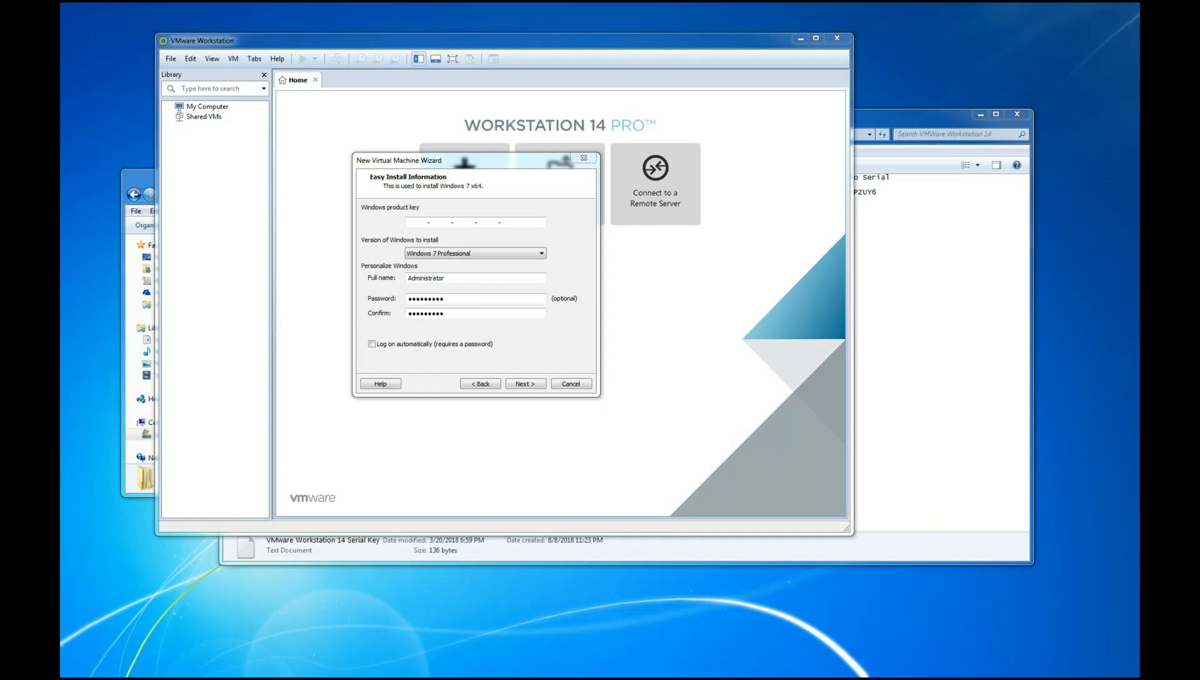
click(486, 385)
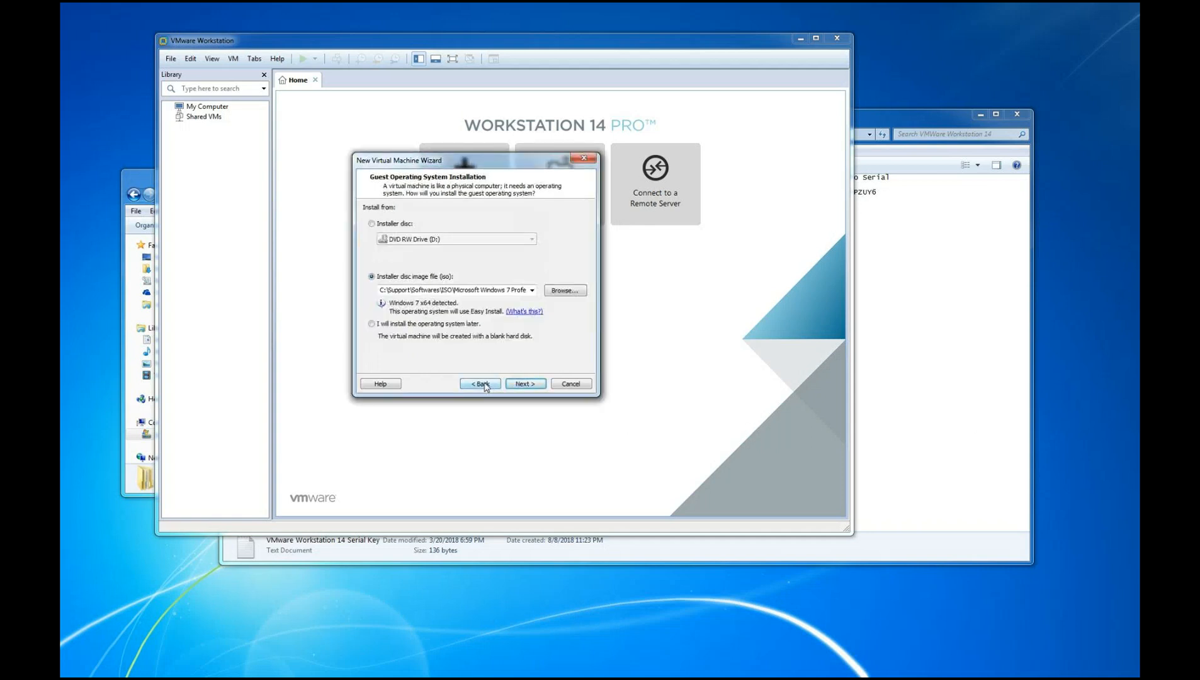
click(569, 383)
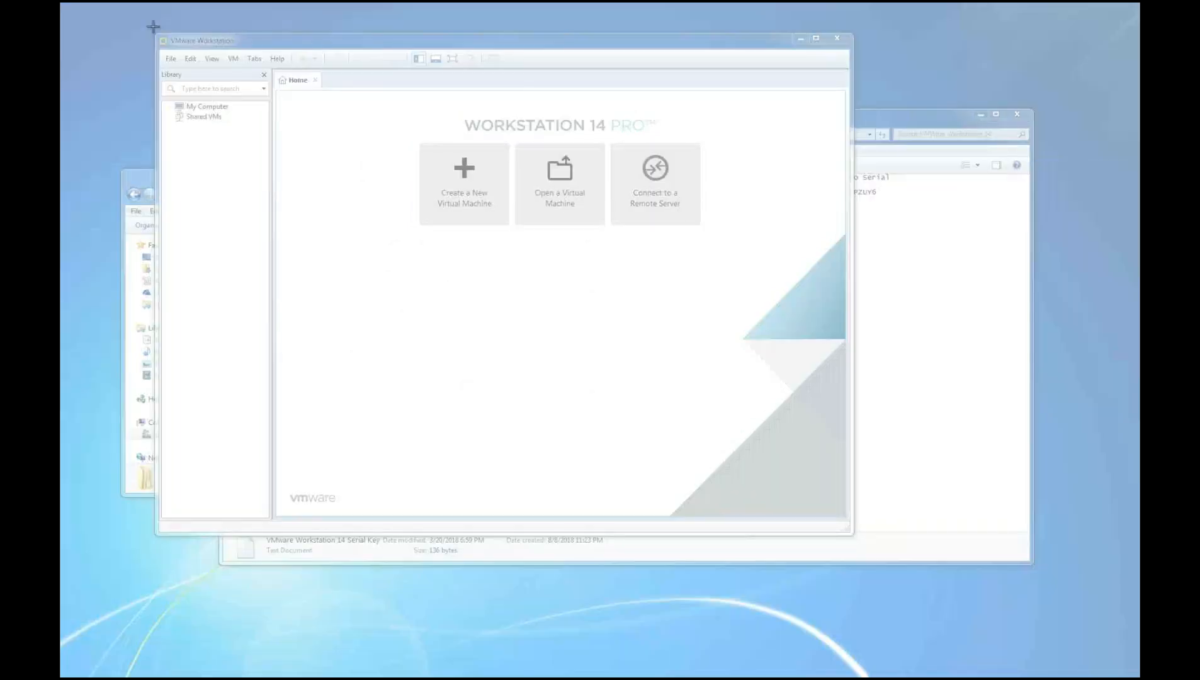
Capture a snip of the upper VMware home page and mark the Create a New Virtual Machine option with the pen
drag(153, 27, 729, 257)
mouse_move(418, 245)
mouse_down()
mouse_move(462, 223)
mouse_move(498, 299)
mouse_move(428, 277)
mouse_move(422, 226)
mouse_up()
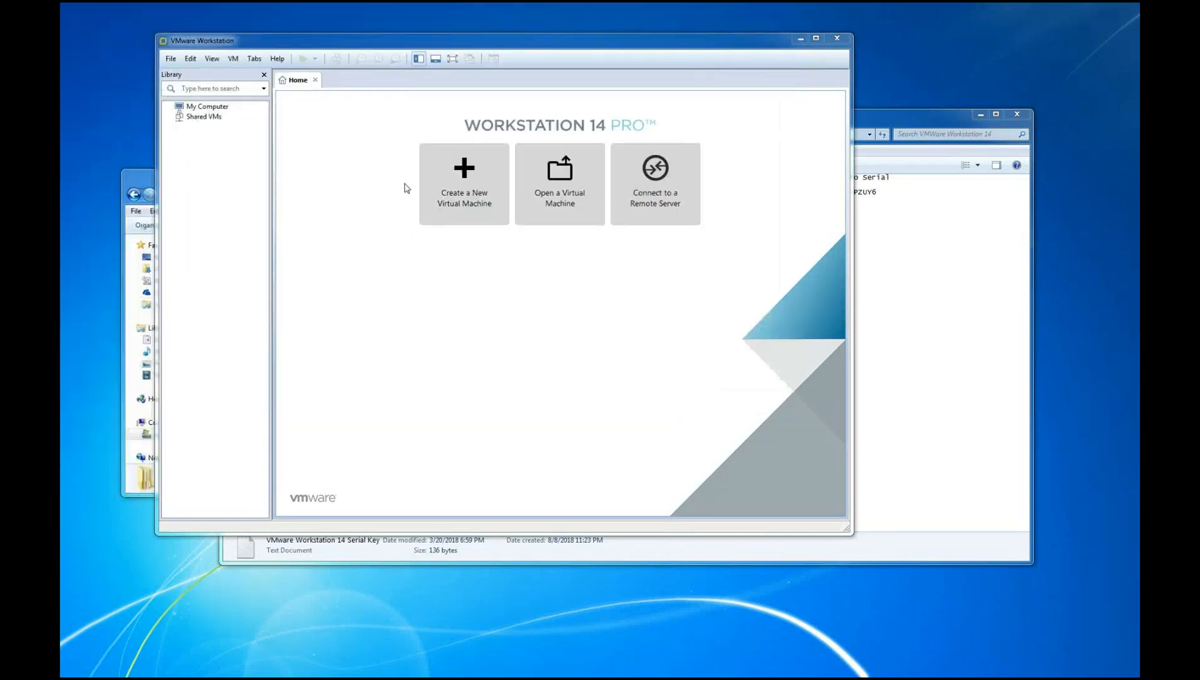
Start the New Virtual Machine wizard and capture its welcome page with Snipping Tool
click(448, 183)
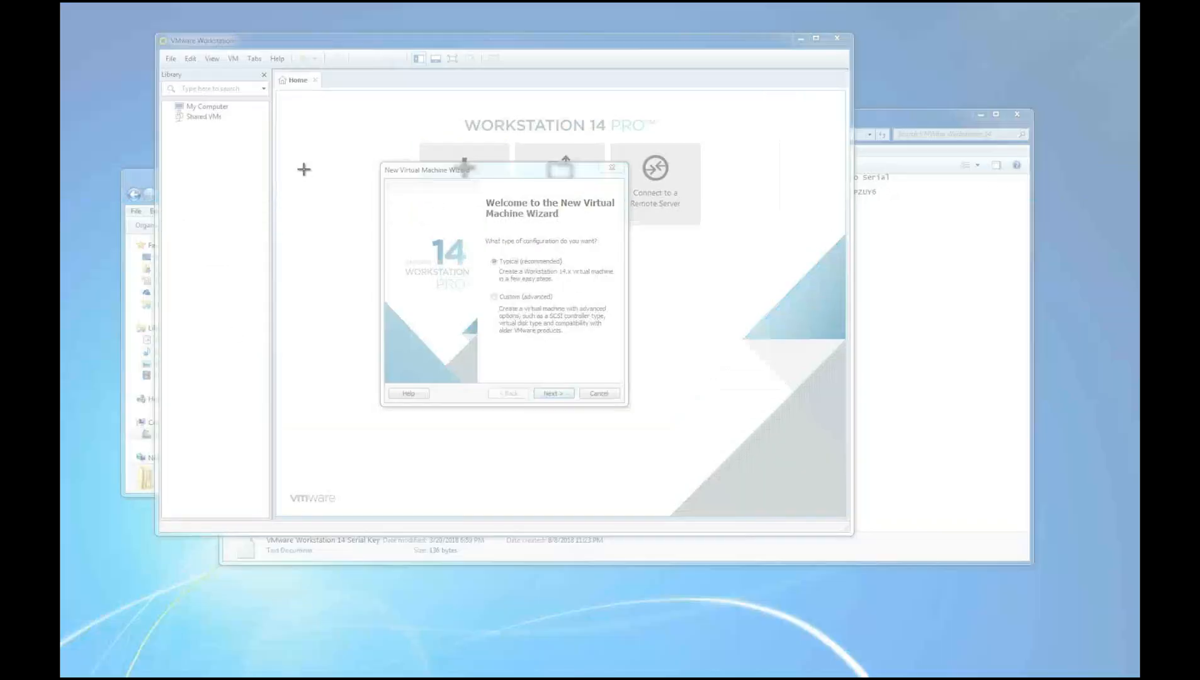
drag(373, 161, 633, 411)
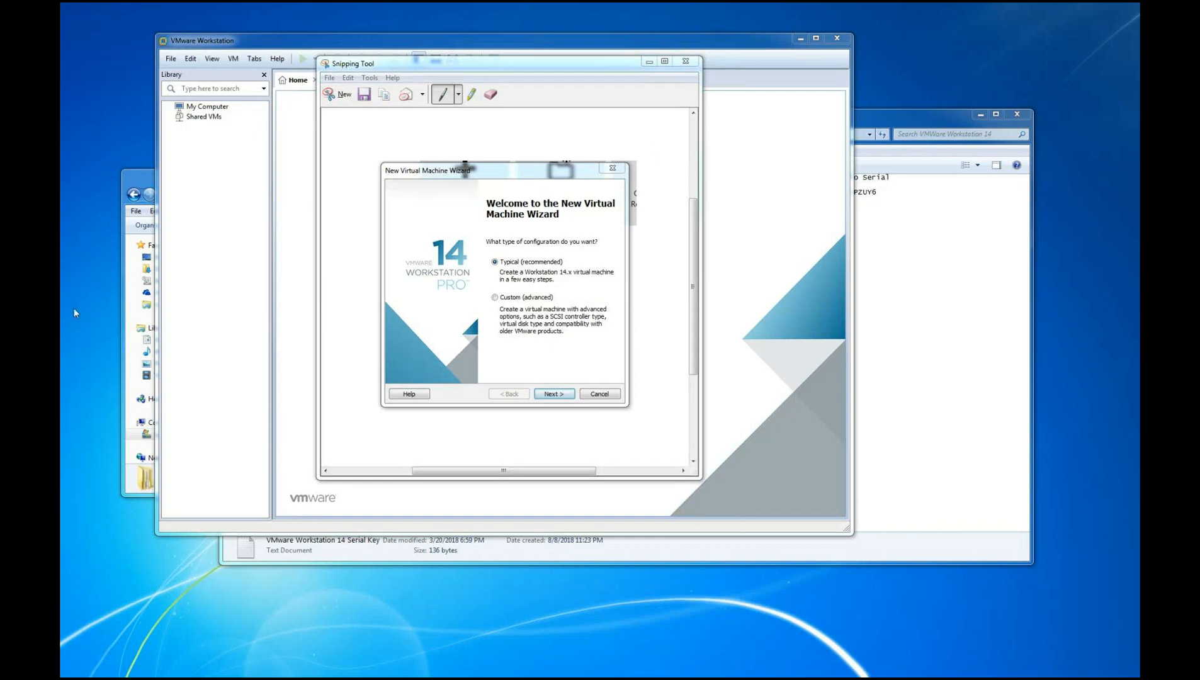
drag(579, 65, 361, 151)
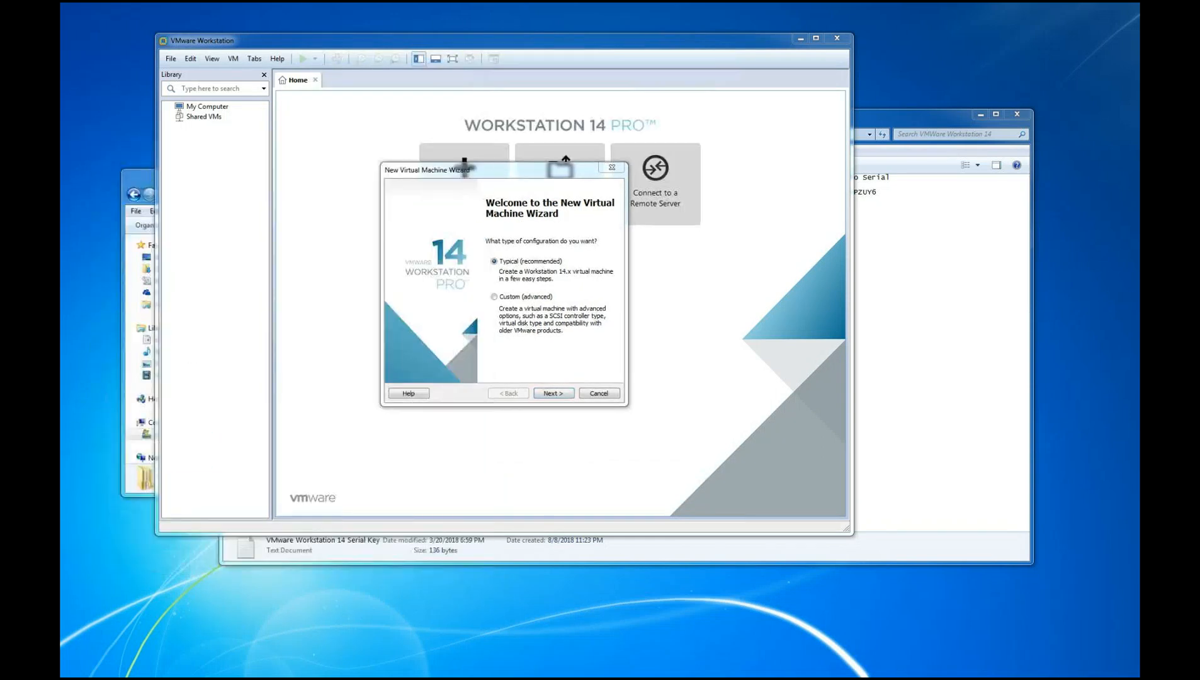
Continue with the typical configuration and select Microsoft Windows 7 Professional SP1 x64 in the ISO folder for the installer disc image
click(555, 396)
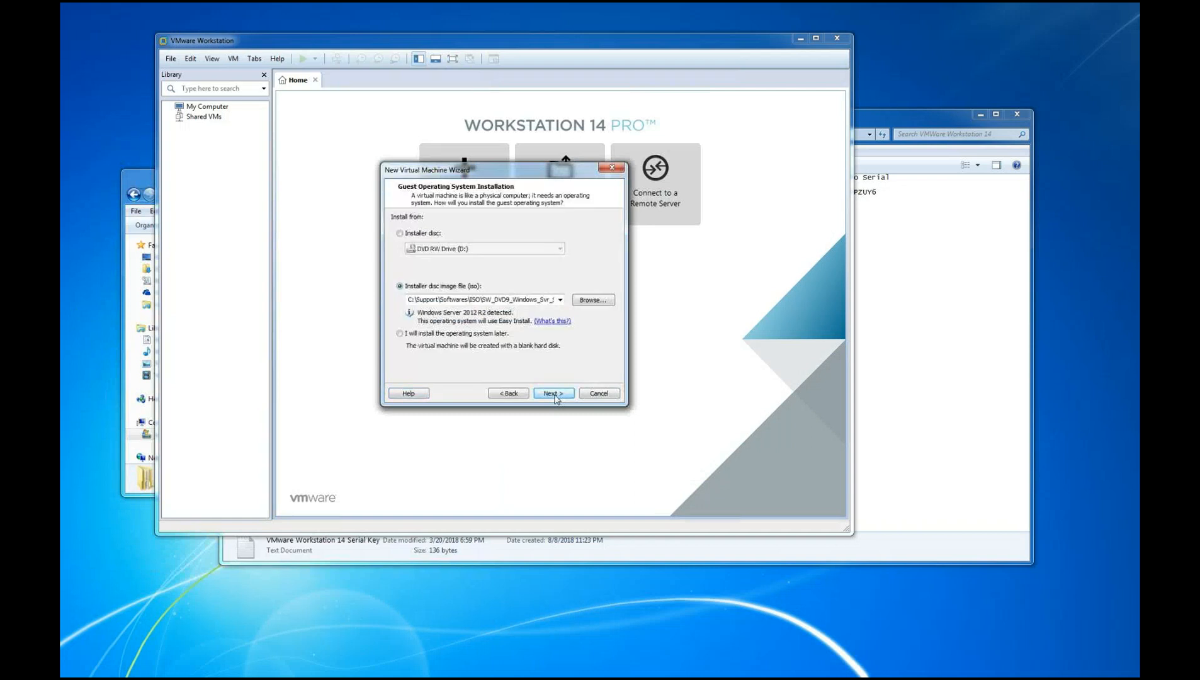
click(588, 301)
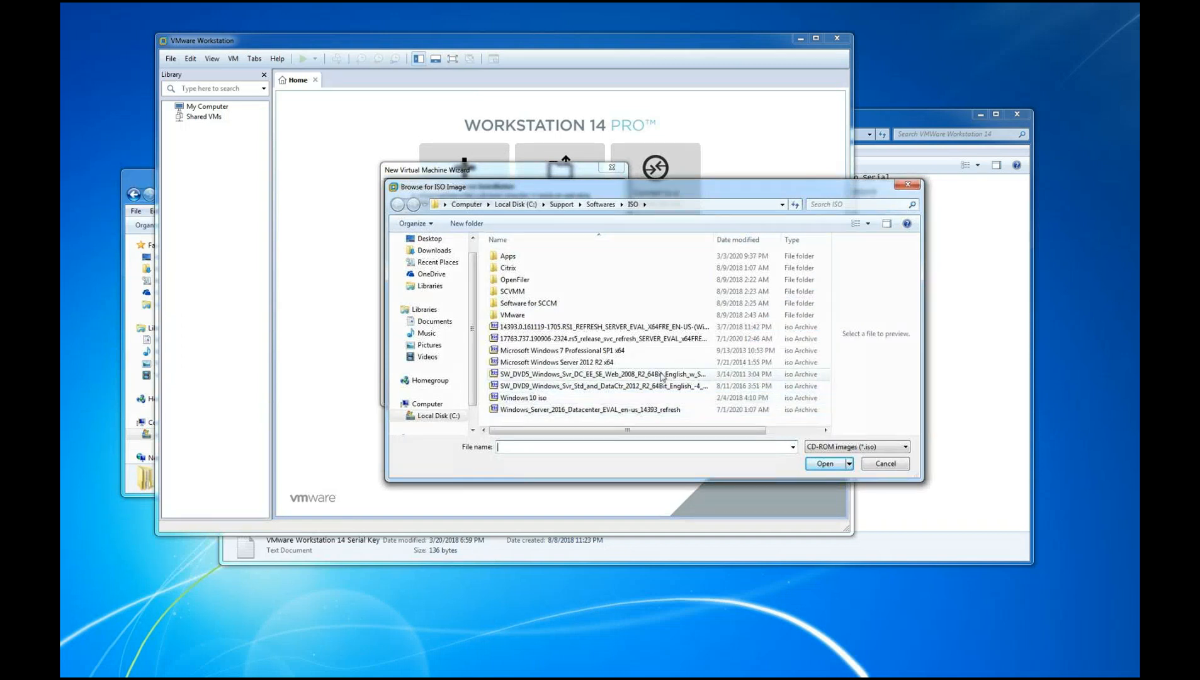
click(659, 351)
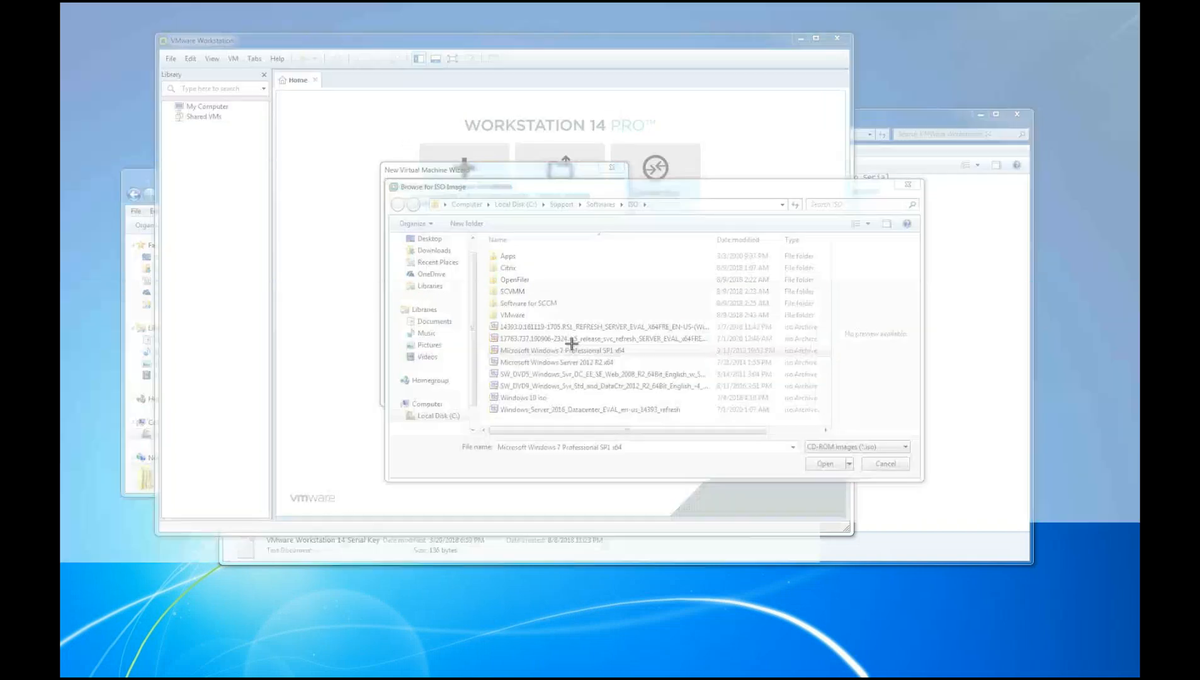
Capture the ISO browse dialog, draw a red arrow at the Windows 7 Professional SP1 x64 file, and minimize the snip
drag(387, 170, 927, 482)
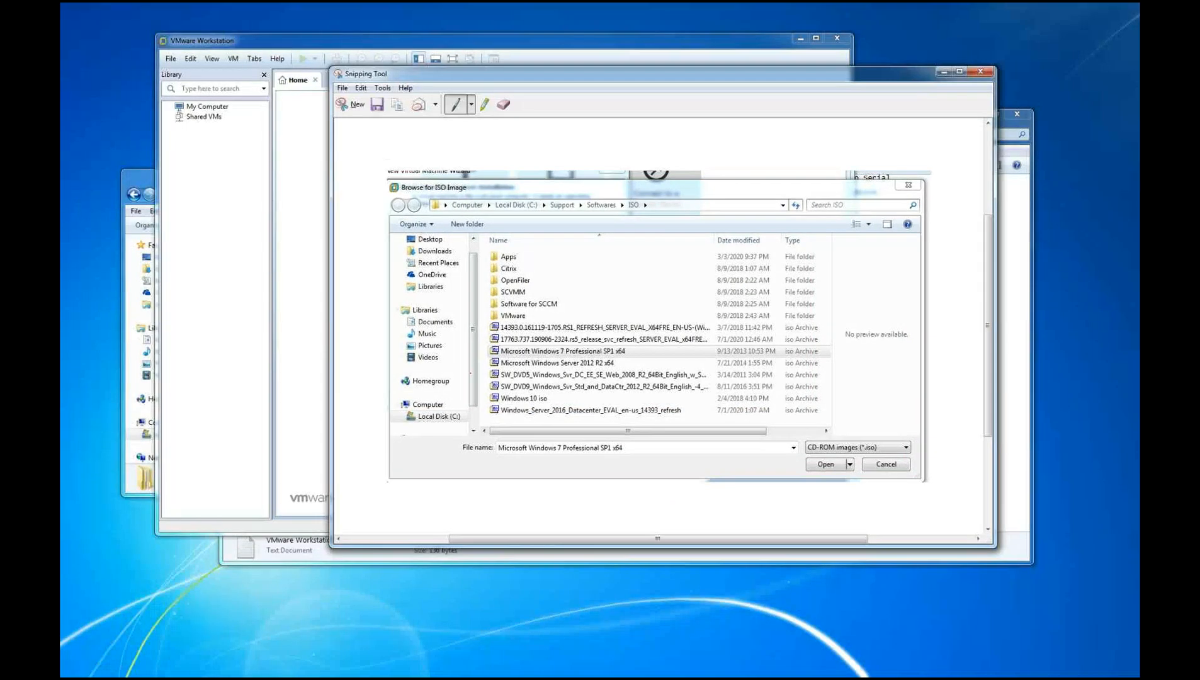
mouse_move(485, 351)
mouse_down()
mouse_move(449, 348)
mouse_move(473, 339)
mouse_move(466, 365)
mouse_up()
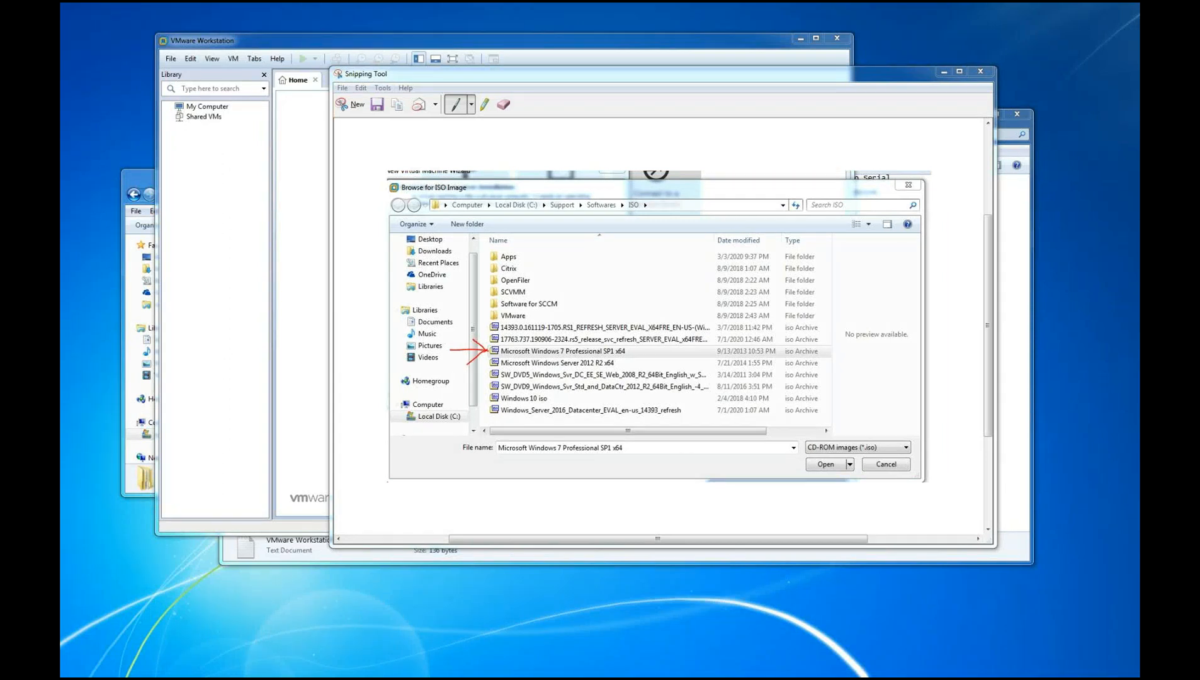
click(944, 72)
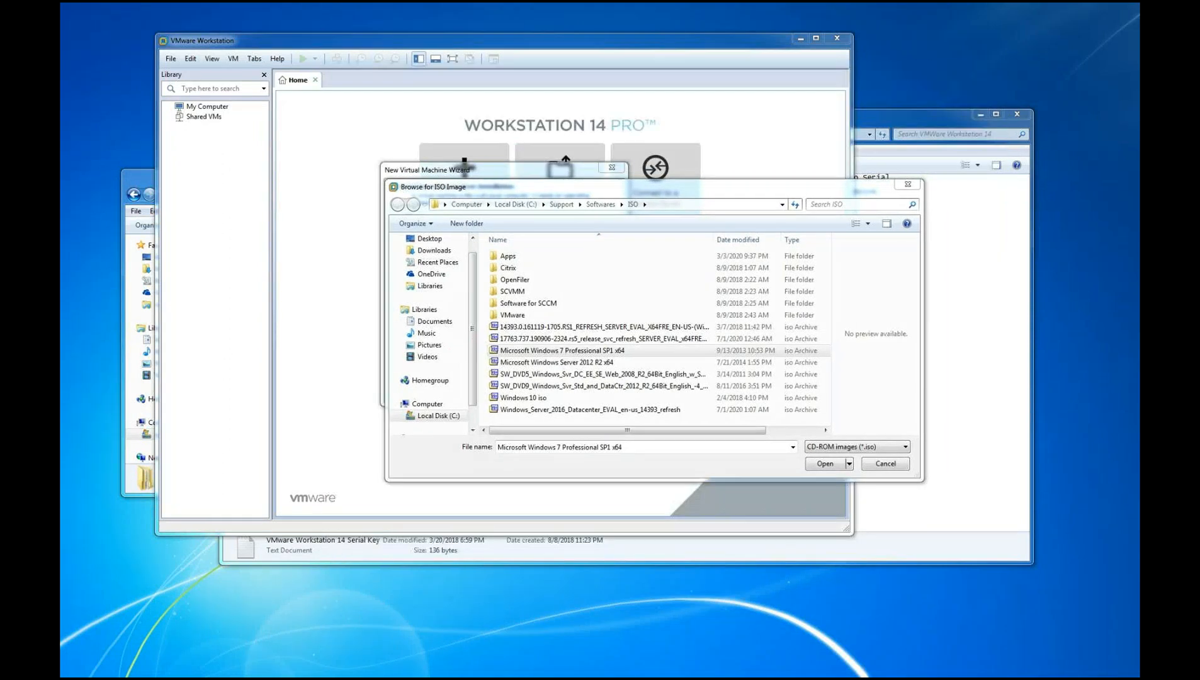
Load the Microsoft Windows 7 Professional SP1 x64 image into the wizard and continue to the Easy Install information
click(595, 351)
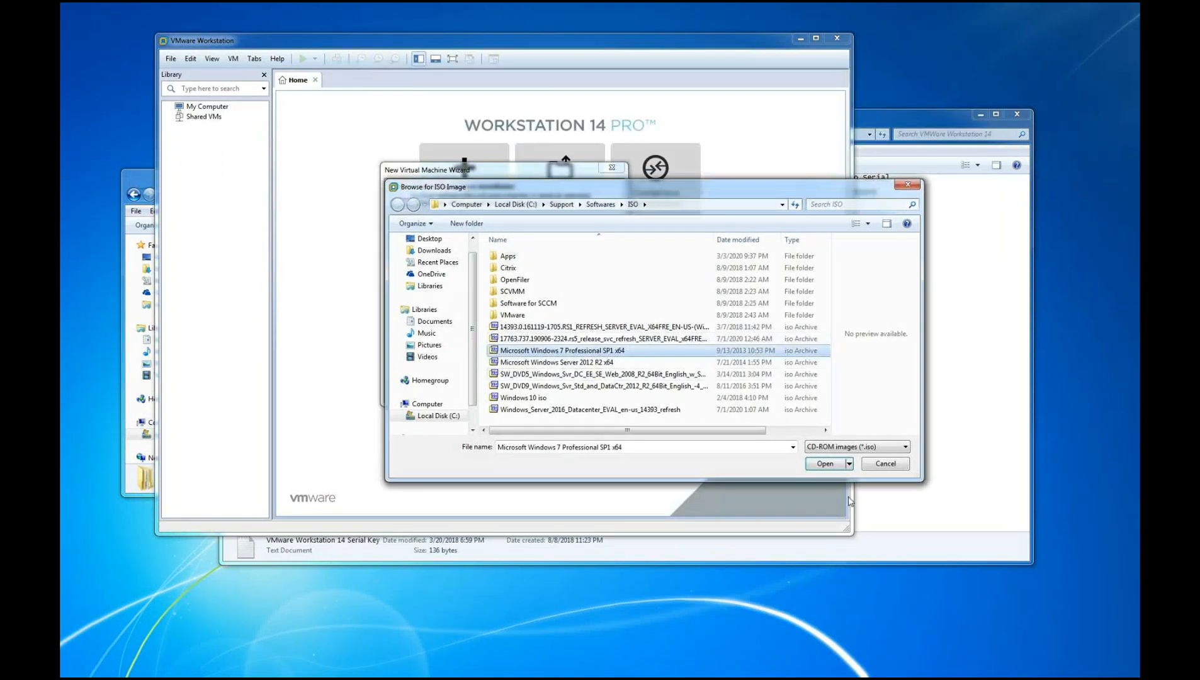
click(829, 467)
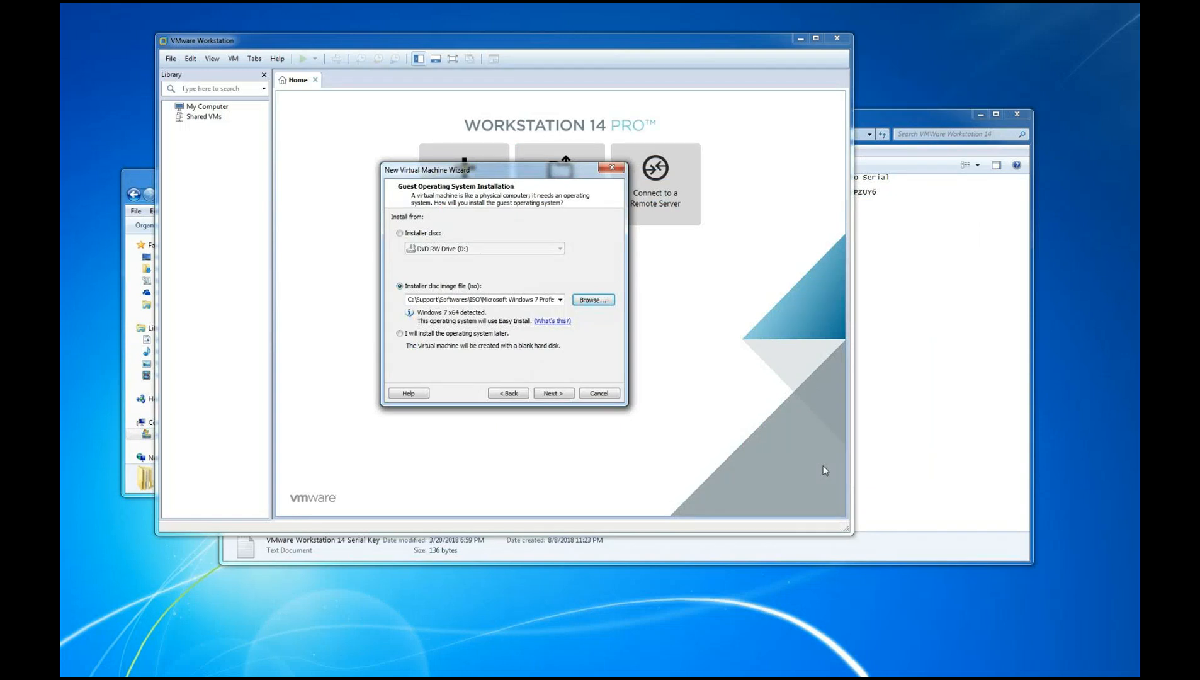
click(557, 394)
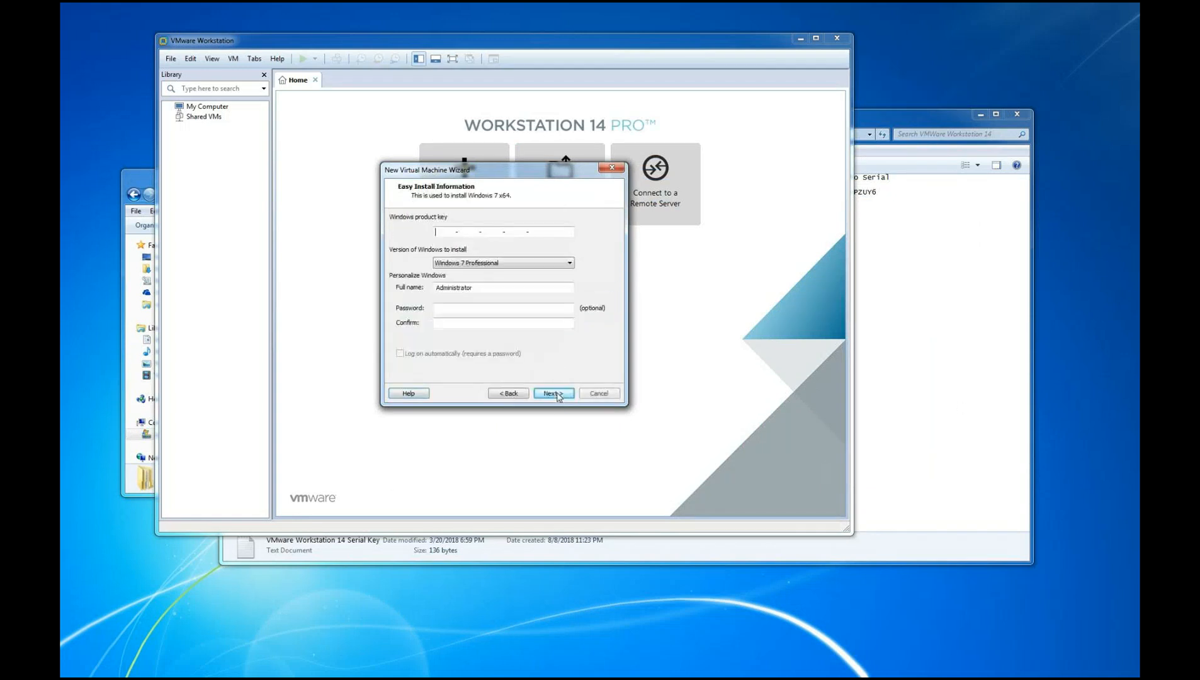
Enter the account password for the Windows 7 Easy Install and repeat it in the confirmation field
click(461, 305)
text(123456789)
click(450, 326)
text(123456789)
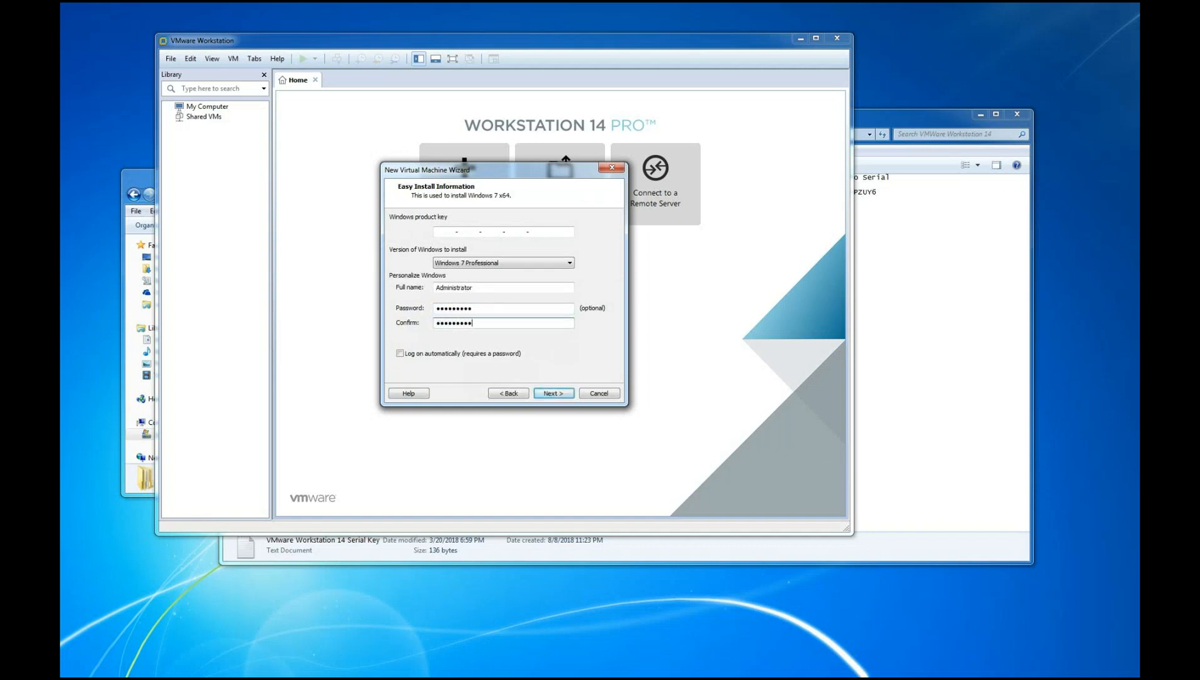
Capture and save a snip of the completed Easy Install information page and move the snip window clear of the wizard
key(super+shift+s)
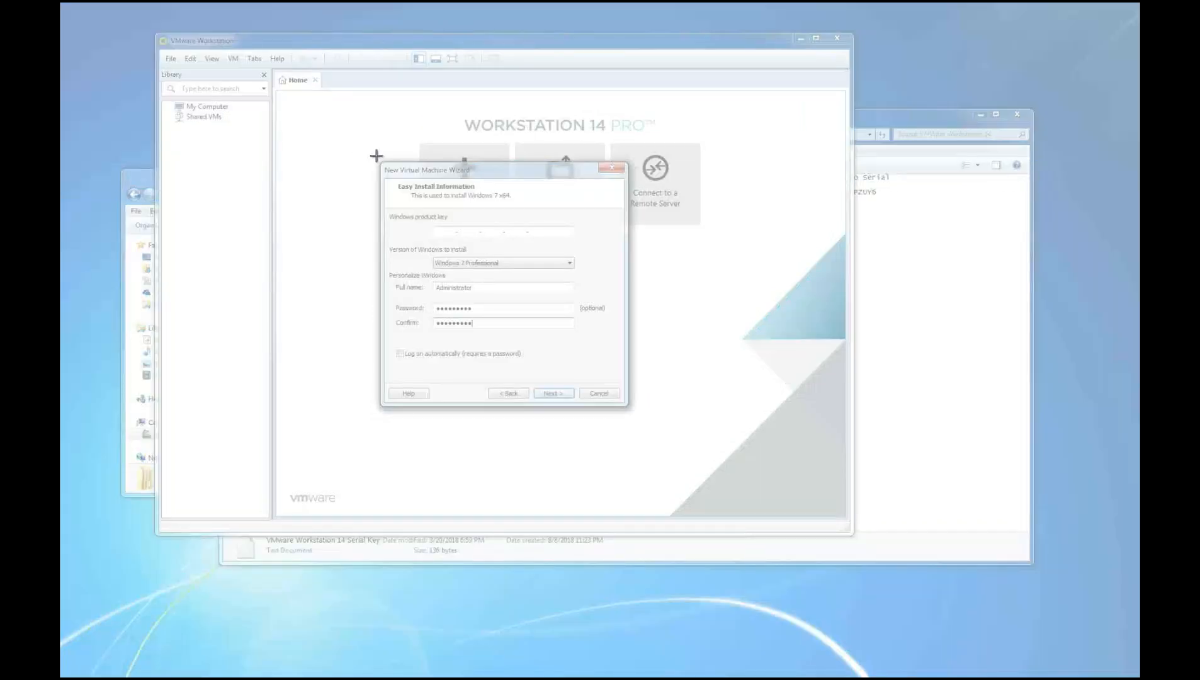
drag(382, 158, 636, 409)
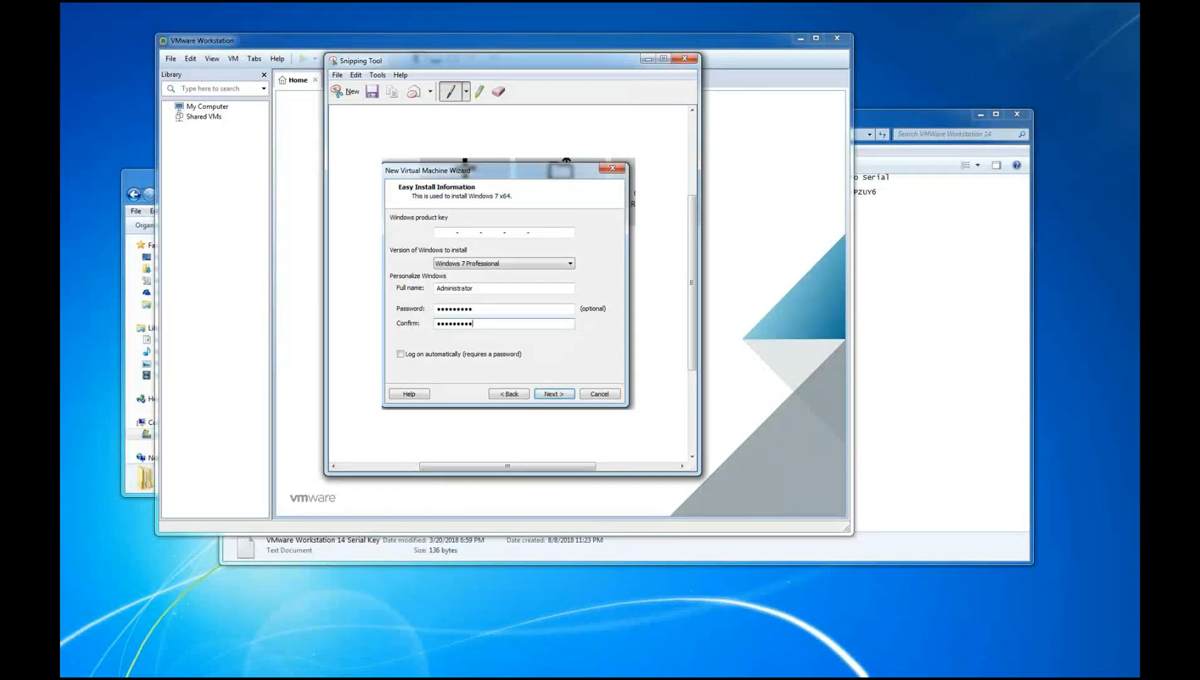
key(ctrl+s)
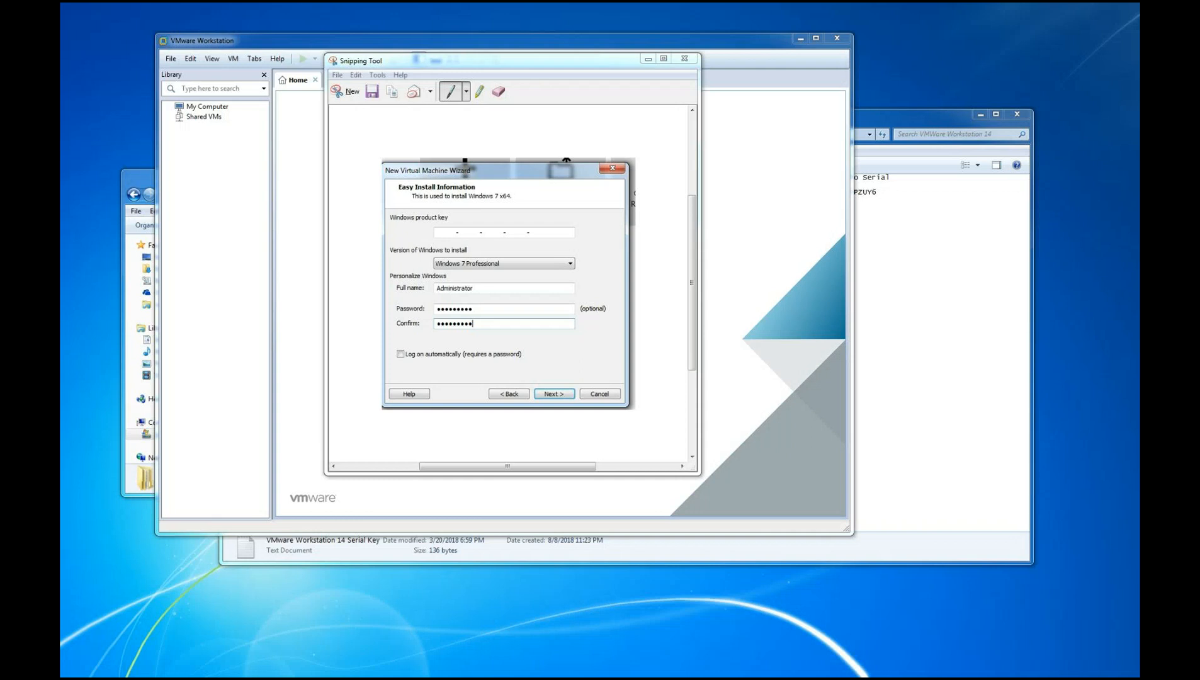
drag(530, 71, 1059, 80)
Continue without a Windows product key, then snip the resulting prompt, circle its Yes option in red and save the snip
click(554, 395)
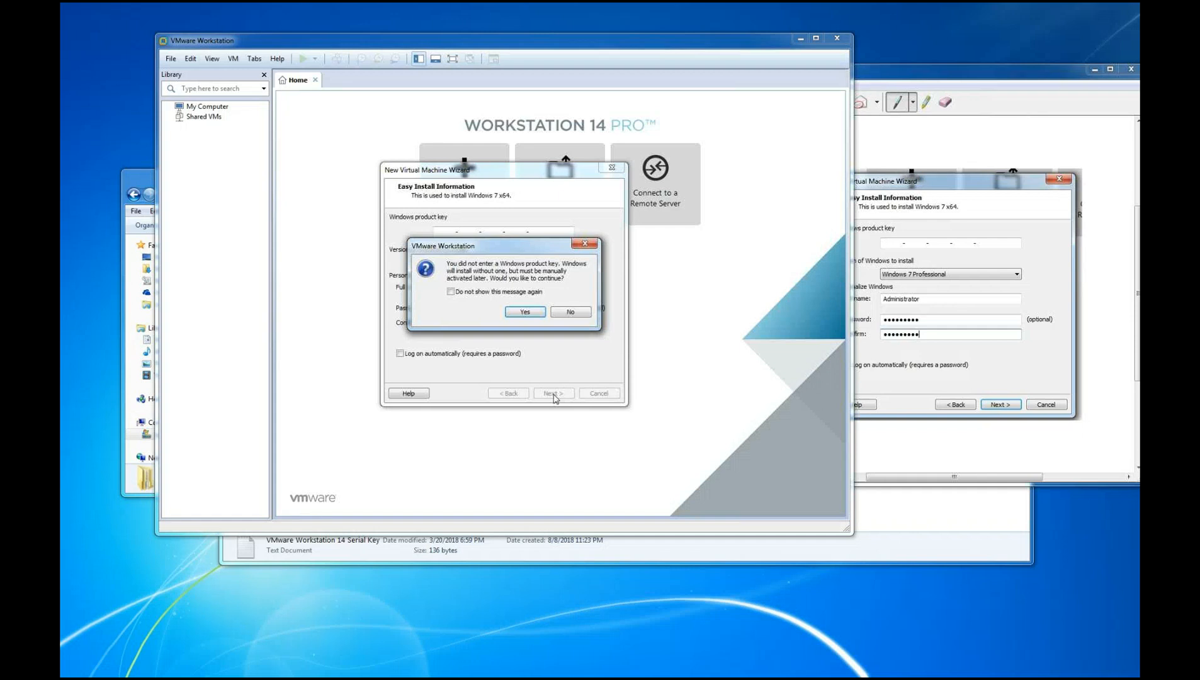
click(983, 77)
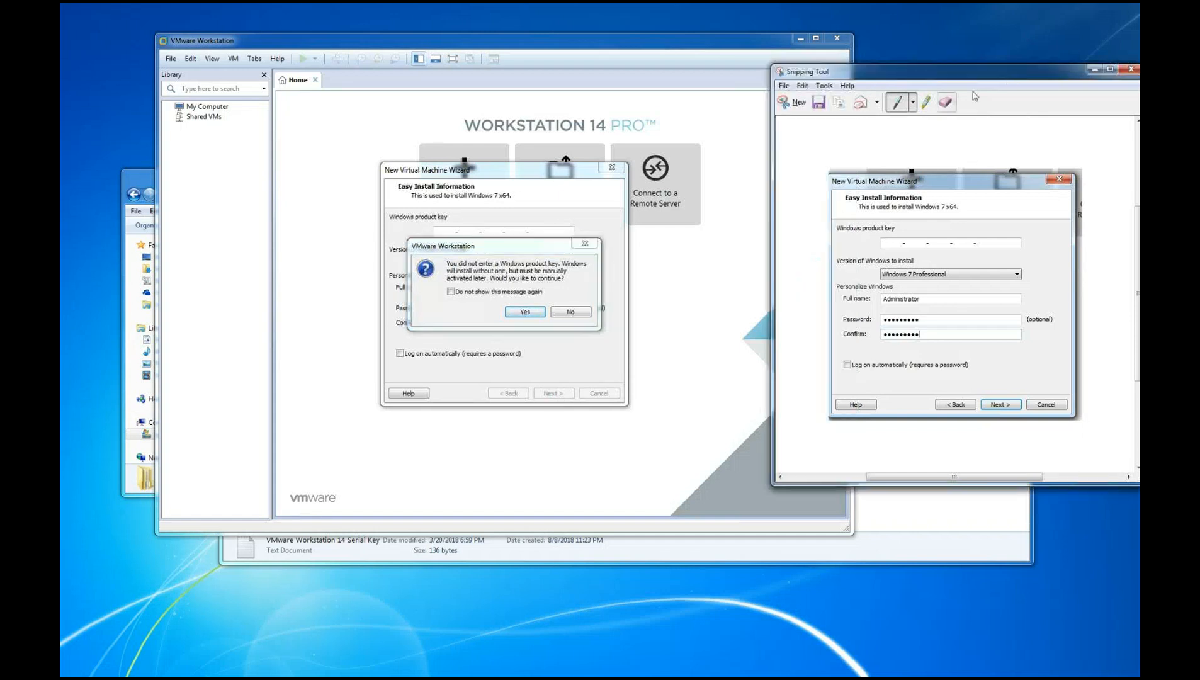
click(803, 110)
drag(401, 224, 618, 351)
mouse_move(506, 306)
mouse_down()
mouse_move(539, 296)
mouse_move(529, 325)
mouse_move(509, 300)
mouse_up()
key(ctrl+s)
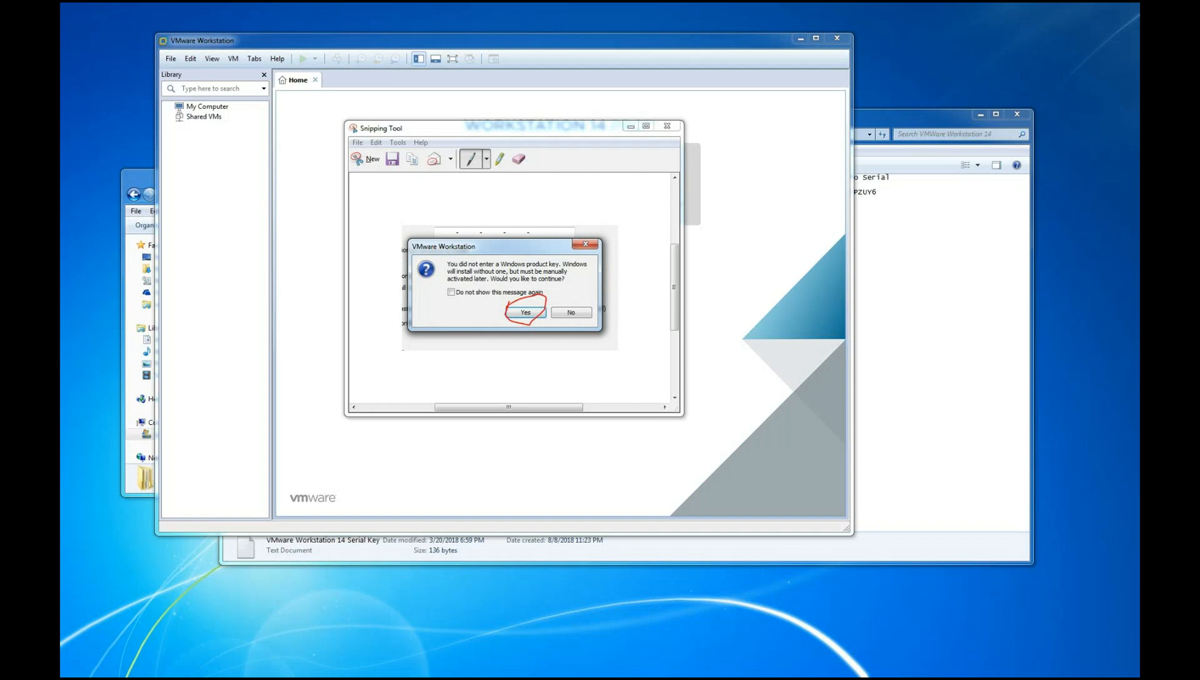
drag(517, 128, 950, 187)
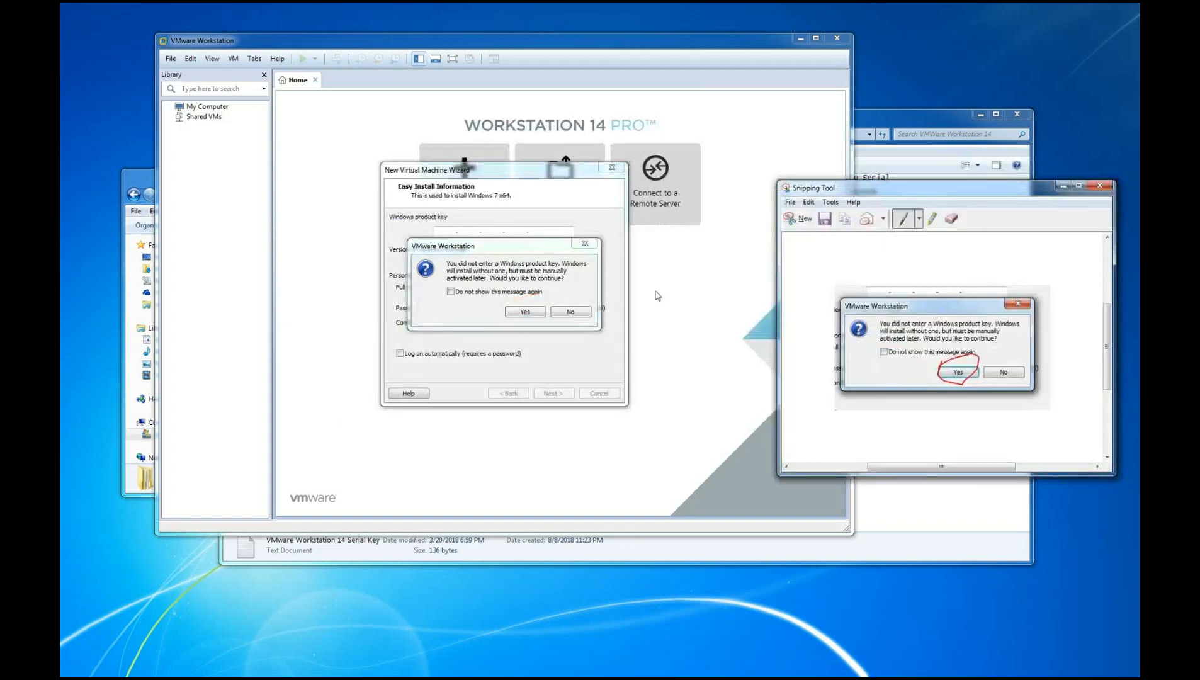
Agree to install without a product key and name the virtual machine Labdwin7
click(526, 311)
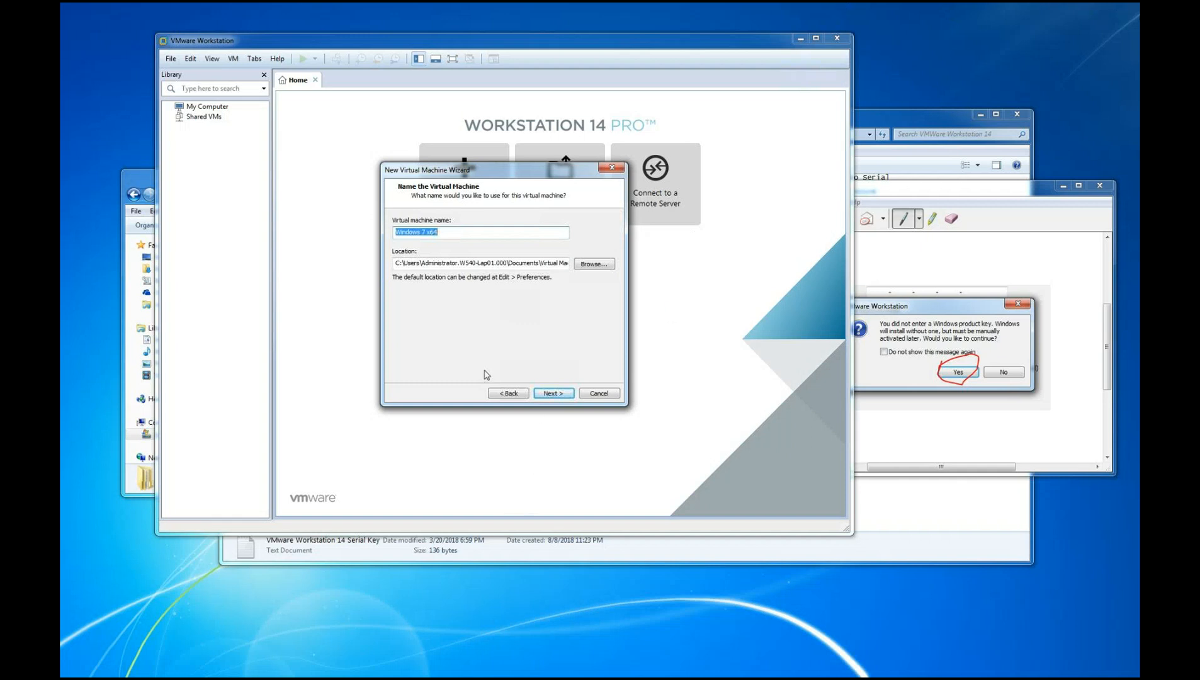
click(452, 234)
drag(451, 233, 377, 241)
text(Labdwin7)
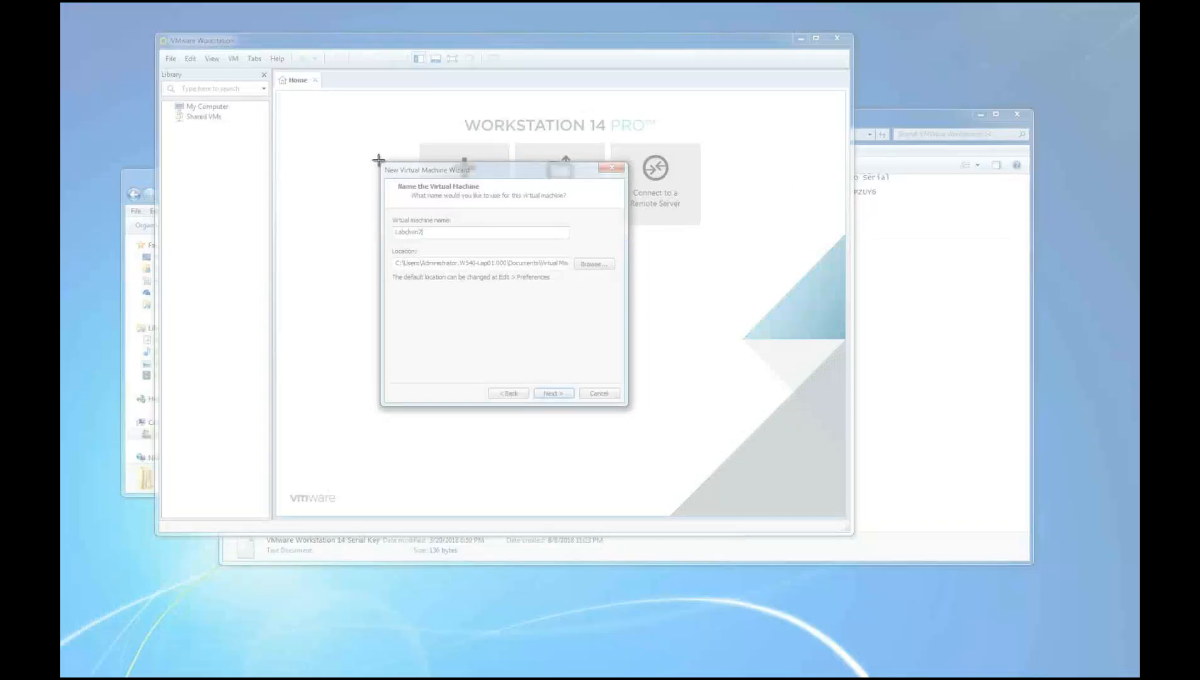
Capture a snip of the virtual machine naming page and move the snip window away from the wizard
drag(378, 162, 628, 425)
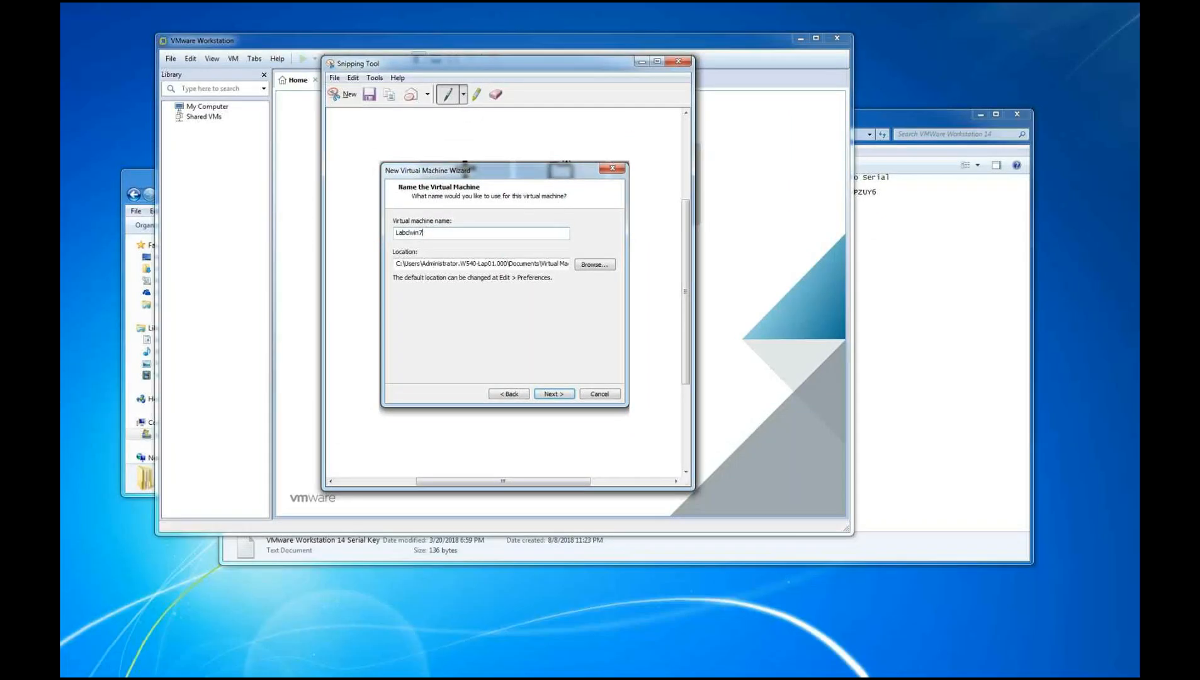
key(alt+Tab)
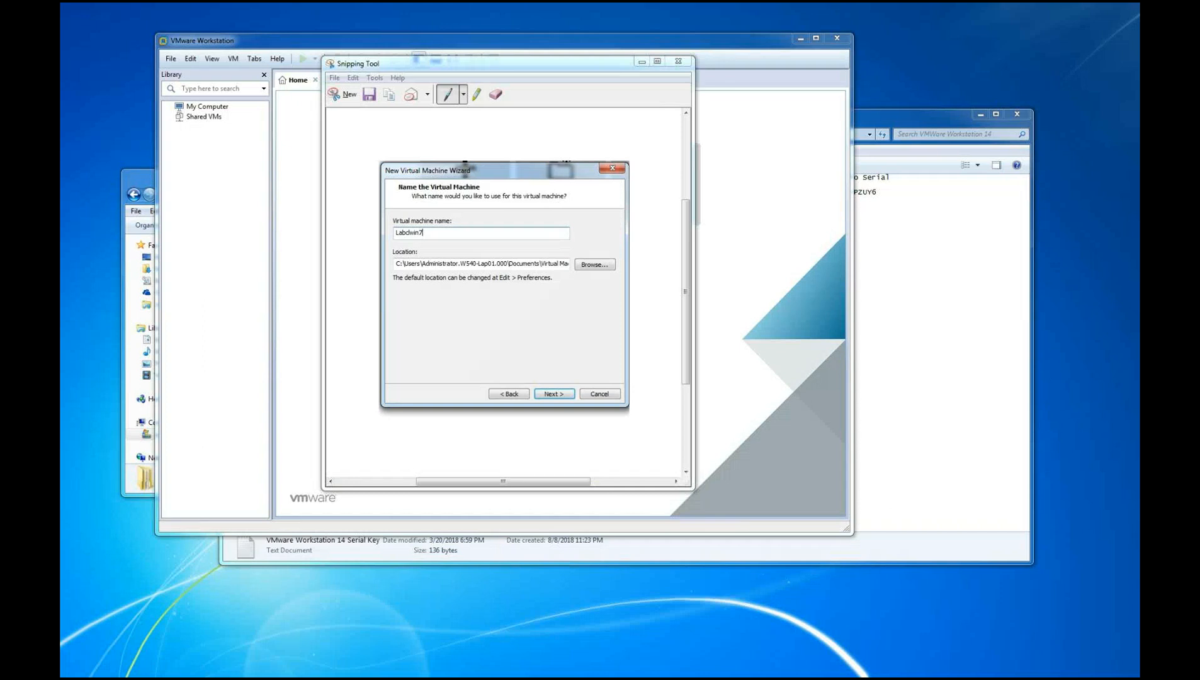
drag(482, 66, 916, 82)
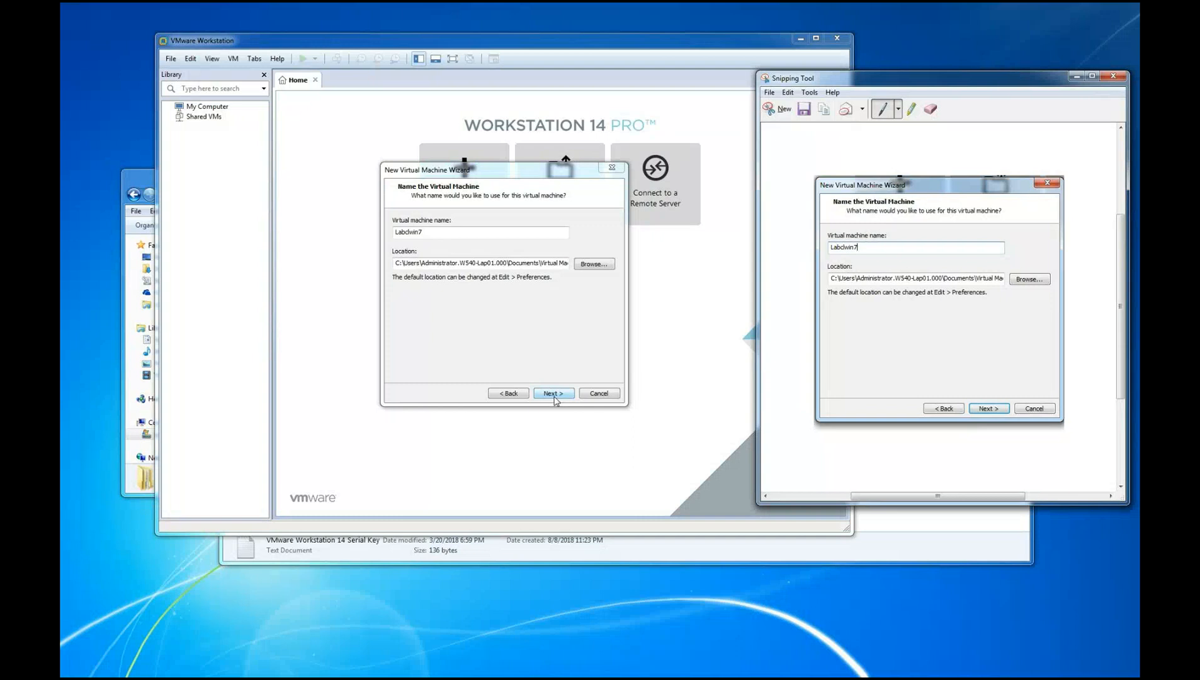
Retype the win part of the virtual machine name in capitals as WIN and continue to the disk capacity settings
drag(433, 234, 380, 229)
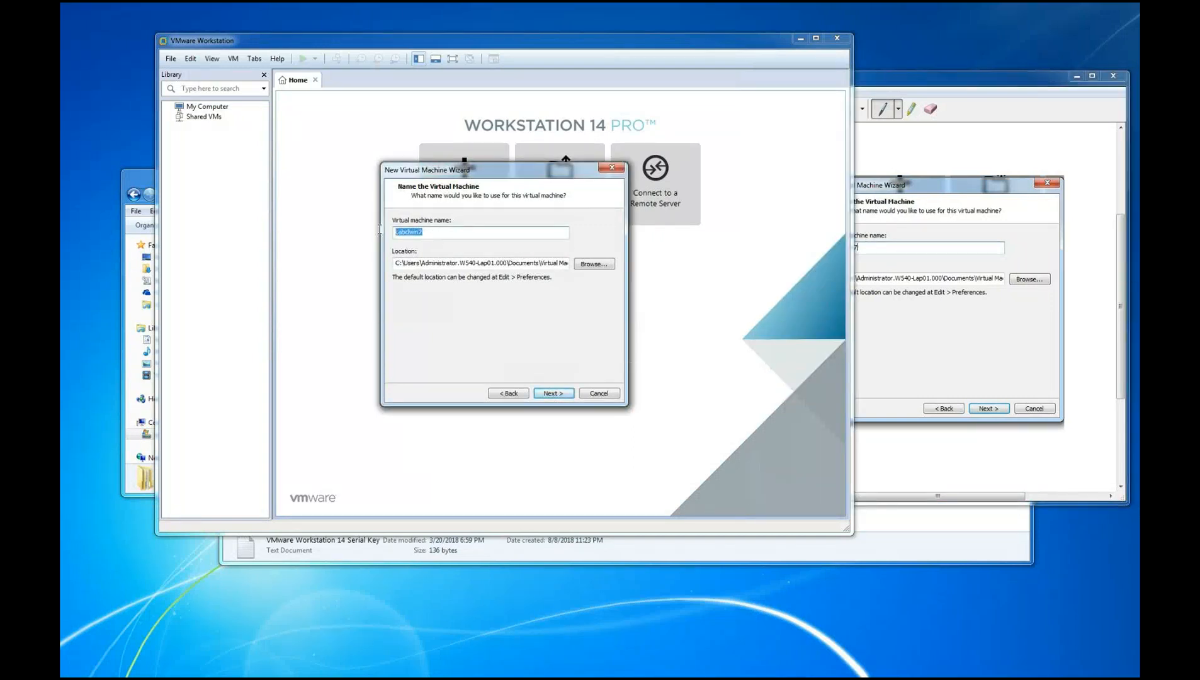
click(448, 233)
drag(411, 232, 440, 234)
text(WIN)
drag(414, 233, 427, 233)
click(553, 394)
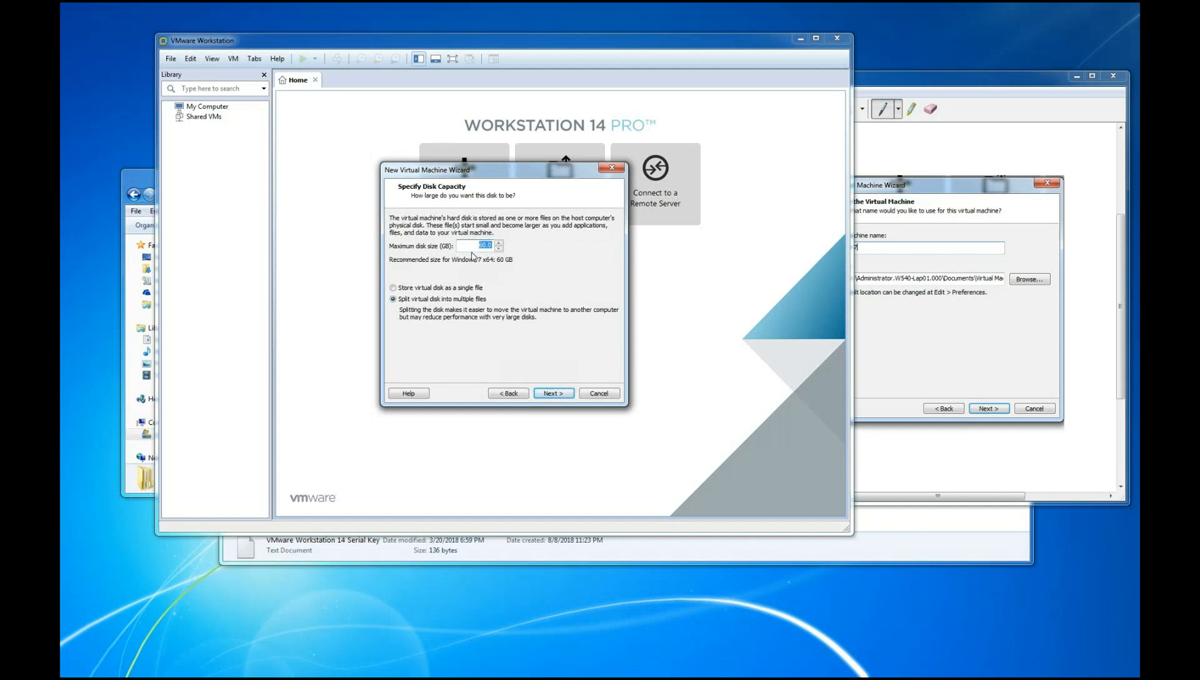
Store the virtual disk as a single file and set its maximum size to 15 GB
click(394, 288)
key(Delete)
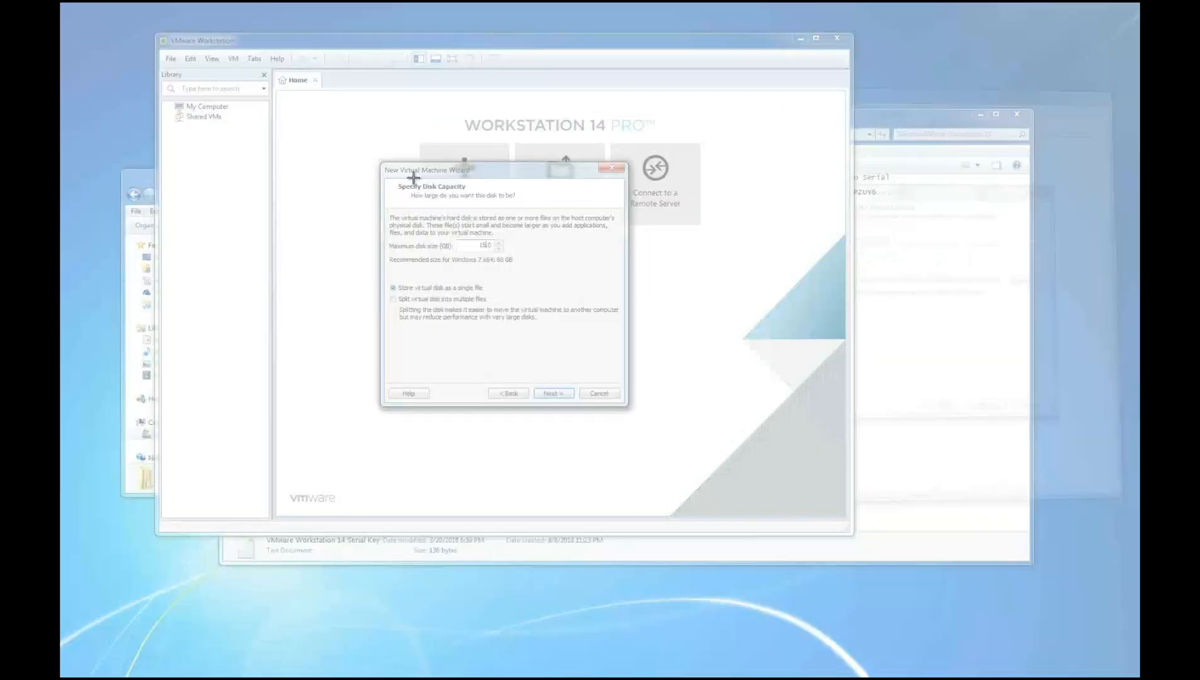
Capture a snip of the disk capacity page and move the snip window off the wizard
drag(373, 158, 638, 413)
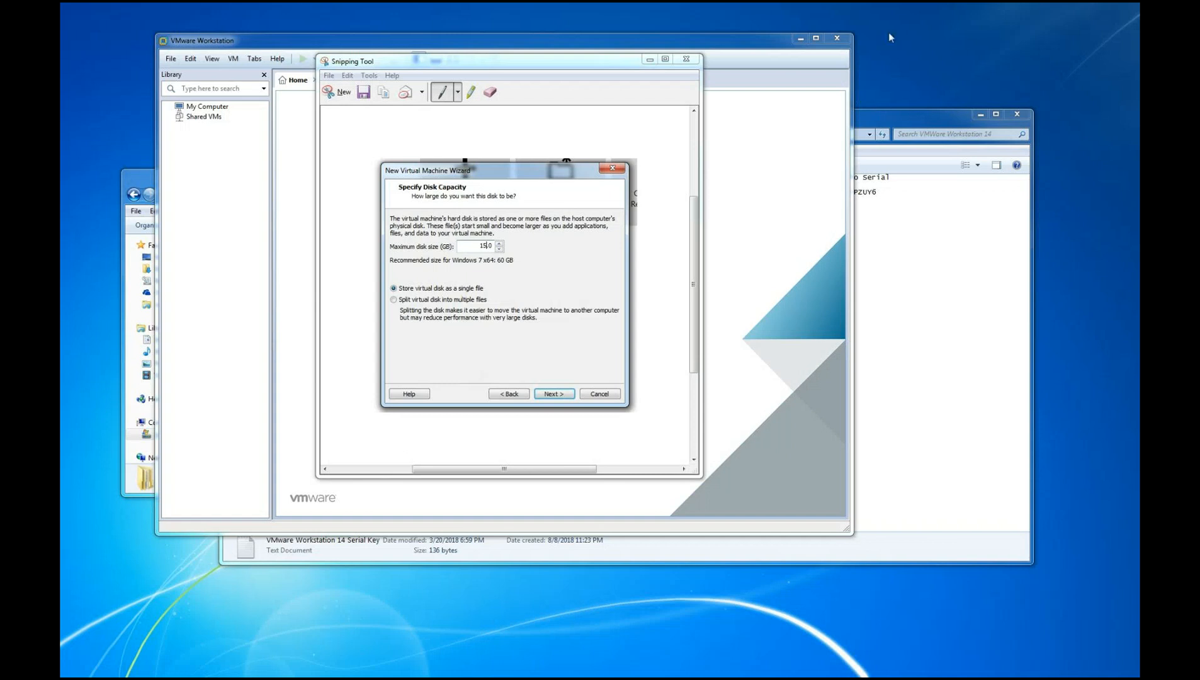
drag(511, 61, 878, 88)
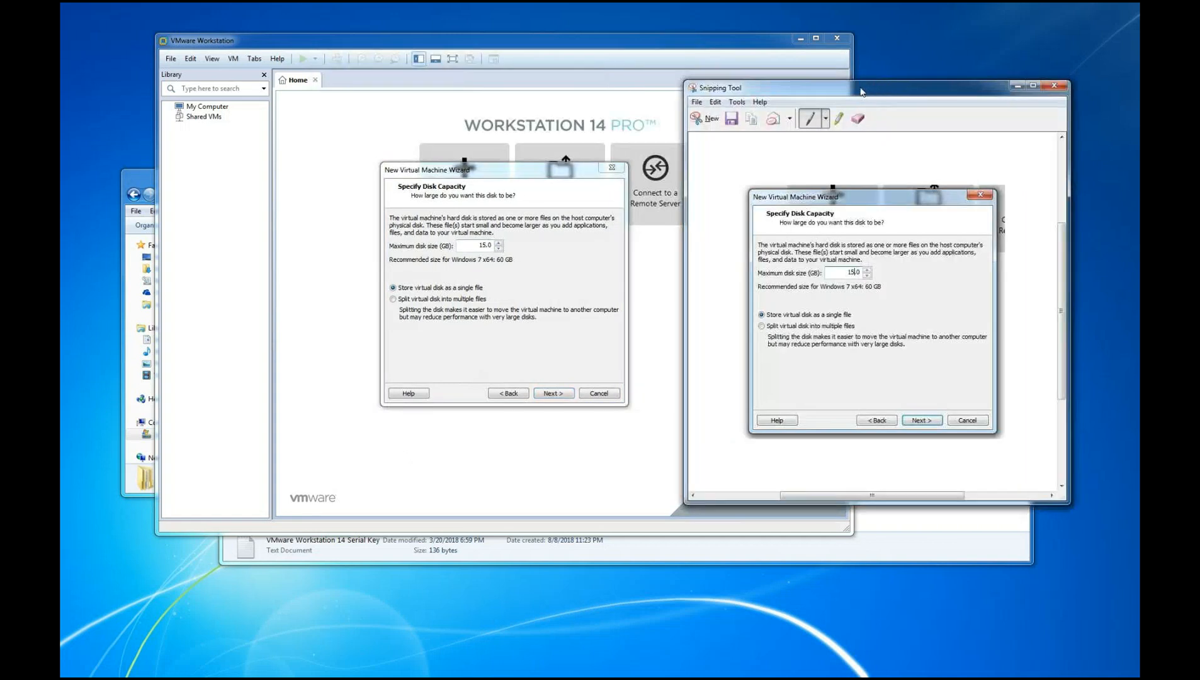
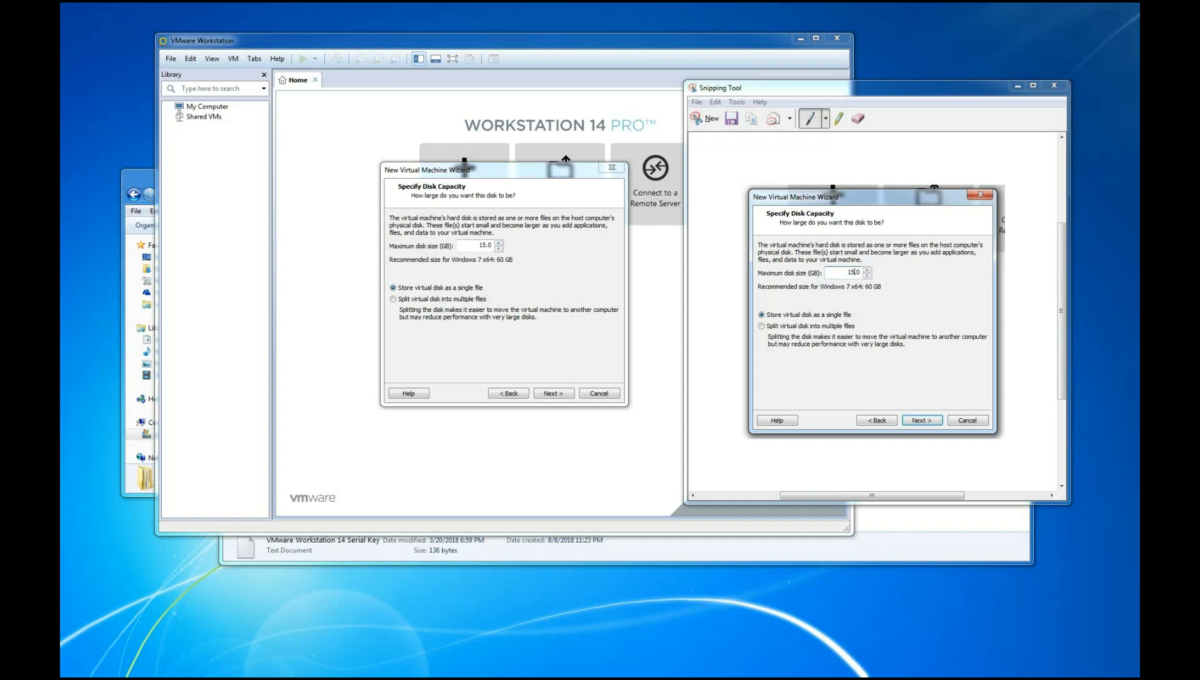
Check the host's free disk space in Computer and continue the wizard to the Ready to Create Virtual Machine page
key(super+e)
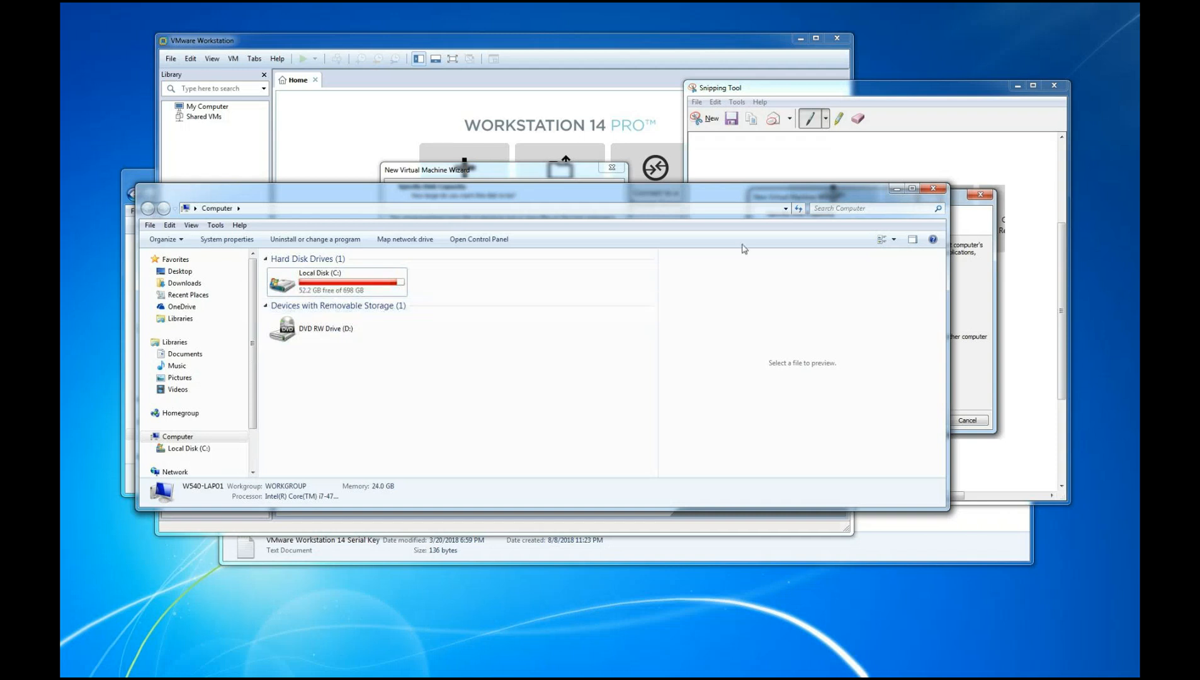
click(897, 189)
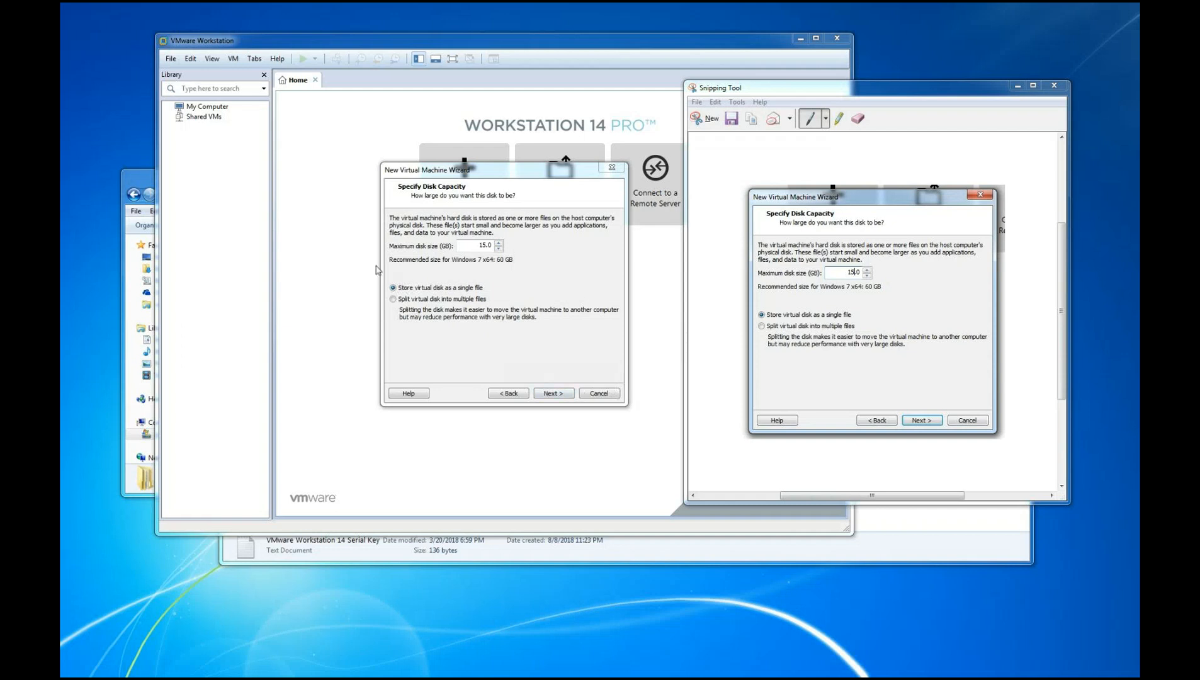
click(562, 395)
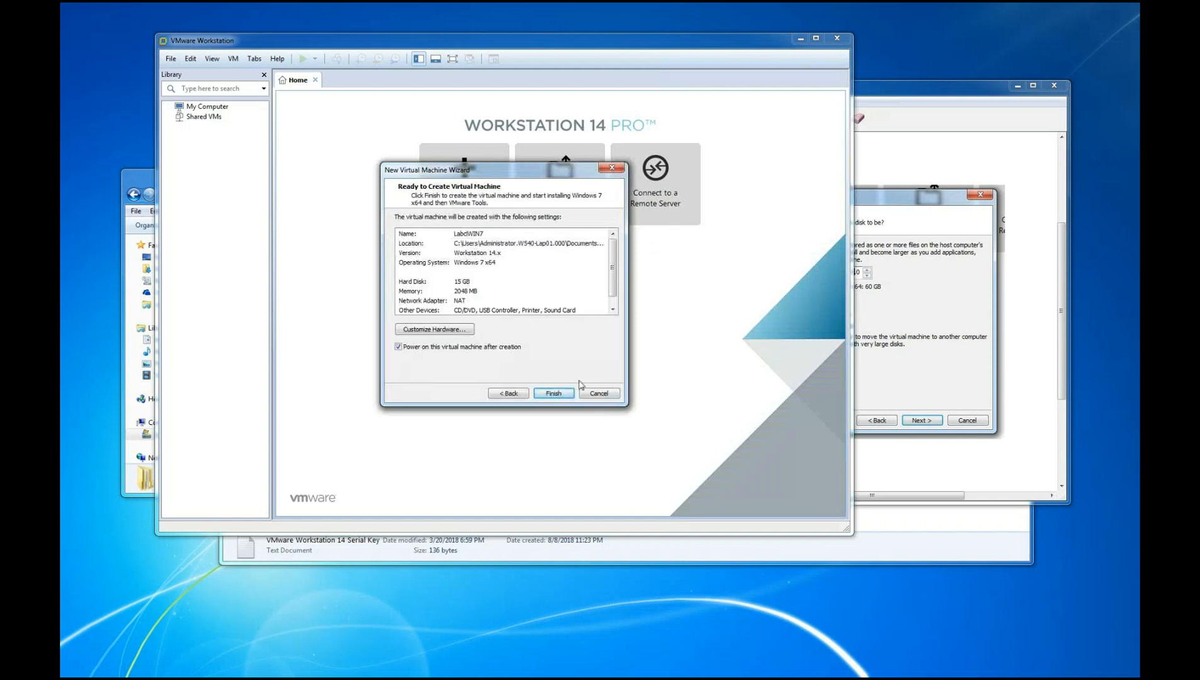
Capture a snip of the Ready to Create Virtual Machine page and move the snip window off the wizard
click(891, 97)
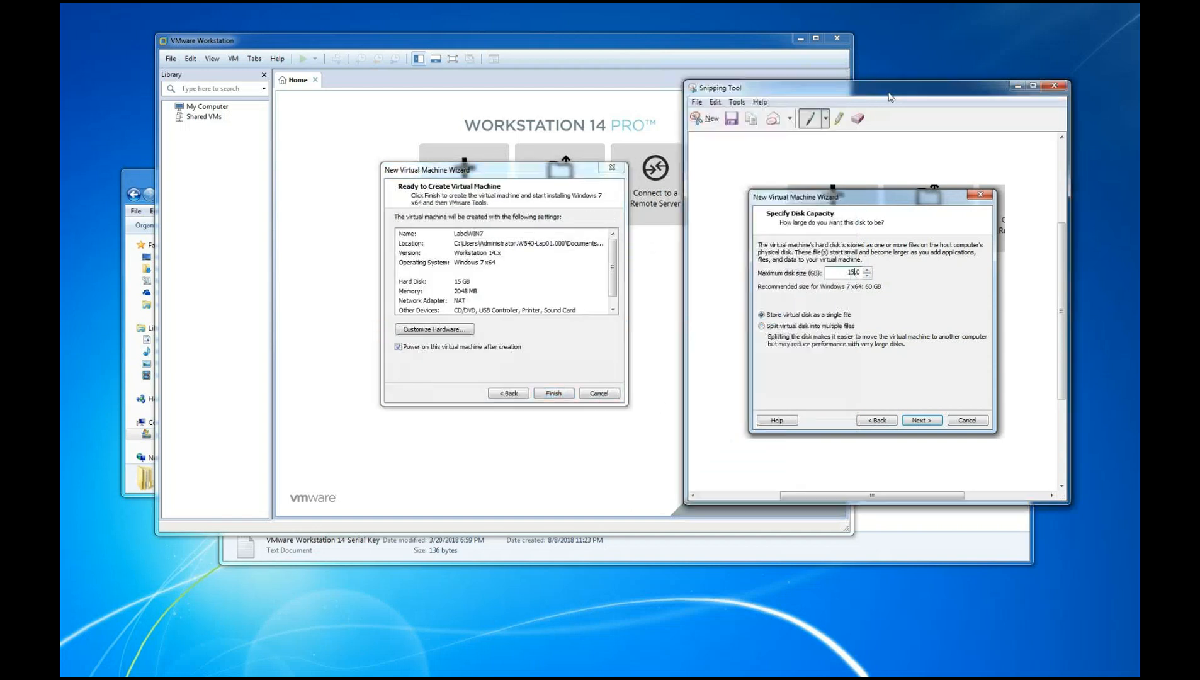
click(699, 121)
drag(378, 156, 638, 408)
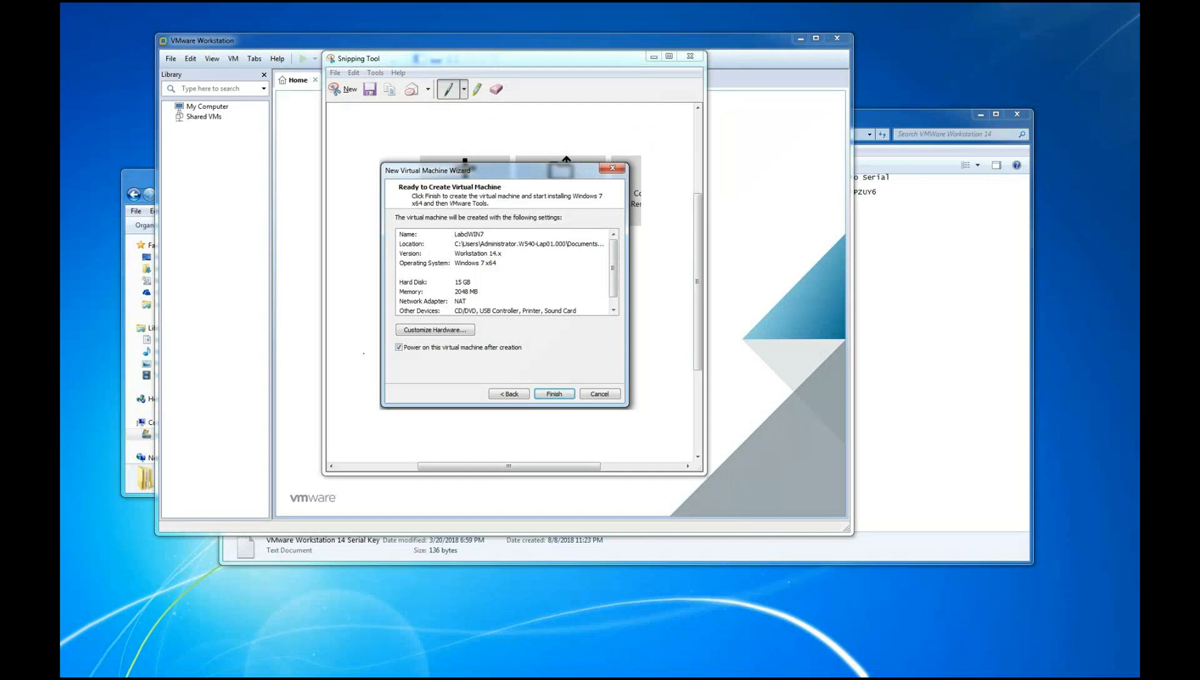
drag(562, 58, 949, 116)
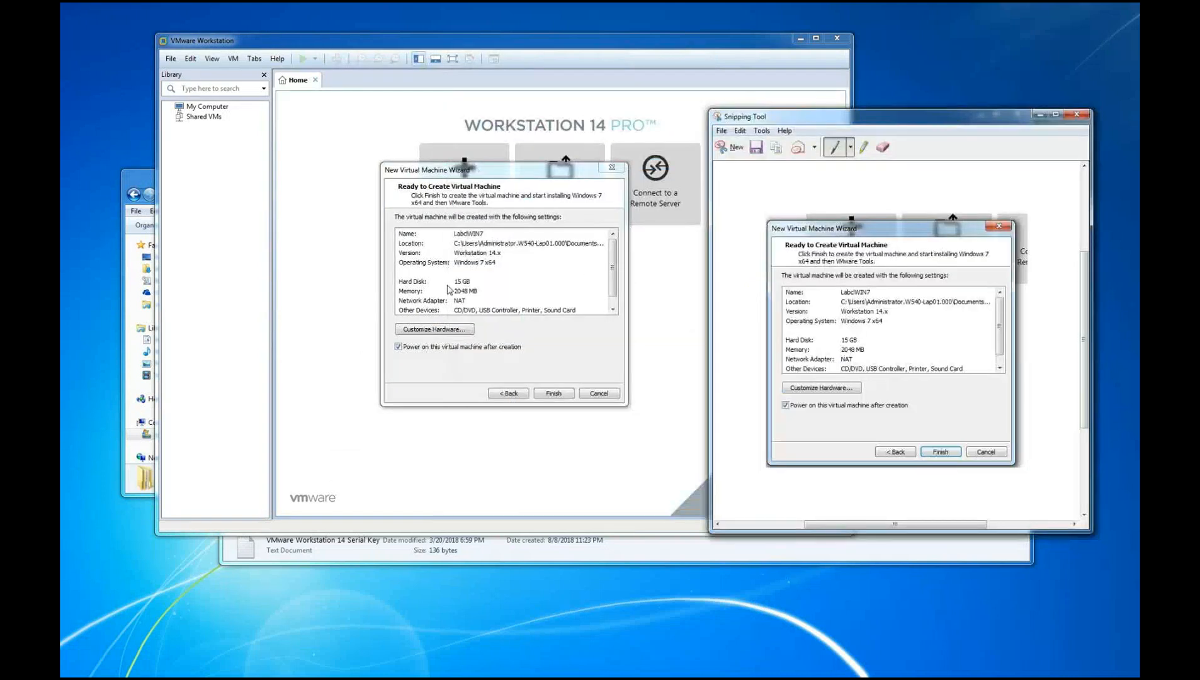
Customize the virtual machine's hardware, check the host's system information, and set the memory to 8192 MB
click(433, 330)
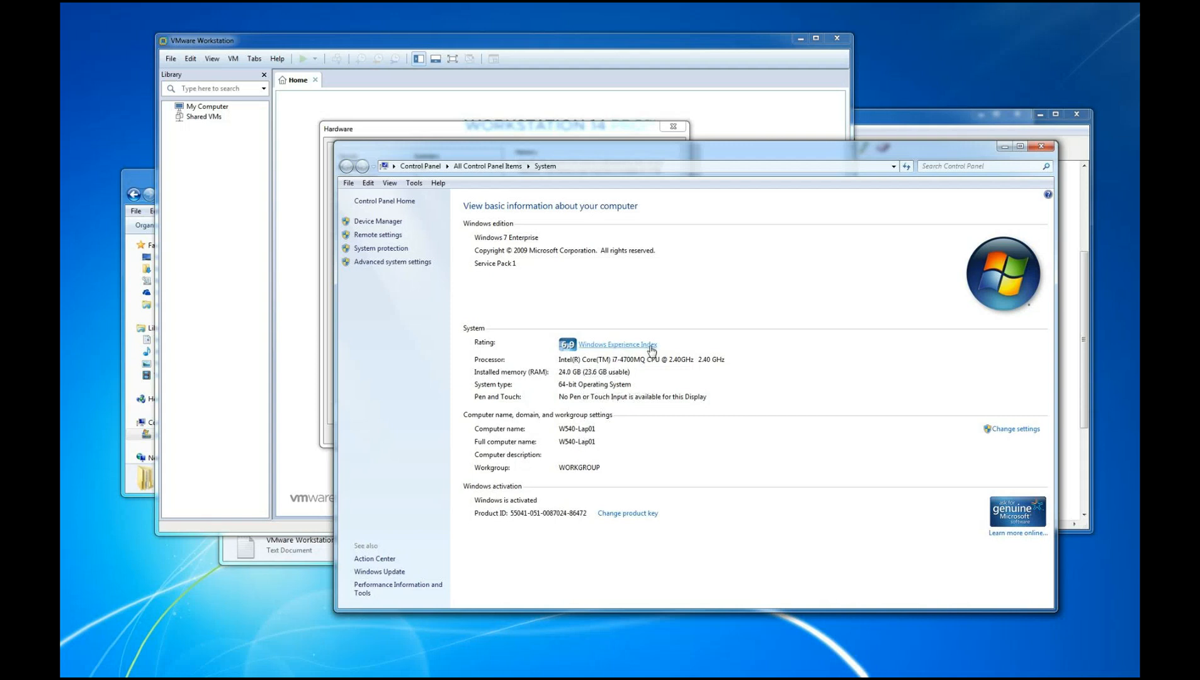
click(1041, 147)
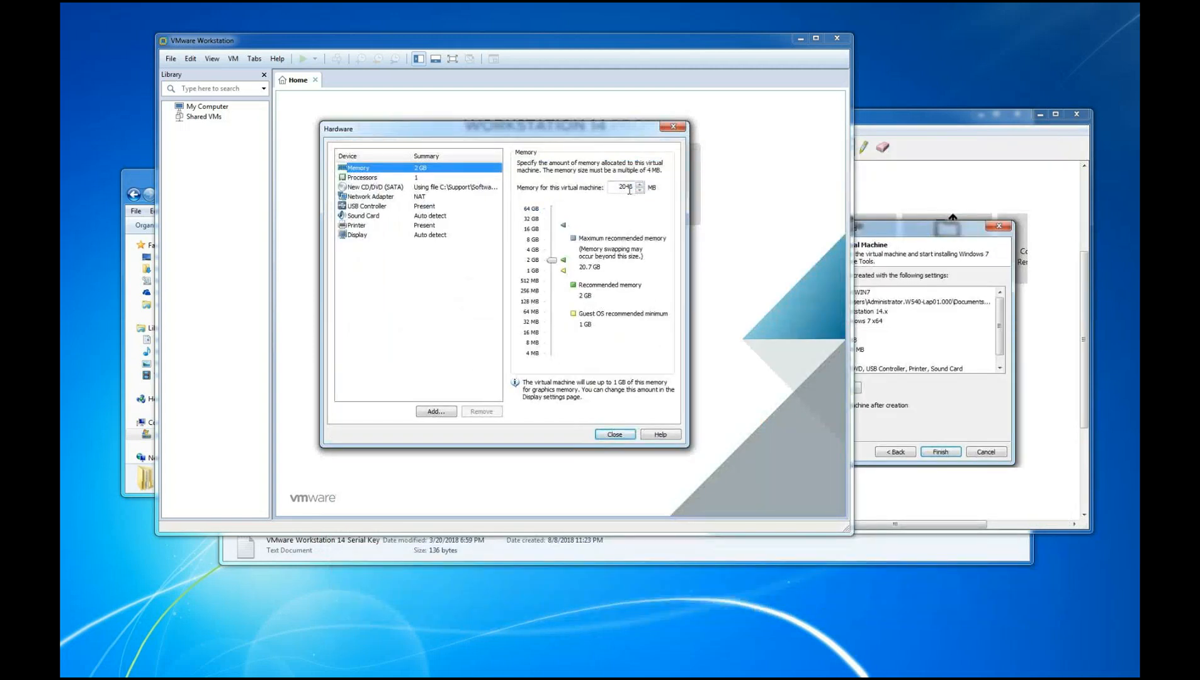
mouse_move(552, 261)
mouse_down()
mouse_move(551, 224)
mouse_move(551, 310)
mouse_move(552, 244)
mouse_move(537, 267)
mouse_up()
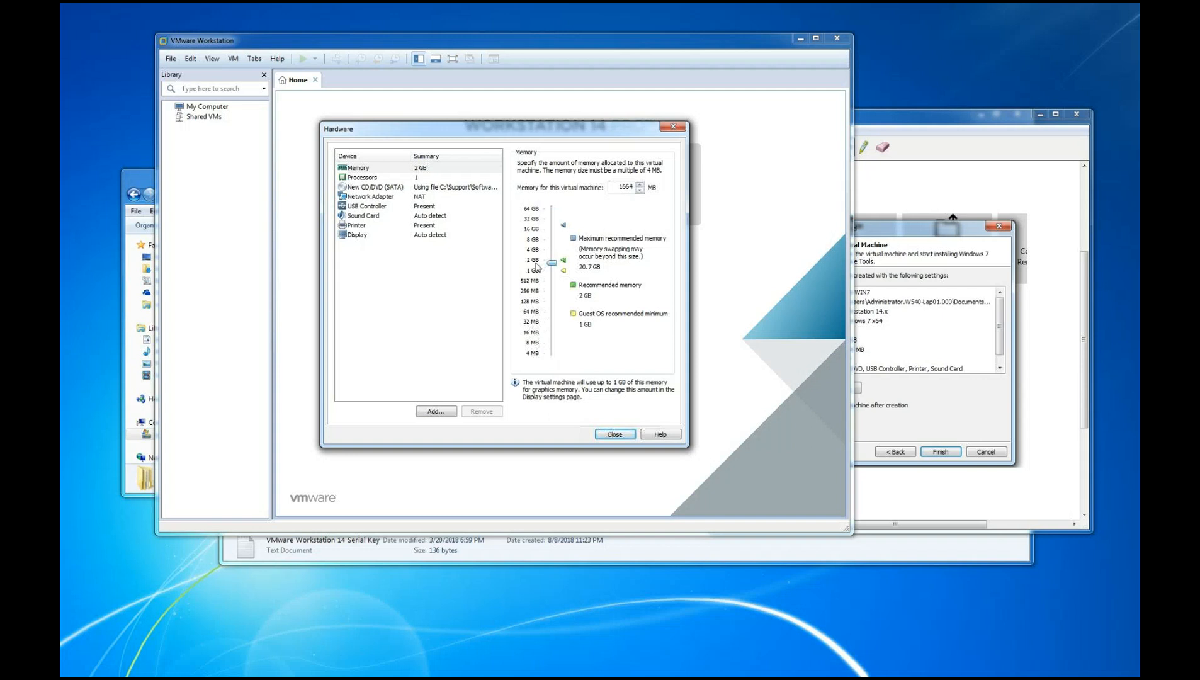
drag(536, 267, 545, 242)
drag(543, 242, 541, 244)
drag(541, 243, 551, 241)
Set the virtual machine to 2 processors with 2 cores per processor
click(363, 178)
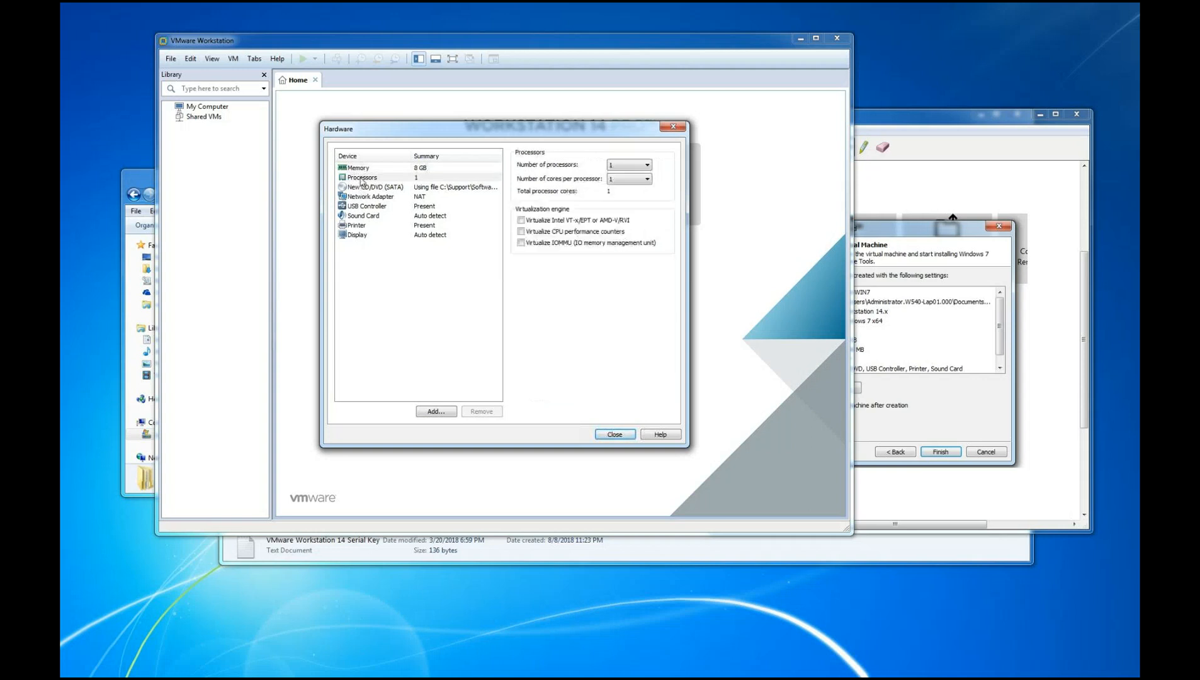
click(648, 165)
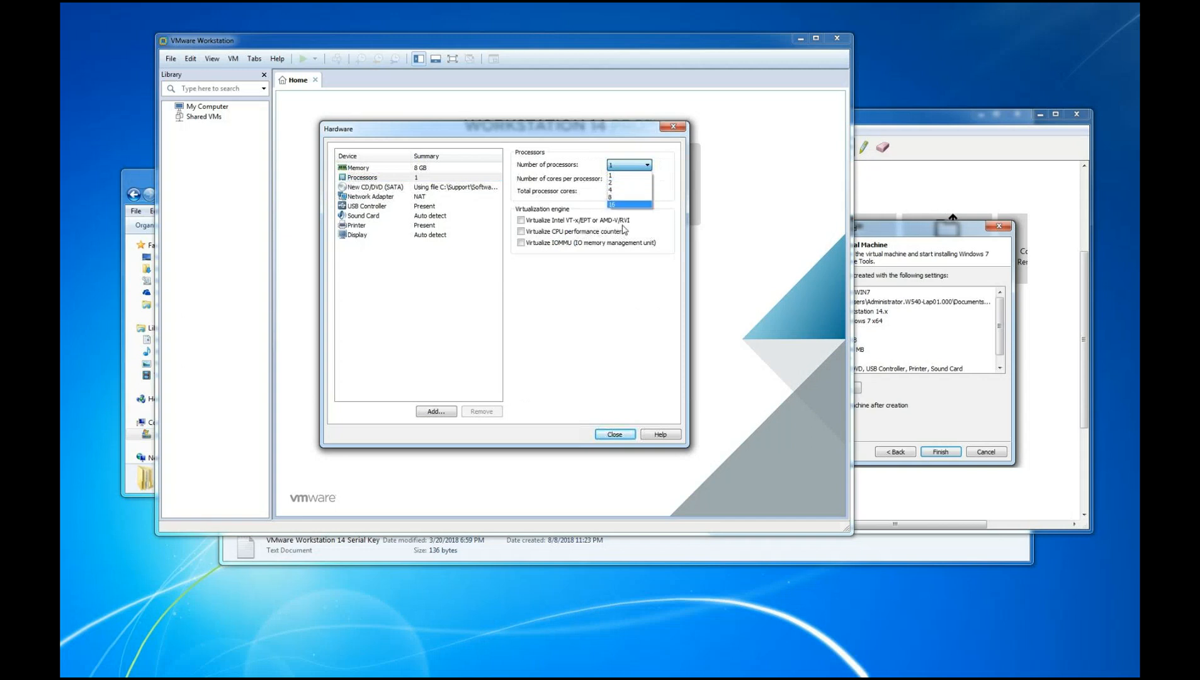
click(612, 184)
click(646, 179)
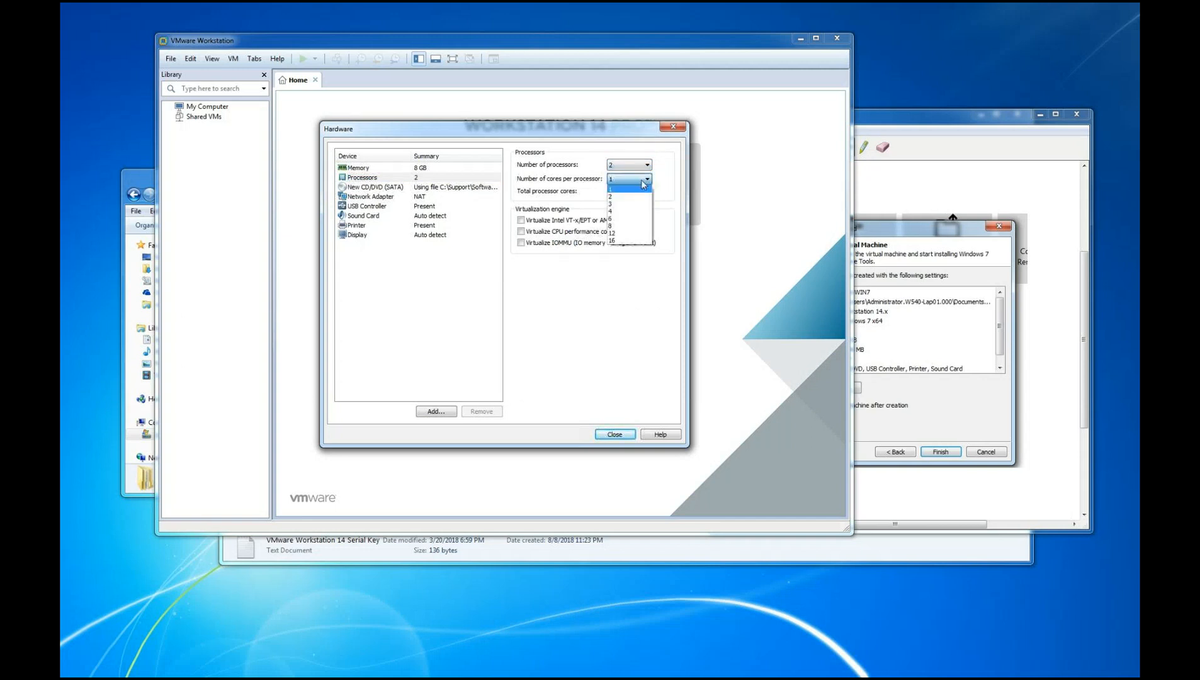
click(621, 198)
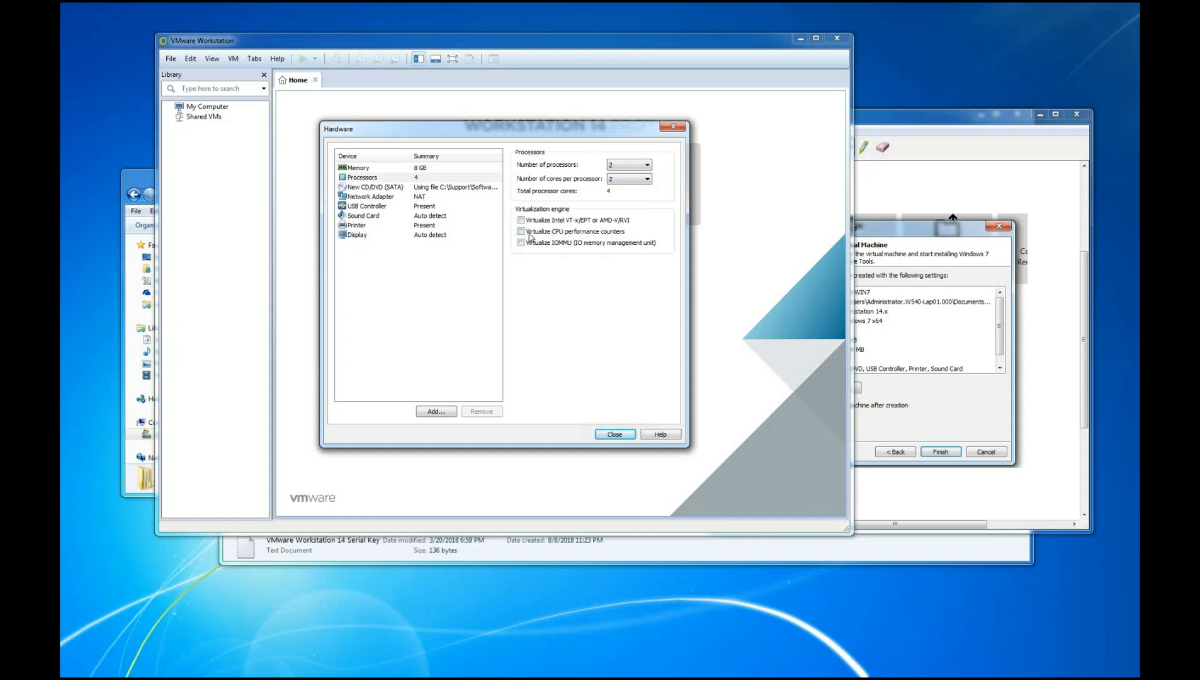
Capture a snip of the Hardware window's memory settings and move the snip window away from it
click(365, 169)
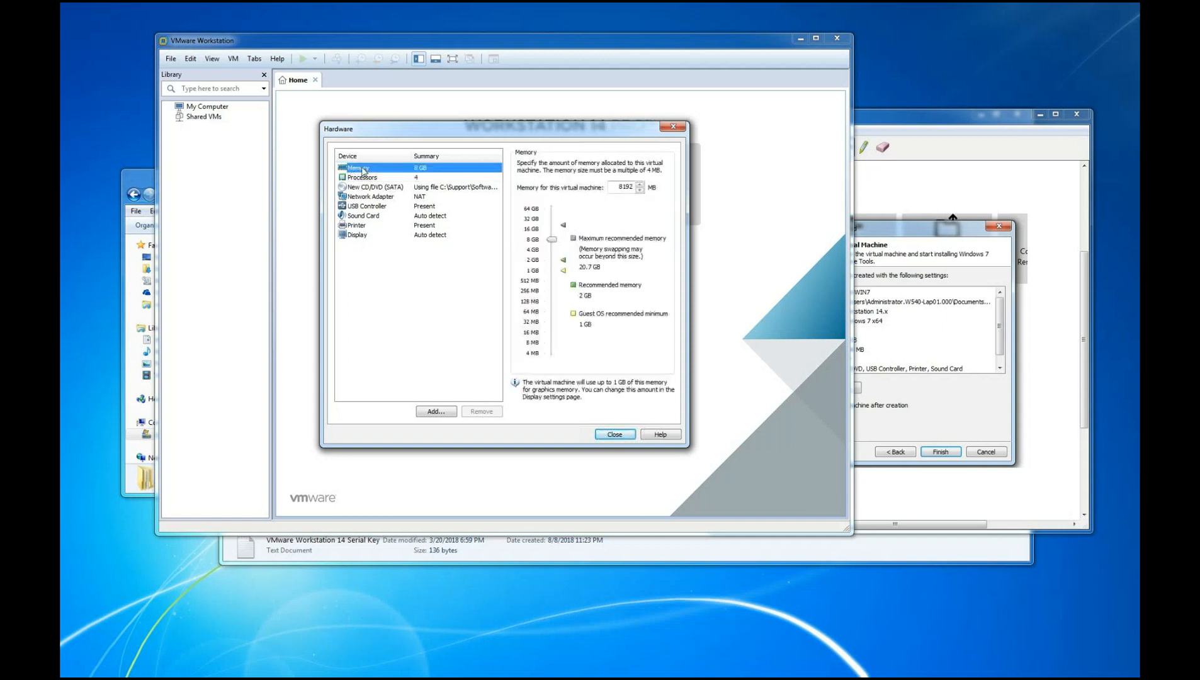
click(967, 120)
click(730, 147)
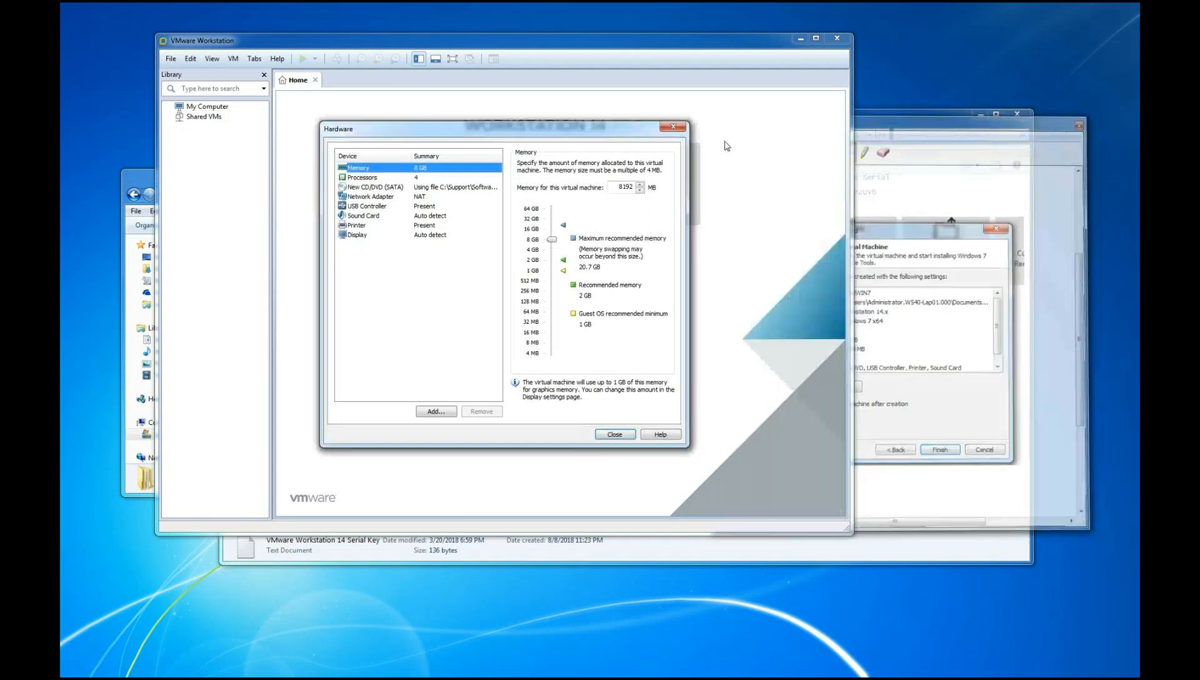
drag(317, 119, 690, 450)
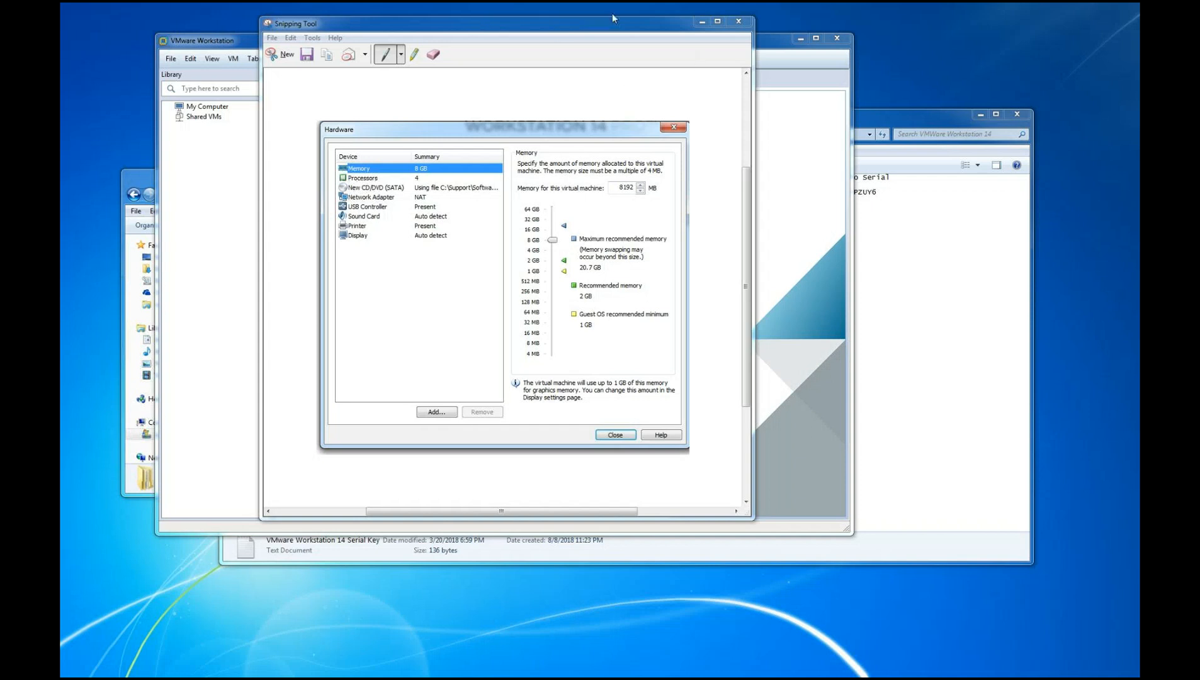
drag(612, 23, 975, 73)
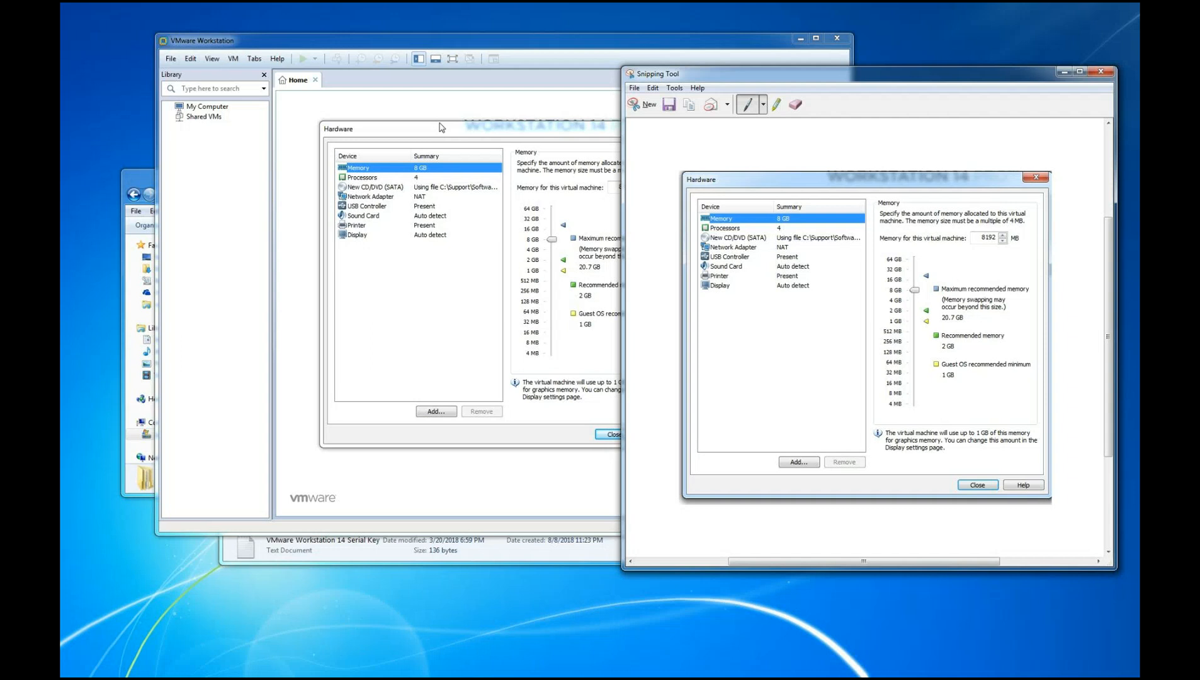
drag(811, 78, 899, 138)
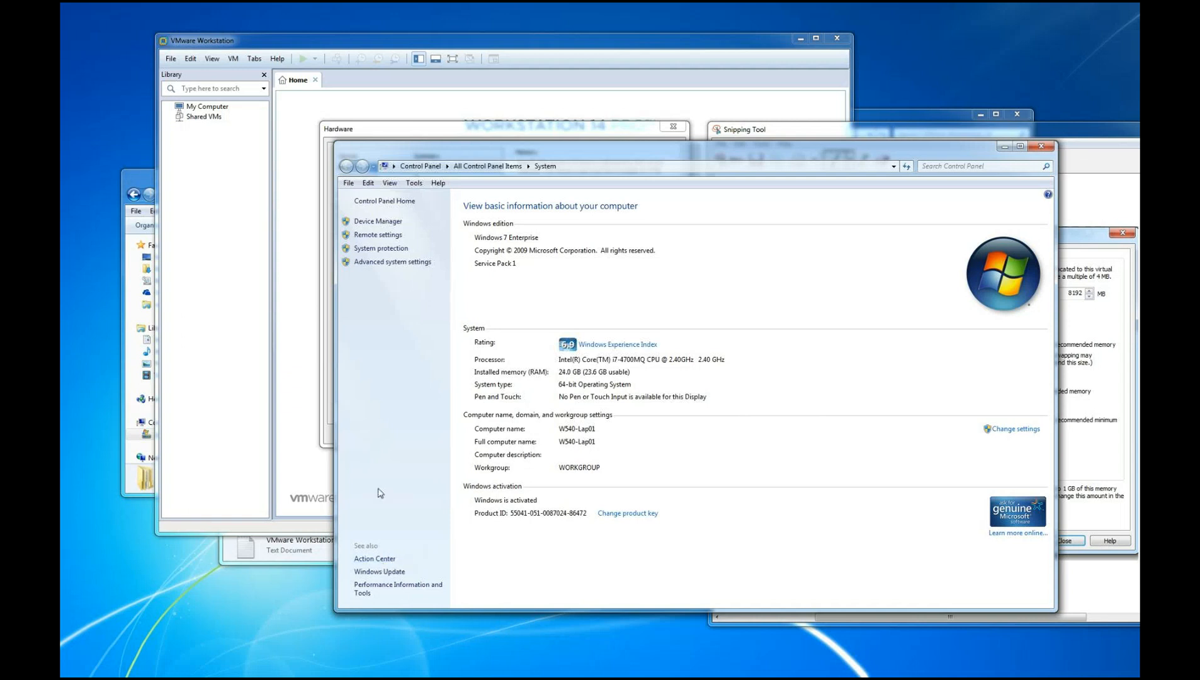
Examine the host's processor and installed memory on the Control Panel's System page, then close it
click(377, 201)
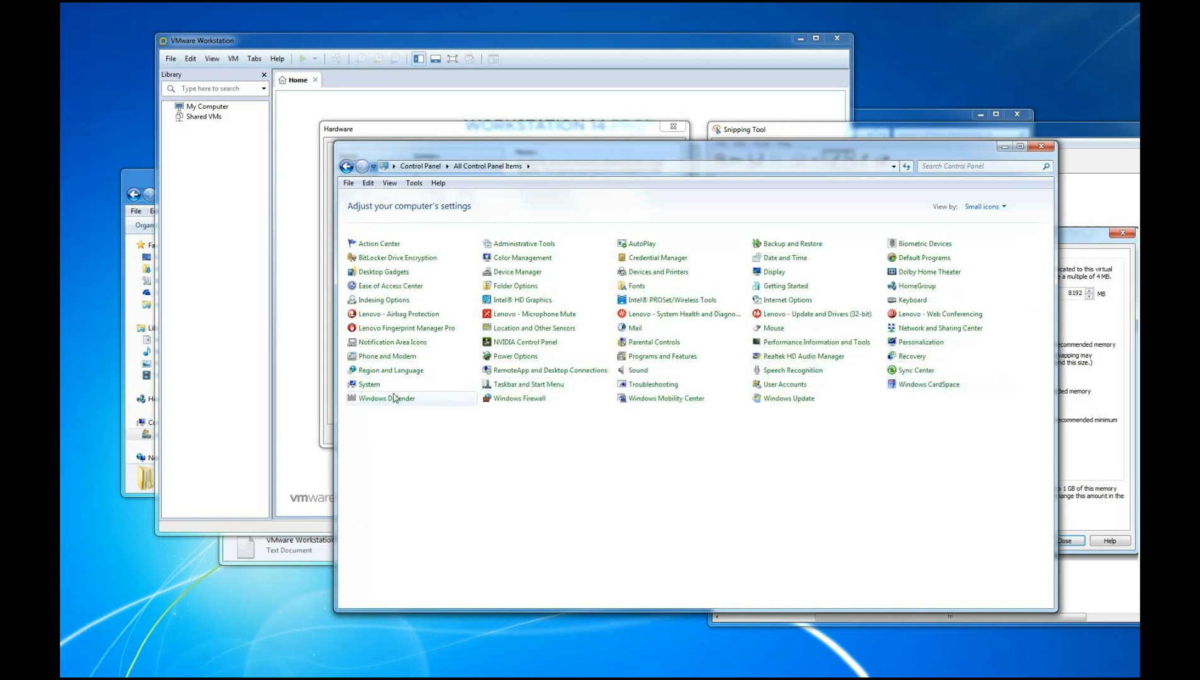
click(369, 385)
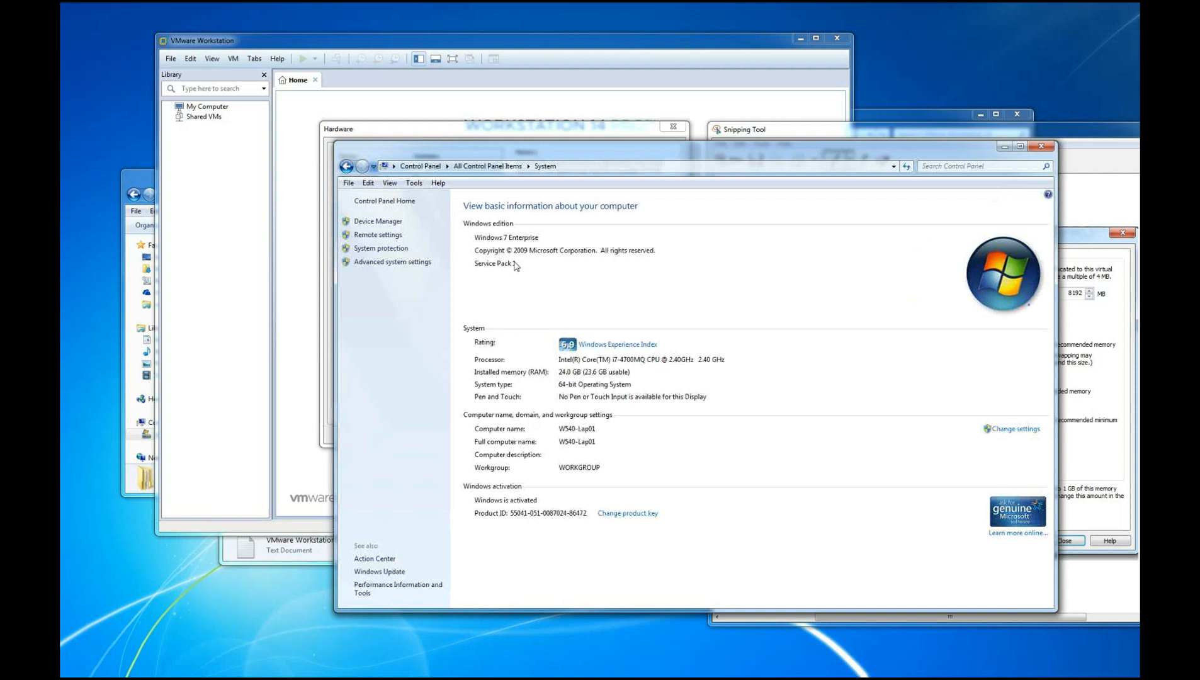
click(346, 167)
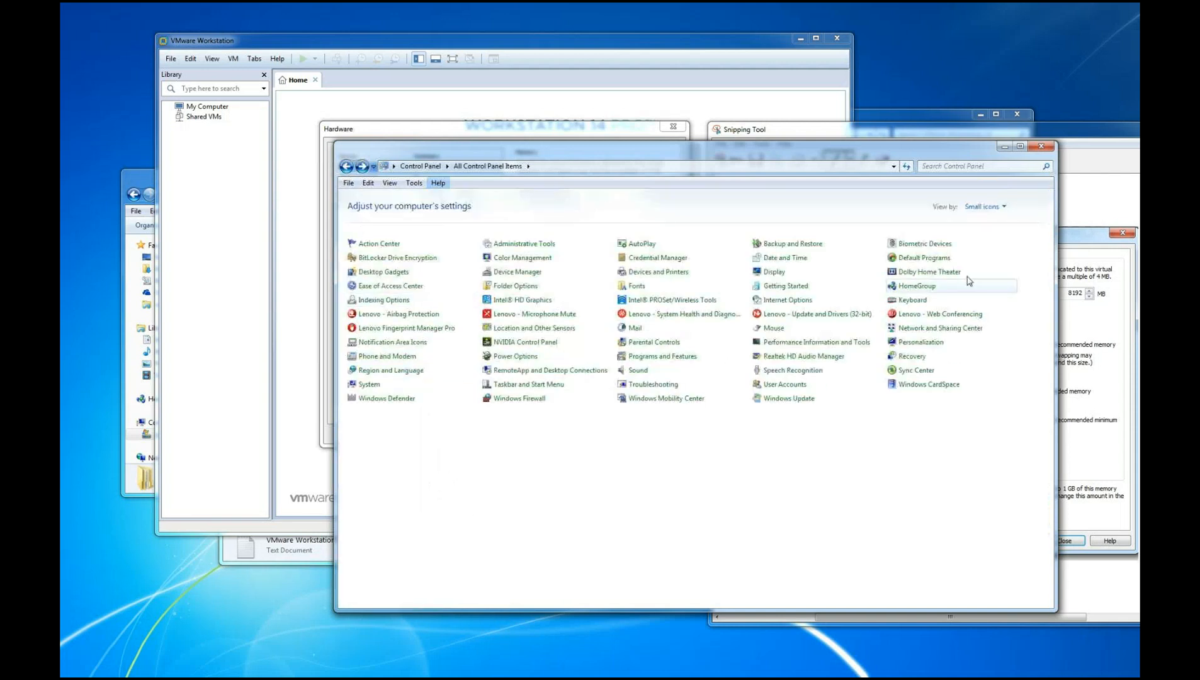
click(370, 384)
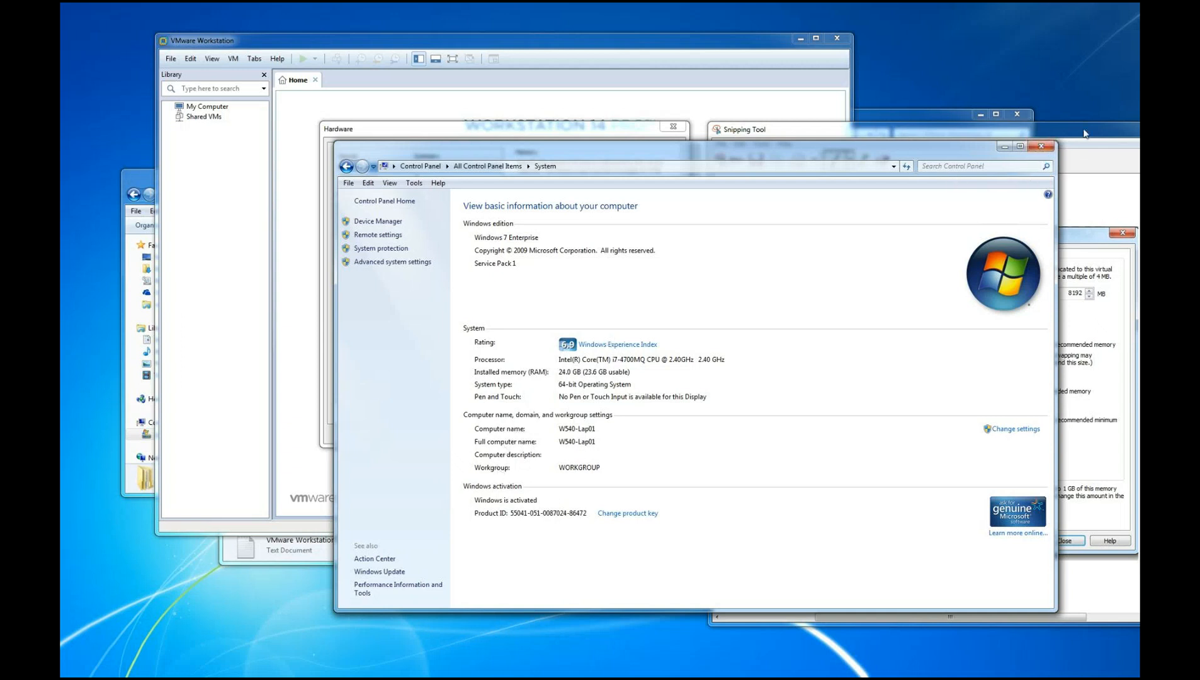
click(1041, 149)
click(1041, 146)
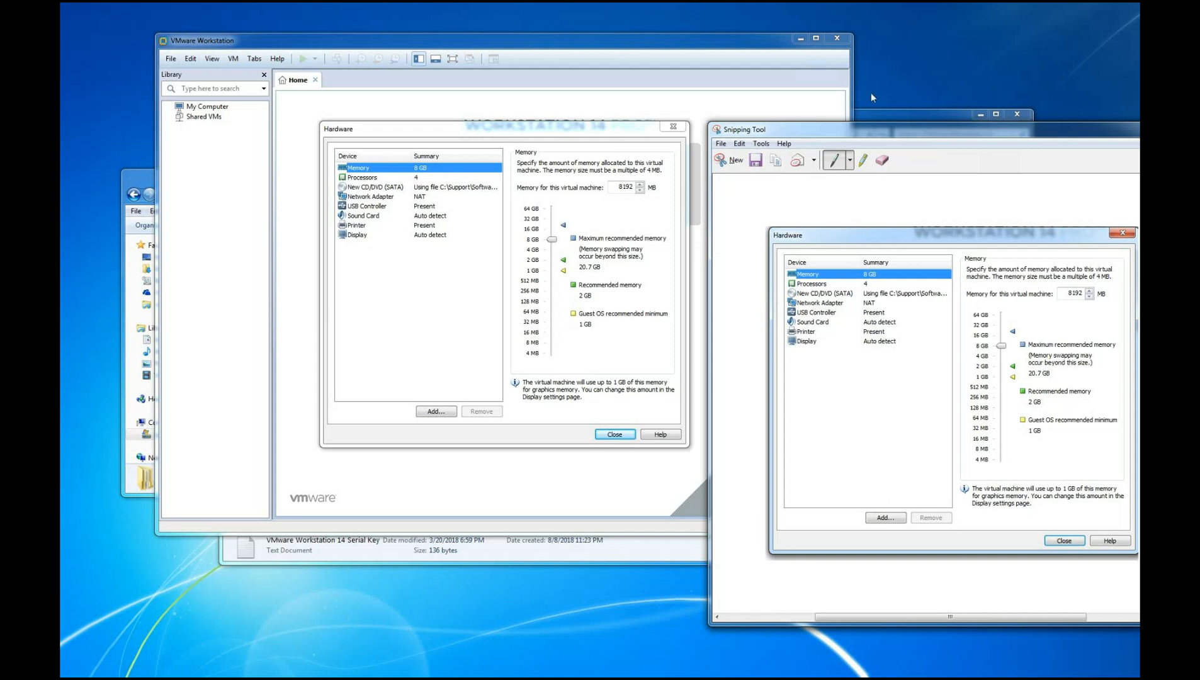
Capture a snip of the Hardware window's processor settings and move the snip window out of the way
drag(851, 134, 894, 114)
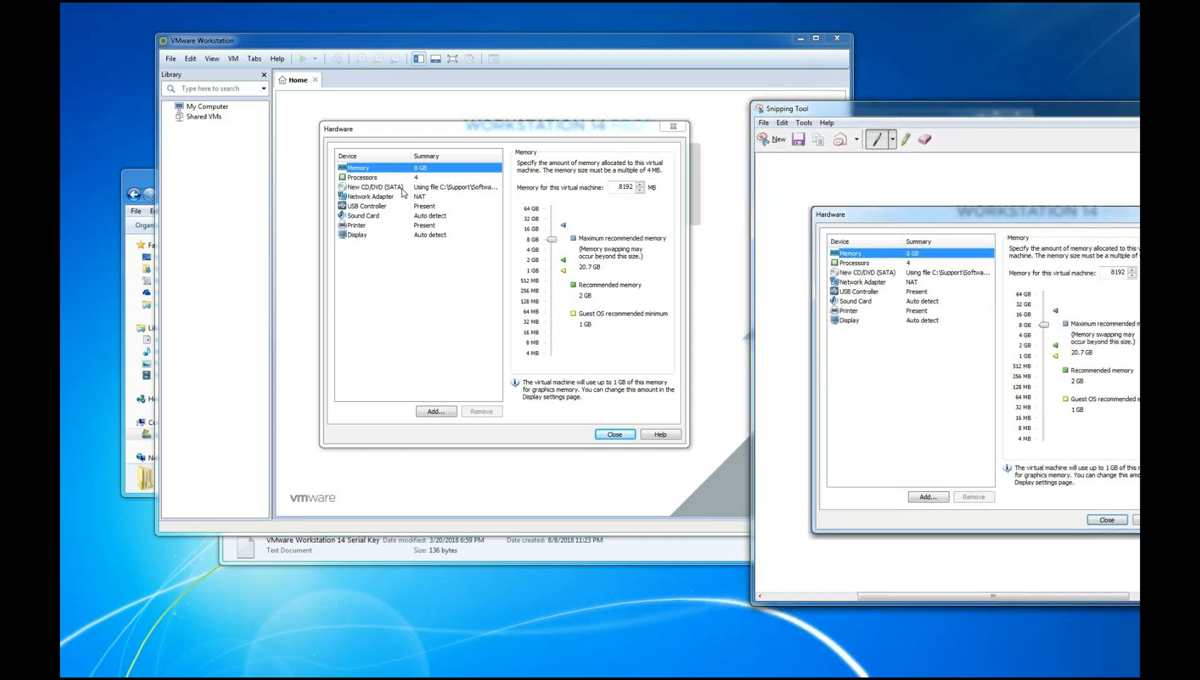
click(361, 179)
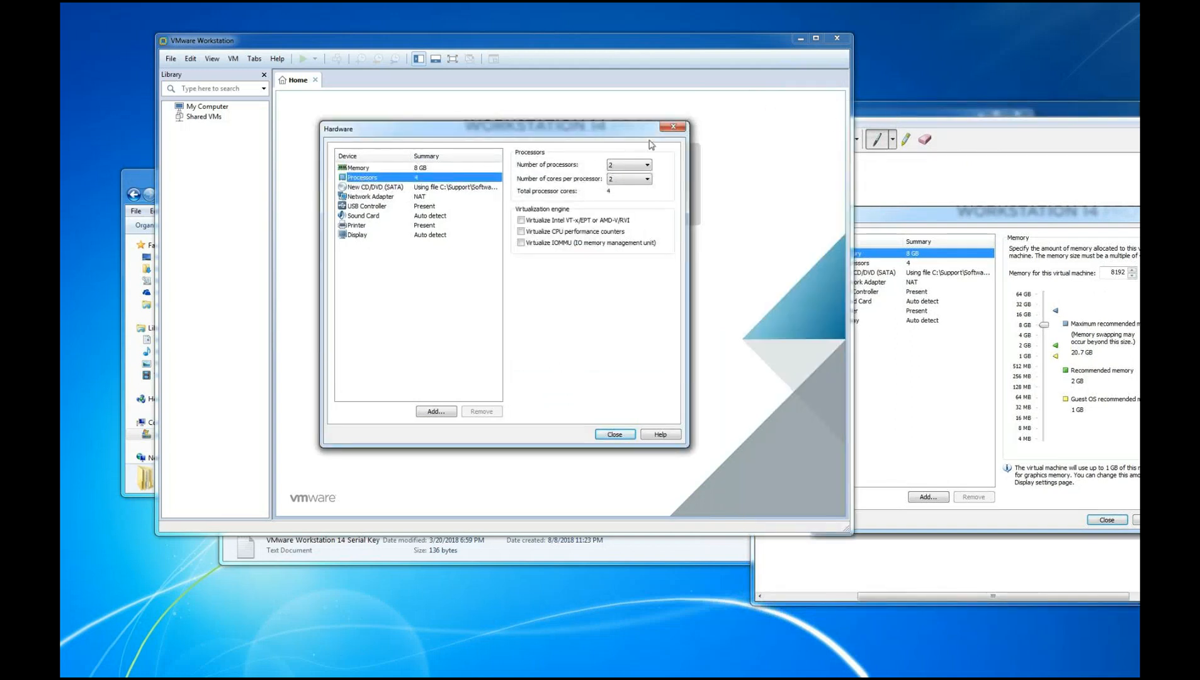
click(835, 143)
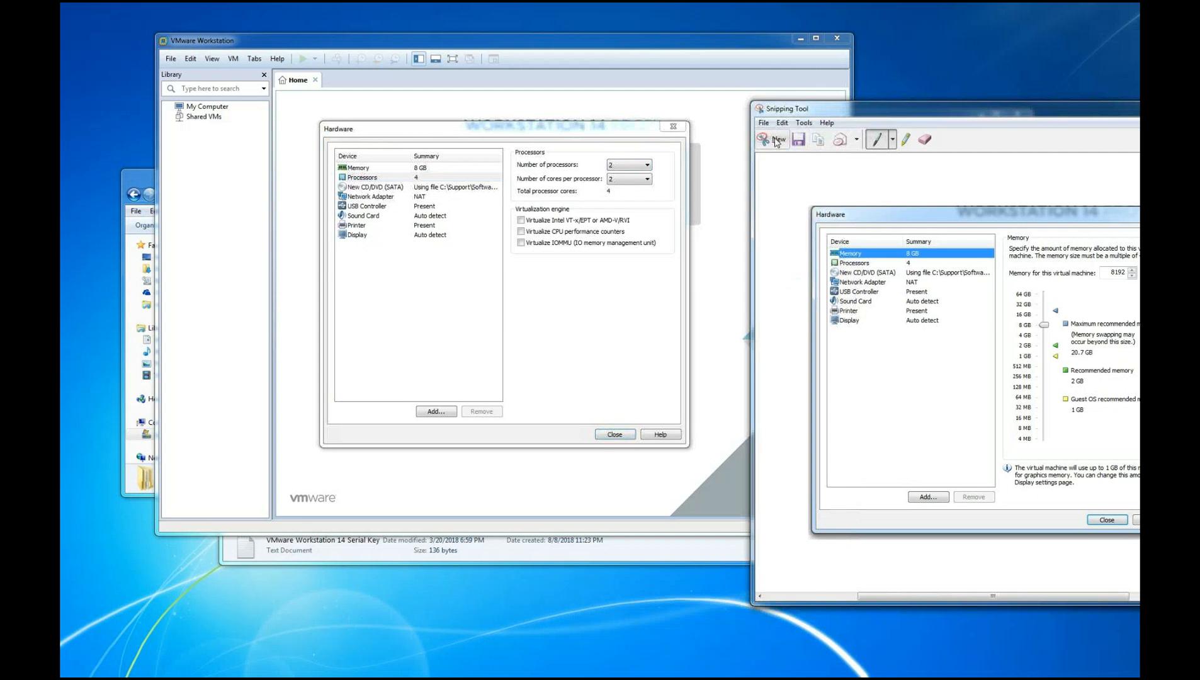
click(780, 141)
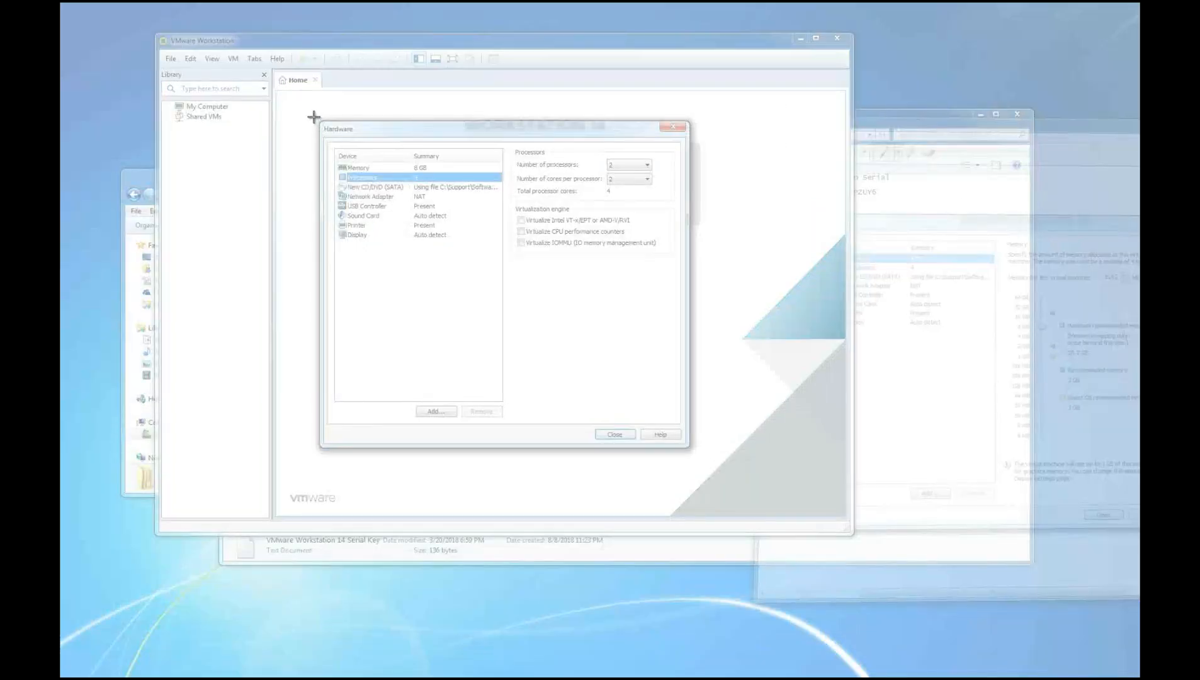
drag(313, 116, 704, 442)
drag(553, 18, 61, 126)
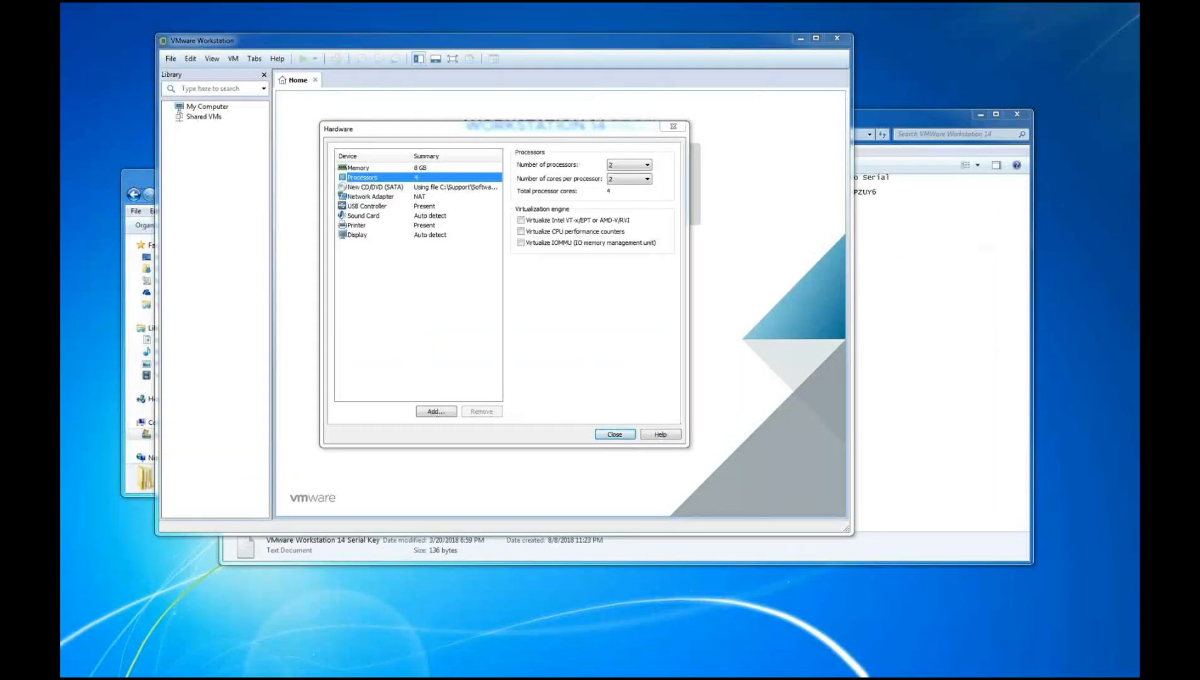
Enable virtualization of Intel VT-x/EPT or AMD-V/RVI, CPU performance counters and IOMMU for the virtual machine
click(522, 221)
click(522, 231)
click(522, 243)
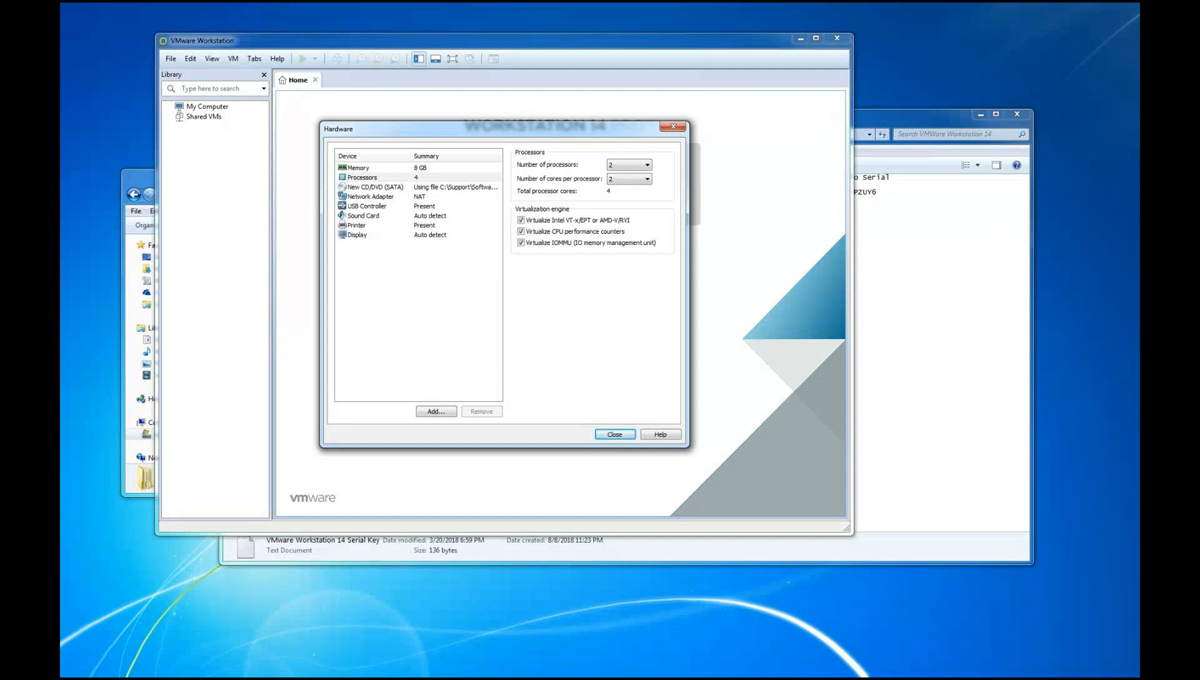
Capture a snip of the processor settings with the virtualization engine options enabled and move the snip window aside
key(ctrl+n)
drag(317, 112, 696, 455)
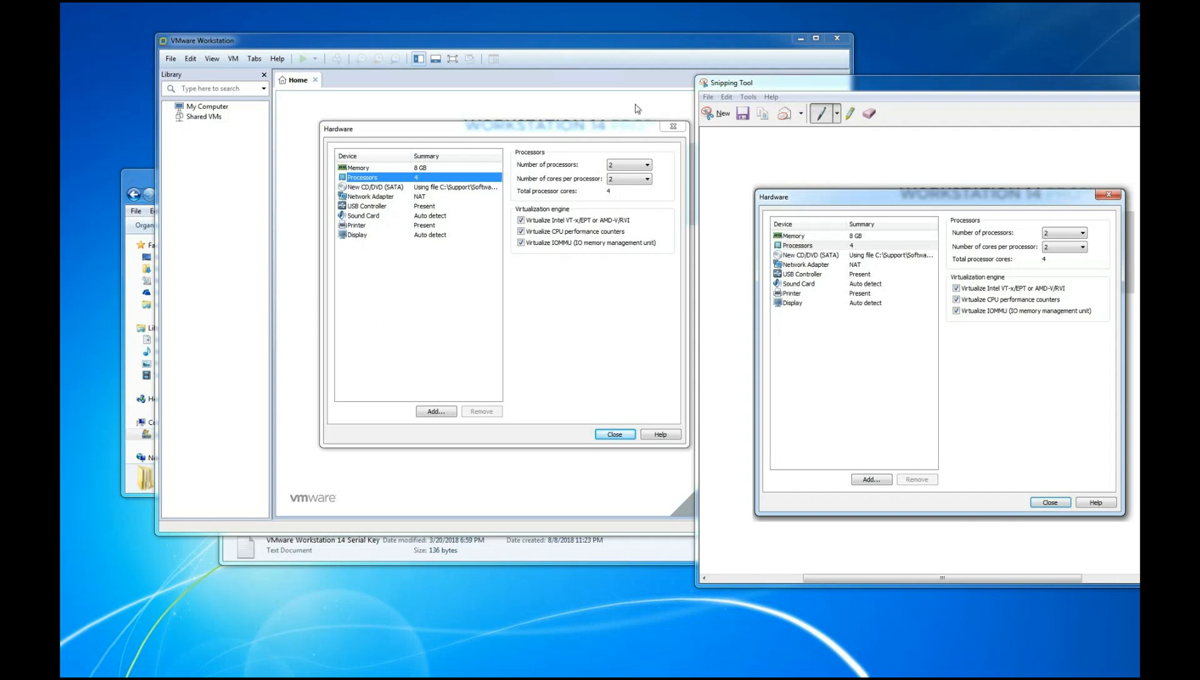
drag(961, 88, 1081, 126)
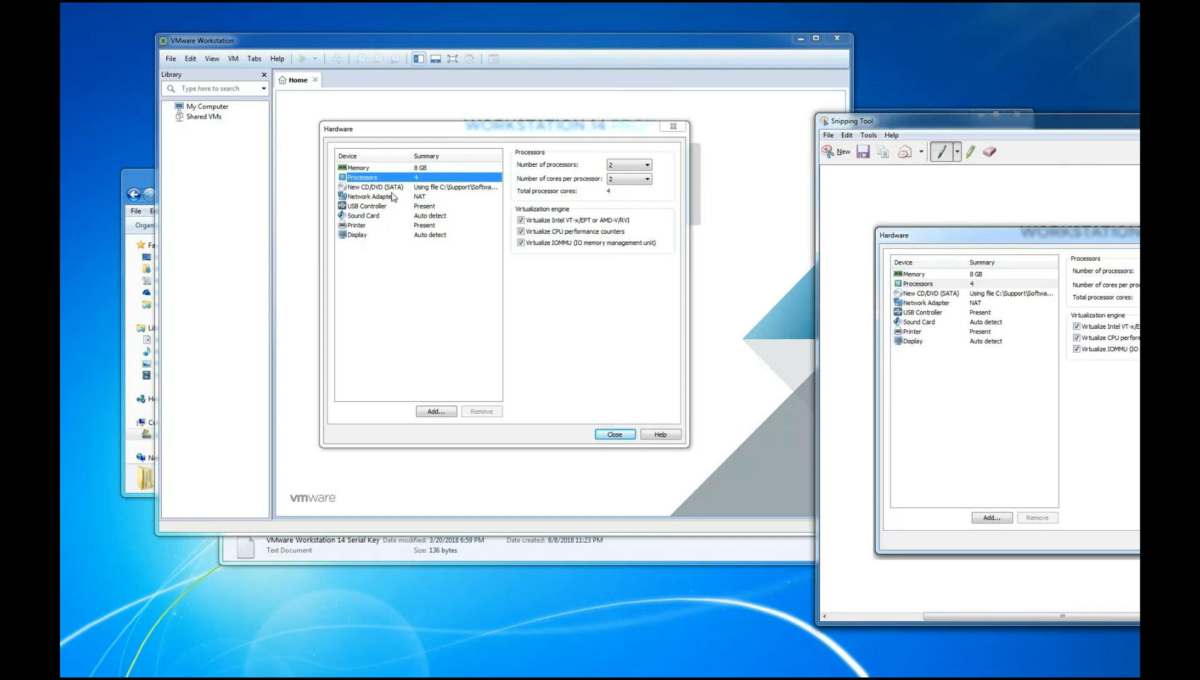
Set both the number of processors and the cores per processor to 1
click(649, 165)
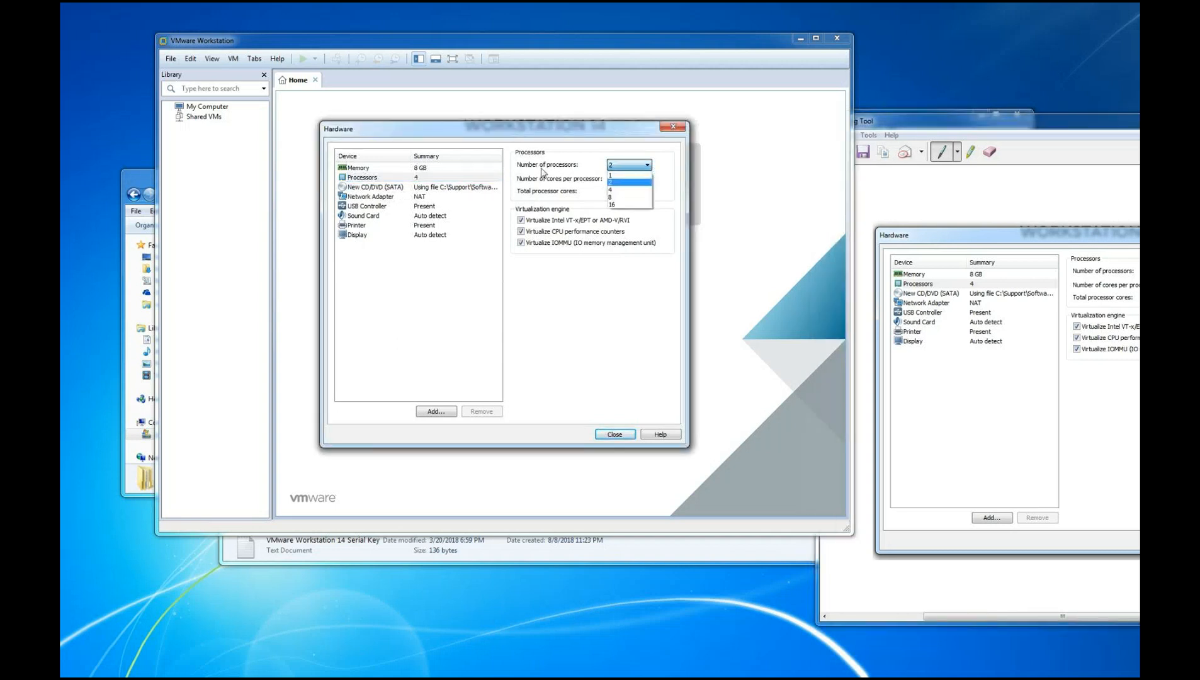
click(620, 175)
click(630, 179)
click(616, 192)
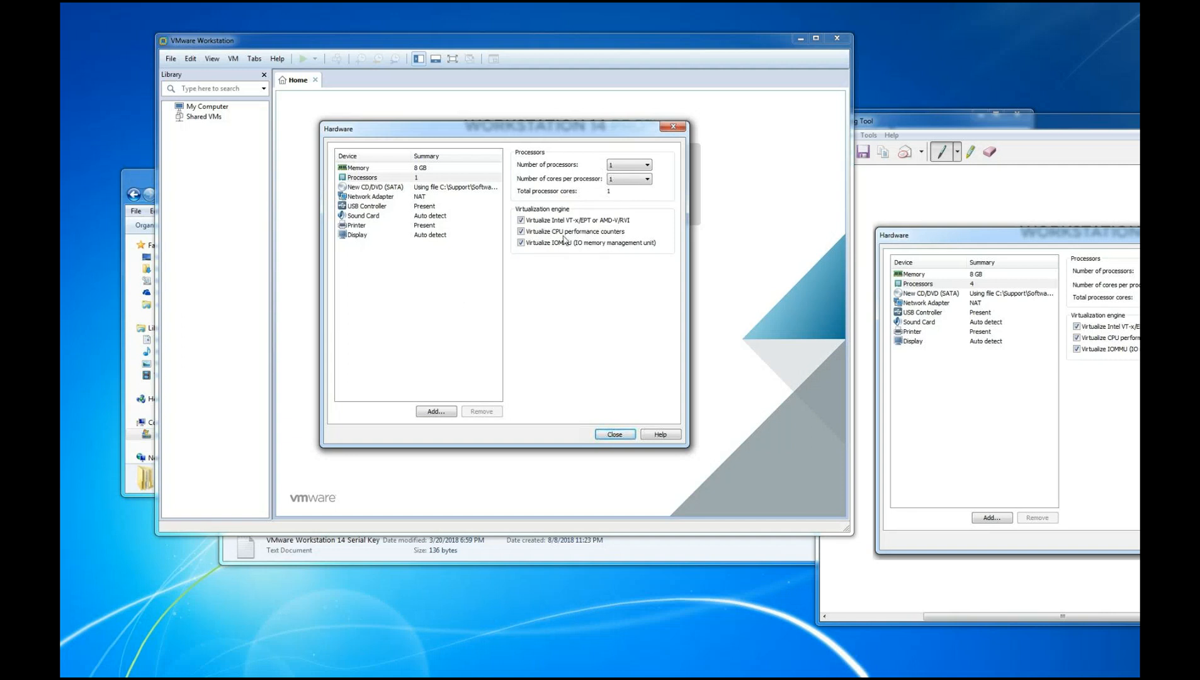
Set the processors back to 2 with 2 cores each and close the hardware settings
click(641, 165)
click(626, 182)
click(629, 179)
click(617, 197)
click(617, 434)
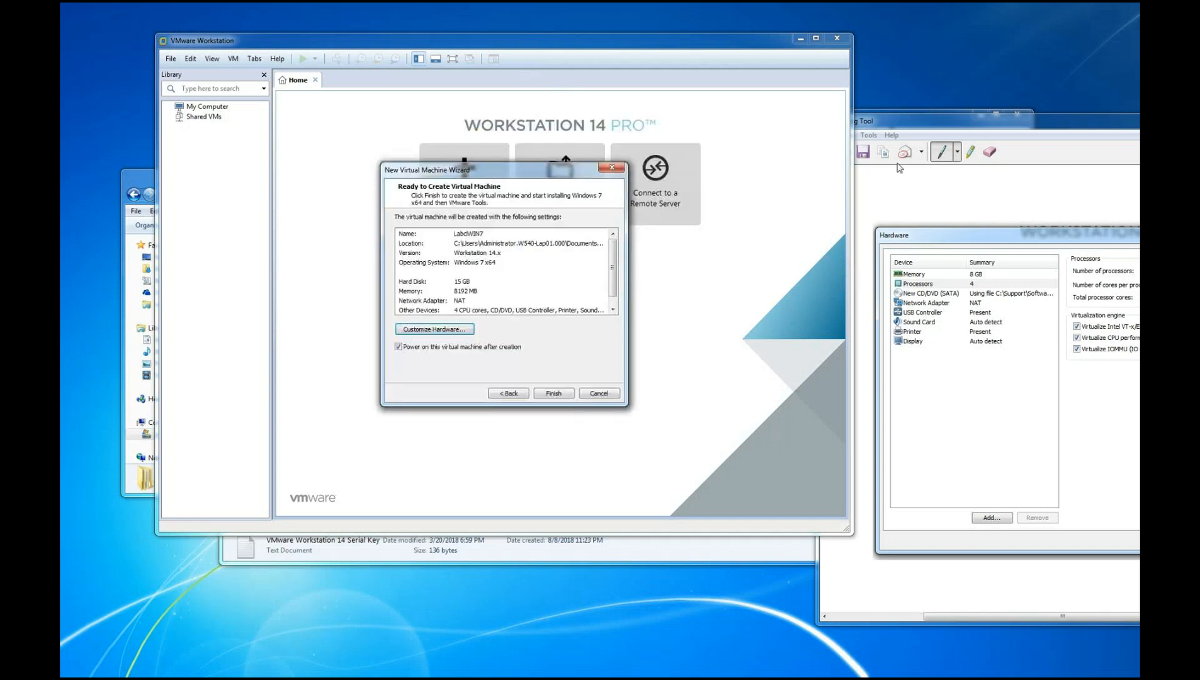
Capture a snip of the wizard's Ready to Create Virtual Machine page and move the snip window aside
click(891, 124)
click(847, 155)
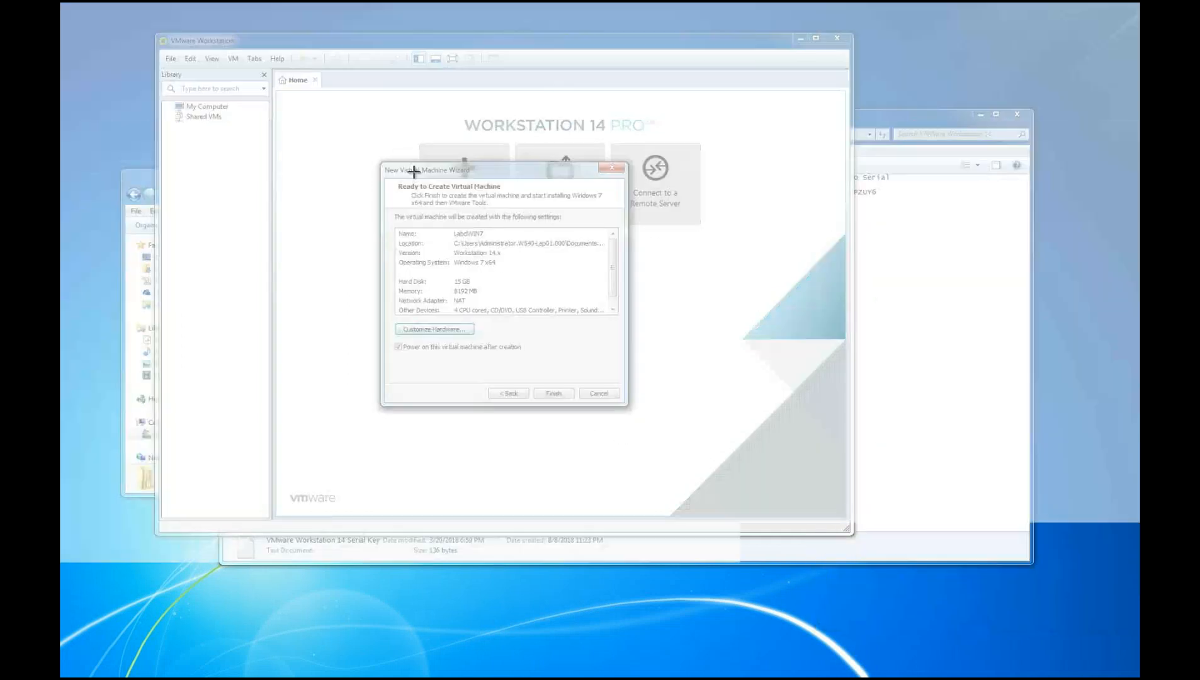
drag(368, 159, 639, 414)
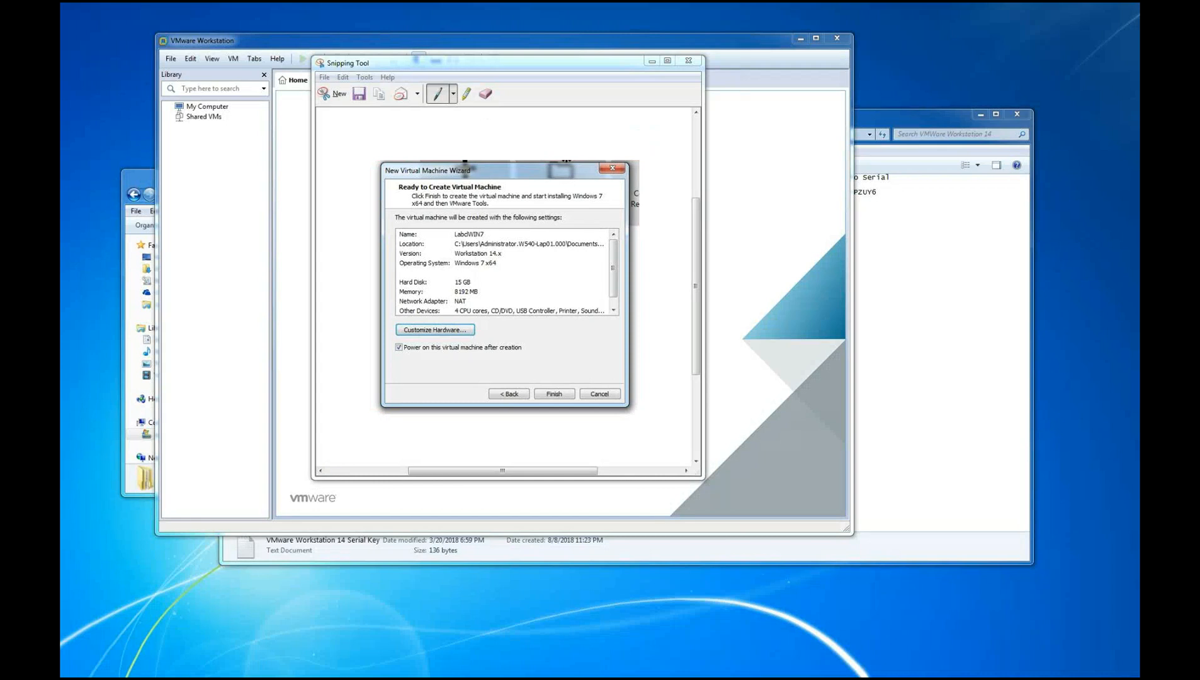
click(560, 71)
drag(560, 71, 924, 123)
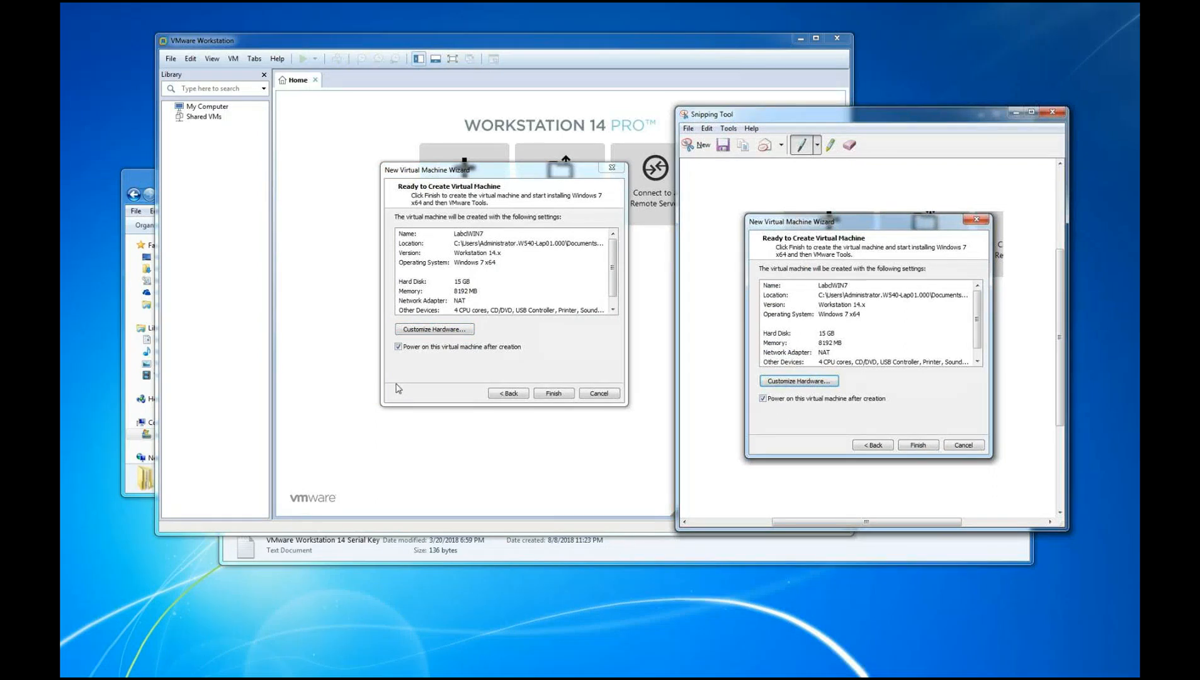
Finish the wizard to create the virtual machine, snip the disk creation progress and move the snip window aside
click(545, 395)
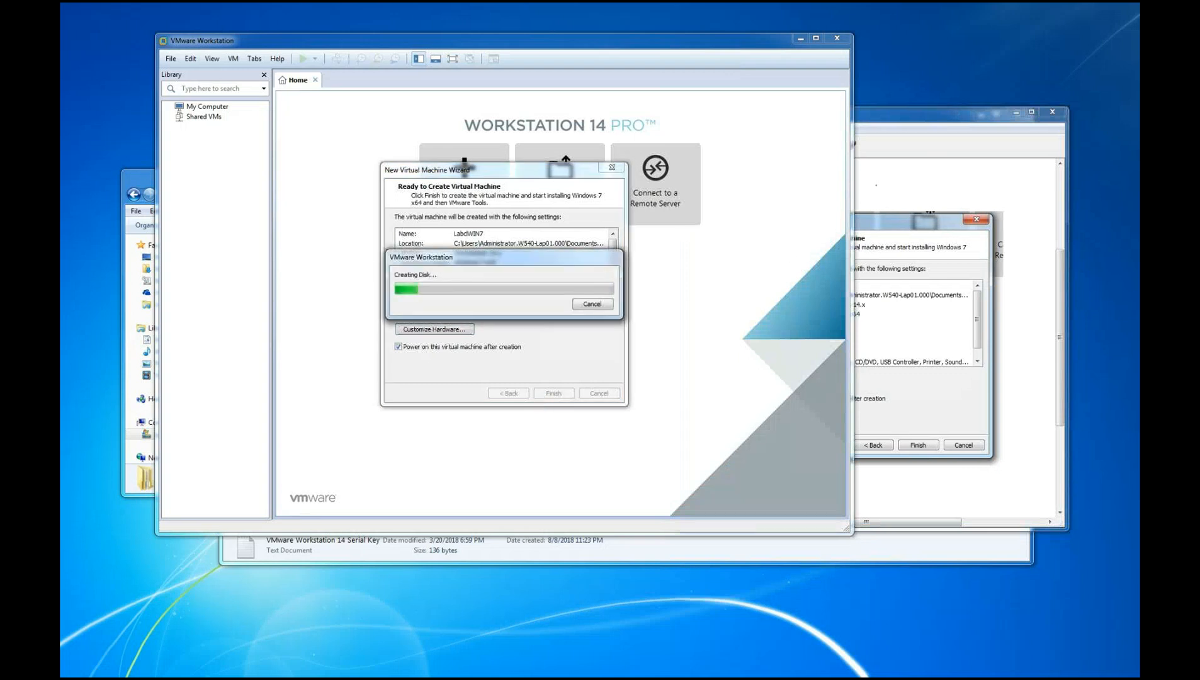
click(899, 146)
click(691, 145)
drag(376, 234, 631, 384)
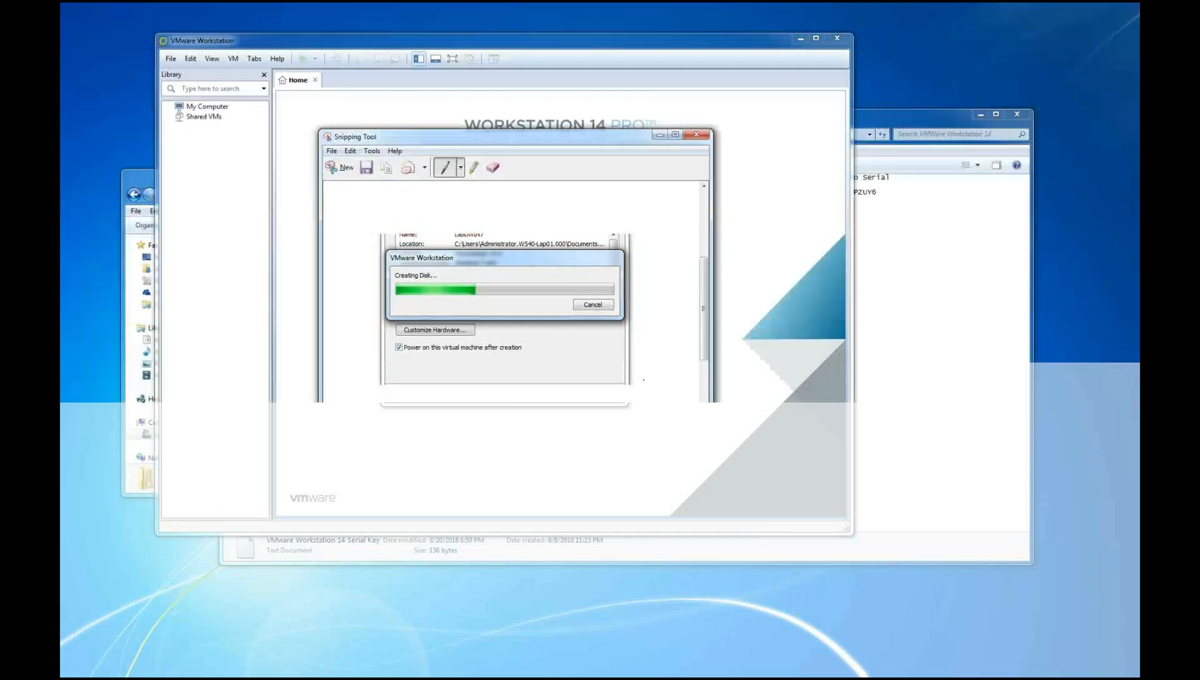
drag(578, 149, 1001, 273)
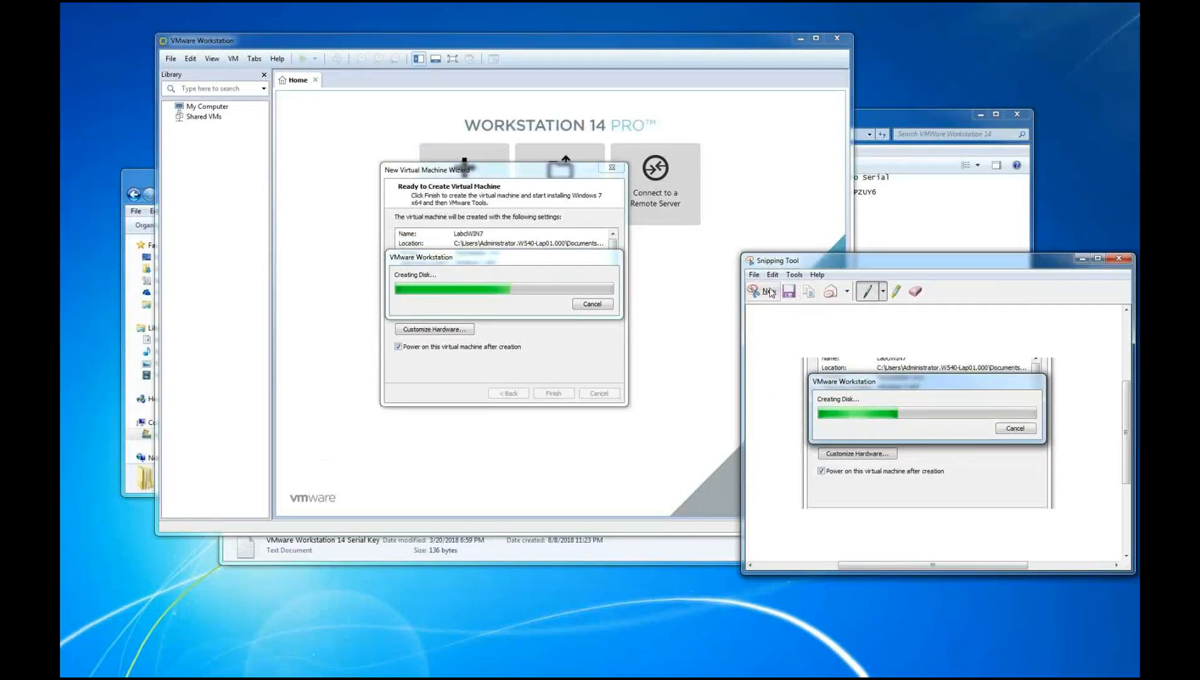
Capture a larger snip showing the disk creation progress together with the wizard page and move the snip window aside
drag(363, 149, 707, 431)
key(alt+Tab)
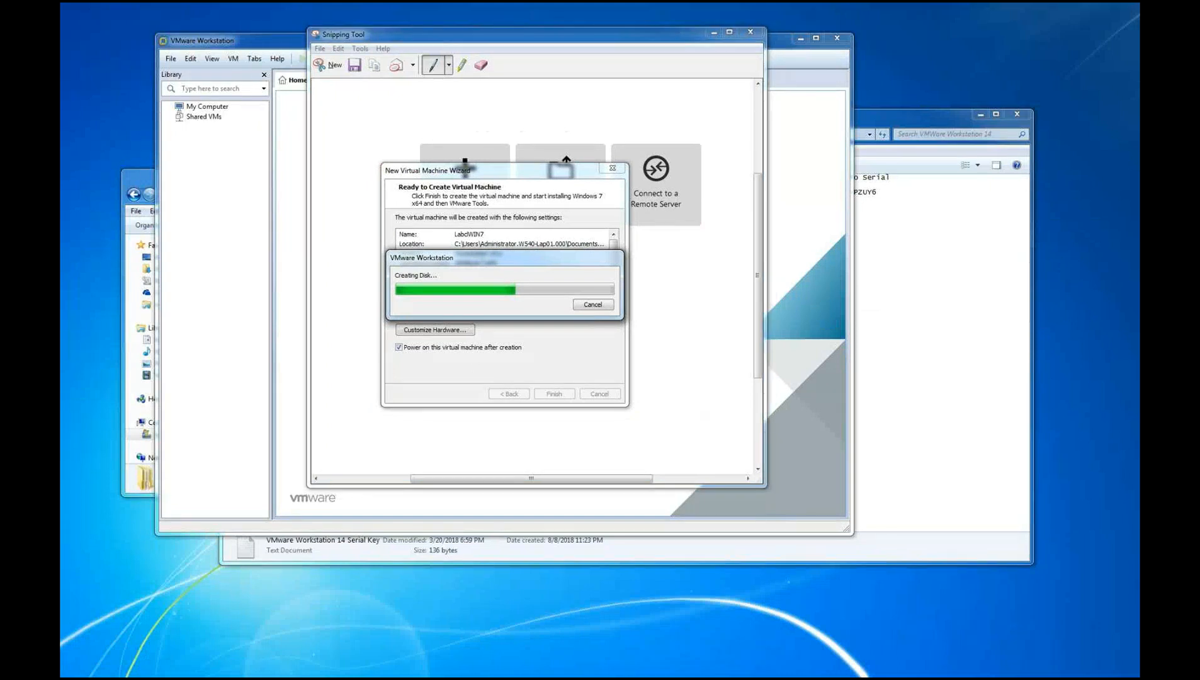
click(646, 39)
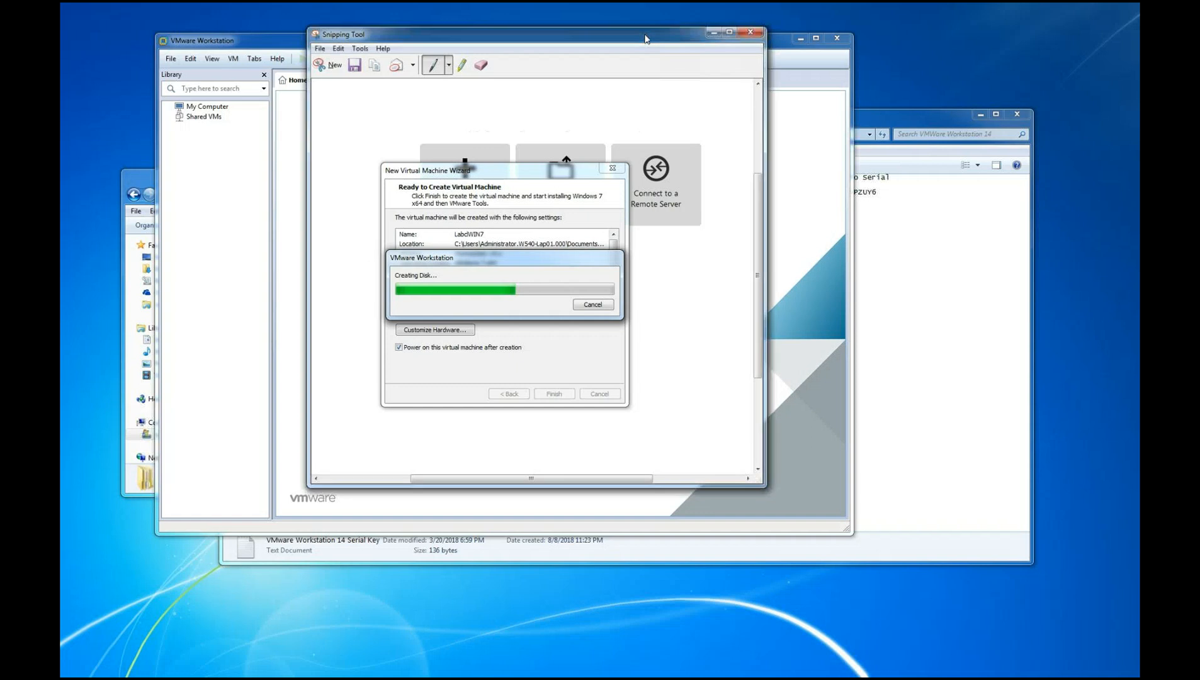
drag(646, 39, 1018, 79)
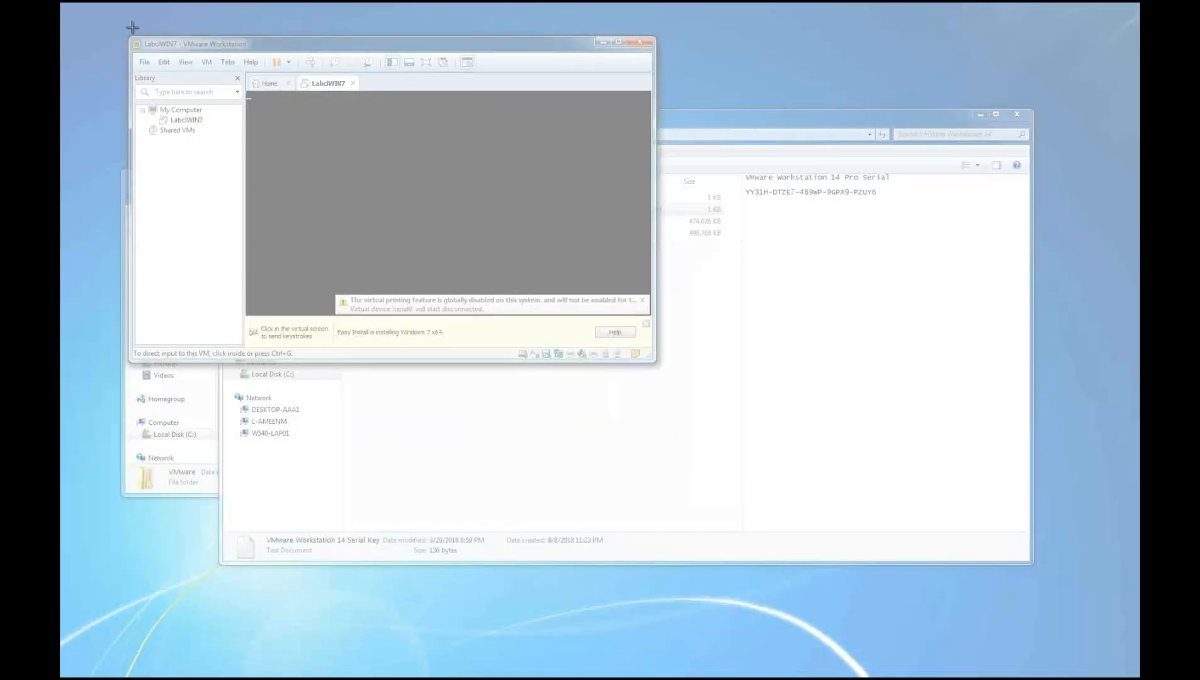
Capture a snip of the LabclWIN7 virtual machine starting up, move the snip window aside and return to the virtual machine
drag(133, 27, 660, 265)
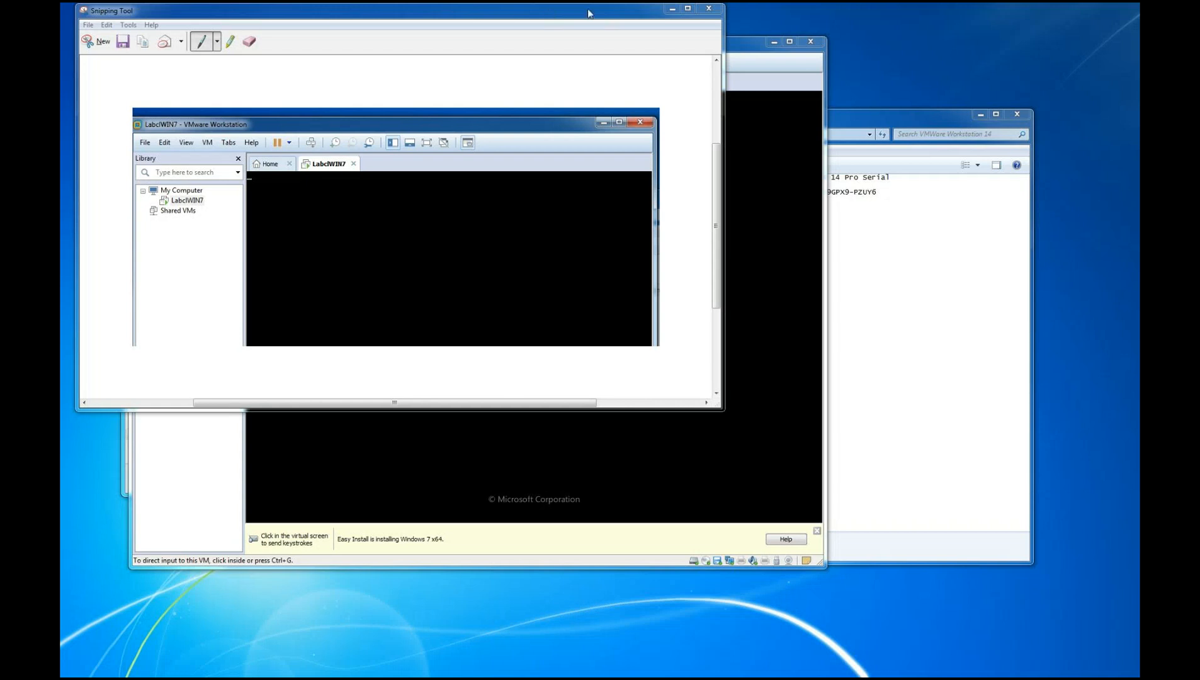
drag(496, 14, 801, 303)
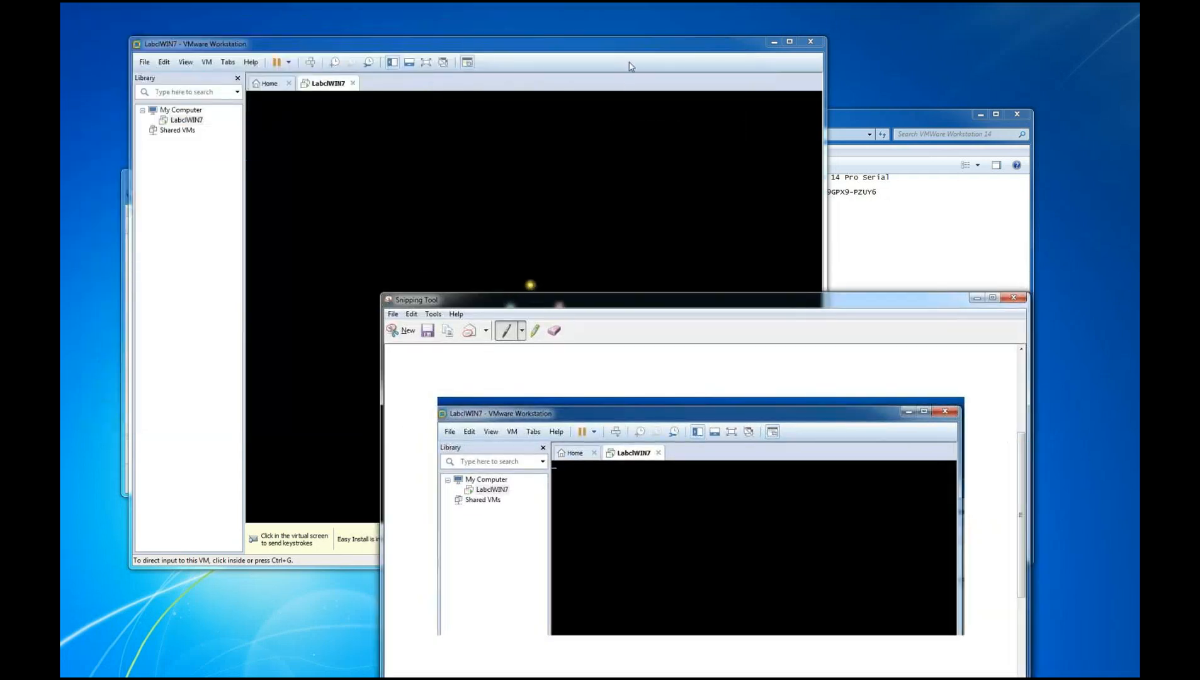
click(530, 284)
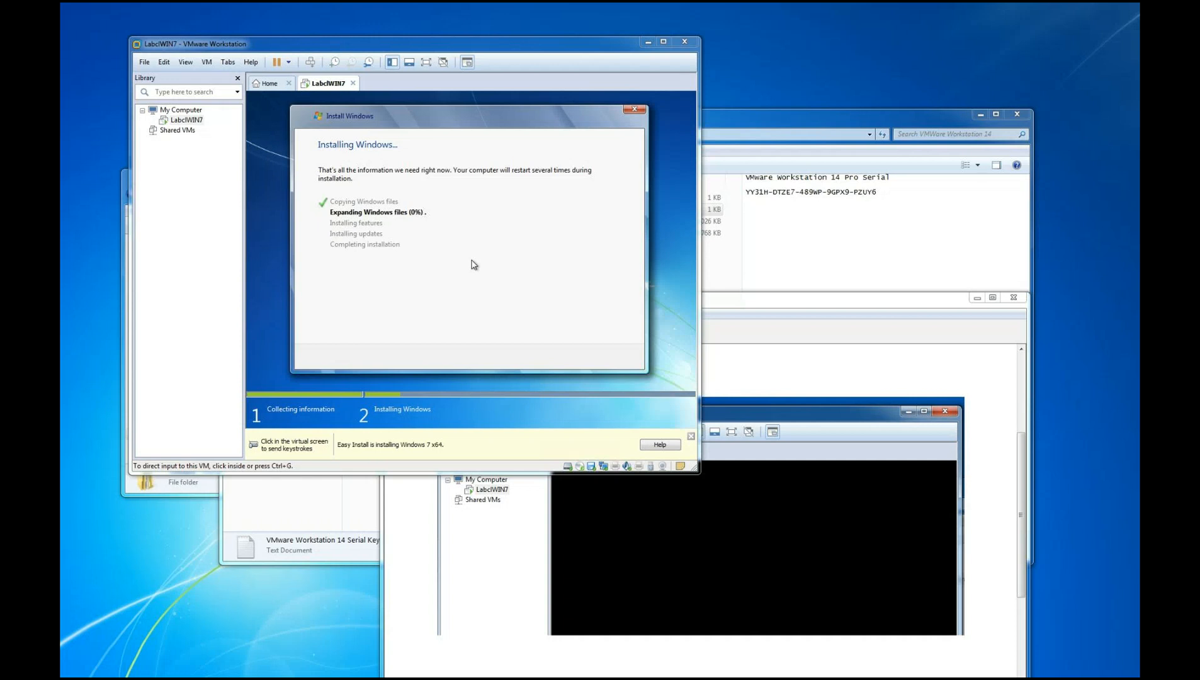
Switch to Chrome, open Google and search for "how to enable Inter VT-x in lenovo thinkpad t440p"
drag(61, 94, 673, 75)
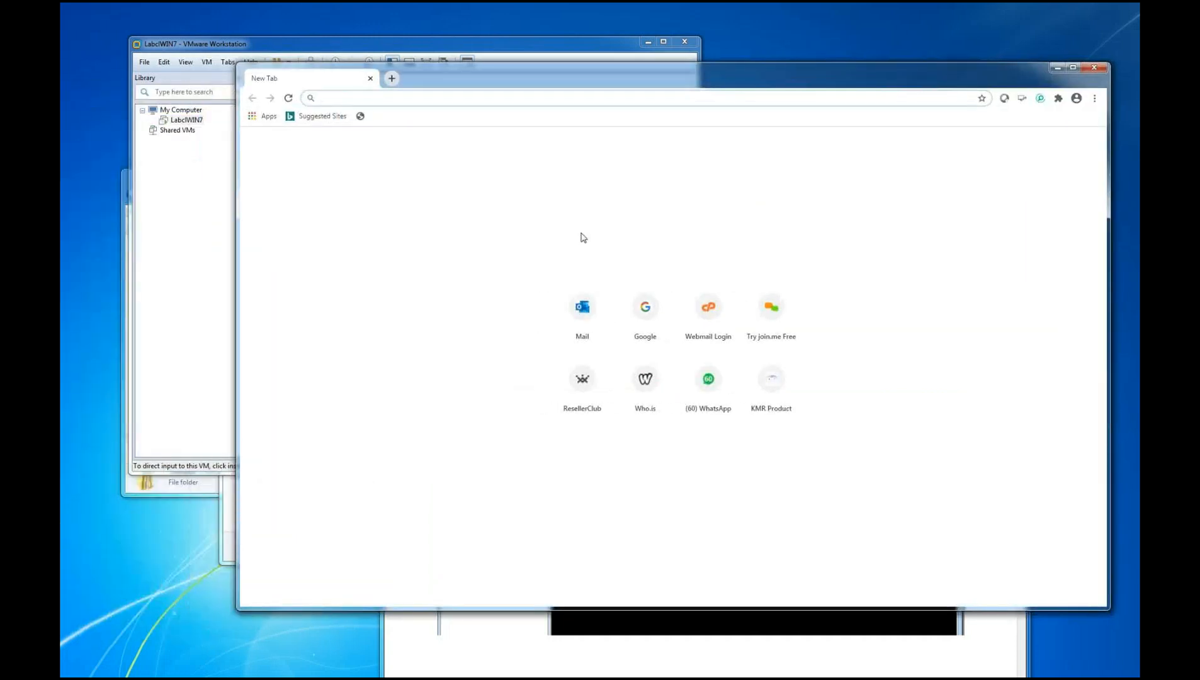
click(653, 310)
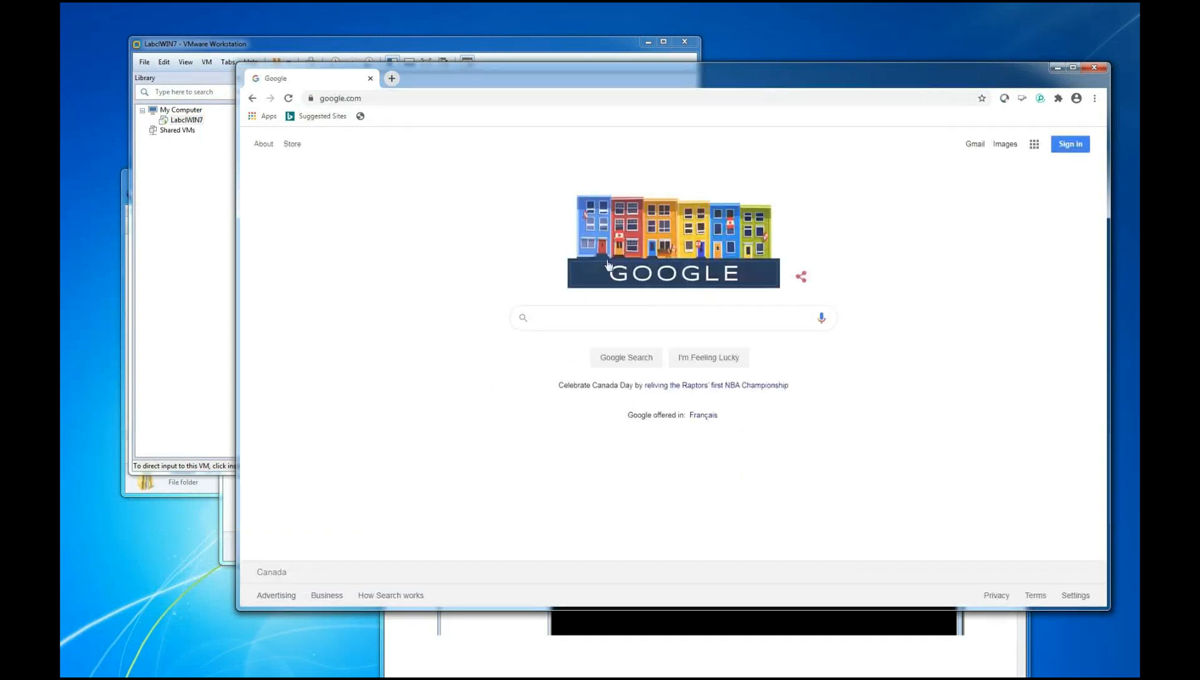
click(579, 317)
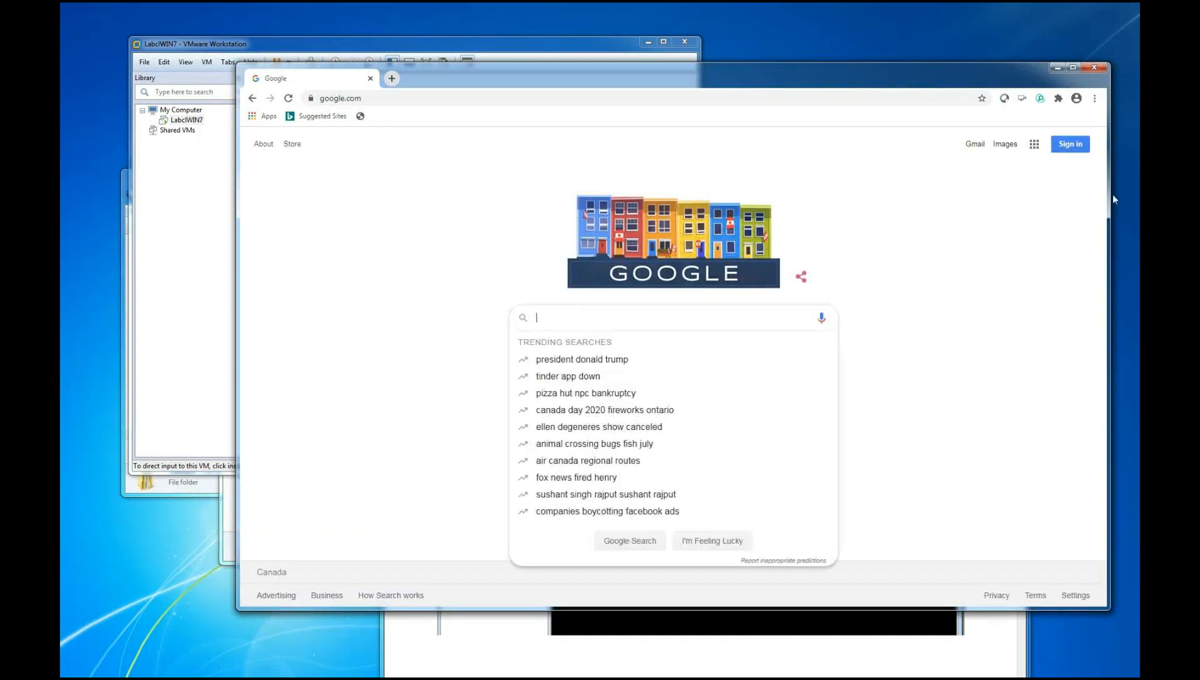
text(how to en)
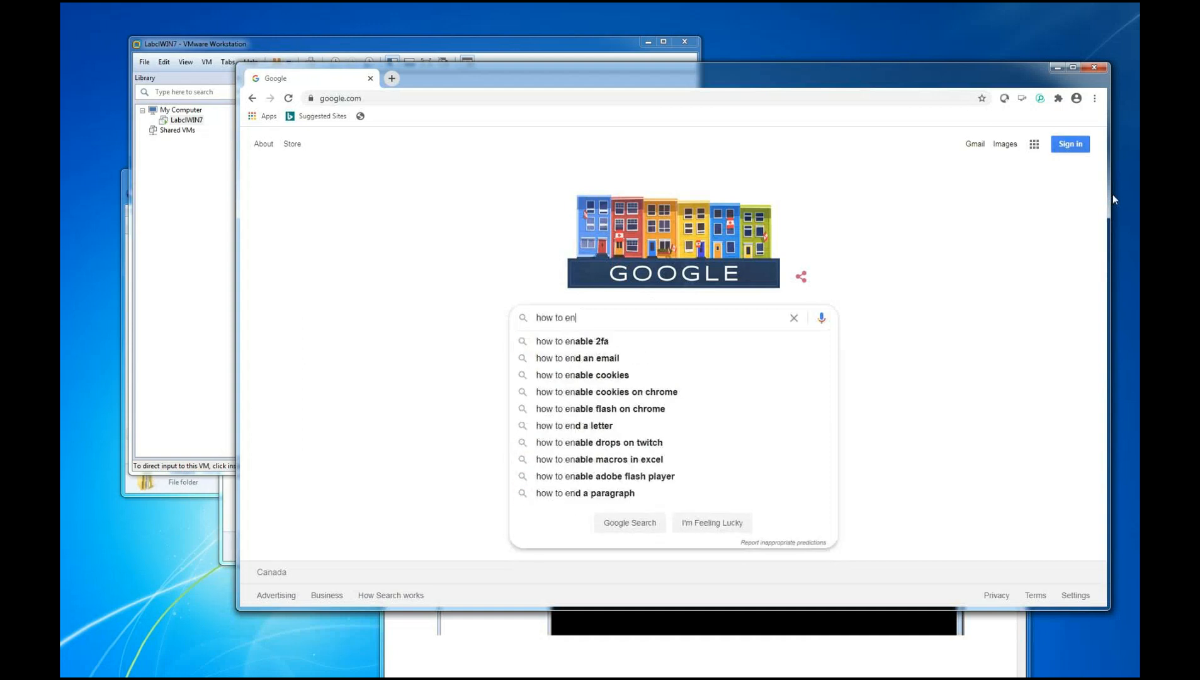
text(able )
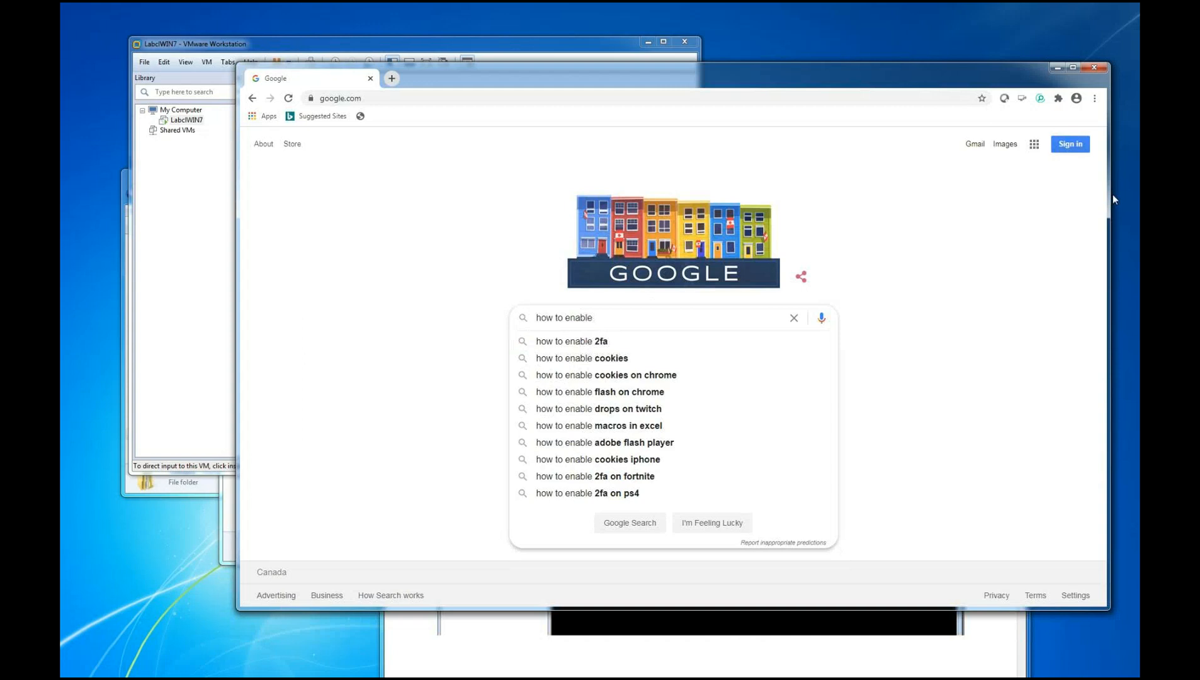
text(Inter )
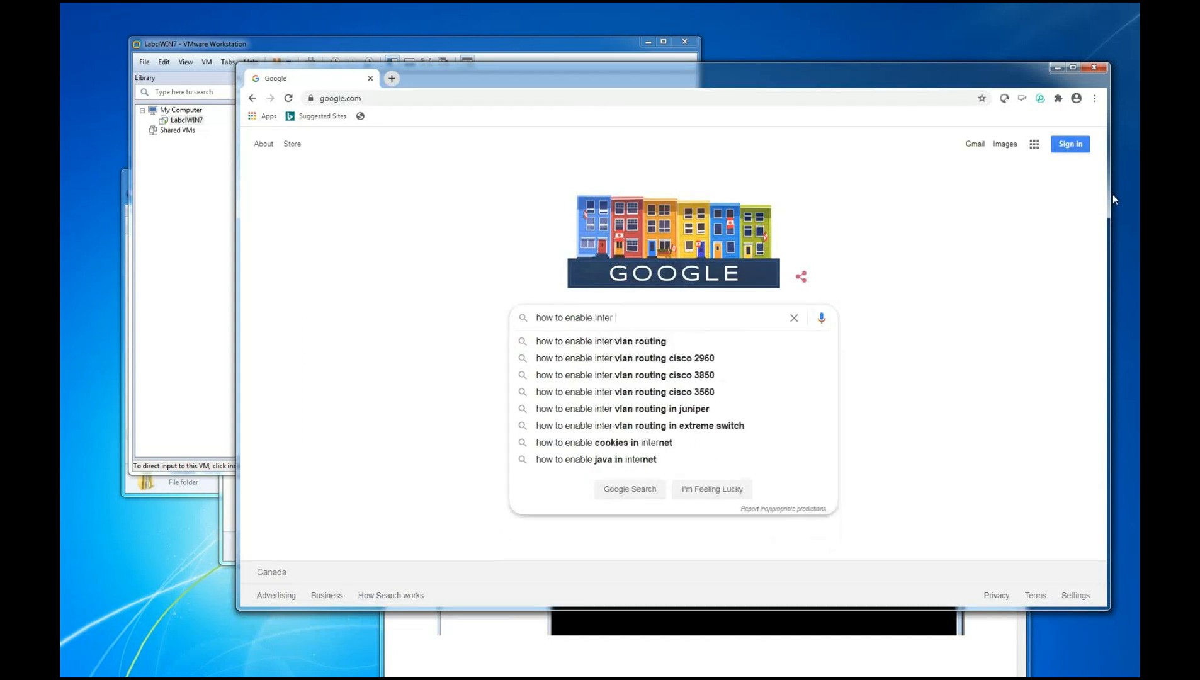
text(VT-x)
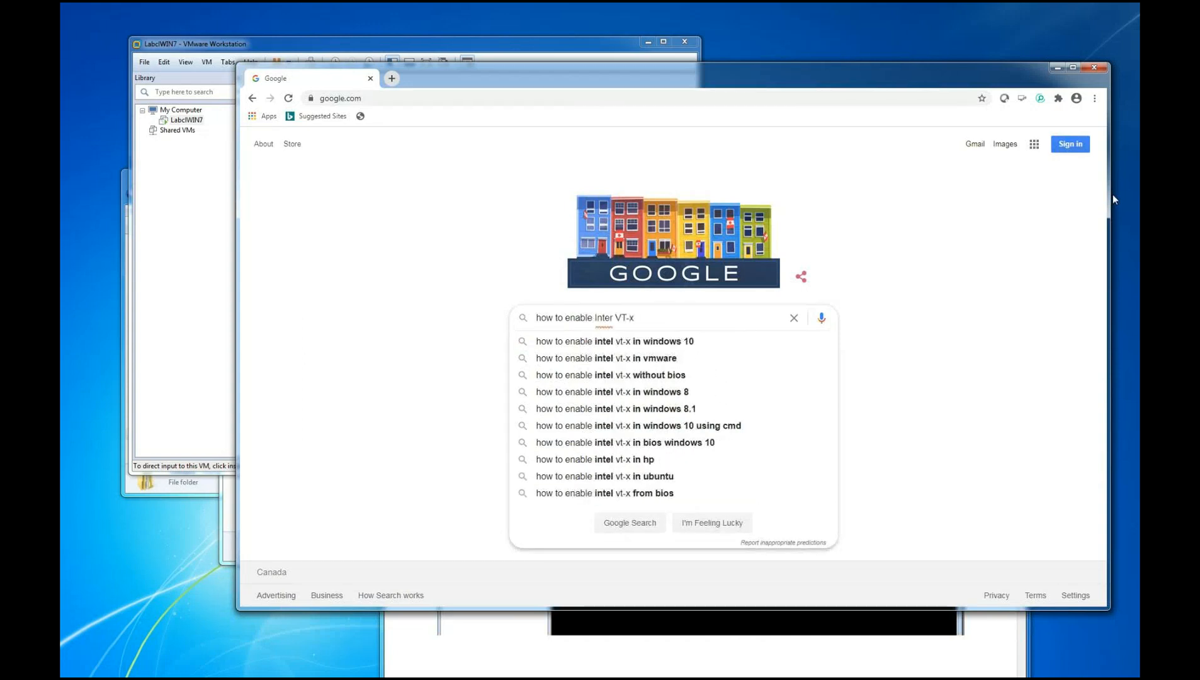
text( in le)
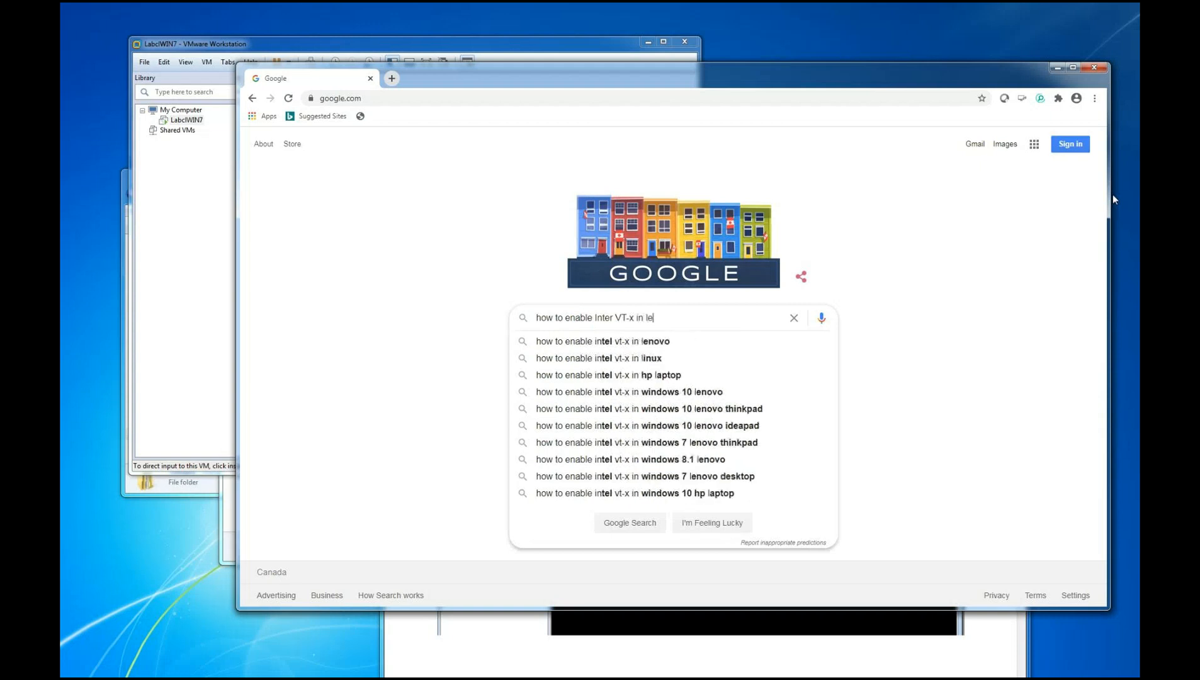
text(no)
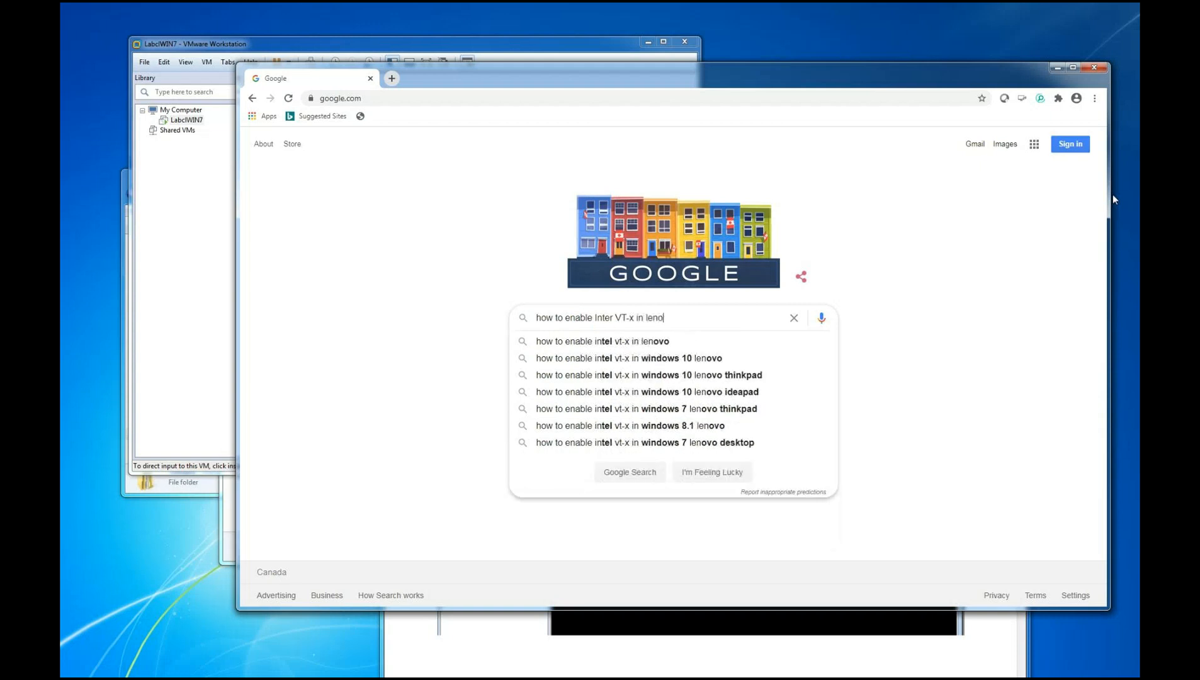
text(vo thinkpad )
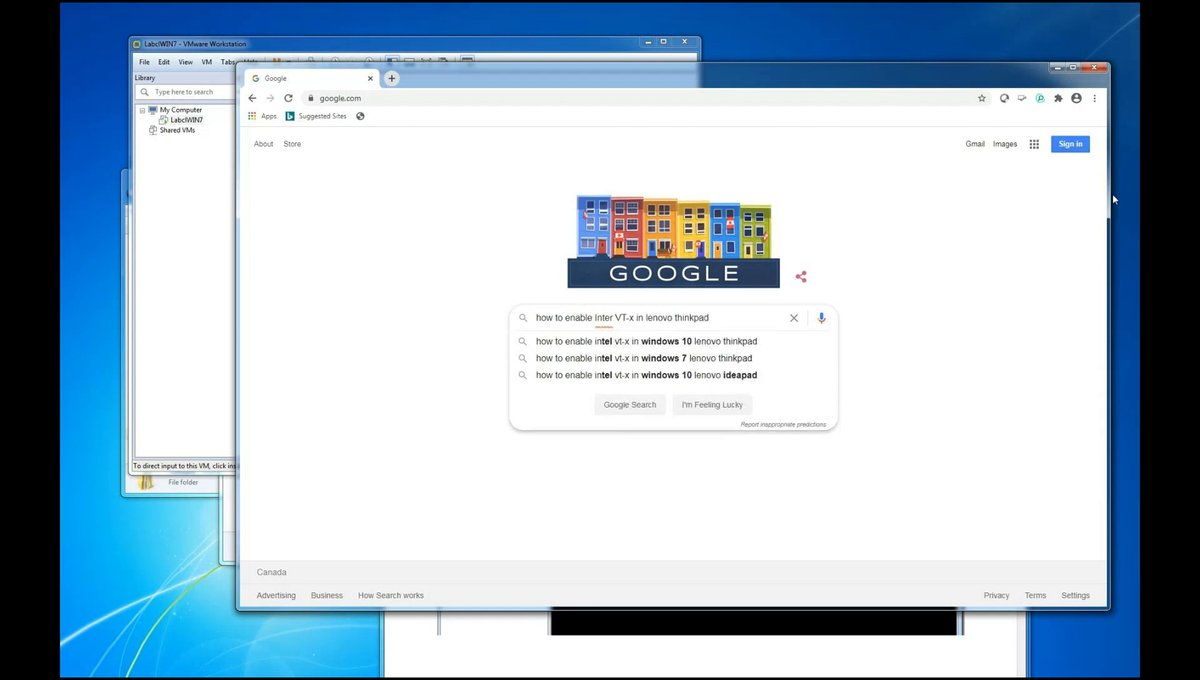
text(t4)
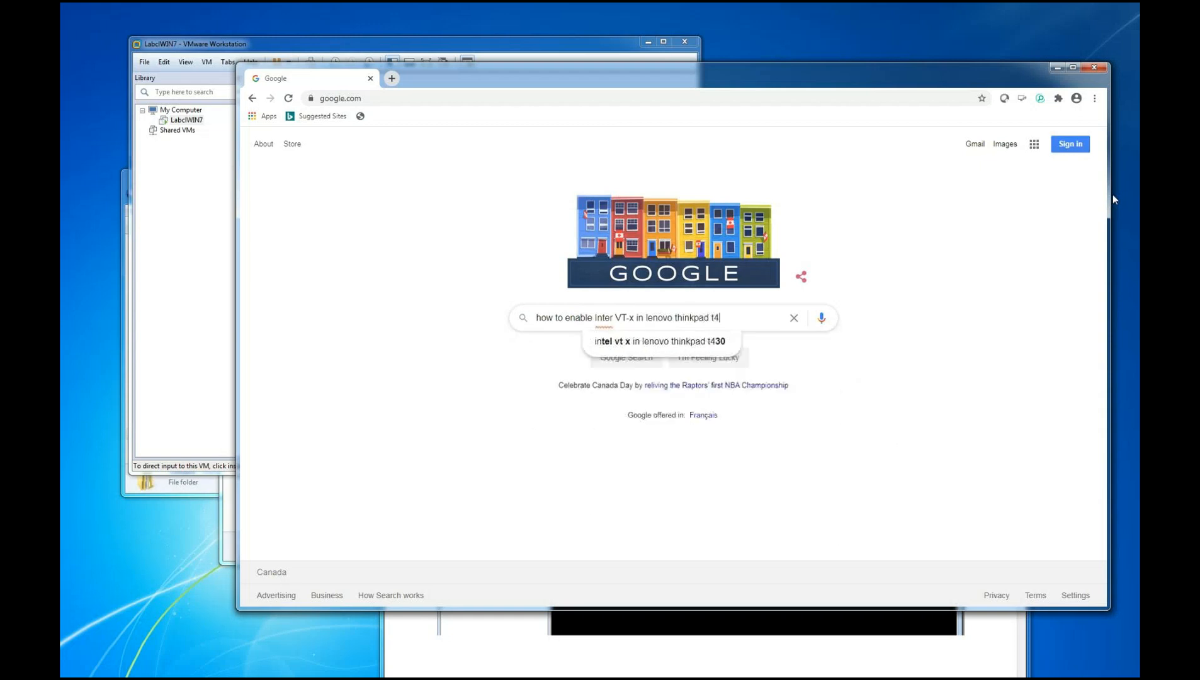
text(40)
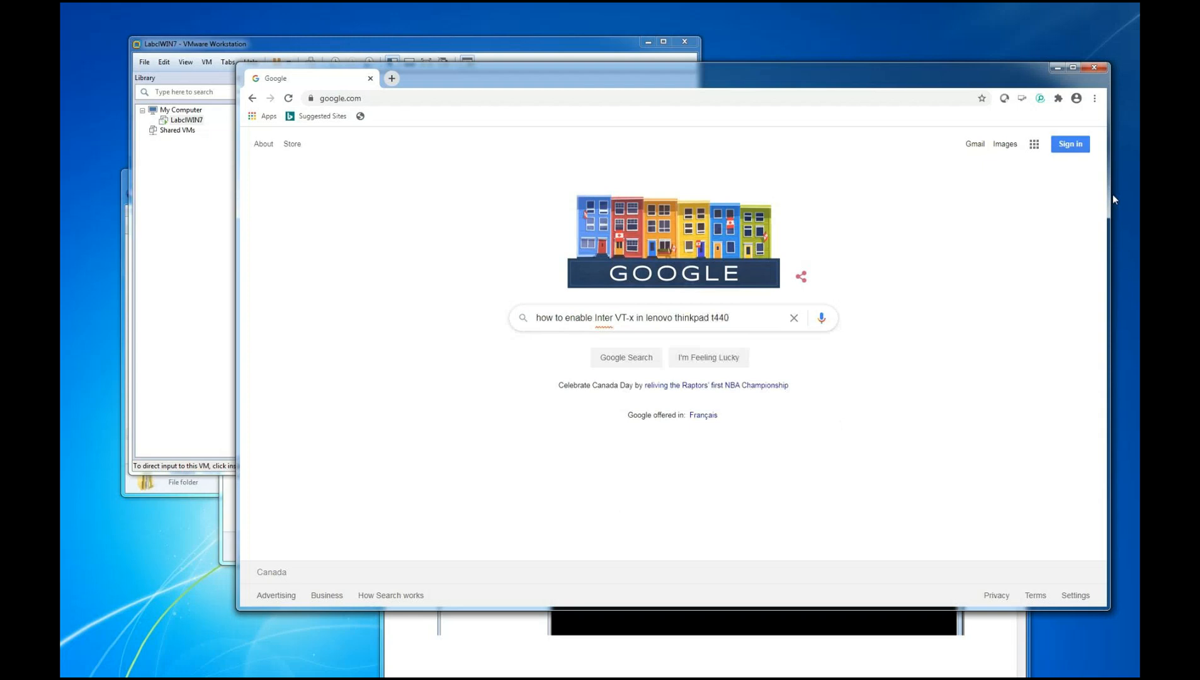
text(p)
key(Return)
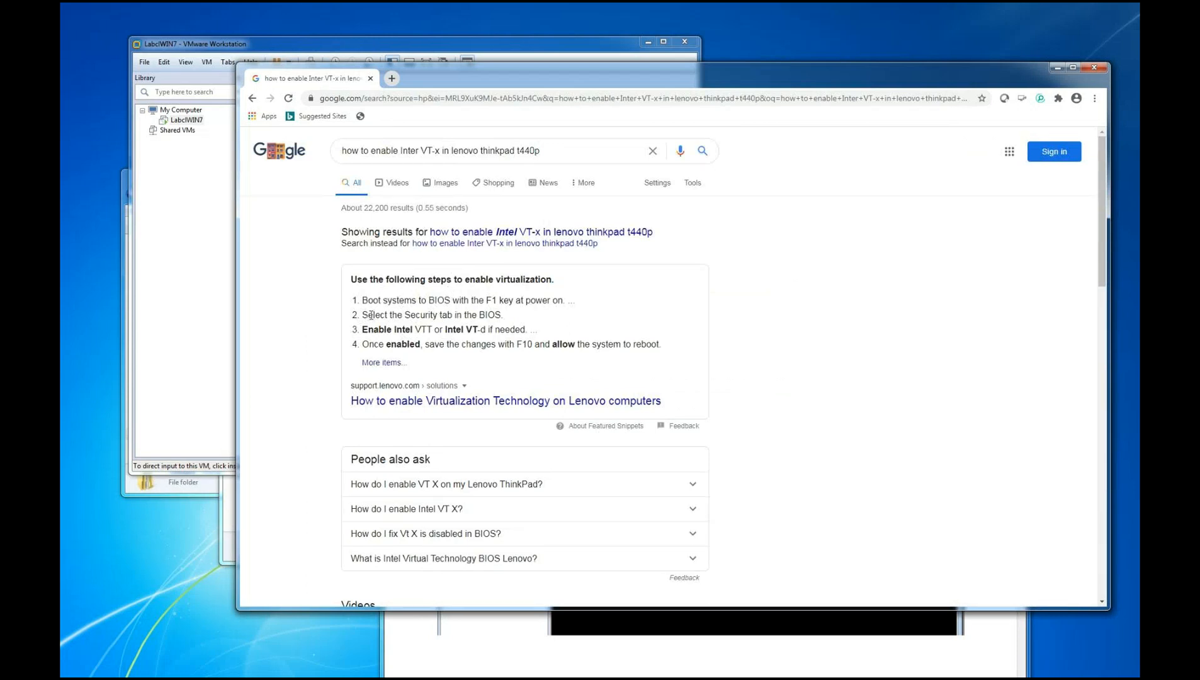
Open the "How to enable Virtualization Technology on Lenovo computers" result in a new tab and switch to it
drag(484, 301, 459, 327)
click(433, 331)
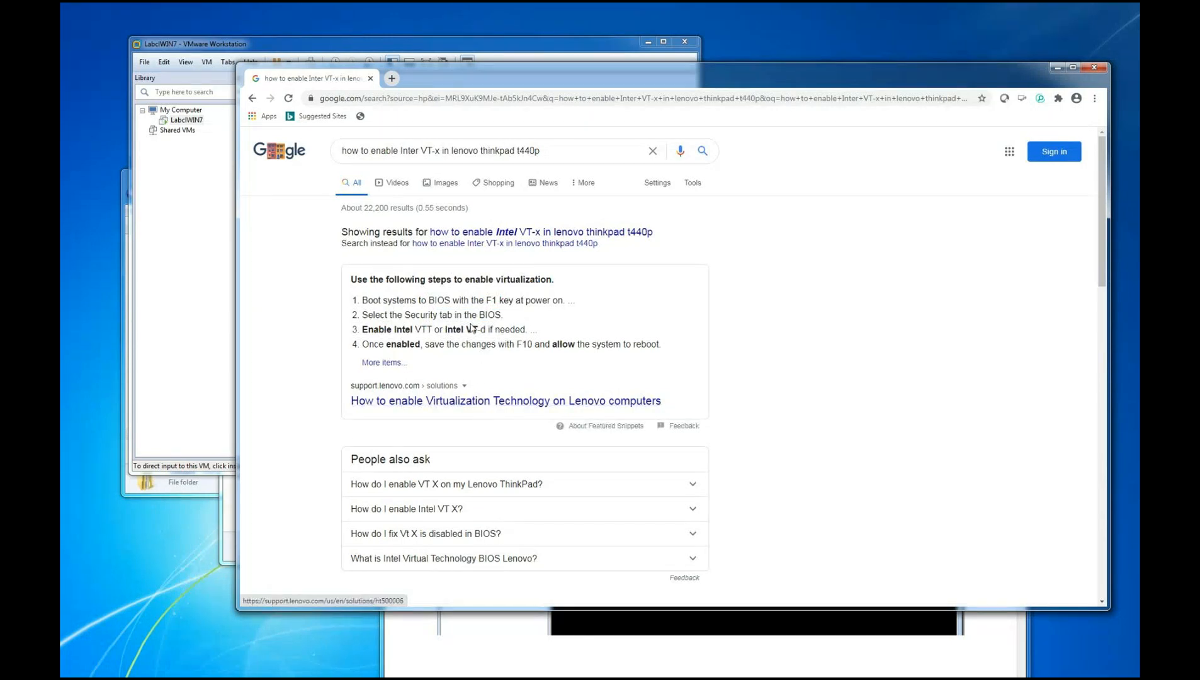
right_click(467, 401)
click(496, 415)
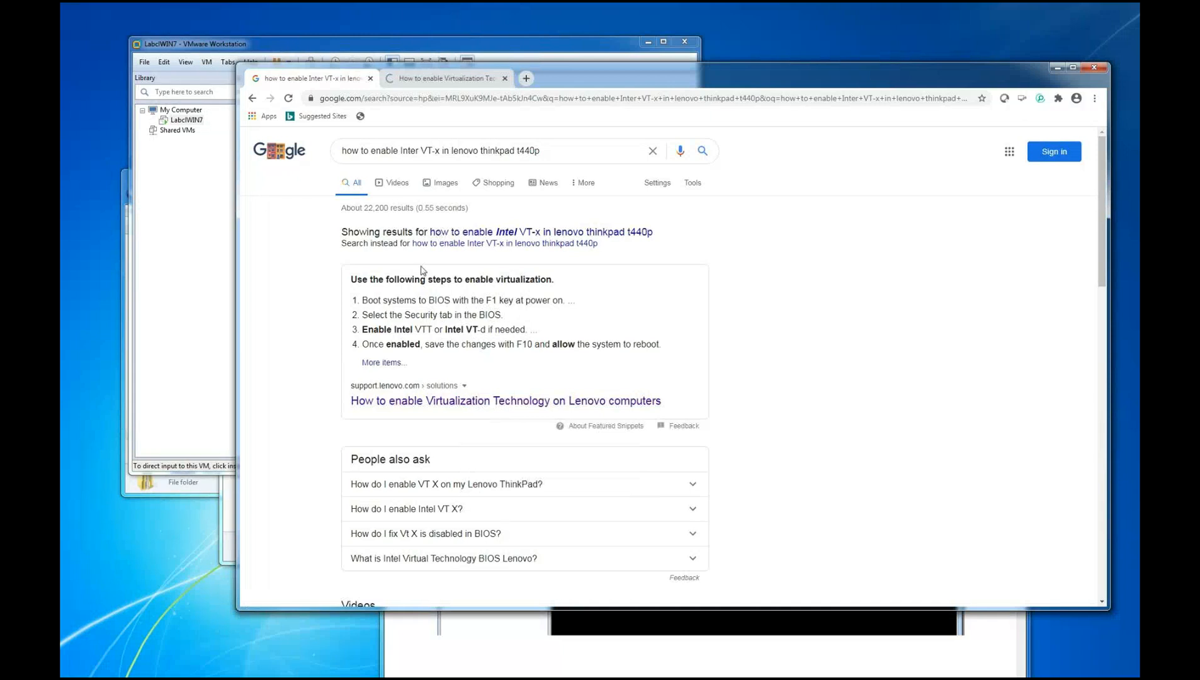
click(448, 78)
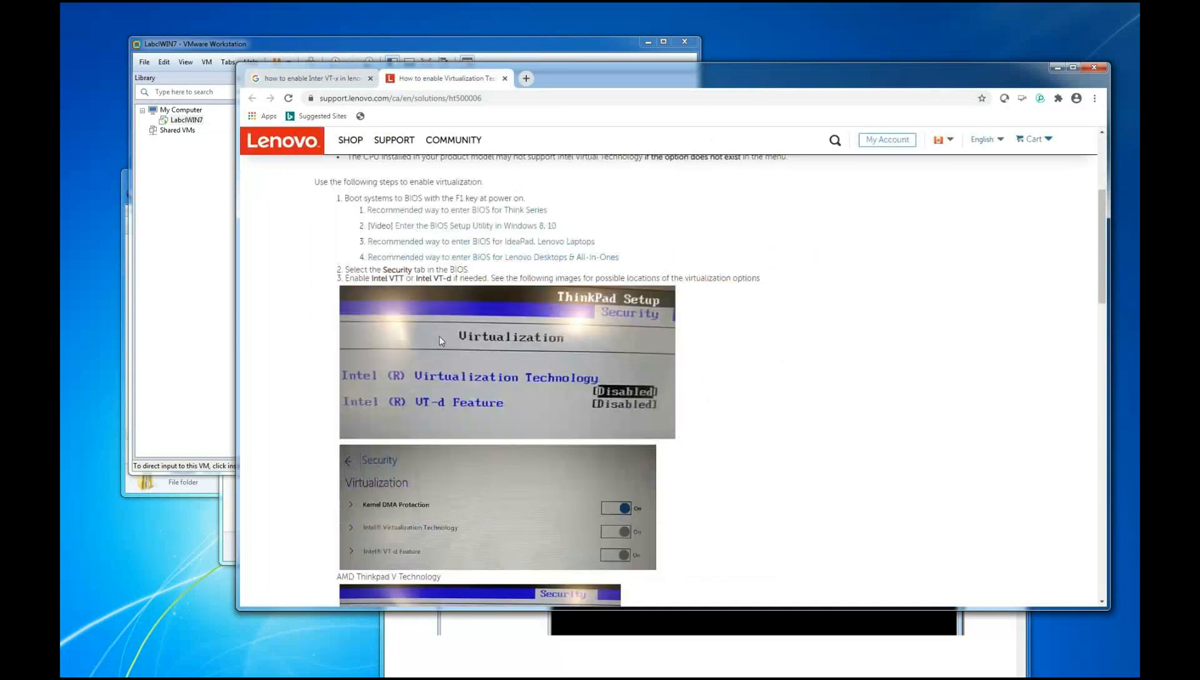
Copy the web address of the Lenovo virtualization article
click(445, 99)
right_click(446, 99)
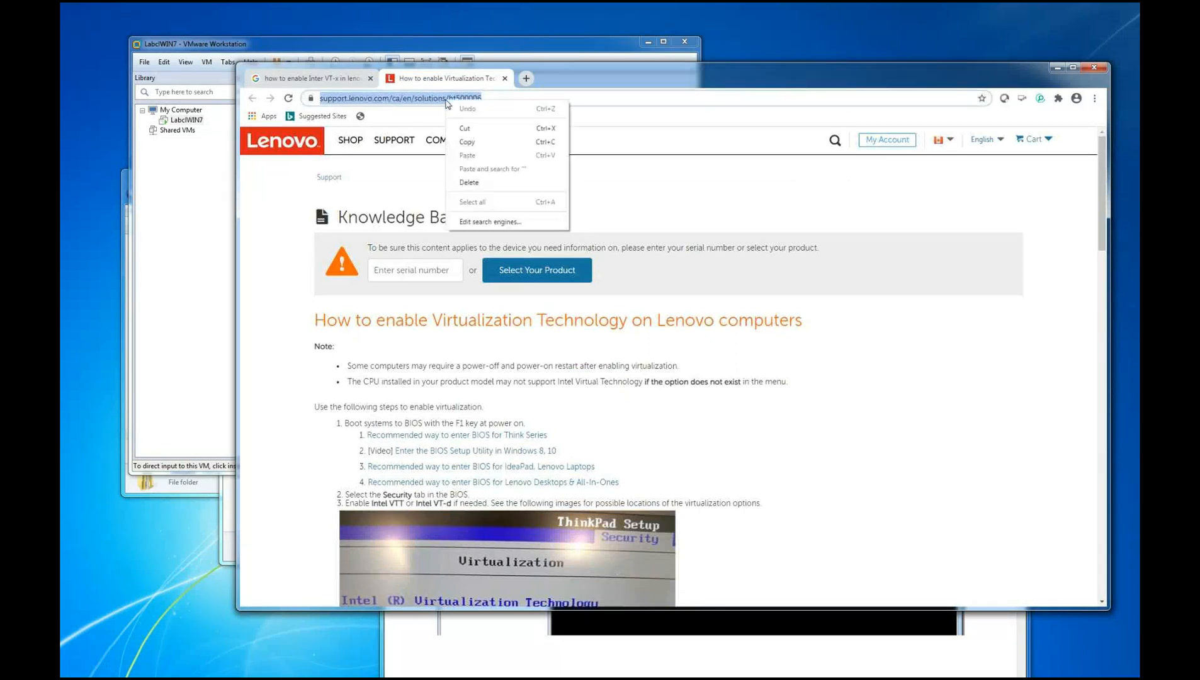
click(469, 141)
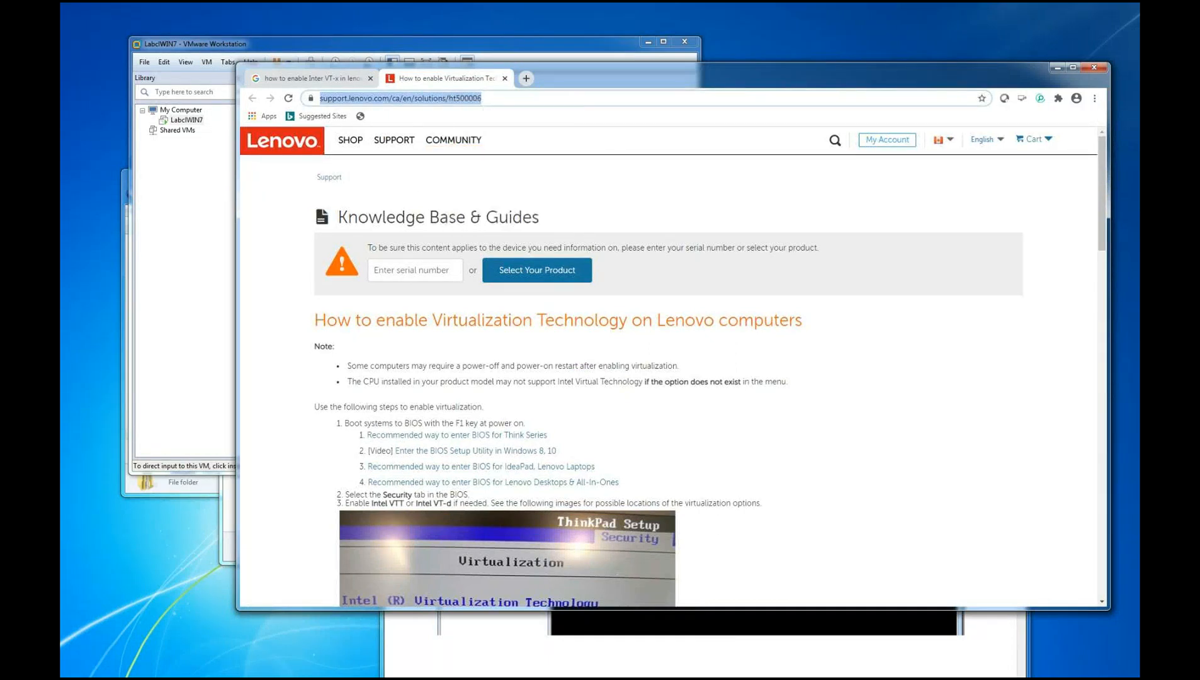
click(254, 353)
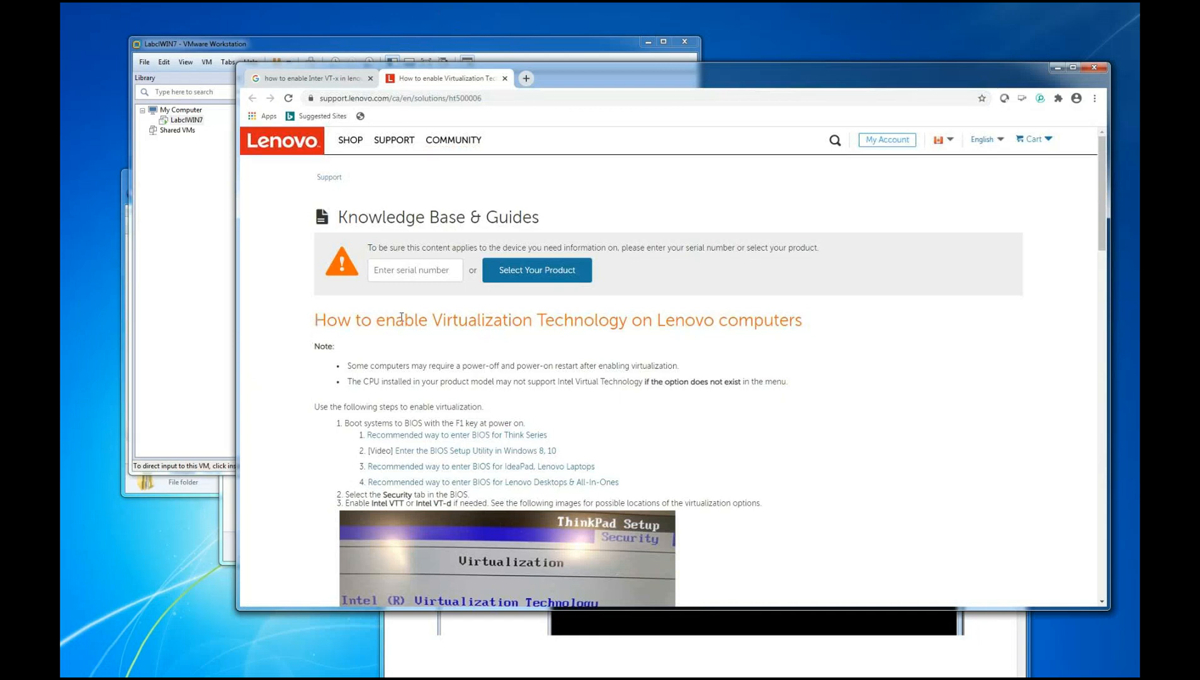
Copy the article heading "How to enable Virtualization Technology on Lenovo computers"
drag(314, 319, 819, 323)
right_click(759, 317)
click(774, 329)
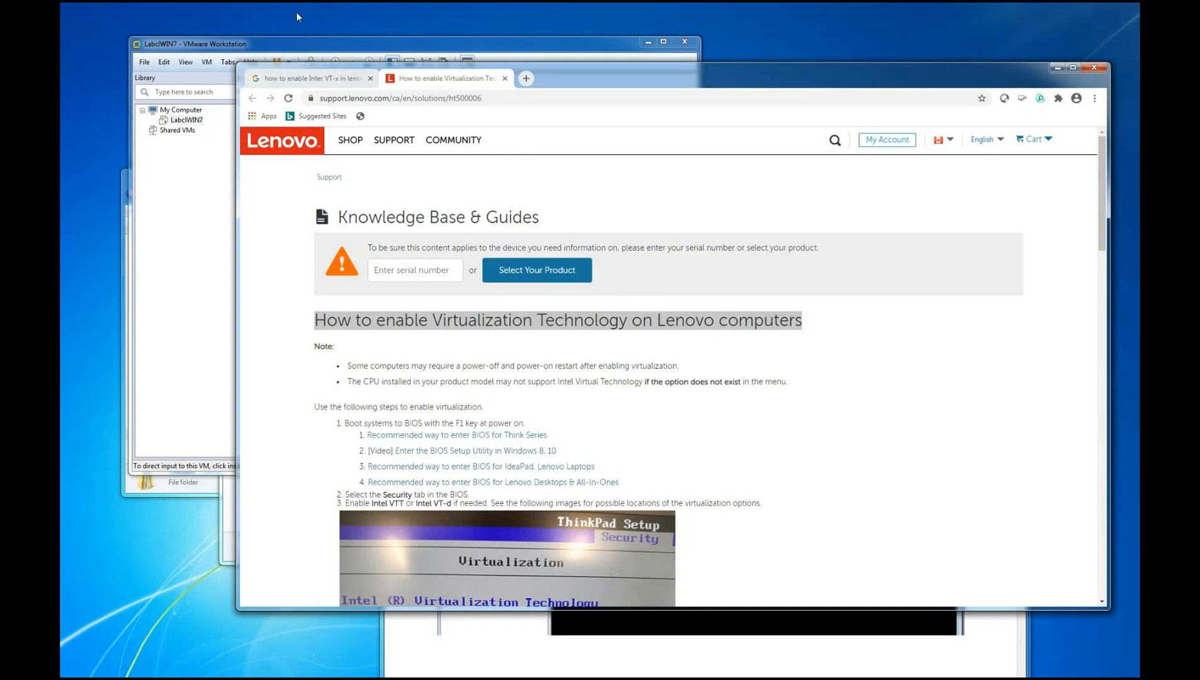
Copy the support.lenovo.com address of the article and switch to another window
click(439, 99)
right_click(439, 97)
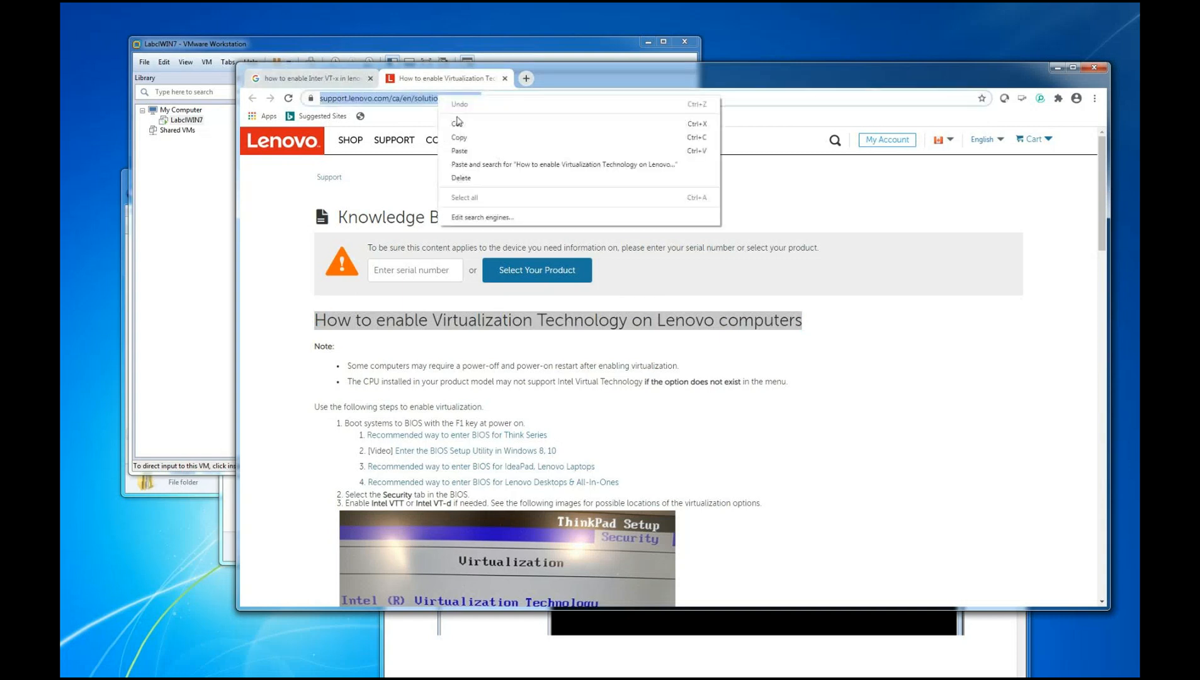
click(459, 138)
key(alt+Tab)
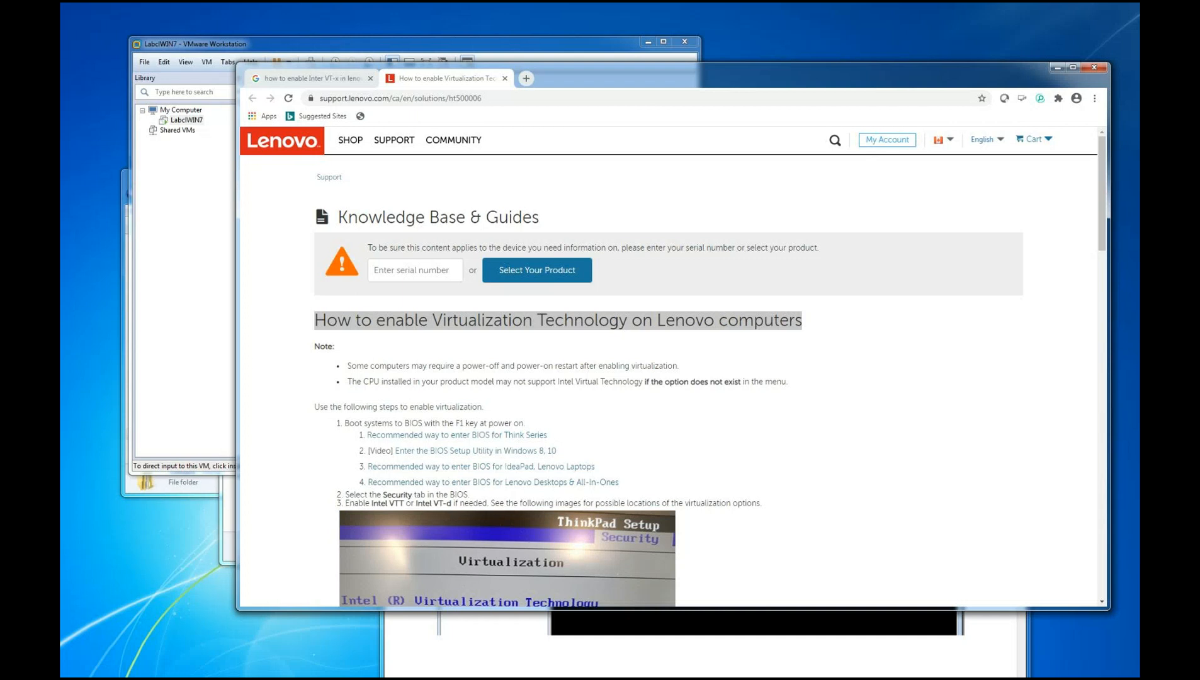
Look through the Lenovo article's BIOS virtualization images and Hyper-V instructions, and minimize the browser
scroll(648, 391, down, 6)
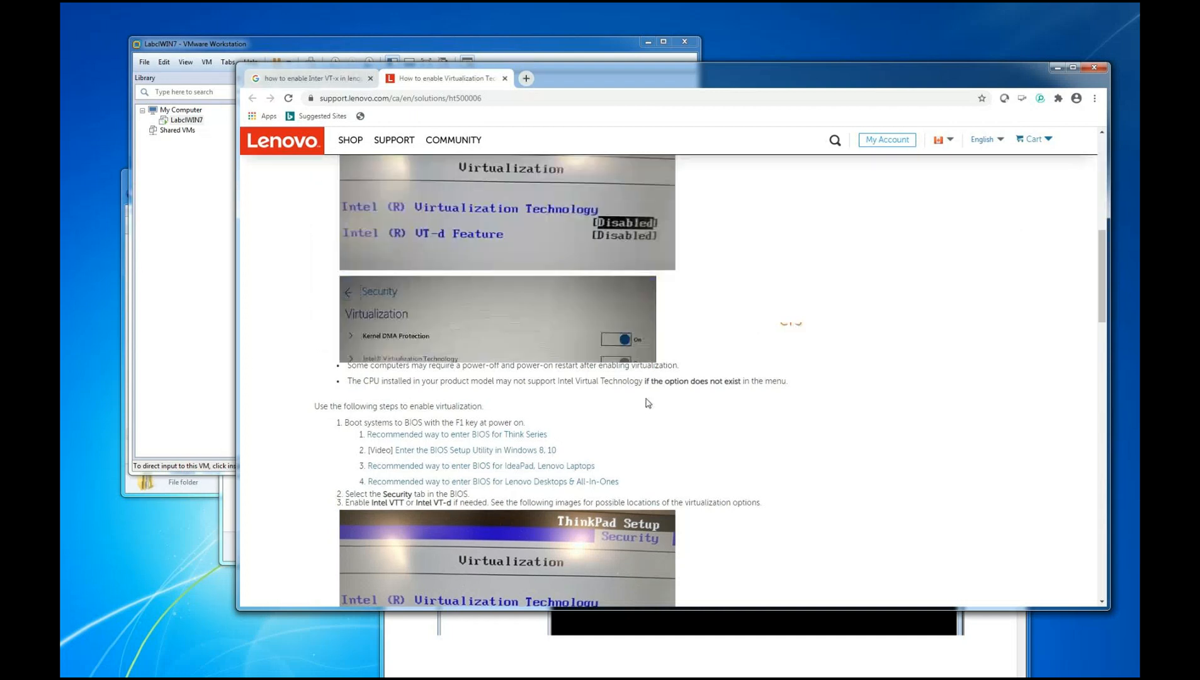
scroll(537, 336, up, 4)
scroll(367, 315, down, 16)
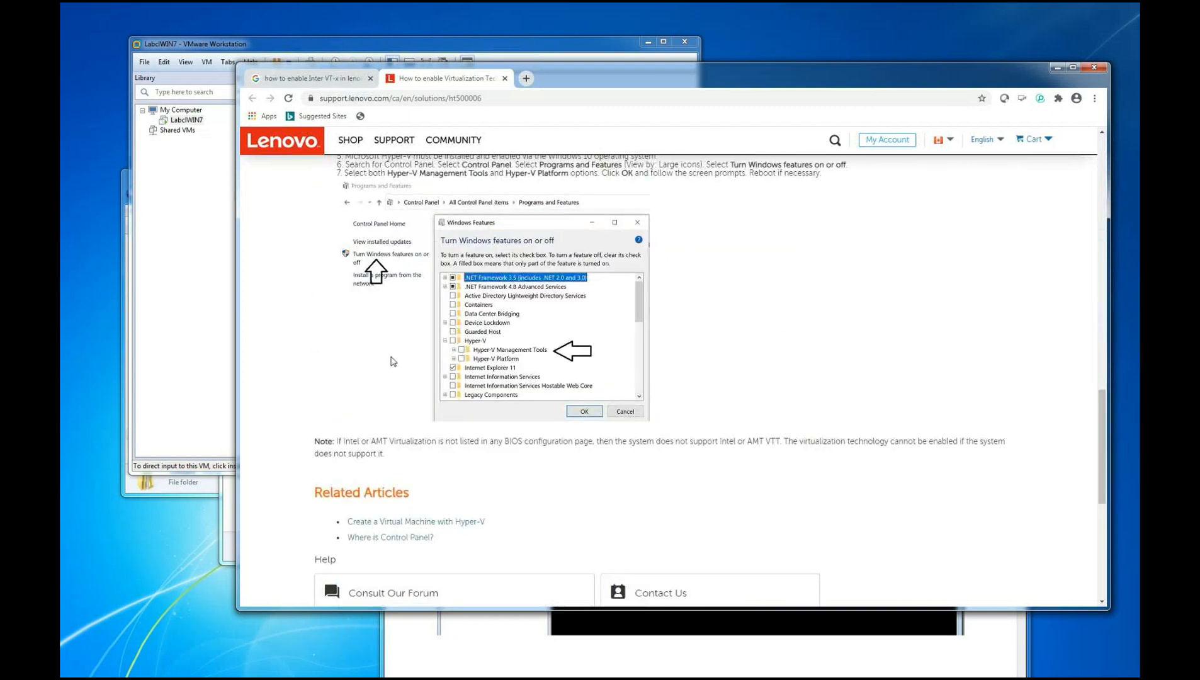
scroll(390, 358, up, 7)
scroll(429, 388, up, 10)
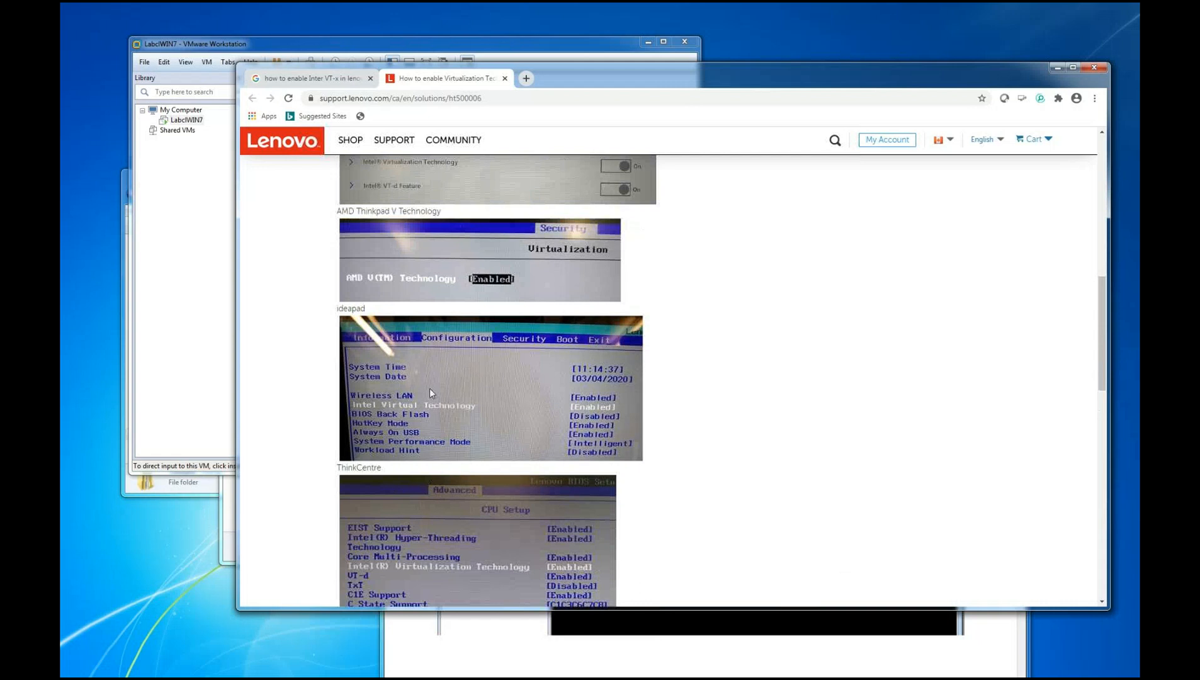
click(1057, 70)
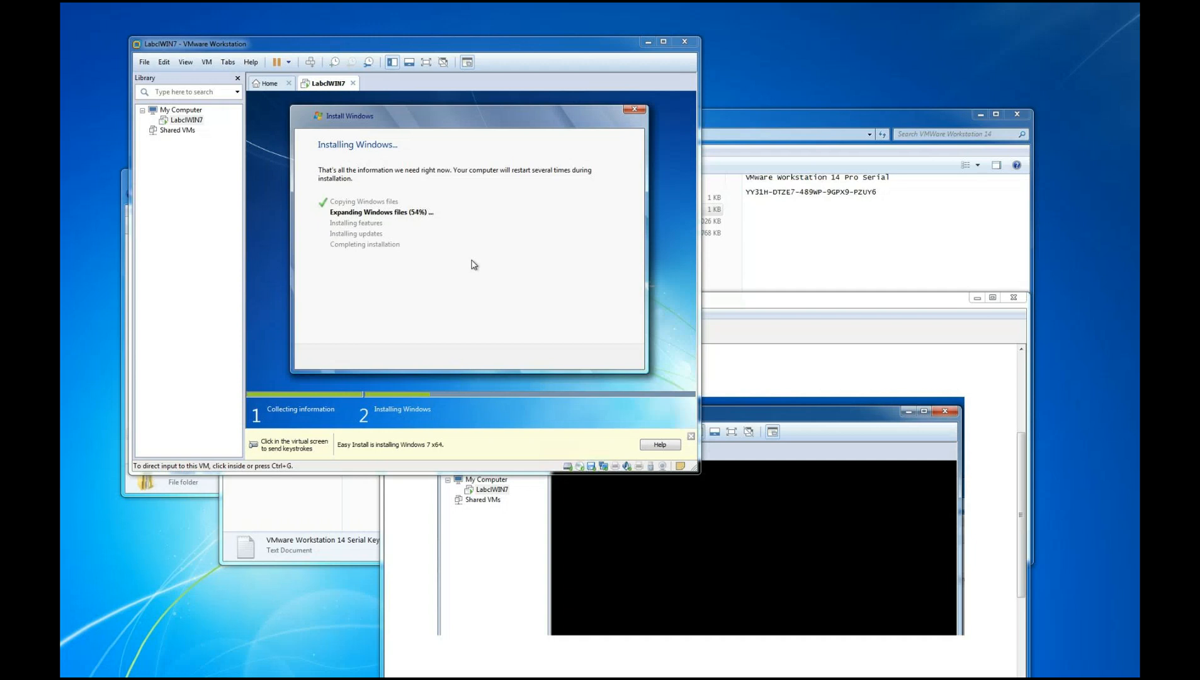
Capture a snip of the VMware window showing the Windows 7 installation progress, and move the Snipping Tool clear of it
click(819, 300)
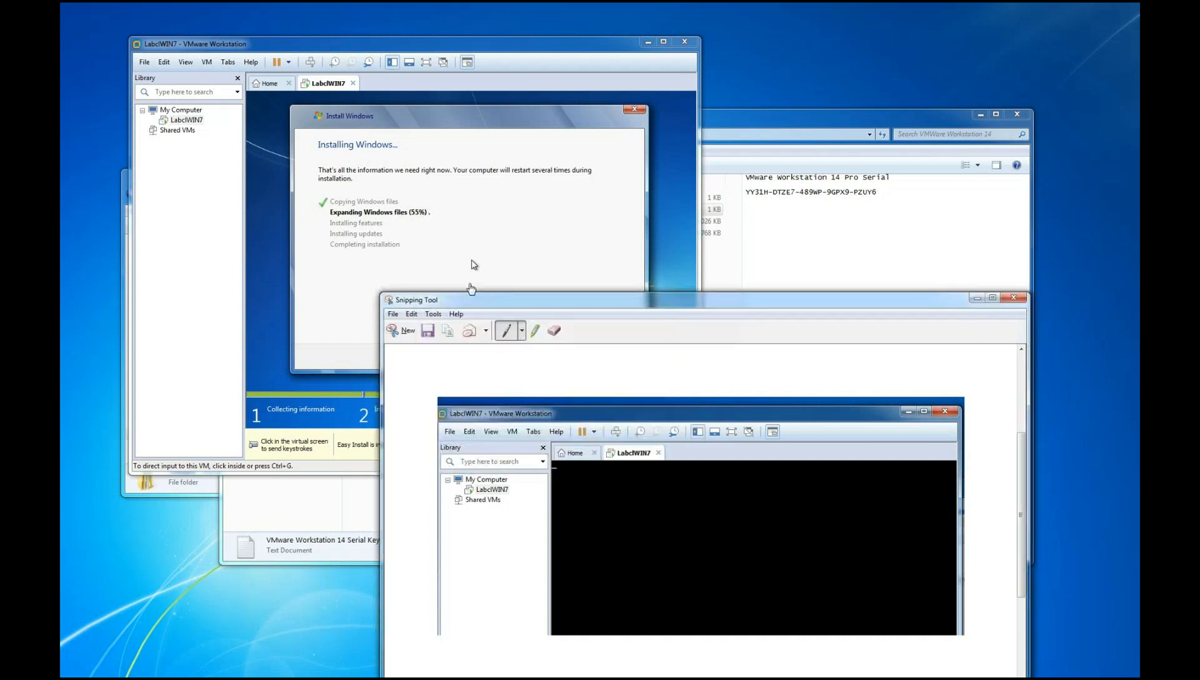
click(402, 330)
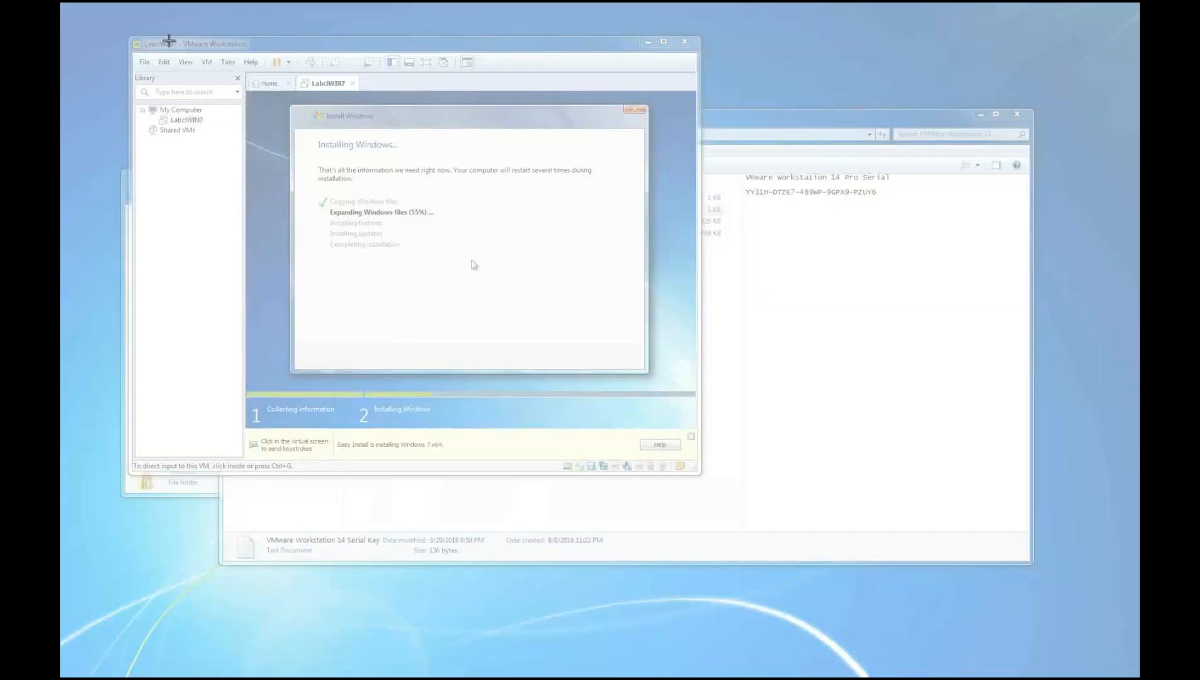
drag(126, 35, 693, 428)
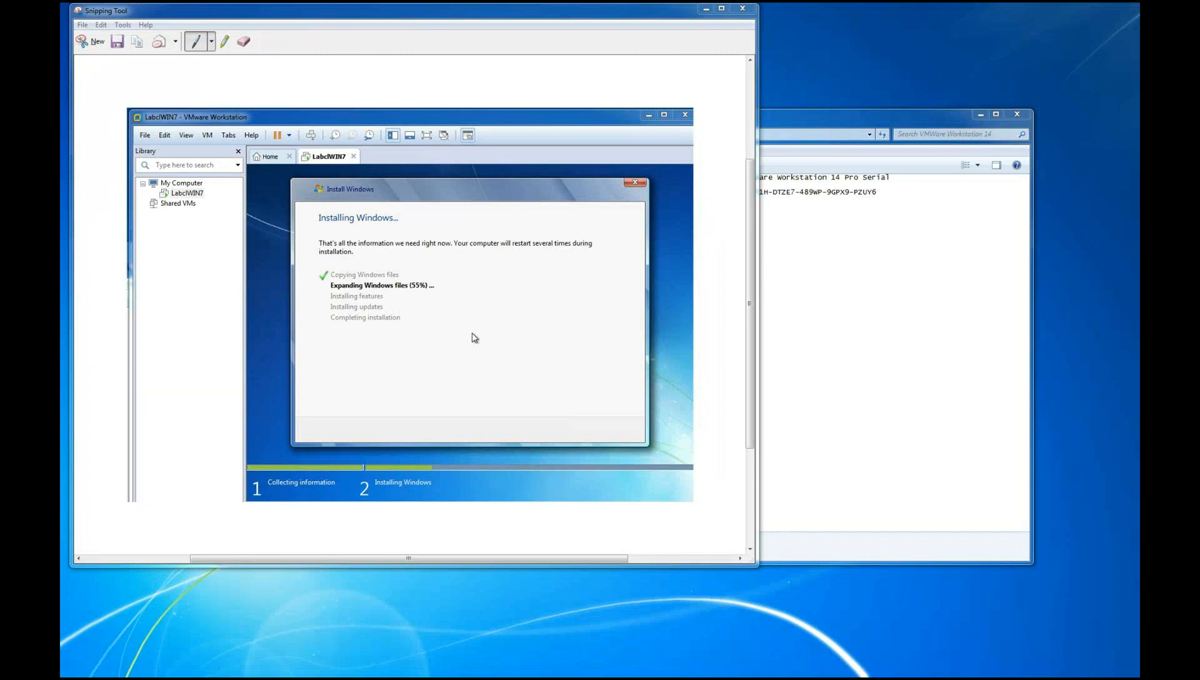
drag(473, 16, 971, 485)
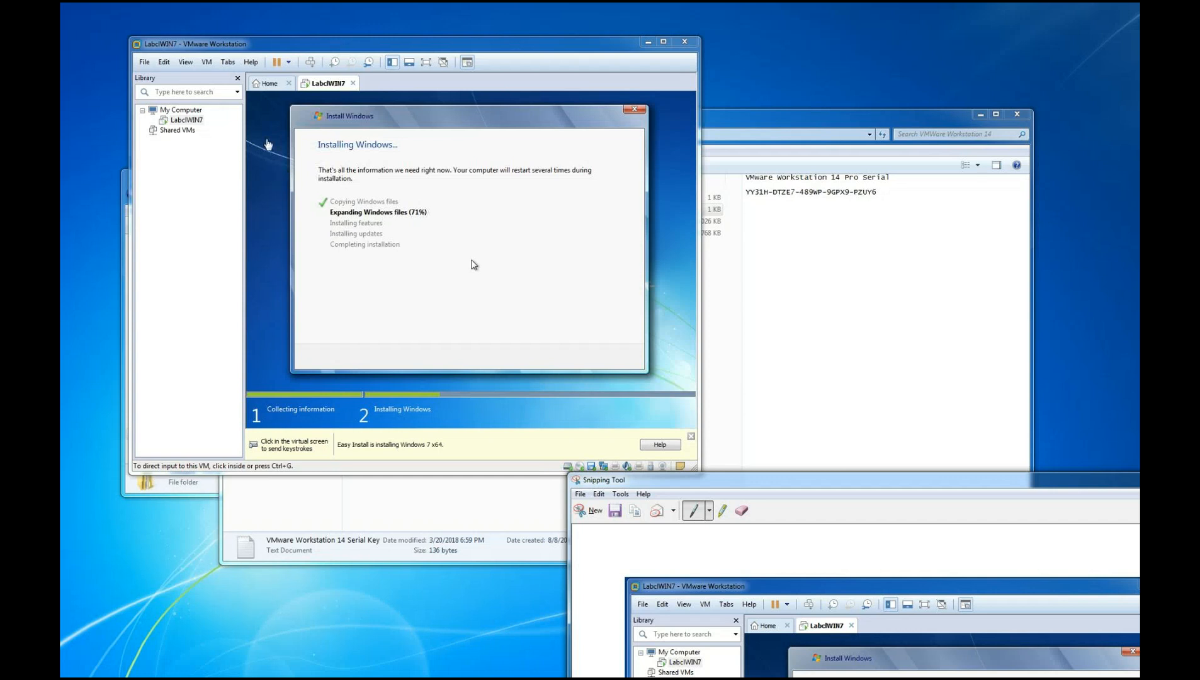
Start a new typical virtual machine that installs from the Microsoft Windows Server 2012 R2 x64 ISO
click(266, 85)
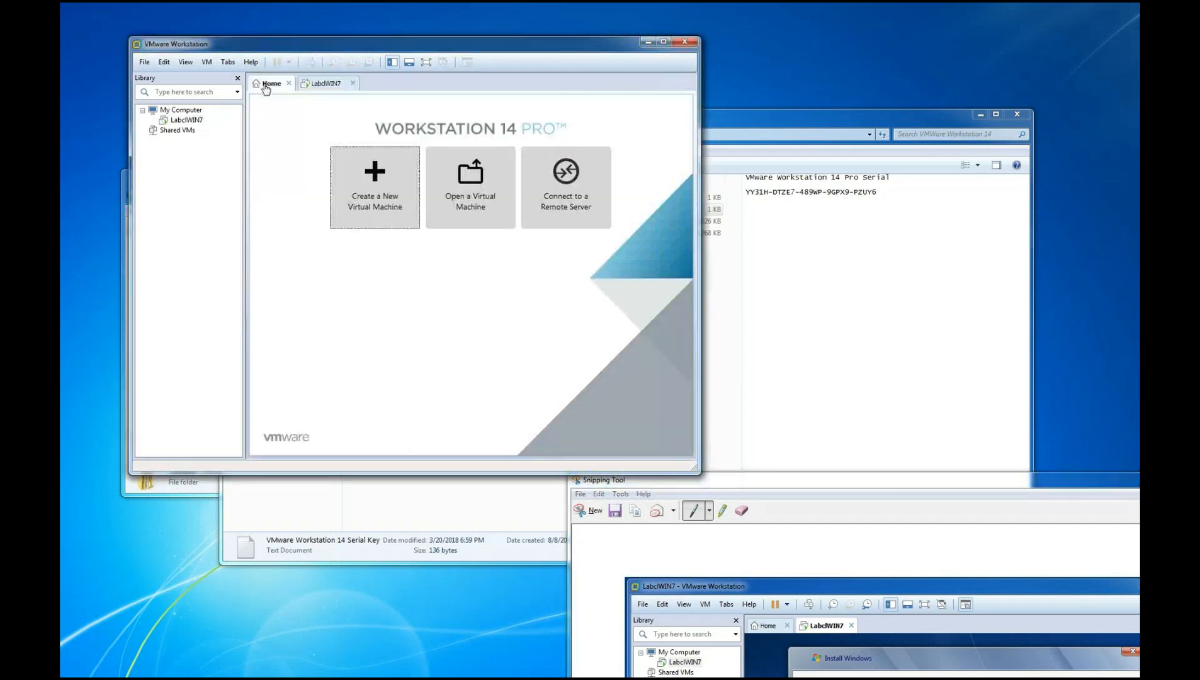
click(377, 194)
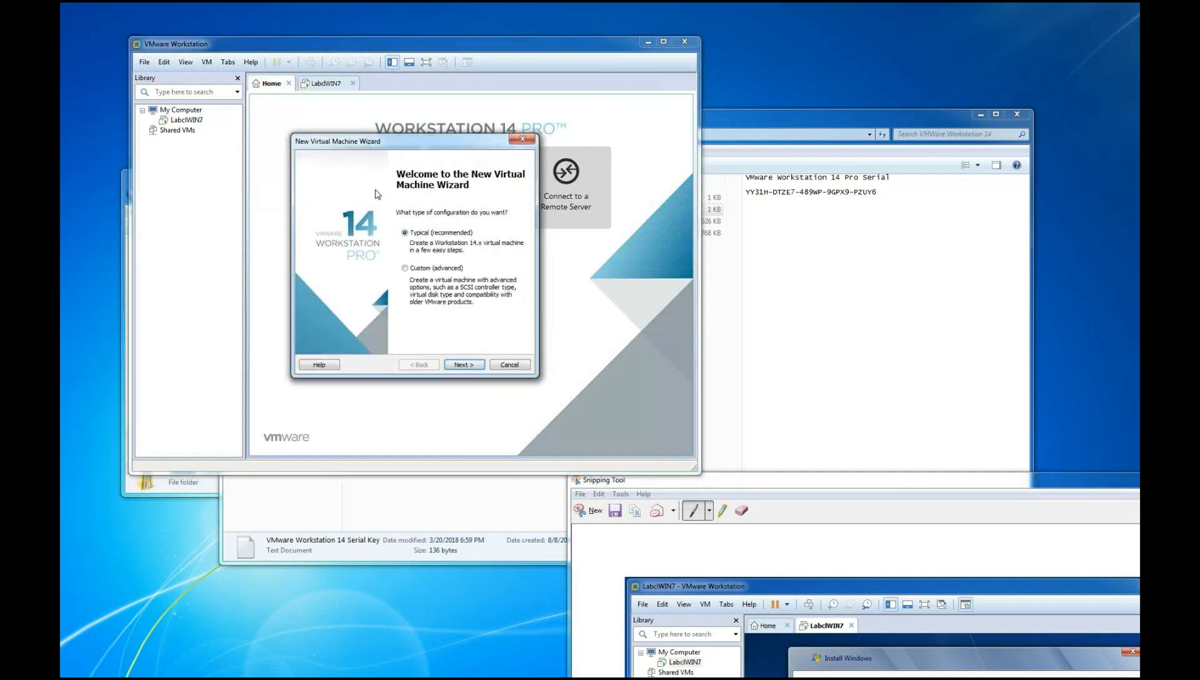
click(466, 368)
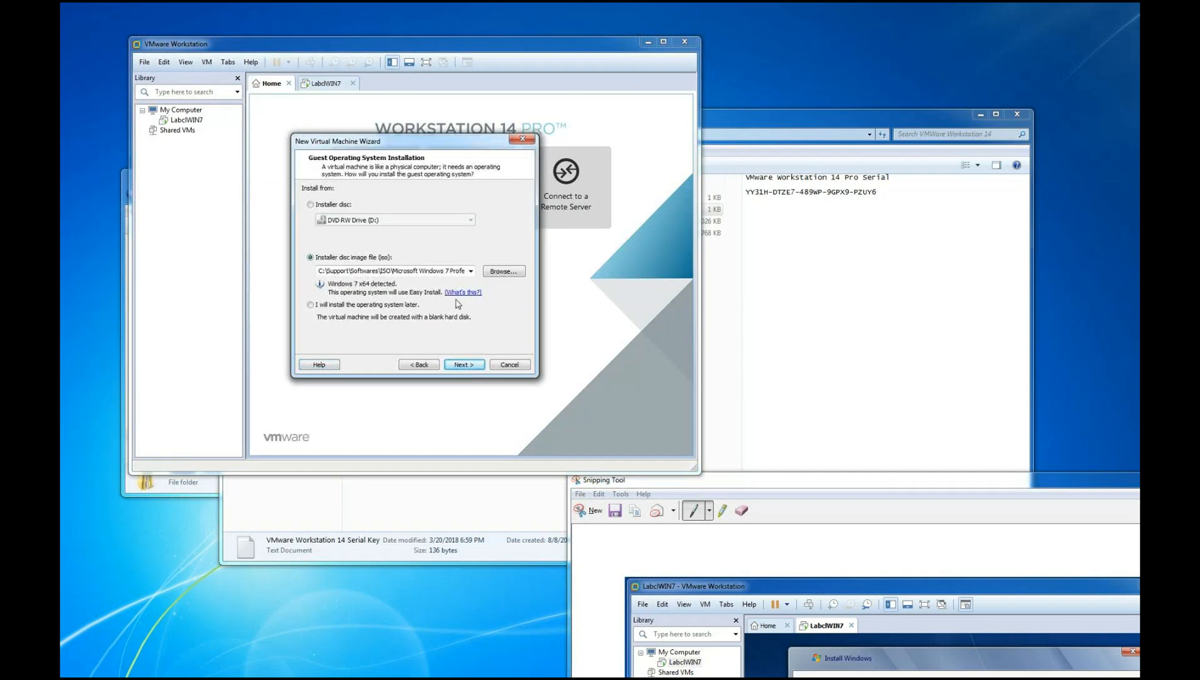
click(504, 272)
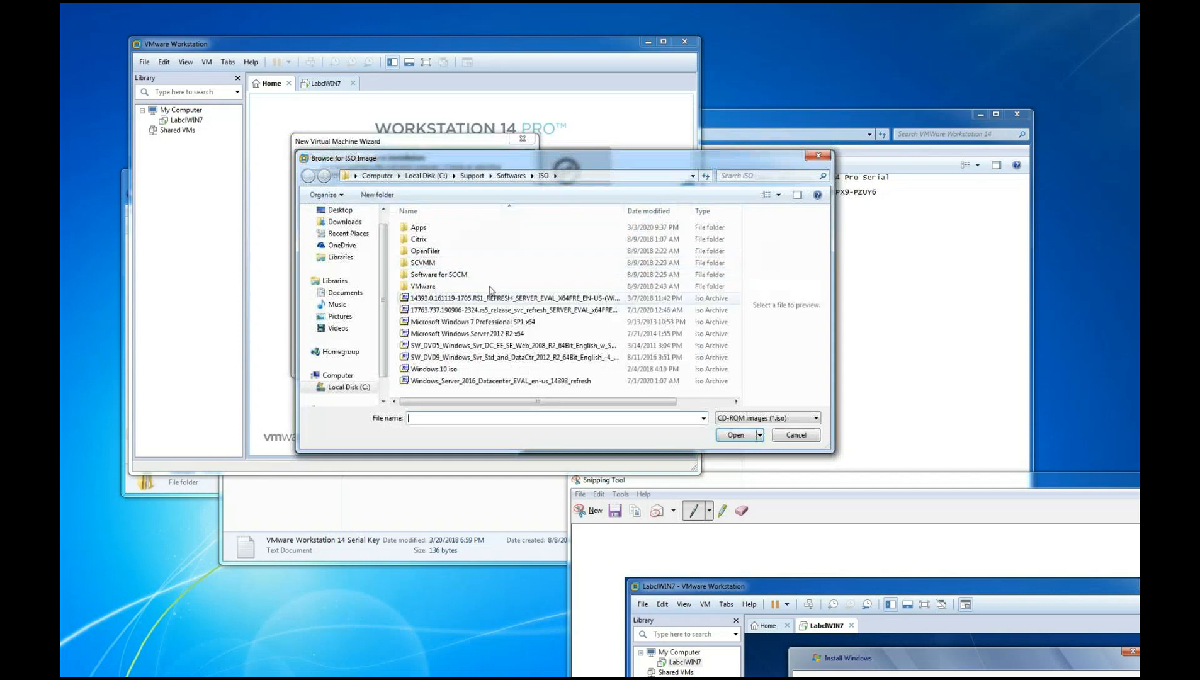
click(503, 335)
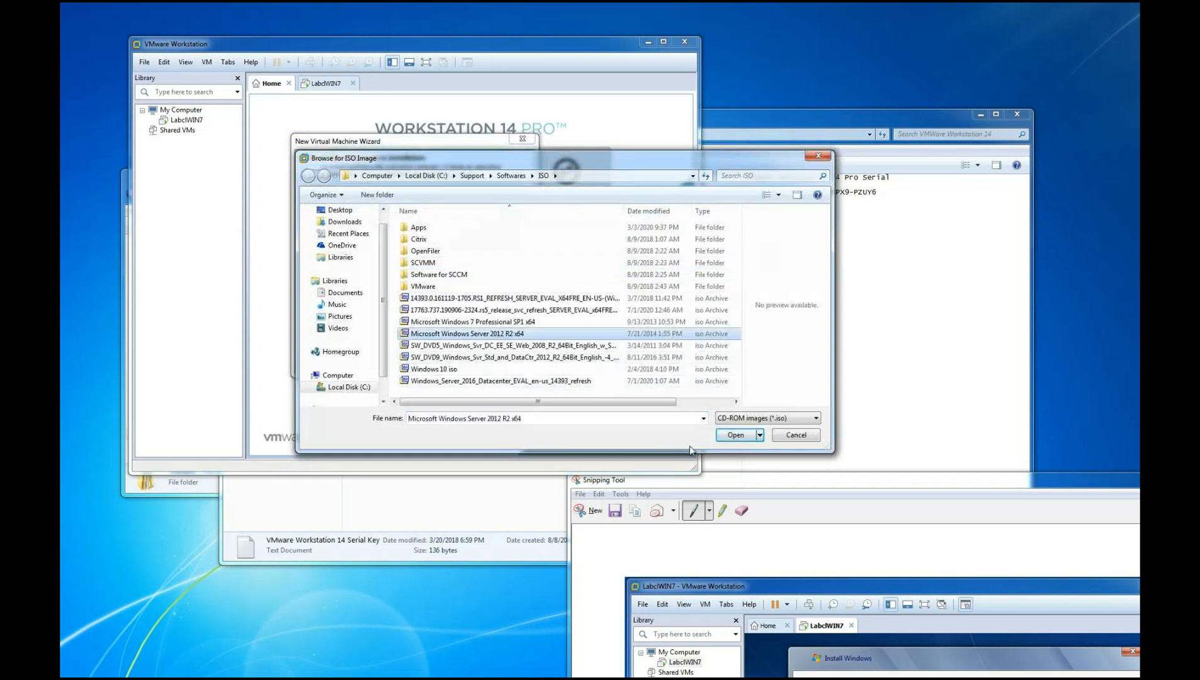
click(734, 436)
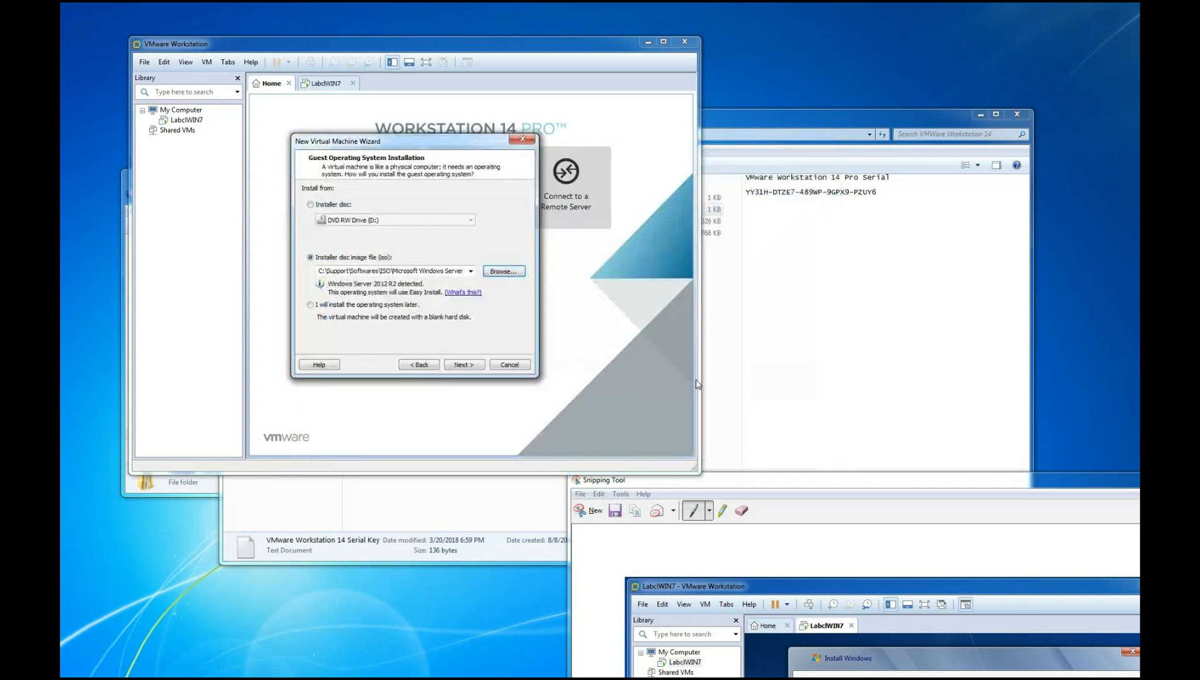
click(461, 365)
Enter and confirm the Administrator account password for Easy Install, and continue without a Windows product key
click(372, 279)
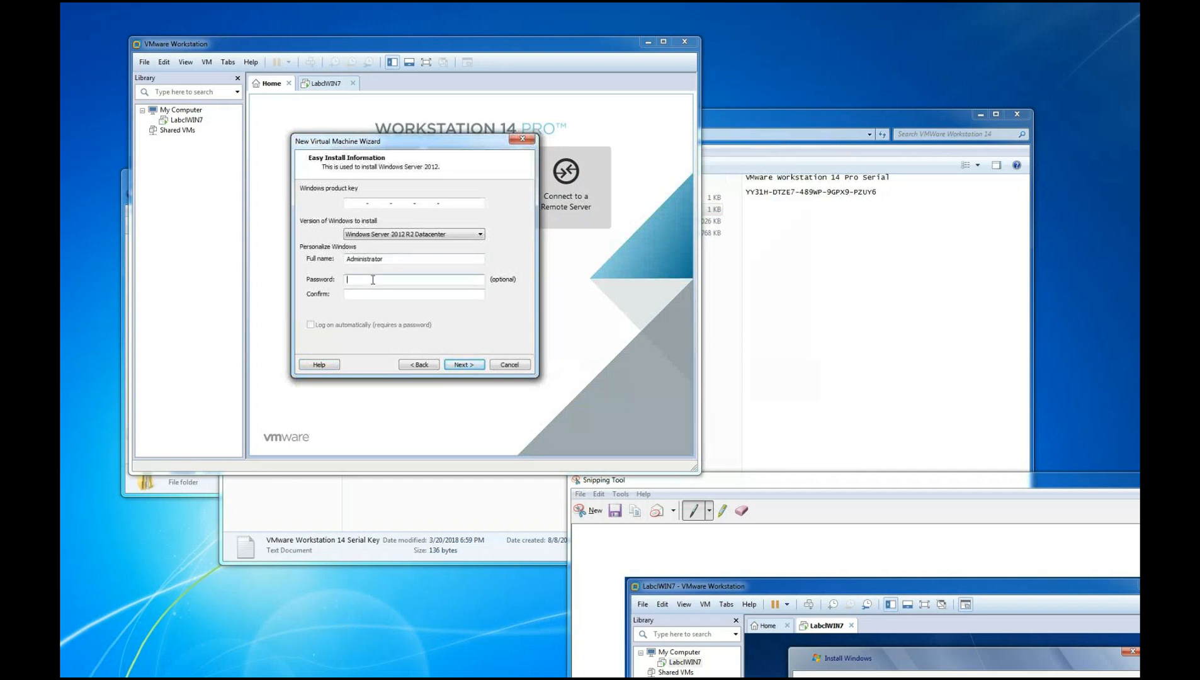
text(123456789)
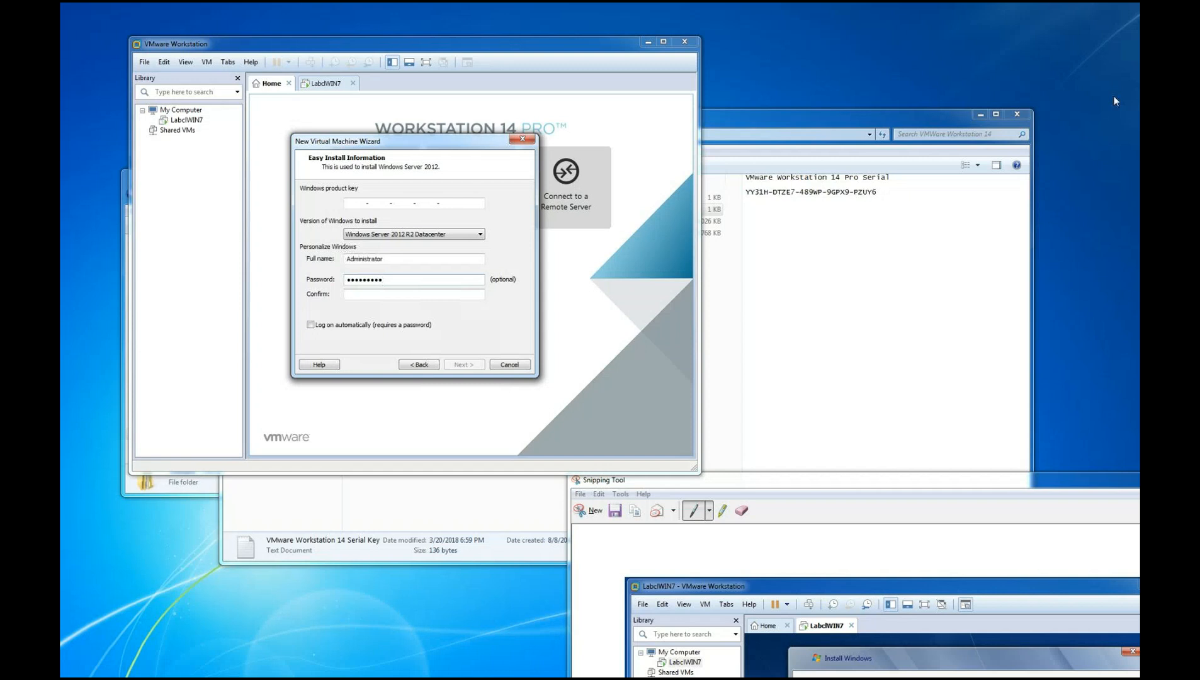
click(383, 292)
text(12345678)
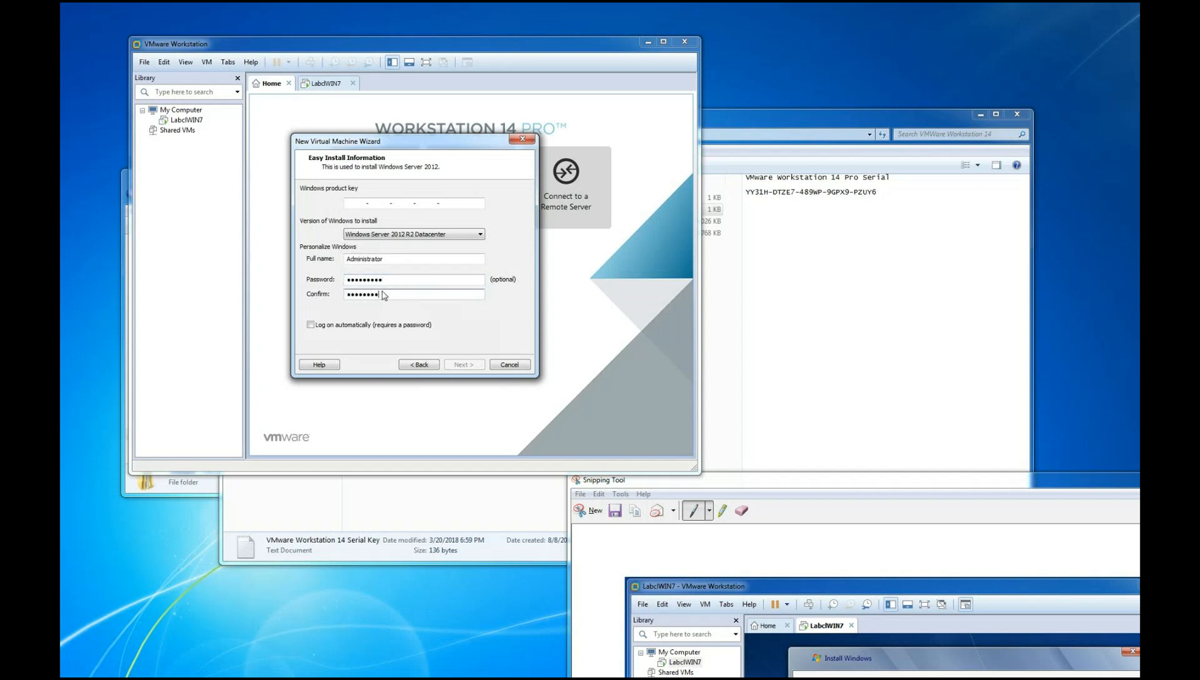
text(9)
click(462, 365)
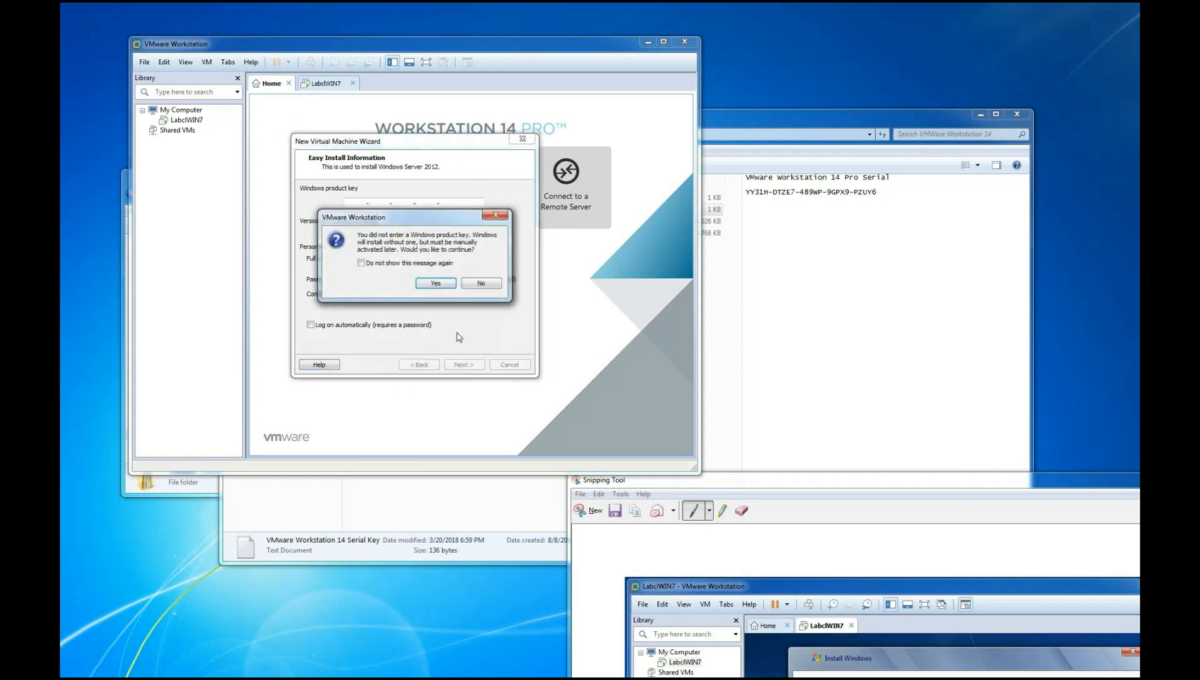
click(433, 284)
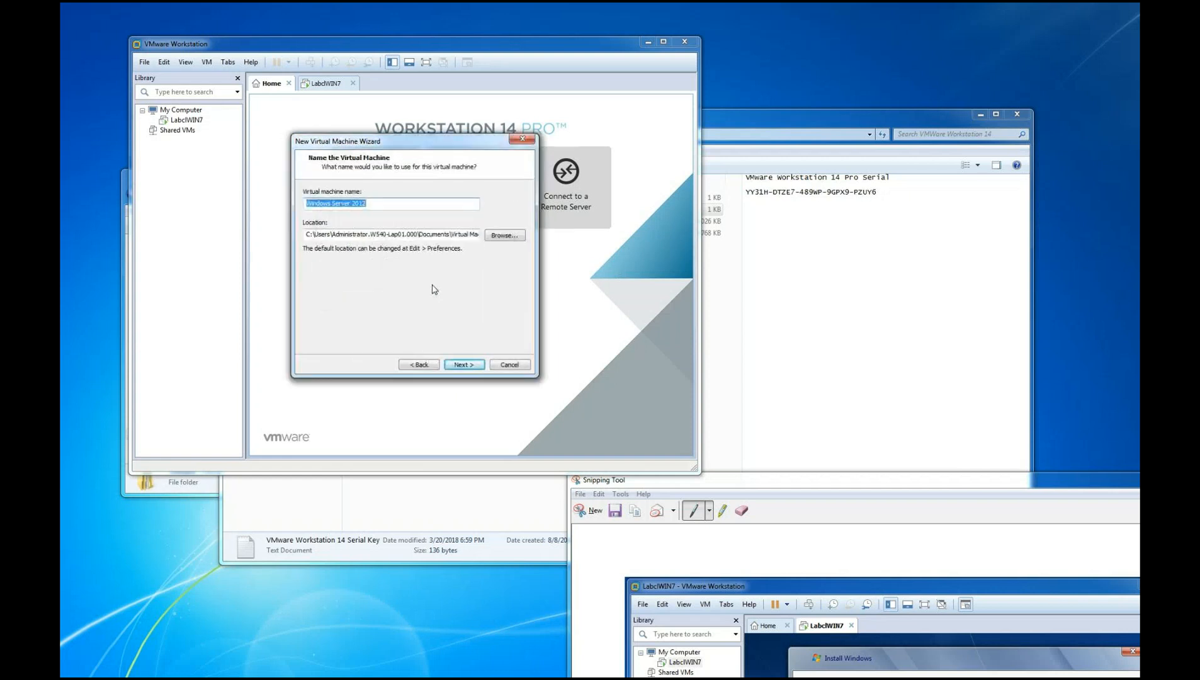
Name the virtual machine Labsrv01 and keep the default location
drag(379, 203, 301, 201)
text(Labsrv01)
drag(323, 204, 333, 203)
drag(426, 148, 783, 183)
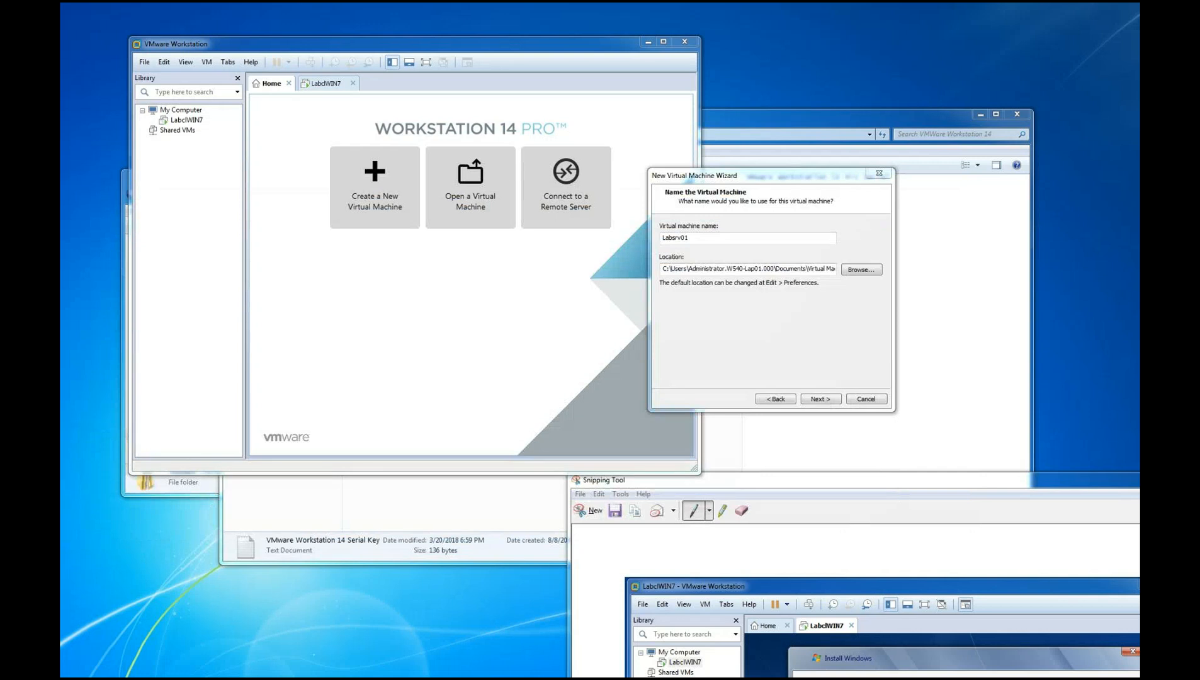
click(818, 400)
Store the virtual disk as a single file with a maximum size of 25 GB
click(693, 296)
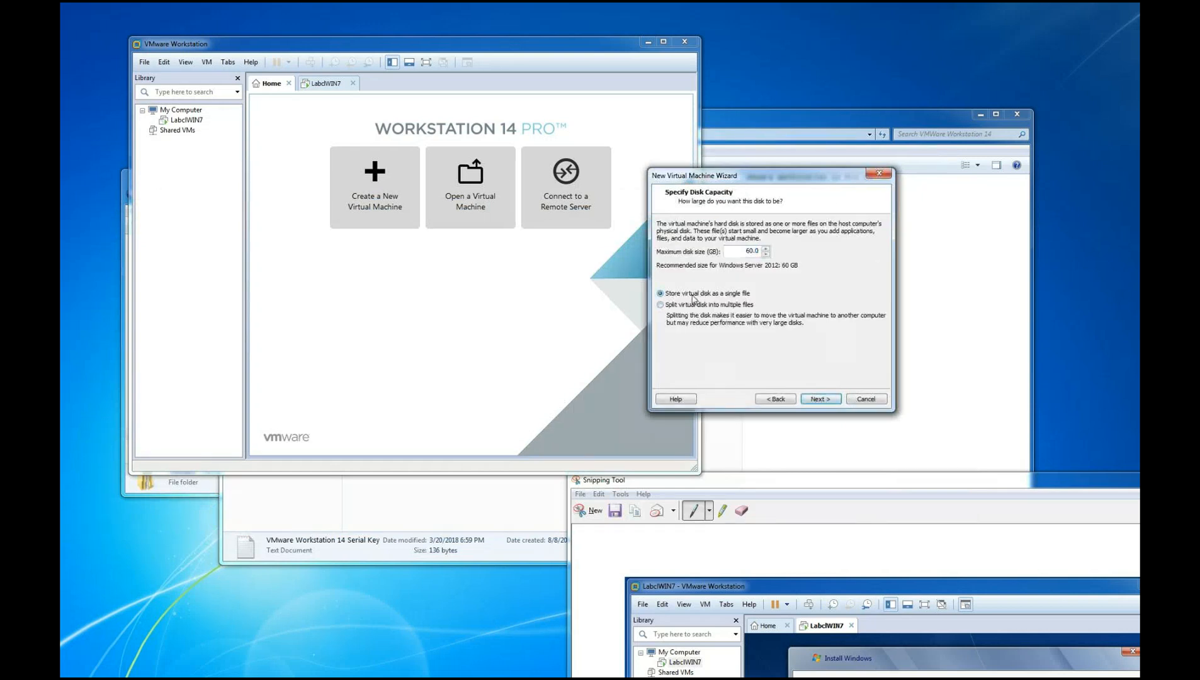
double_click(749, 250)
text(25)
click(819, 399)
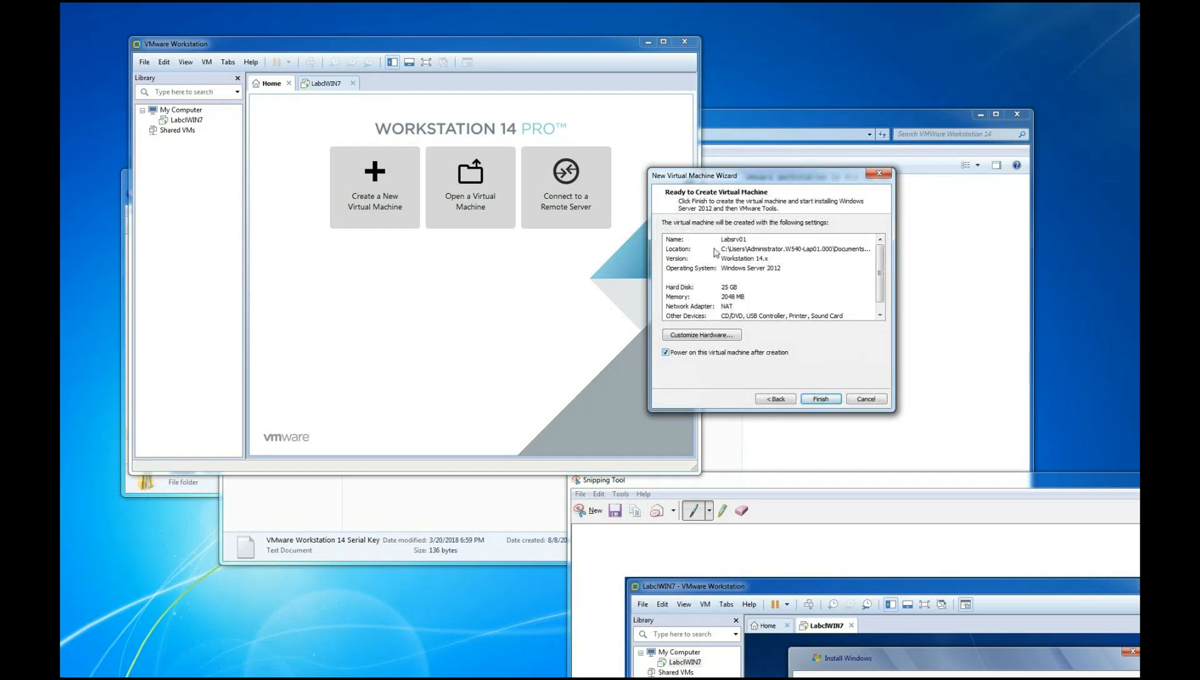
Customize the new virtual machine's hardware by setting its memory to 8192 MB
drag(766, 178, 865, 63)
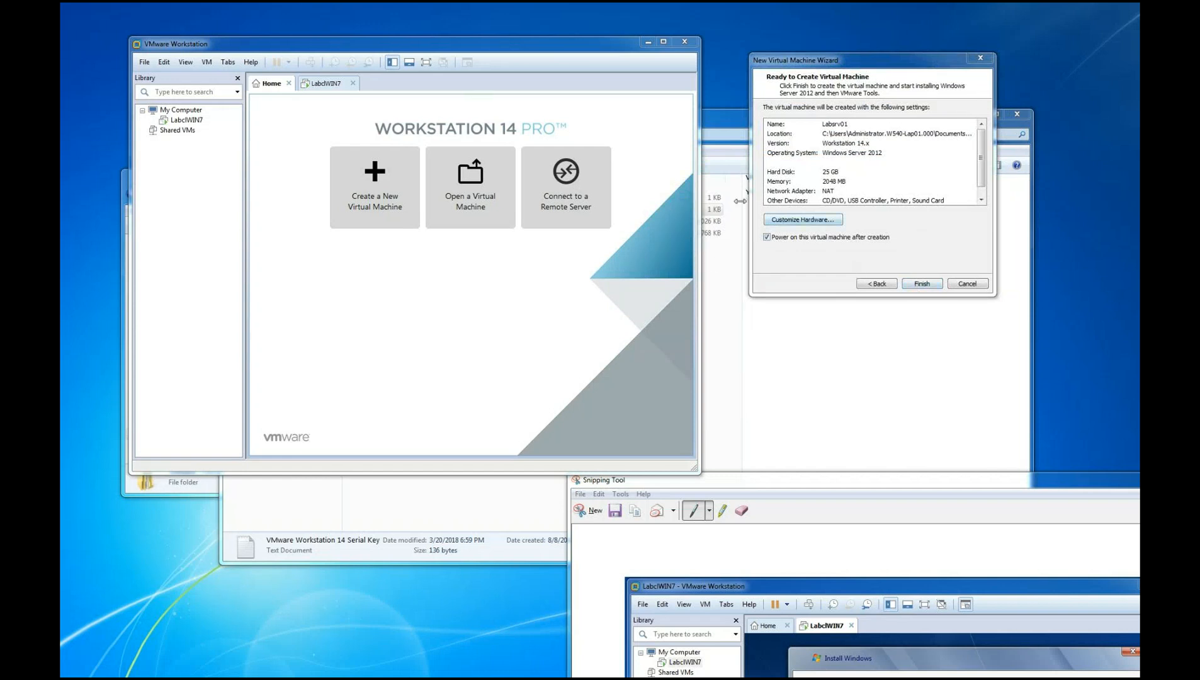
click(812, 220)
drag(953, 22, 930, 82)
drag(899, 209, 902, 192)
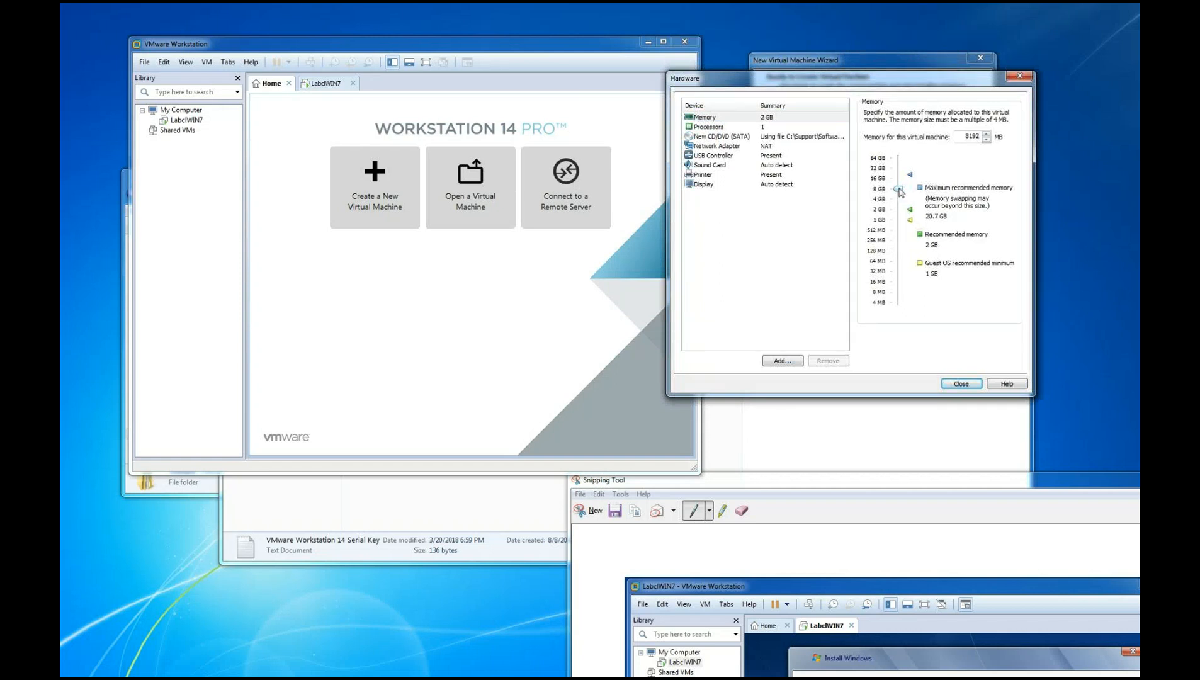
Set the virtual machine to 2 processors with 2 cores per processor and close the hardware settings
click(717, 127)
click(990, 117)
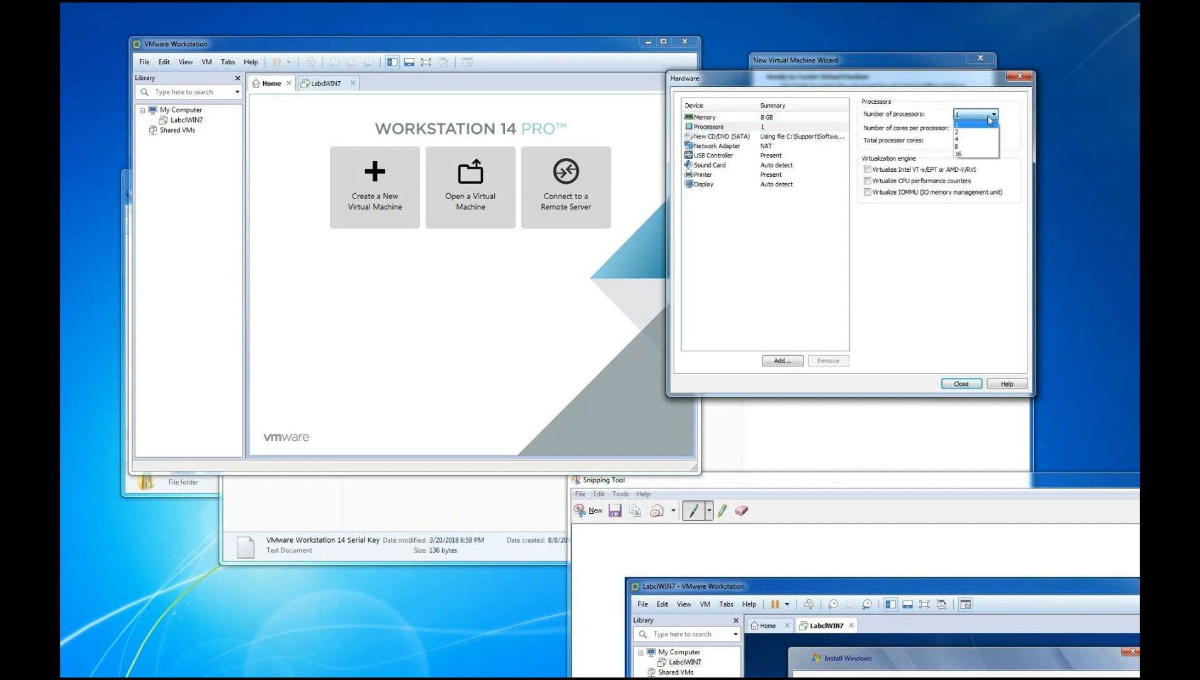
click(966, 133)
click(990, 128)
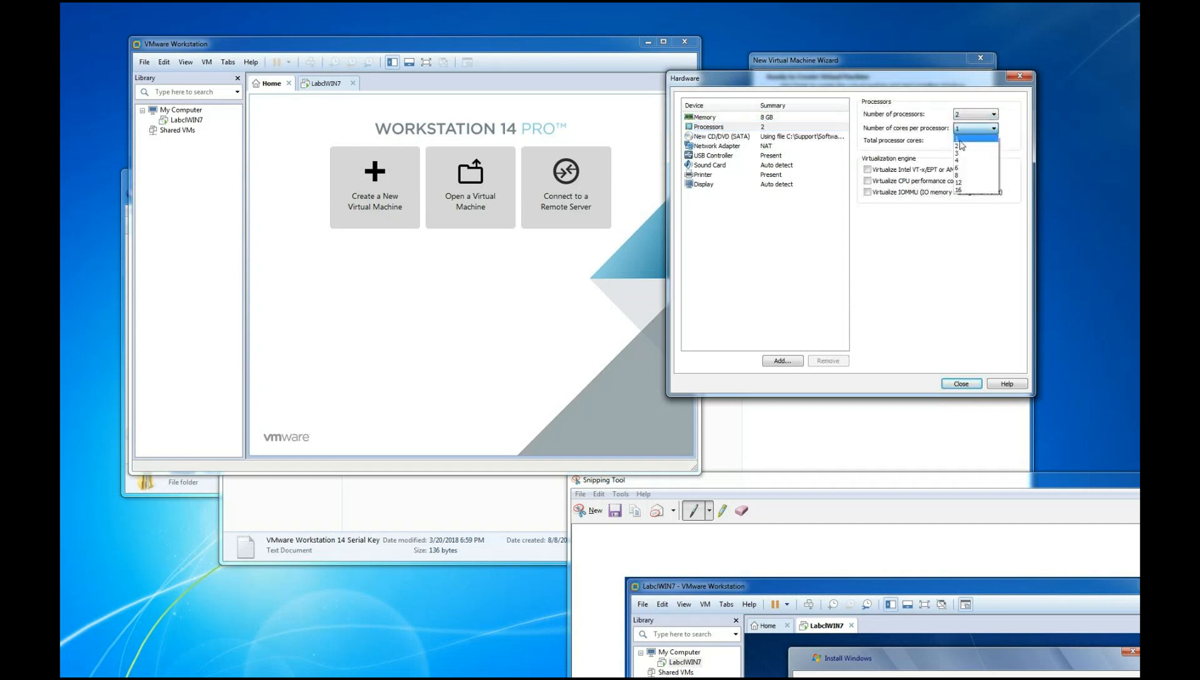
click(959, 145)
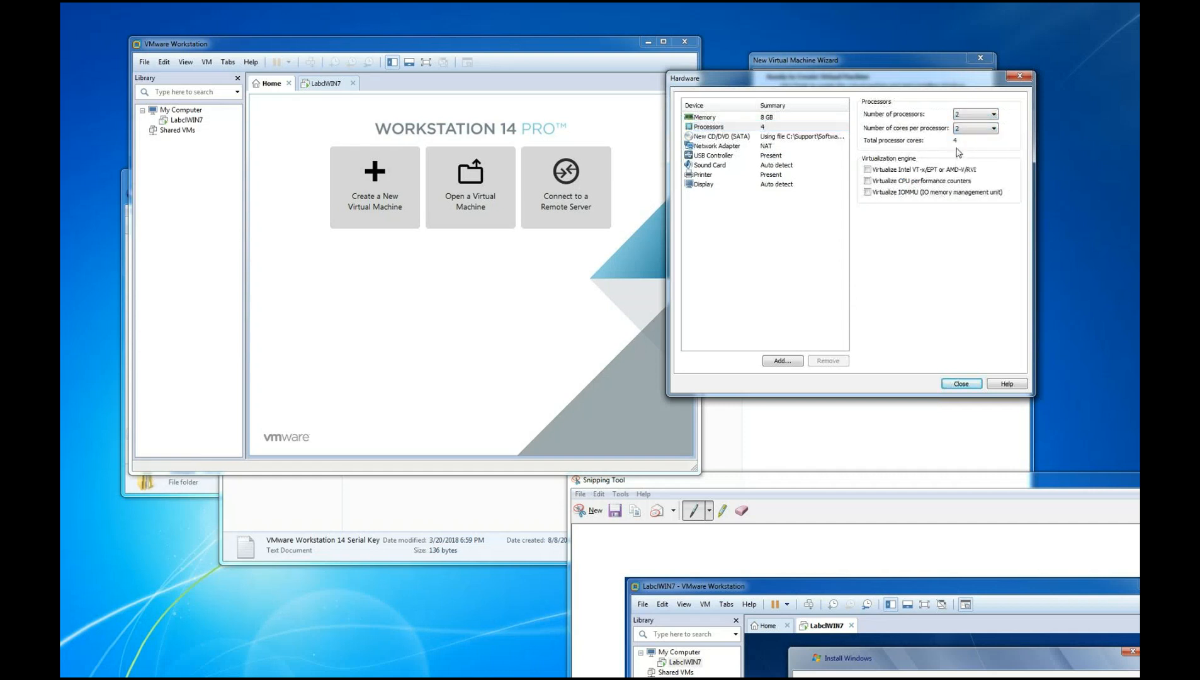
click(962, 384)
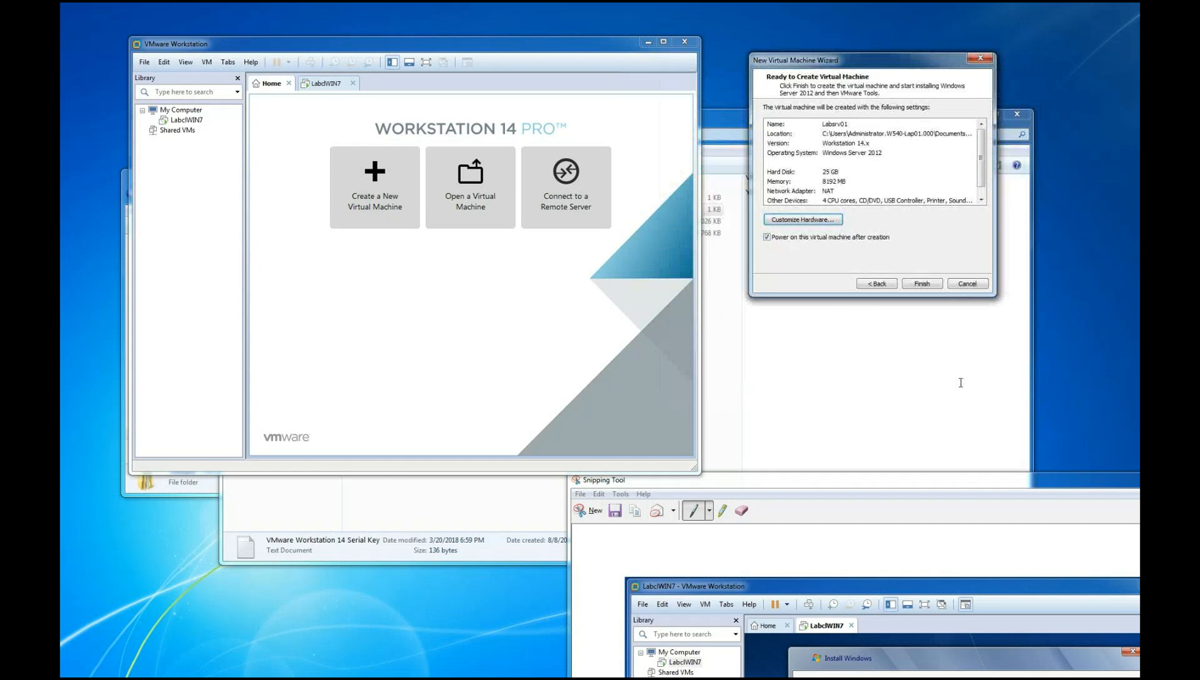
Create and power on the Labsrv01 virtual machine, and minimize the VMWare Workstation 14 folder window
click(920, 284)
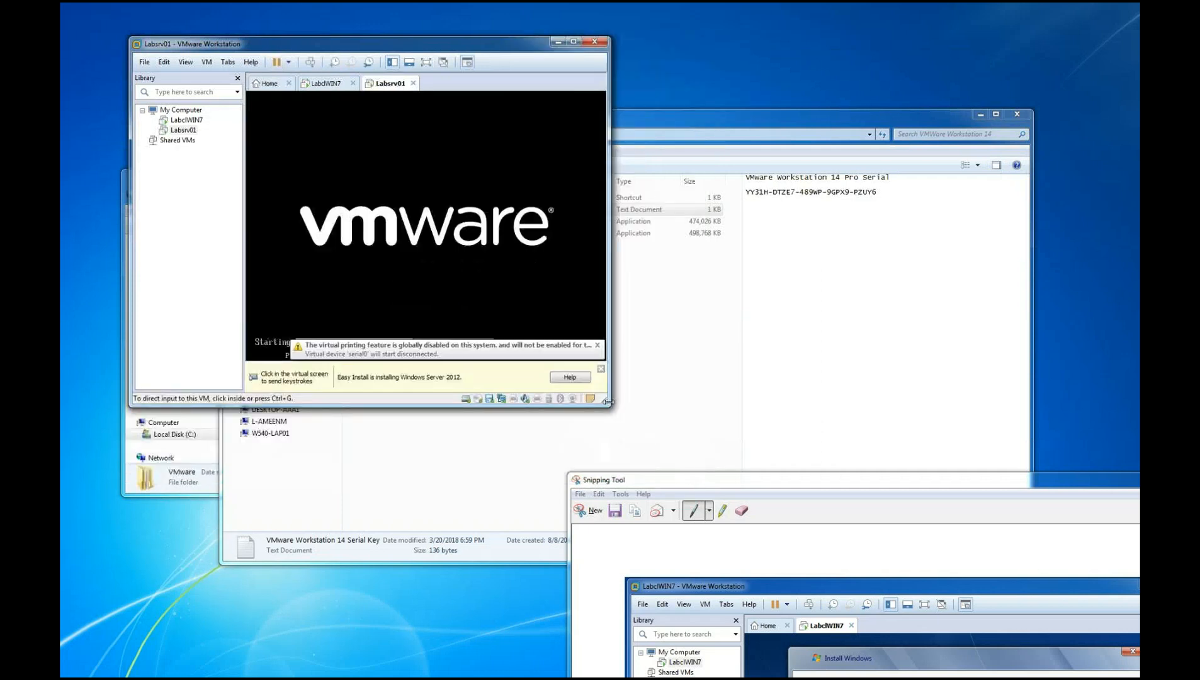
click(610, 407)
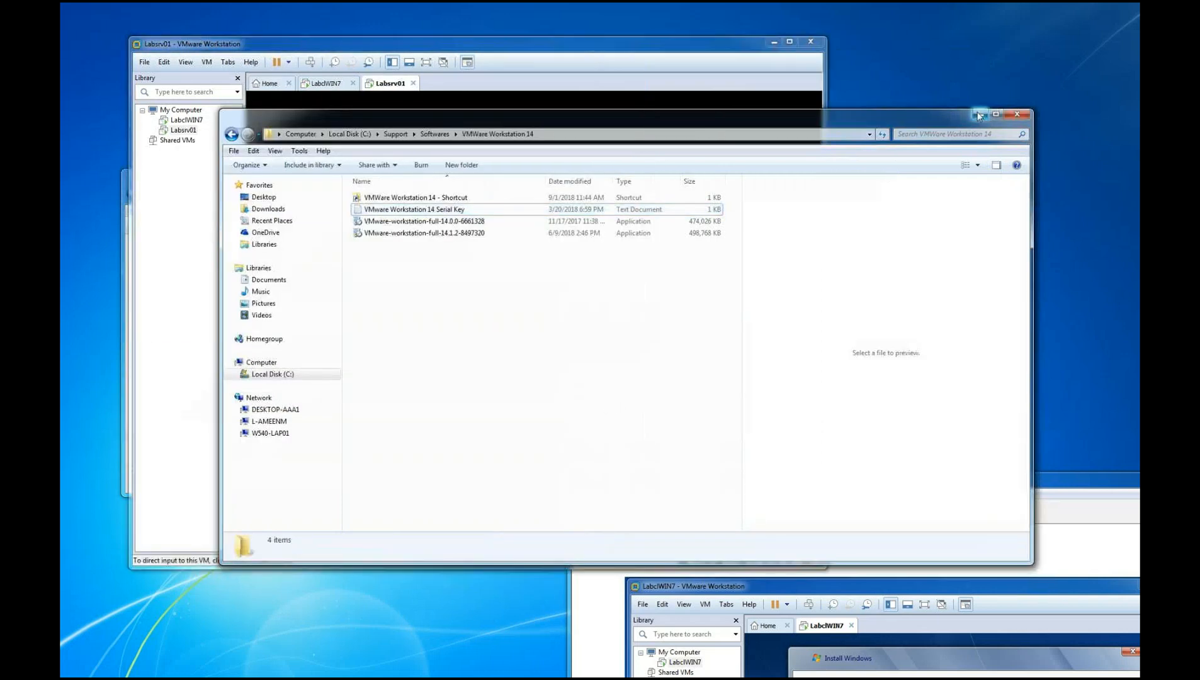
click(980, 115)
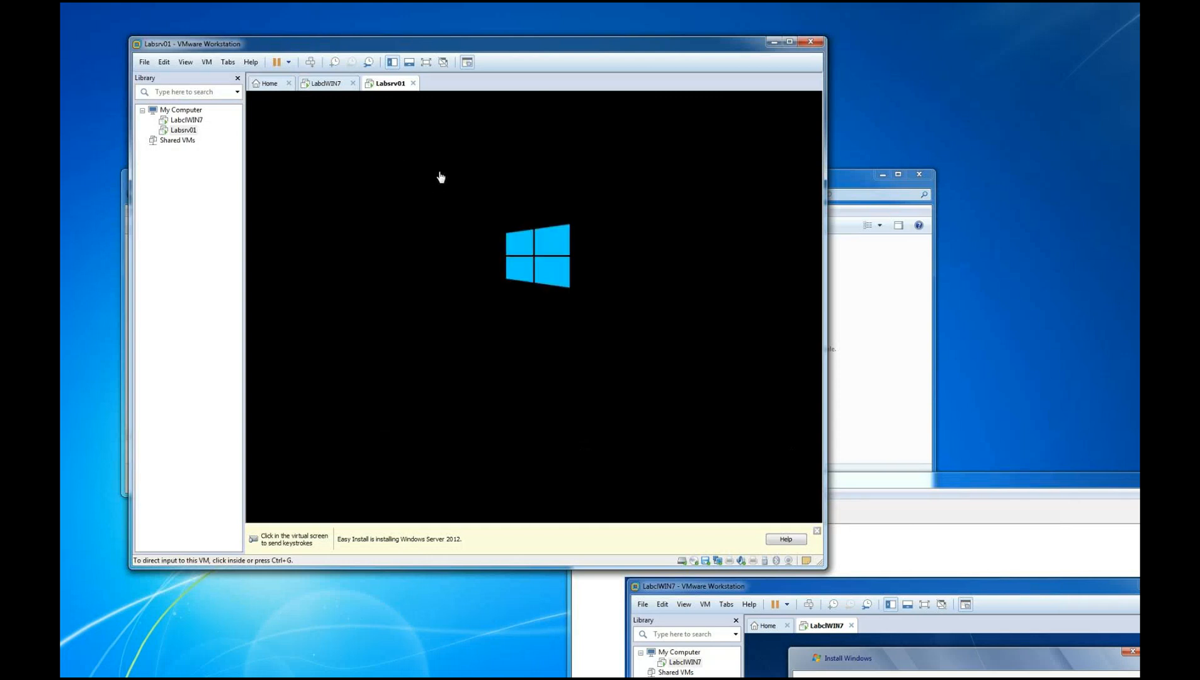
Switch to the LabclWIN7 machine, minimize the ISO folder window, and snip the virtual machine's startup screen
click(326, 85)
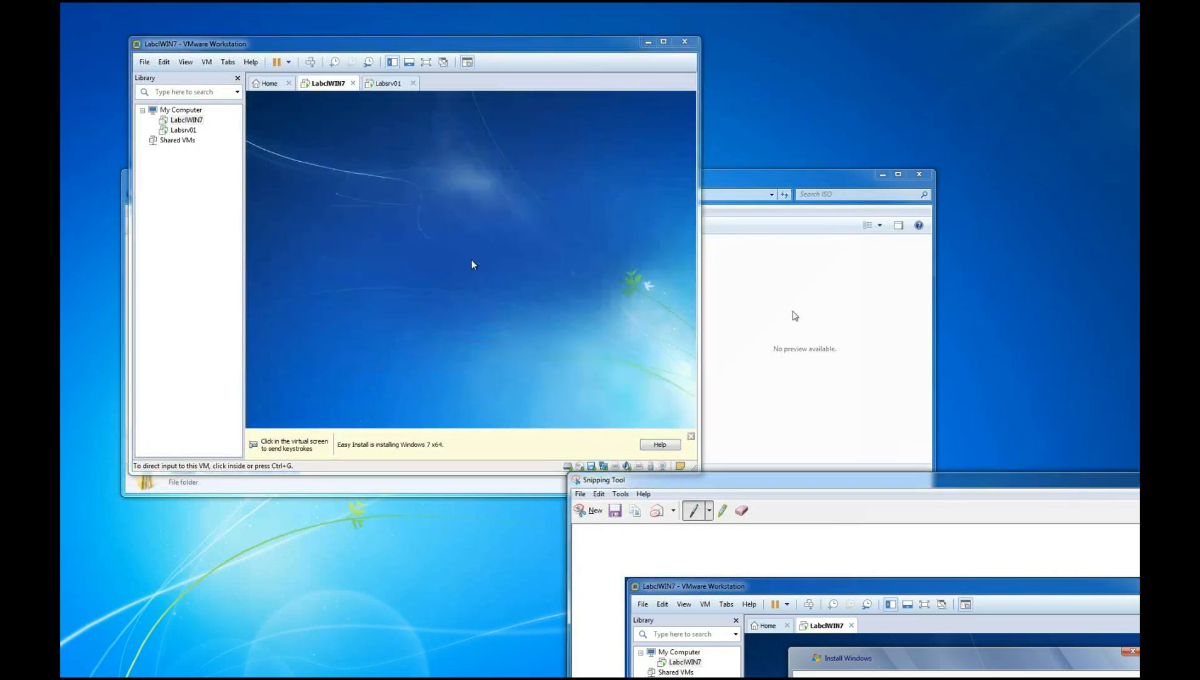
click(792, 312)
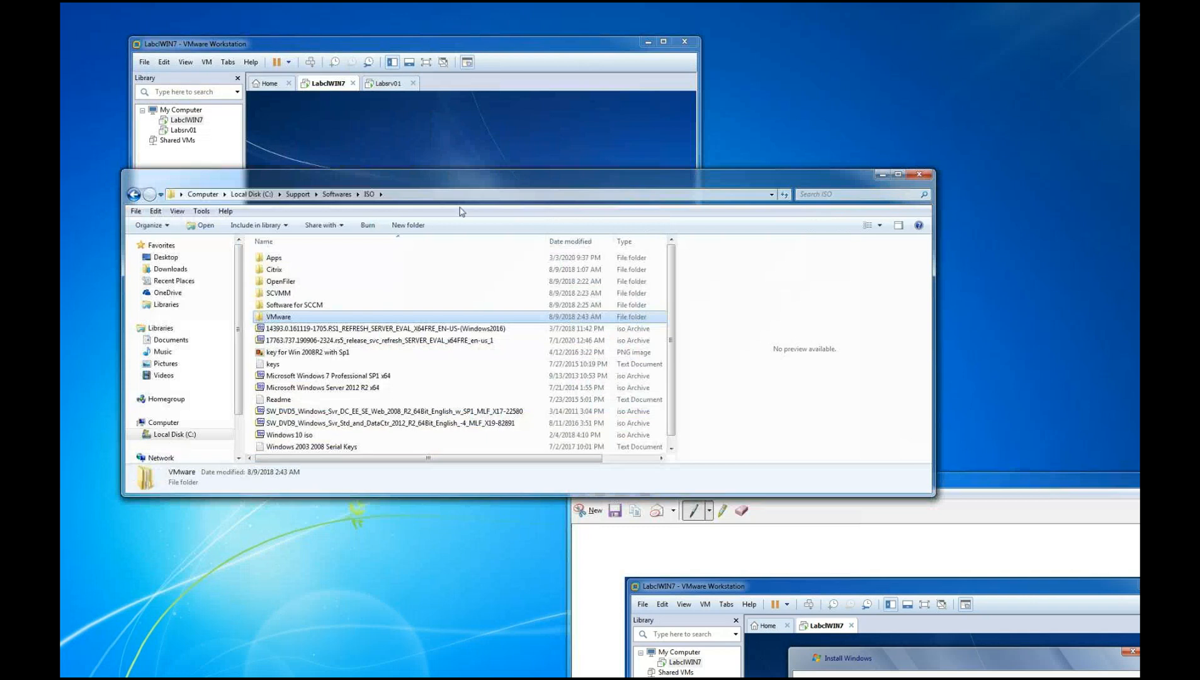
click(881, 175)
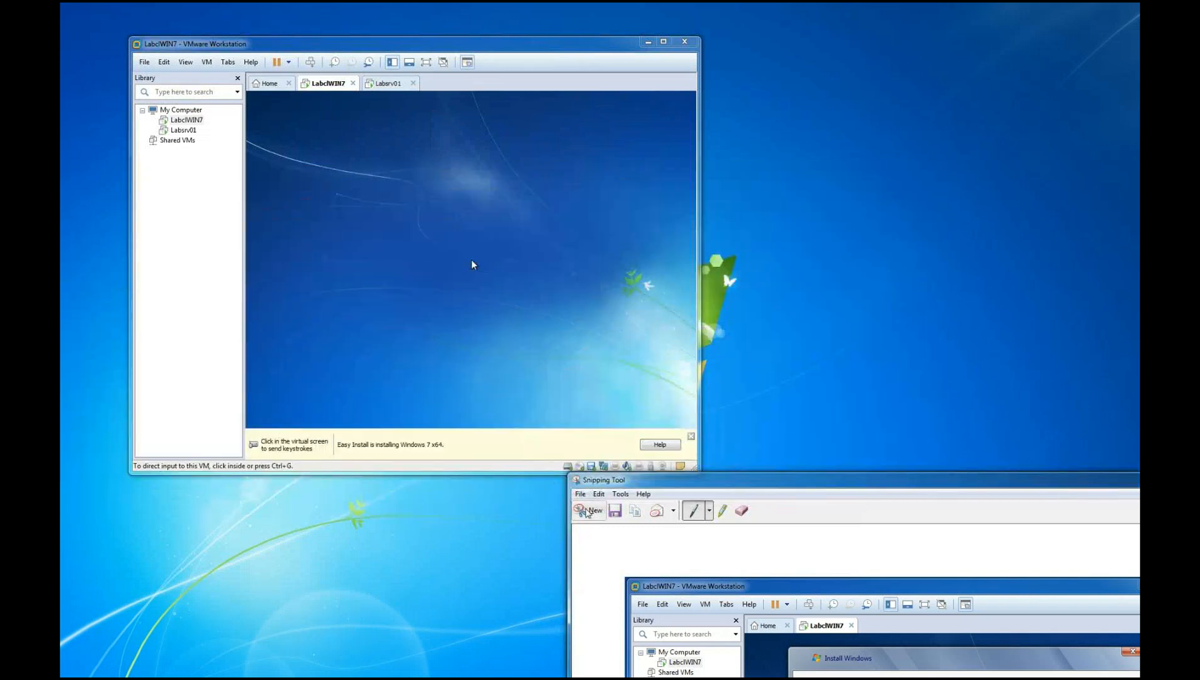
click(592, 512)
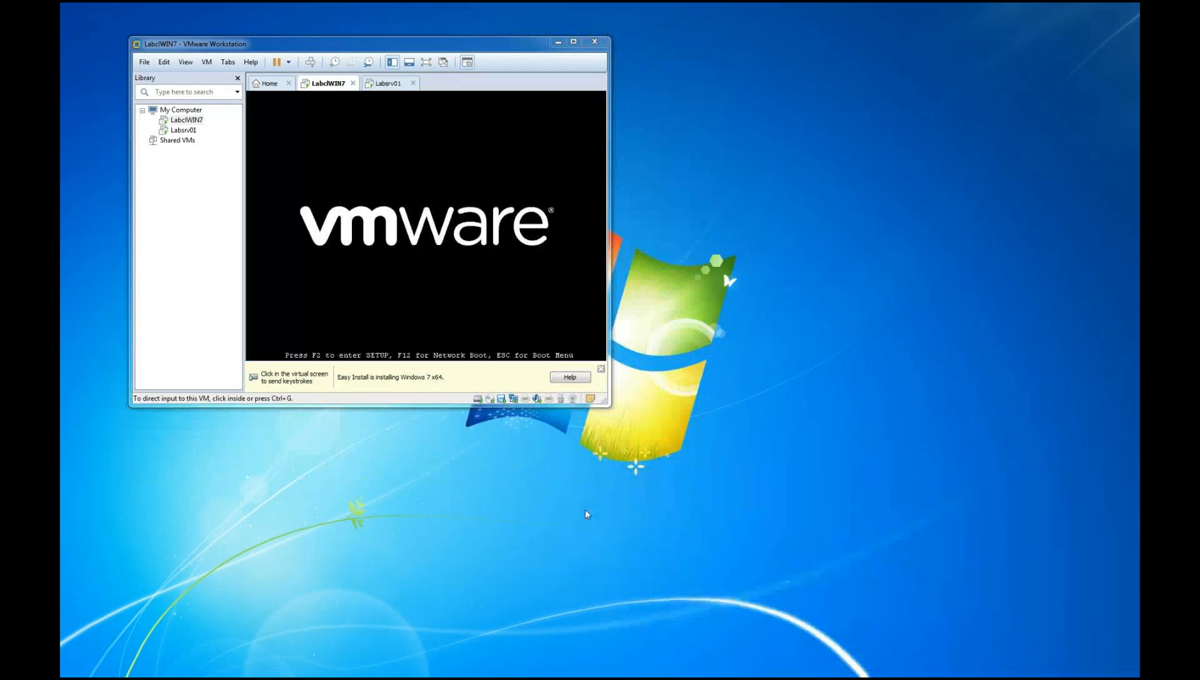
drag(251, 97, 565, 337)
drag(302, 11, 970, 149)
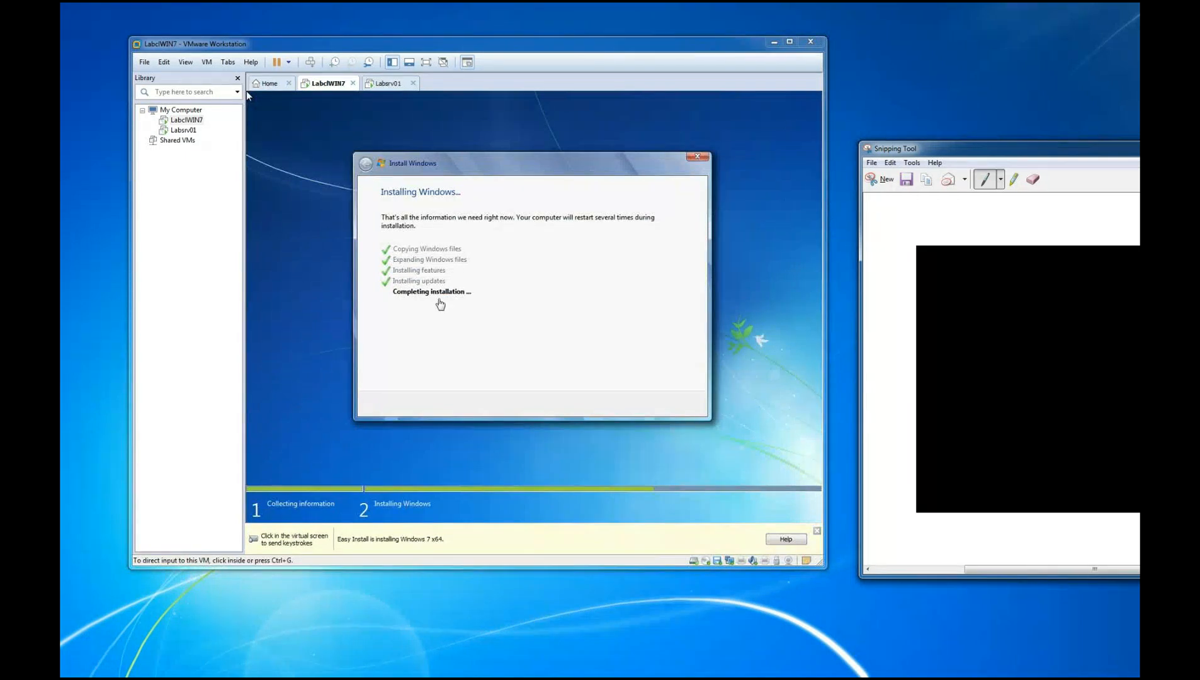
Snip the LabclWIN7 Install Windows dialog at the Completing installation stage, keeping the snip clear of the virtual machine
click(879, 183)
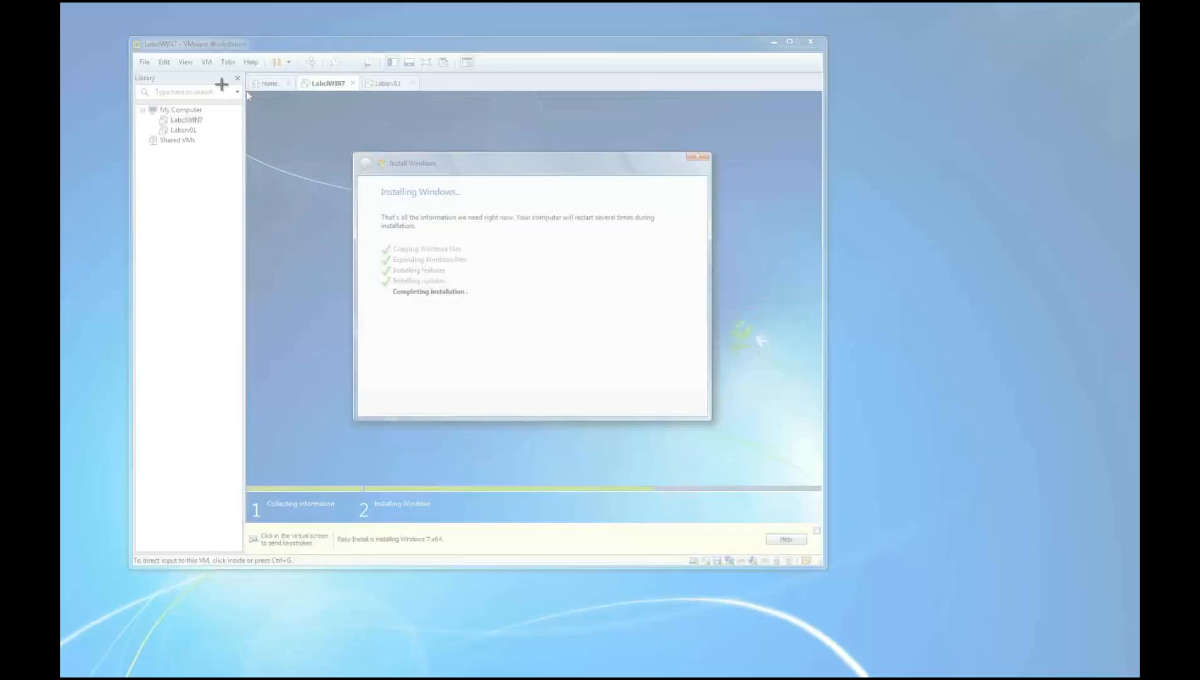
drag(234, 72, 721, 433)
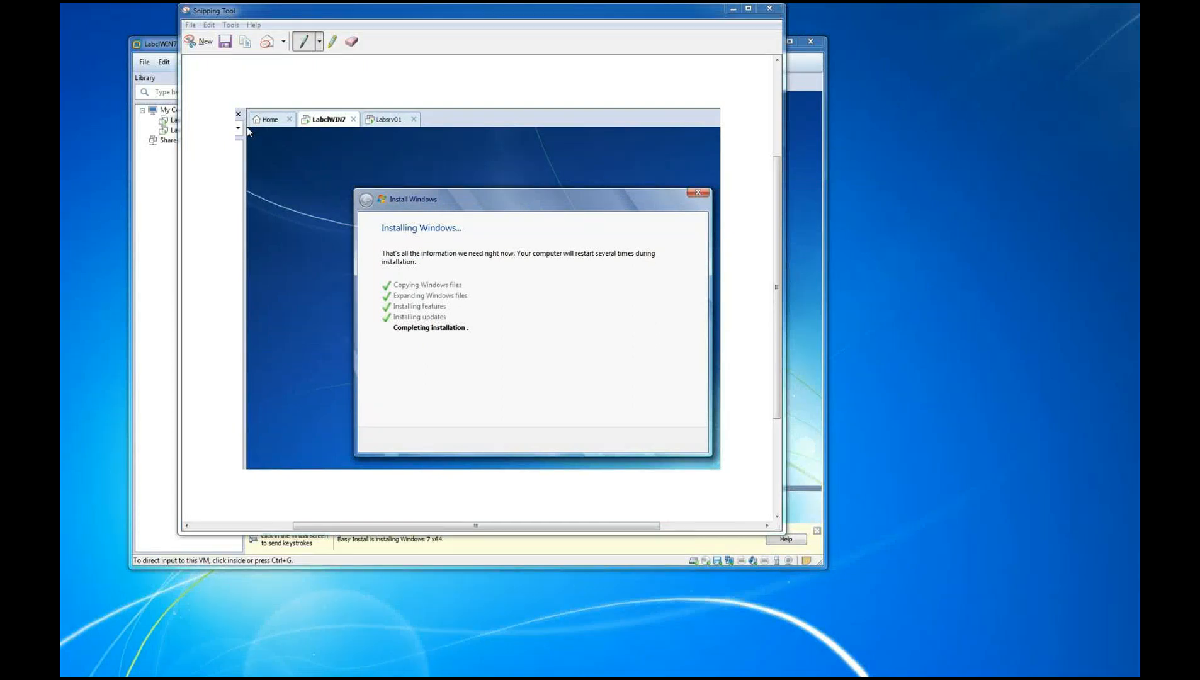
drag(393, 5, 891, 230)
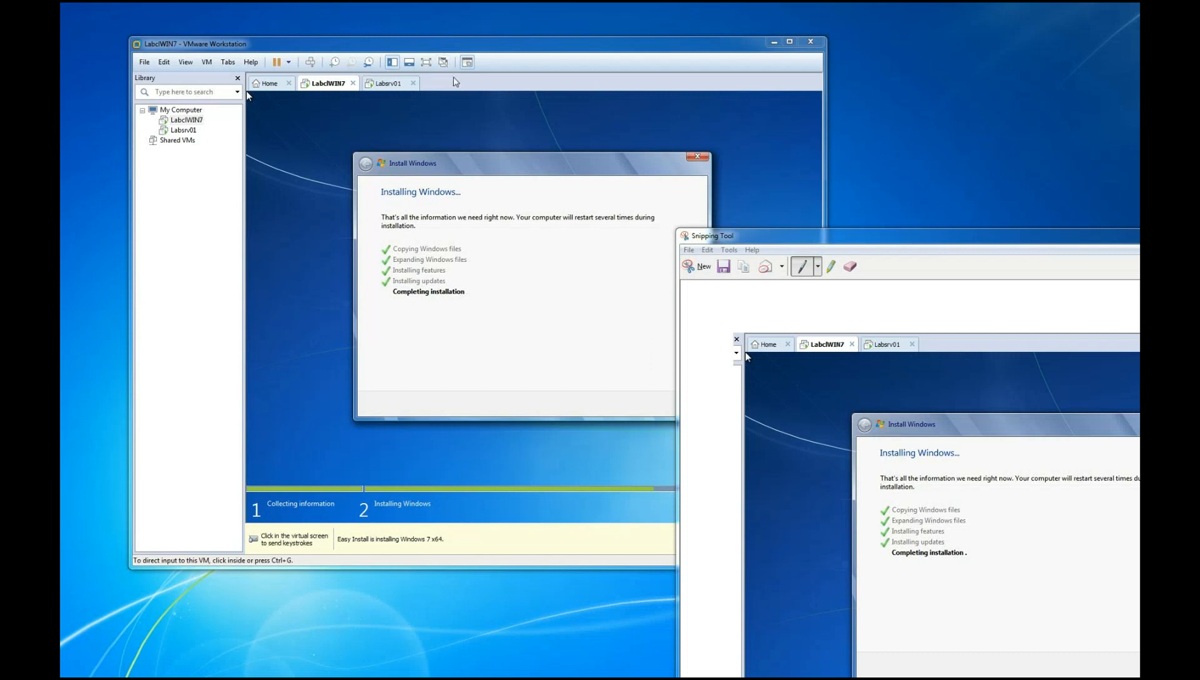
Check the Labsrv01 installation progress, then snip the LabclWIN7 first-use setup screen and move the snip aside
click(390, 83)
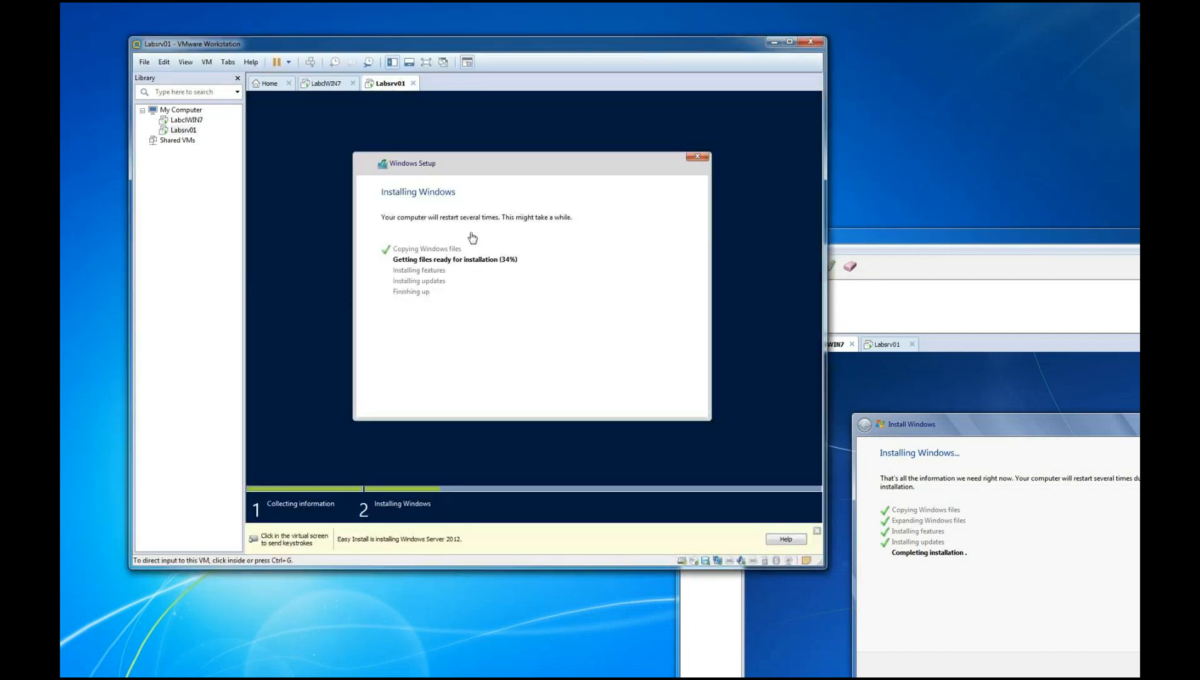
click(338, 87)
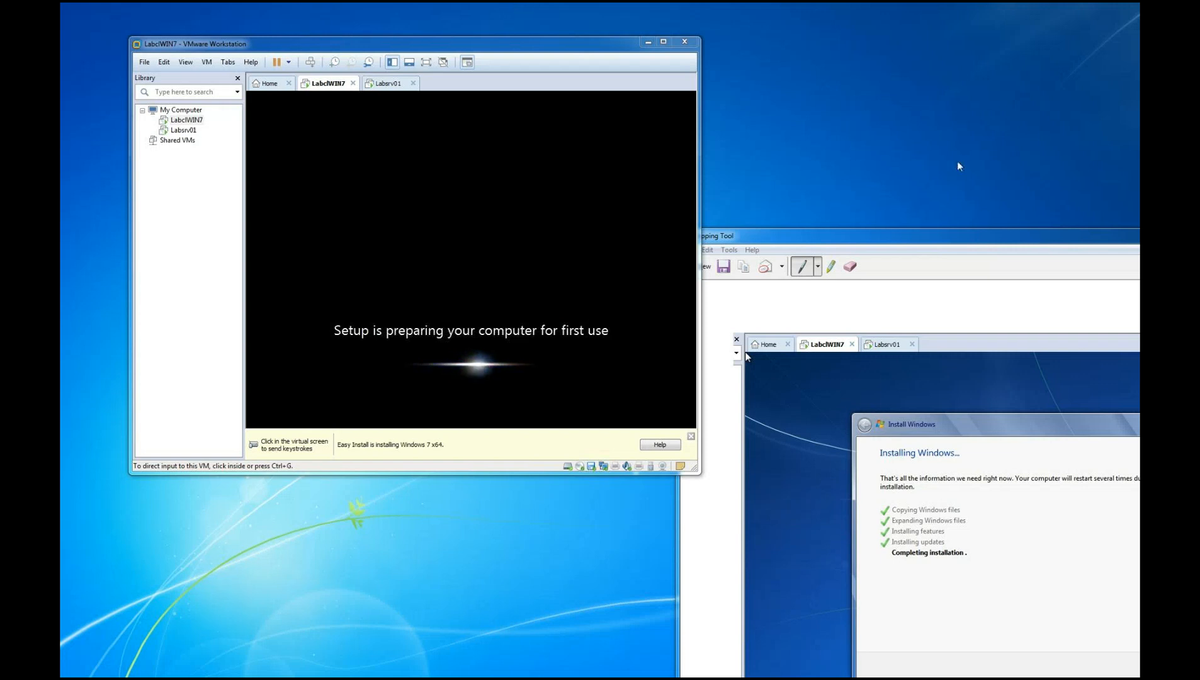
click(803, 250)
click(702, 266)
drag(251, 66, 637, 366)
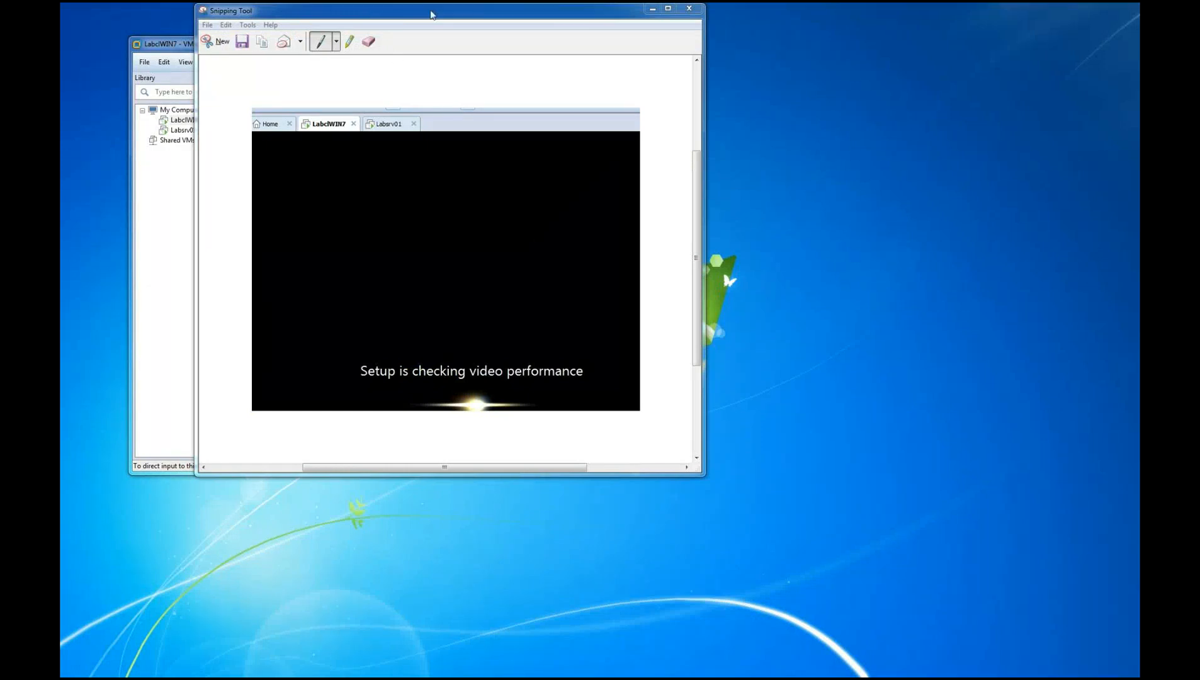
drag(442, 10, 865, 108)
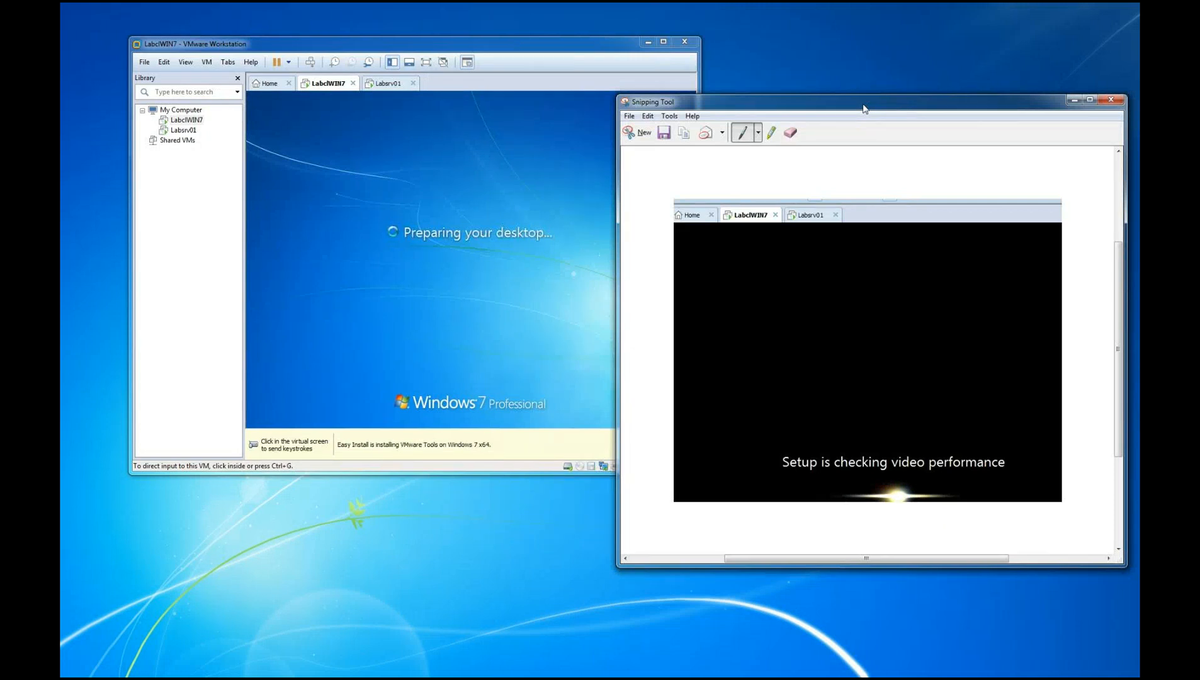
Snip the LabclWIN7 "Preparing your desktop" screen and move the snip beside the virtual machine
click(632, 136)
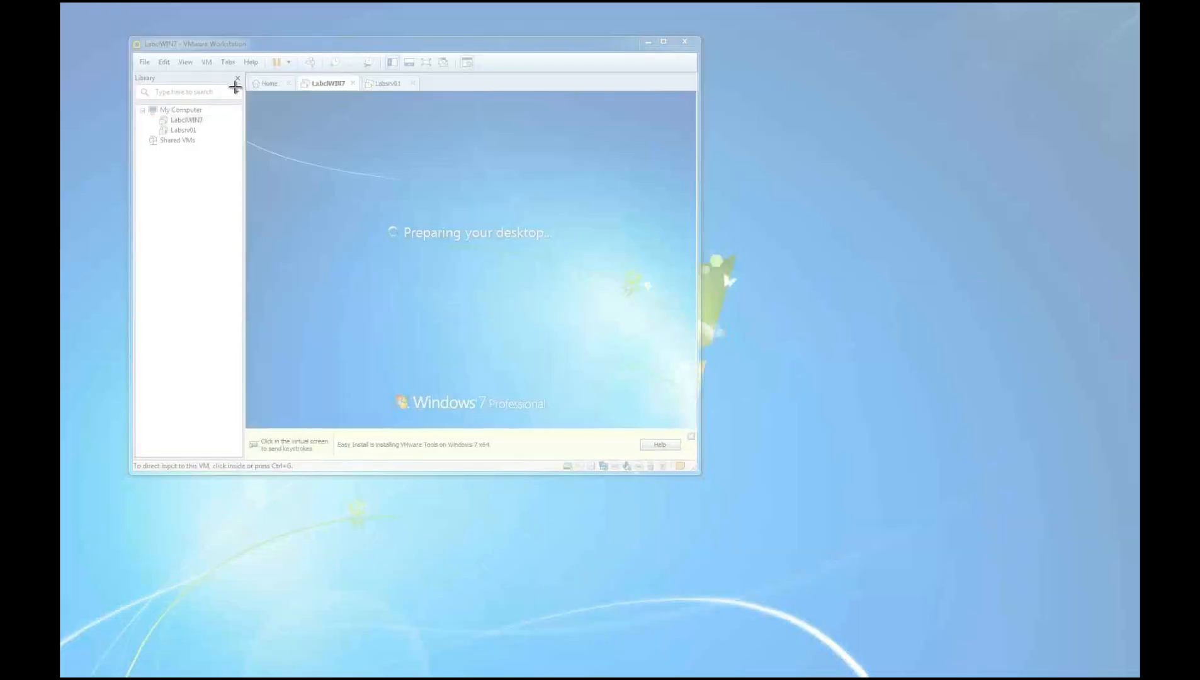
drag(244, 74, 628, 410)
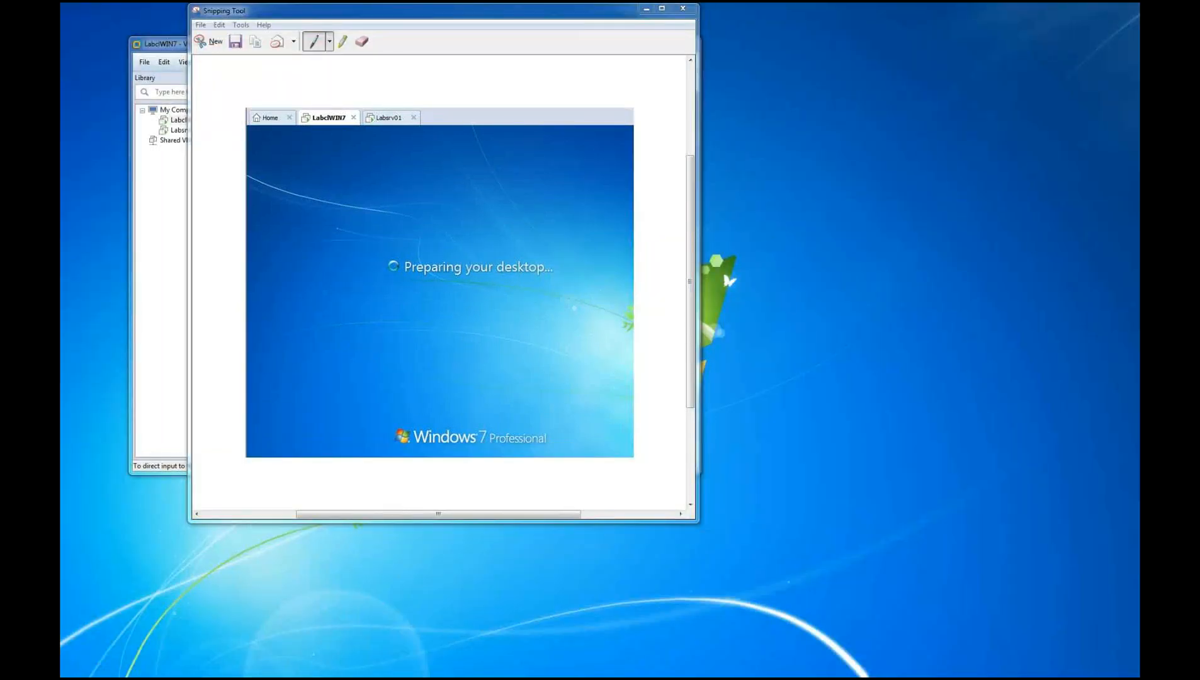
drag(558, 17, 995, 54)
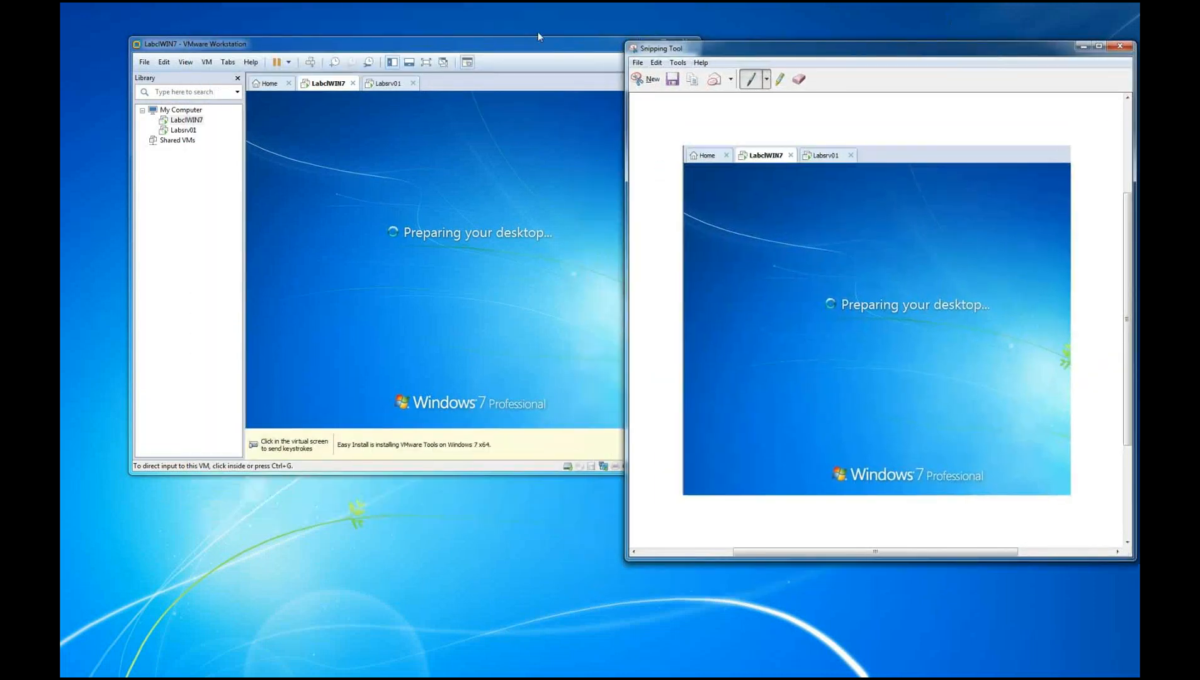
Rearrange the VMware Workstation window and narrow the Snipping Tool window so the two sit side by side without overlapping
click(529, 46)
drag(529, 46, 466, 29)
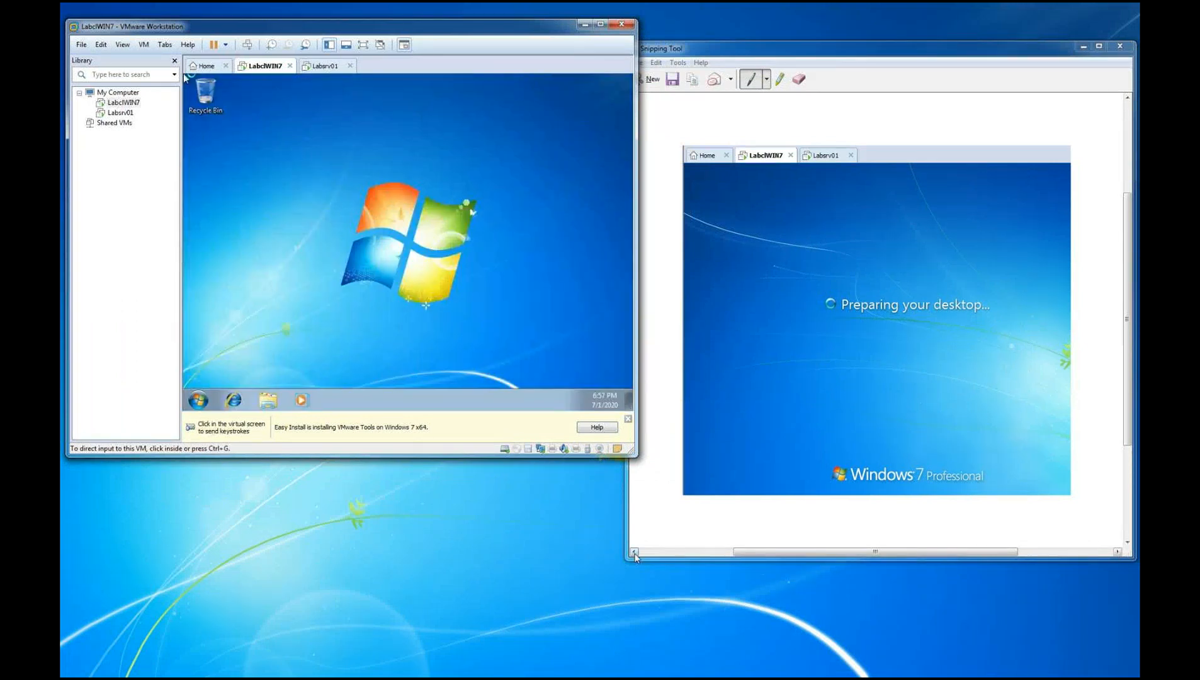
drag(635, 554, 705, 534)
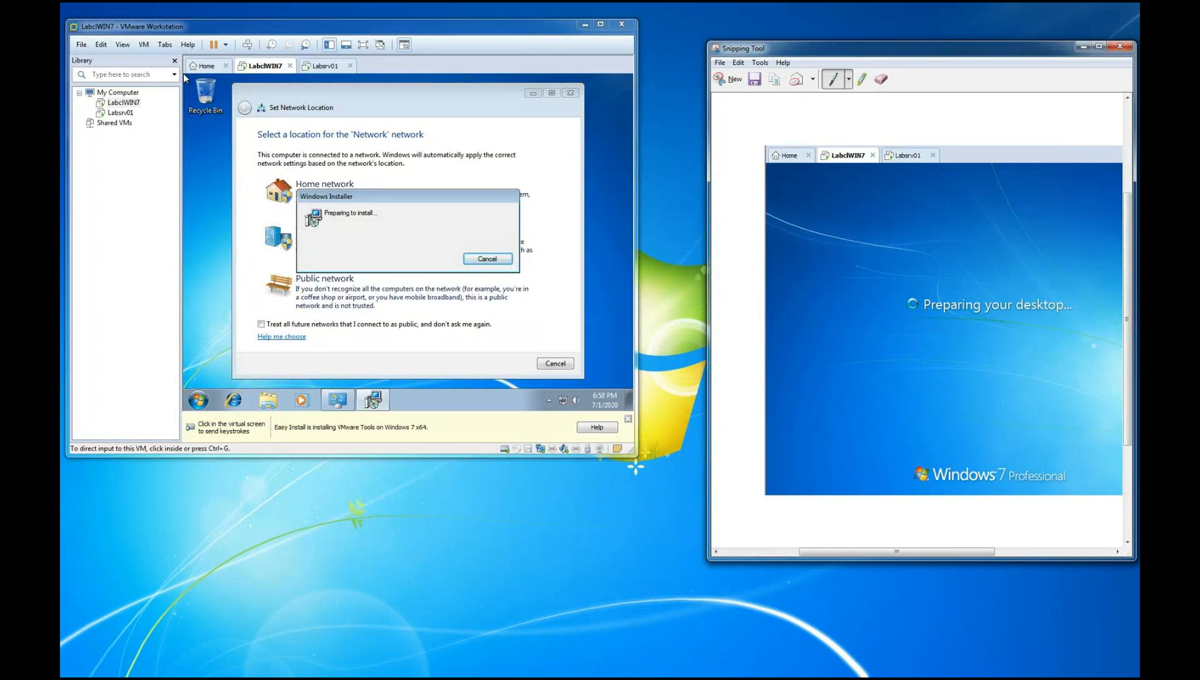
Snip the Windows Installer "Preparing to install" dialog over the network location window in LabclWIN7 and move the snip aside
click(730, 79)
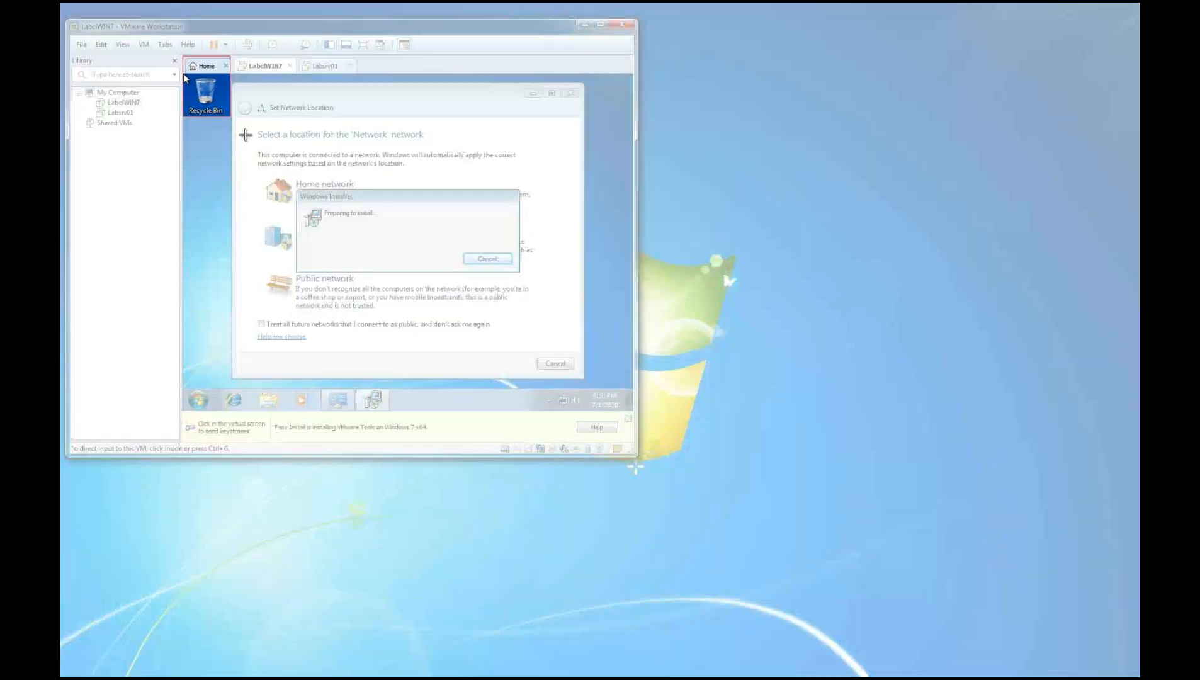
drag(245, 135, 610, 376)
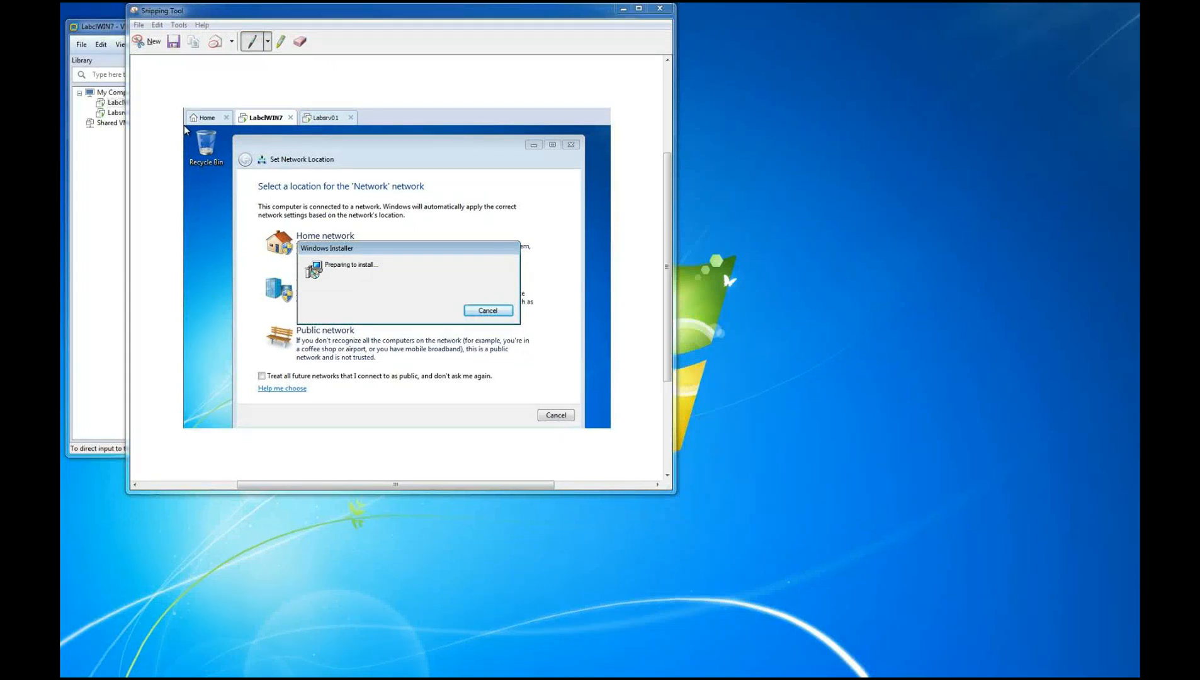
drag(507, 12, 1042, 83)
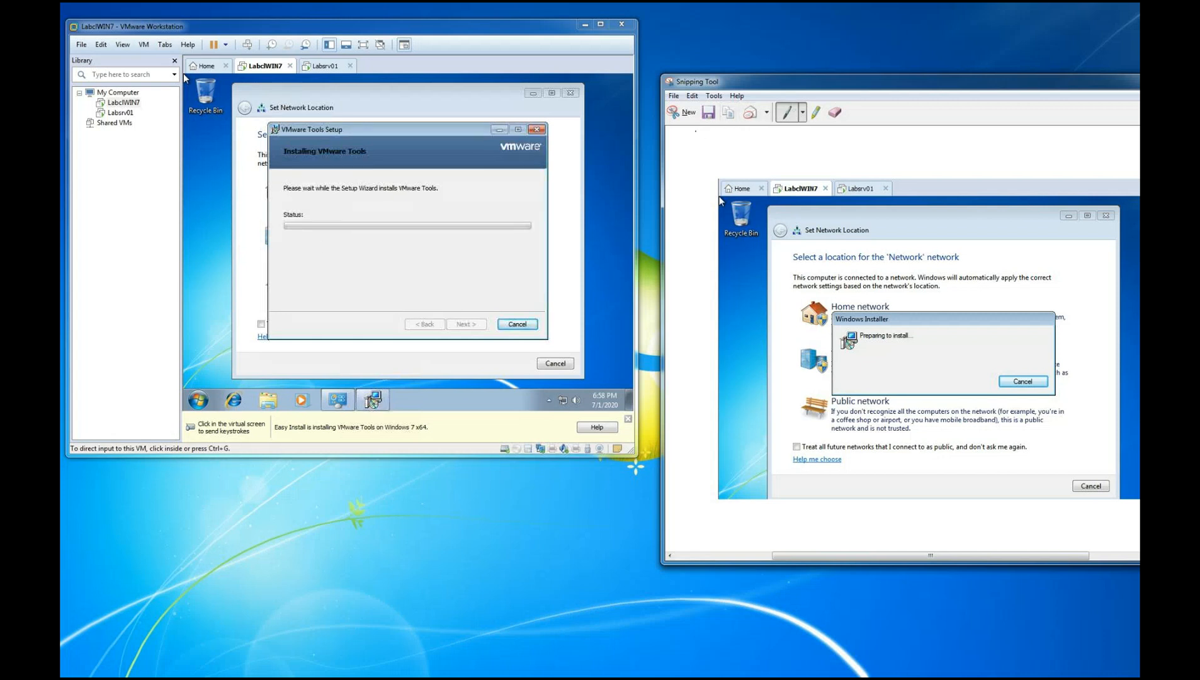
Snip the VMware Tools Setup window at the start of its installation and move the snip aside
click(681, 114)
drag(227, 77, 588, 383)
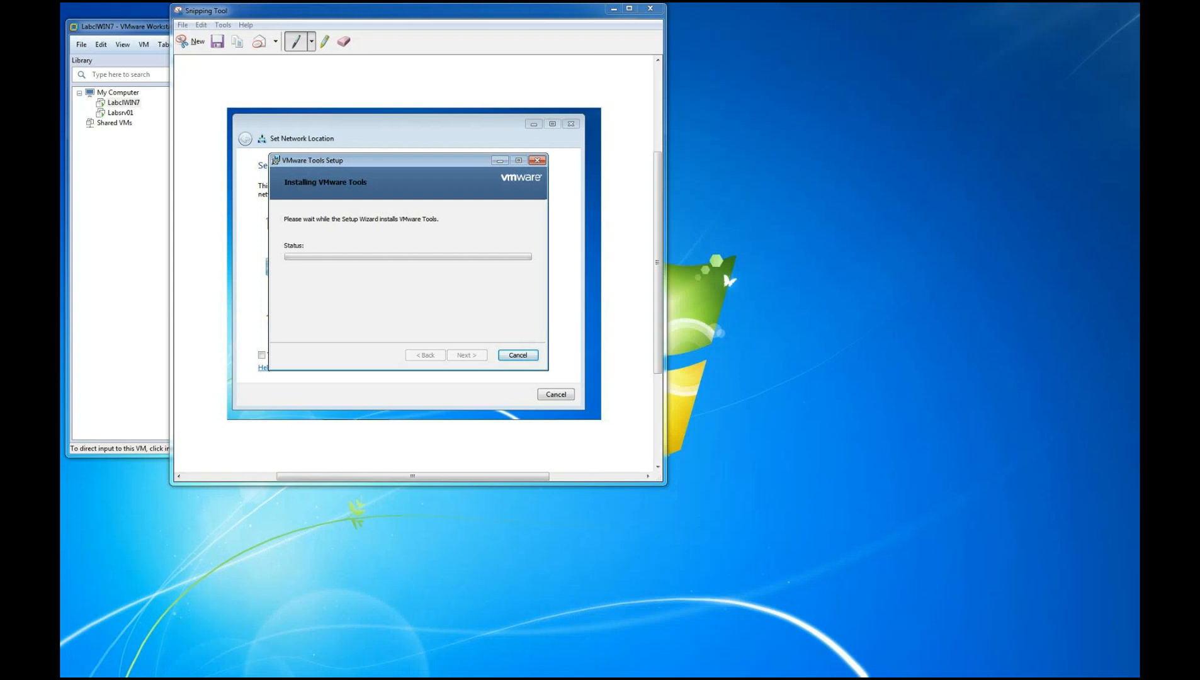
drag(352, 11, 835, 75)
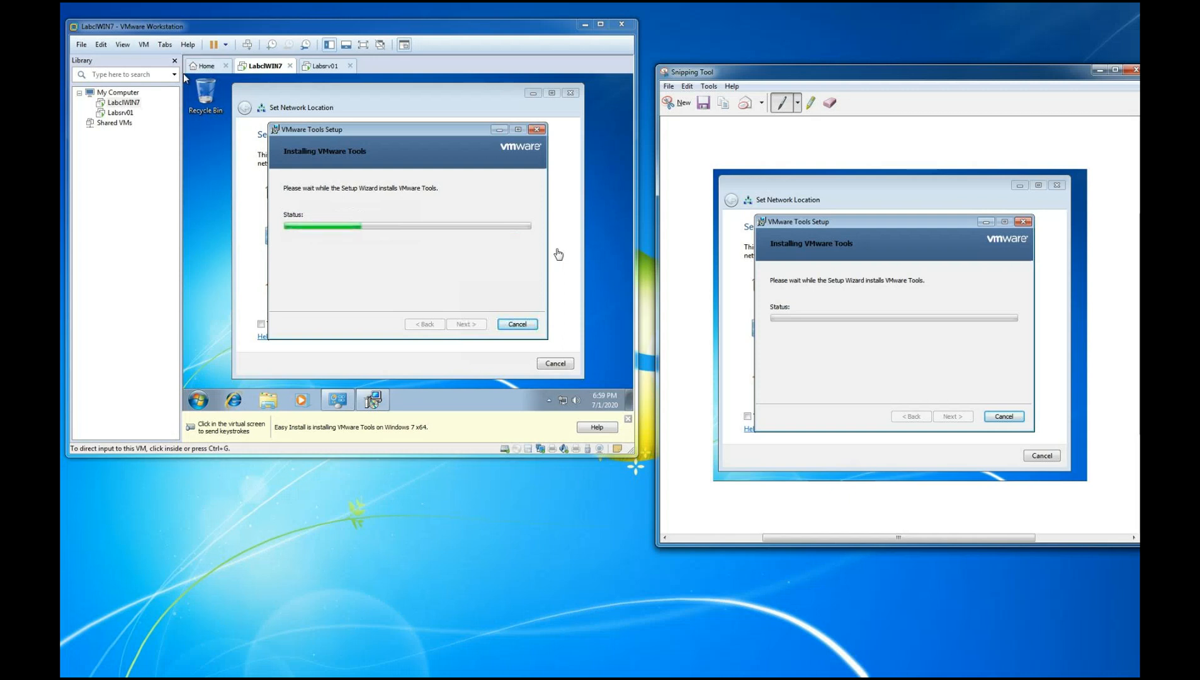
Snip the VMware Tools Setup window at the Installing Thin Print drivers stage and move the snip aside
click(674, 105)
drag(257, 119, 564, 357)
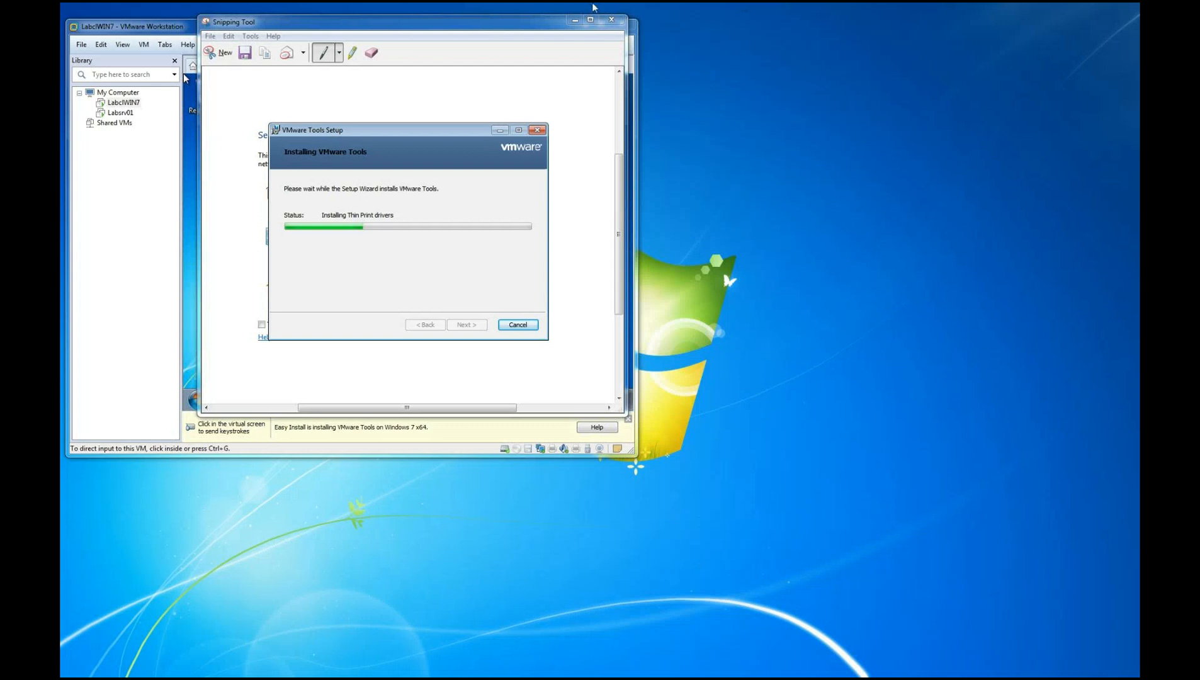
click(516, 26)
drag(516, 26, 975, 78)
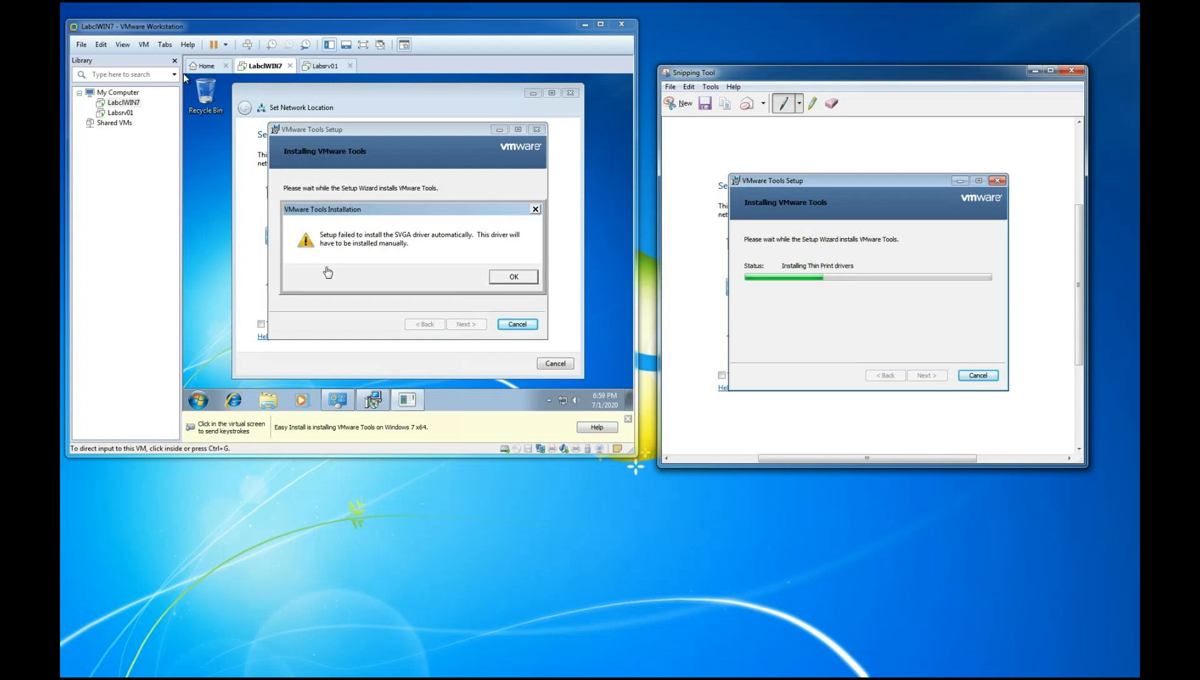
Snip the VMware Tools Installation warning about the SVGA driver and move the snip aside
click(689, 107)
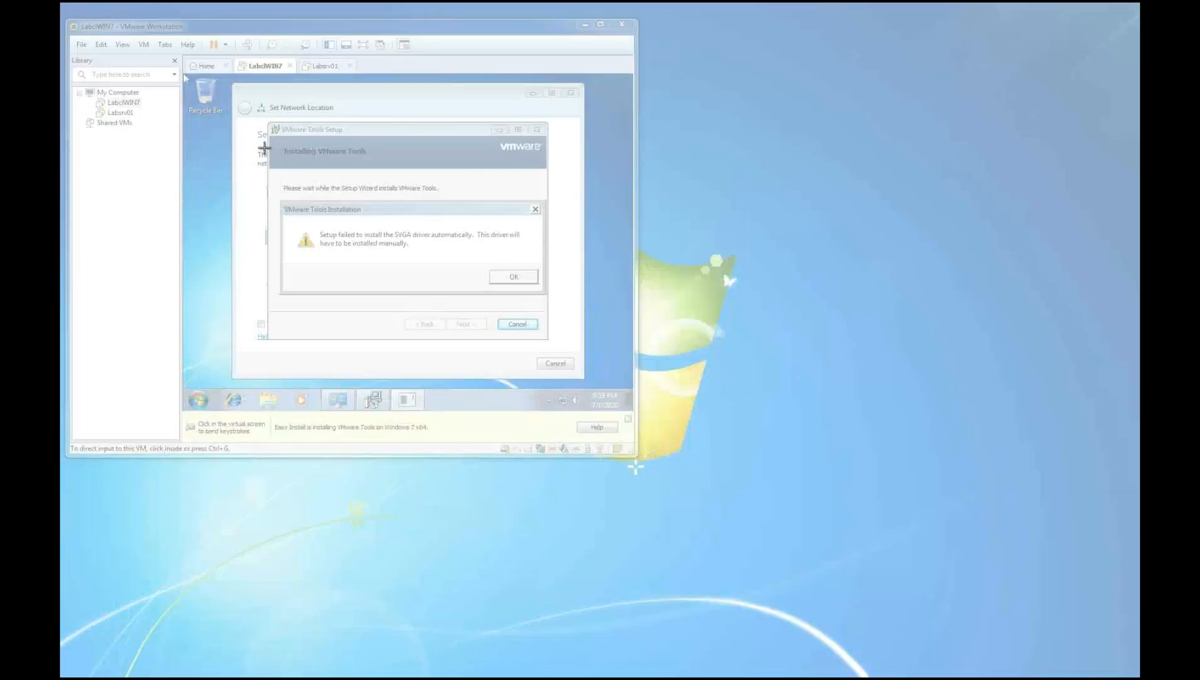
drag(221, 82, 596, 382)
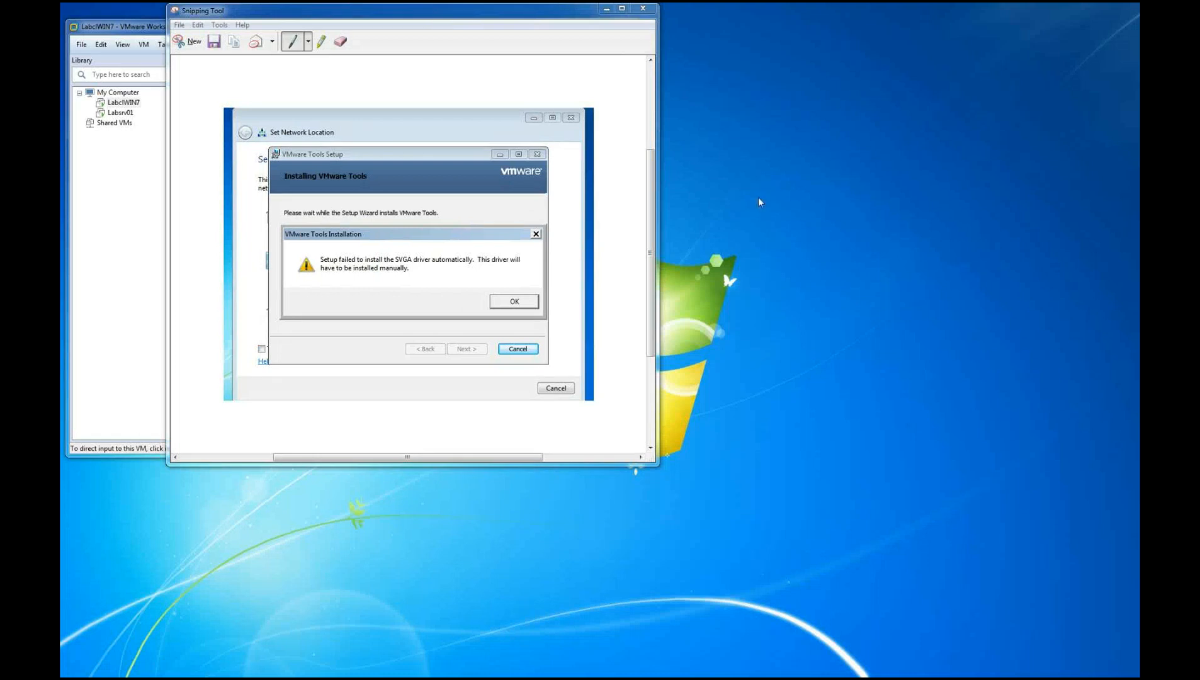
drag(509, 19, 913, 139)
Dismiss the SVGA driver warning in LabclWIN7 and close the Set Network Location window
click(538, 241)
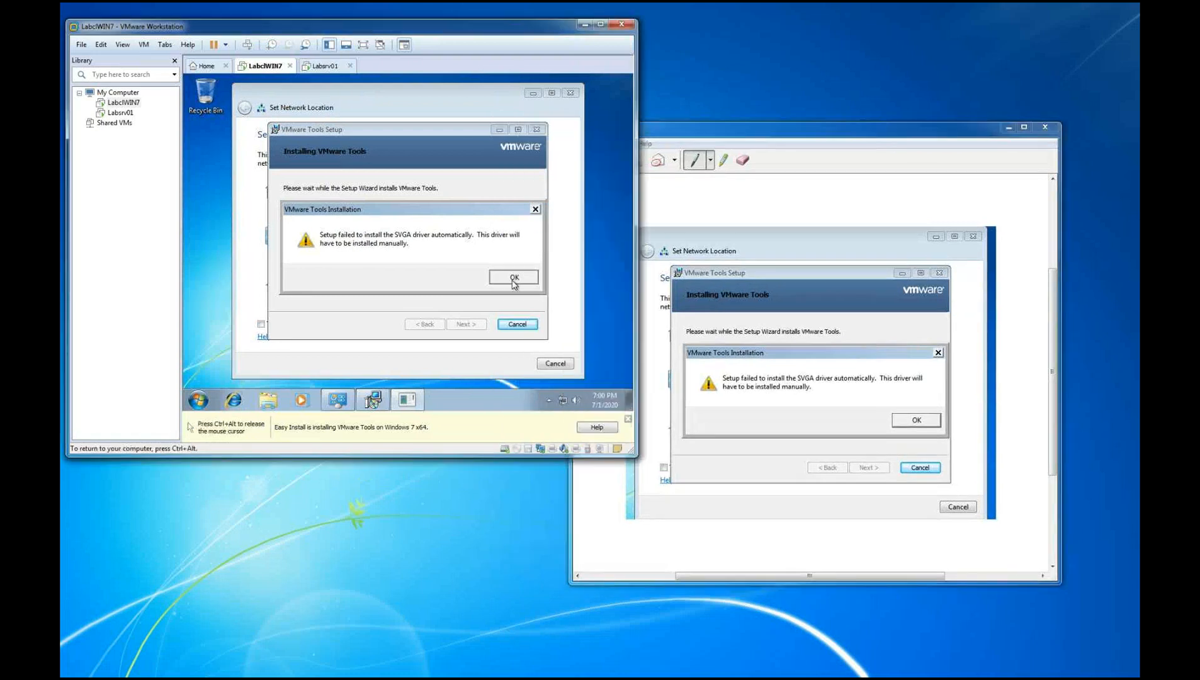
click(514, 277)
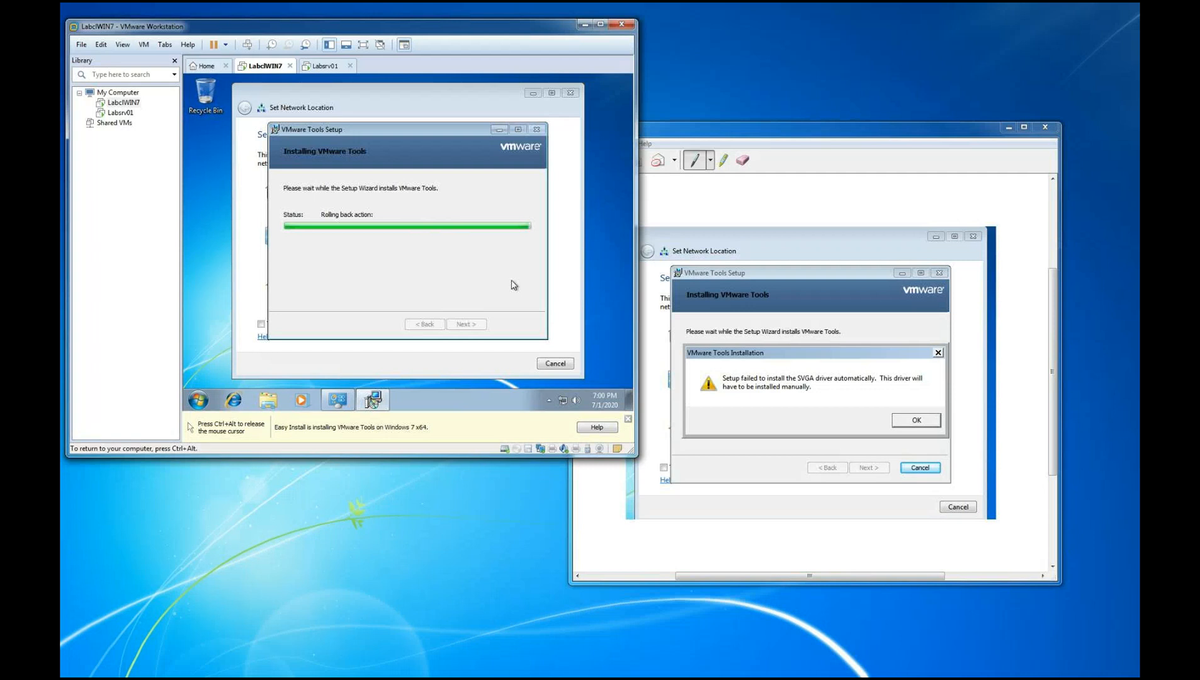
click(572, 92)
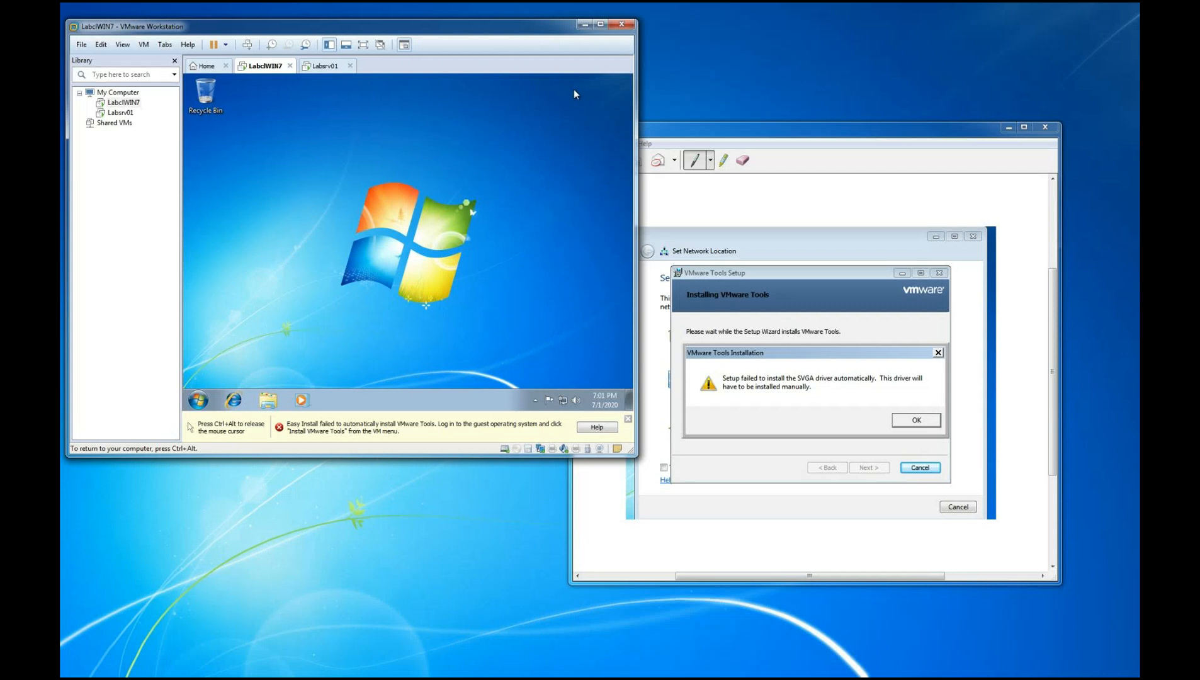
Close the Easy Install notice for LabclWIN7 and enlarge the VMware Workstation window
key(ctrl+alt)
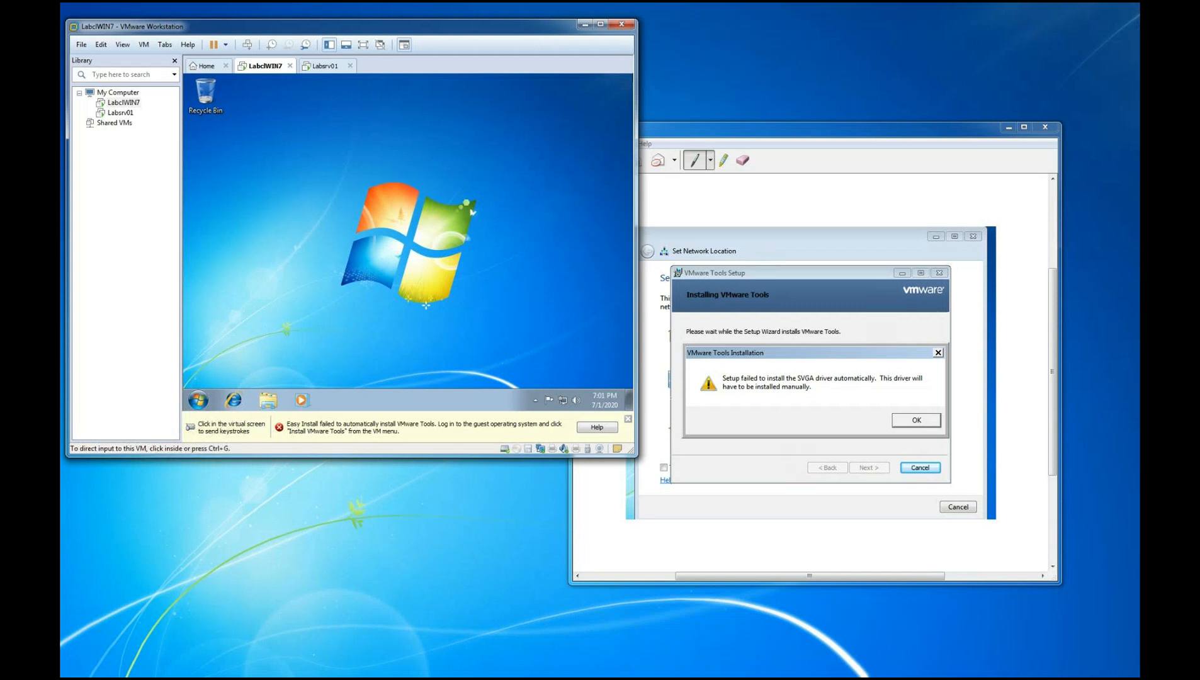
click(628, 418)
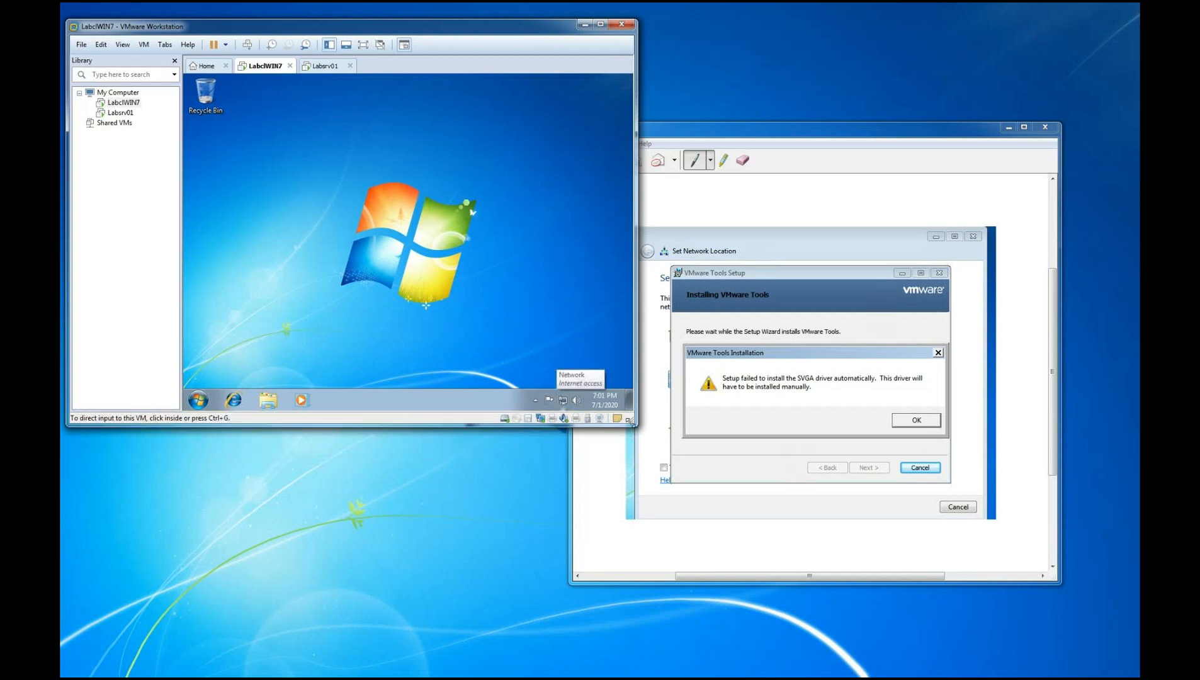
drag(632, 422, 789, 578)
Open Control Panel in the LabclWIN7 guest and switch its view to small icons
click(295, 492)
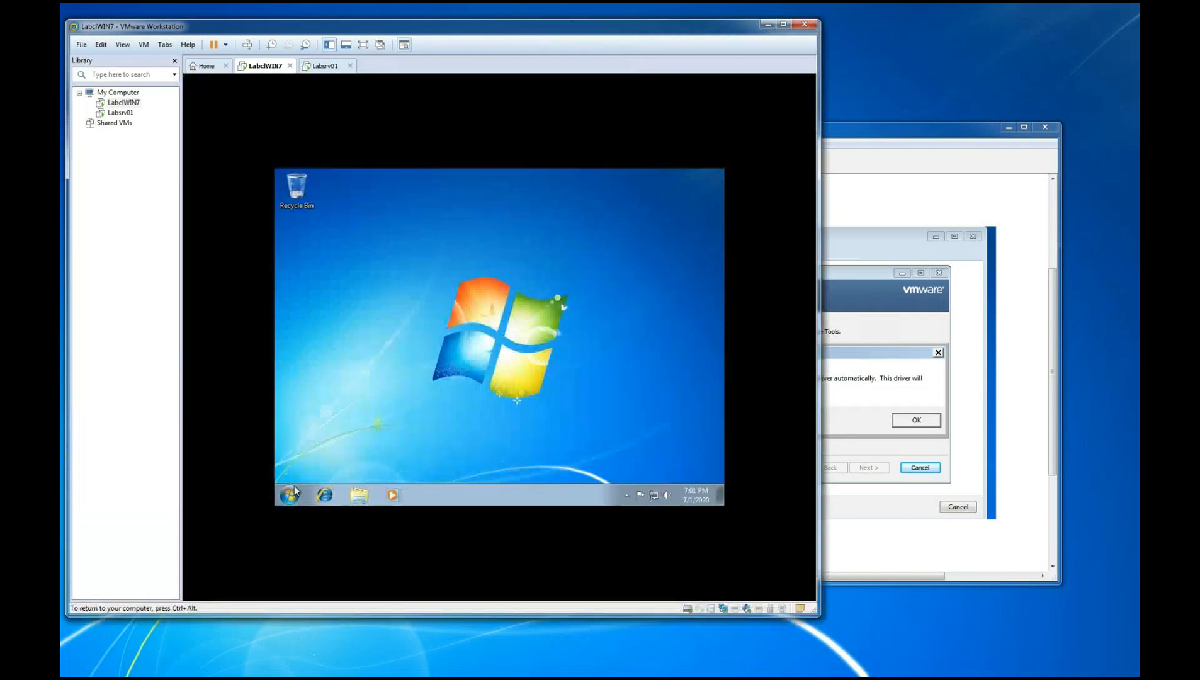
click(293, 493)
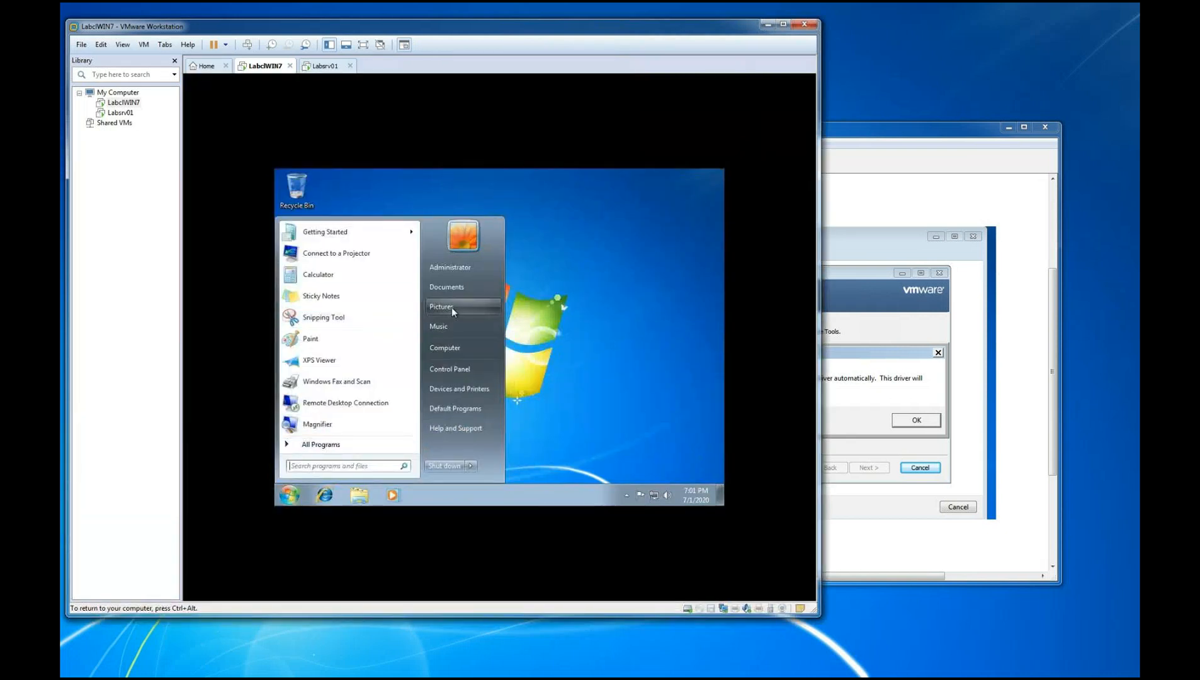
click(444, 370)
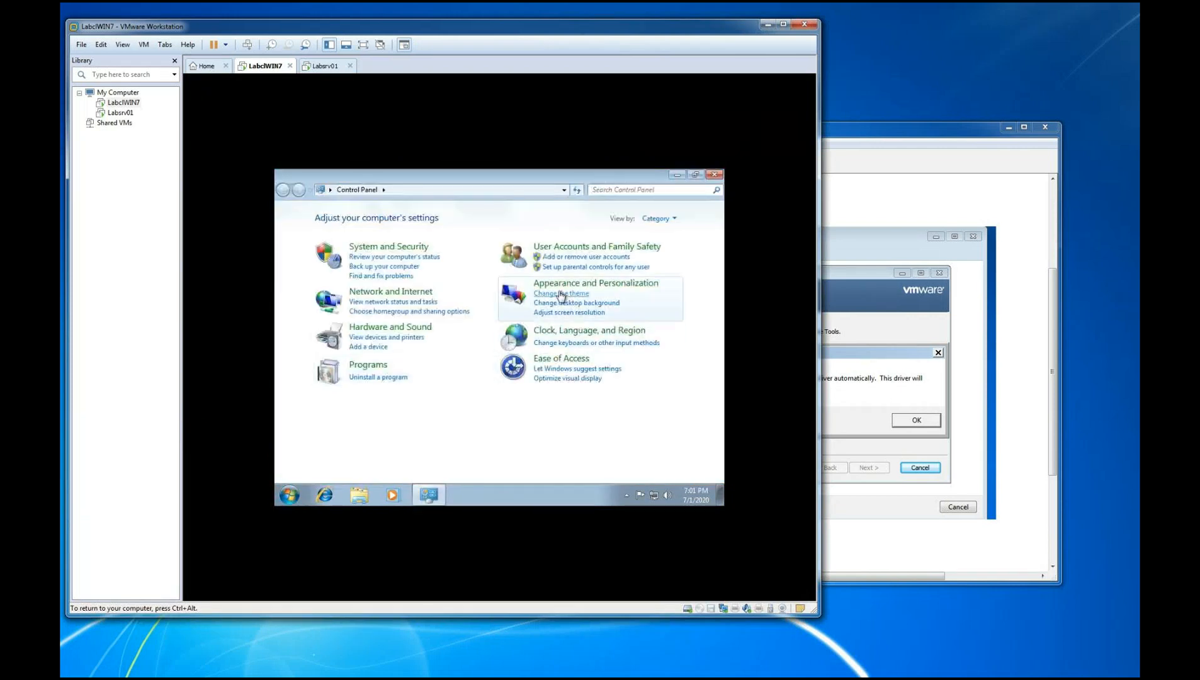
click(673, 221)
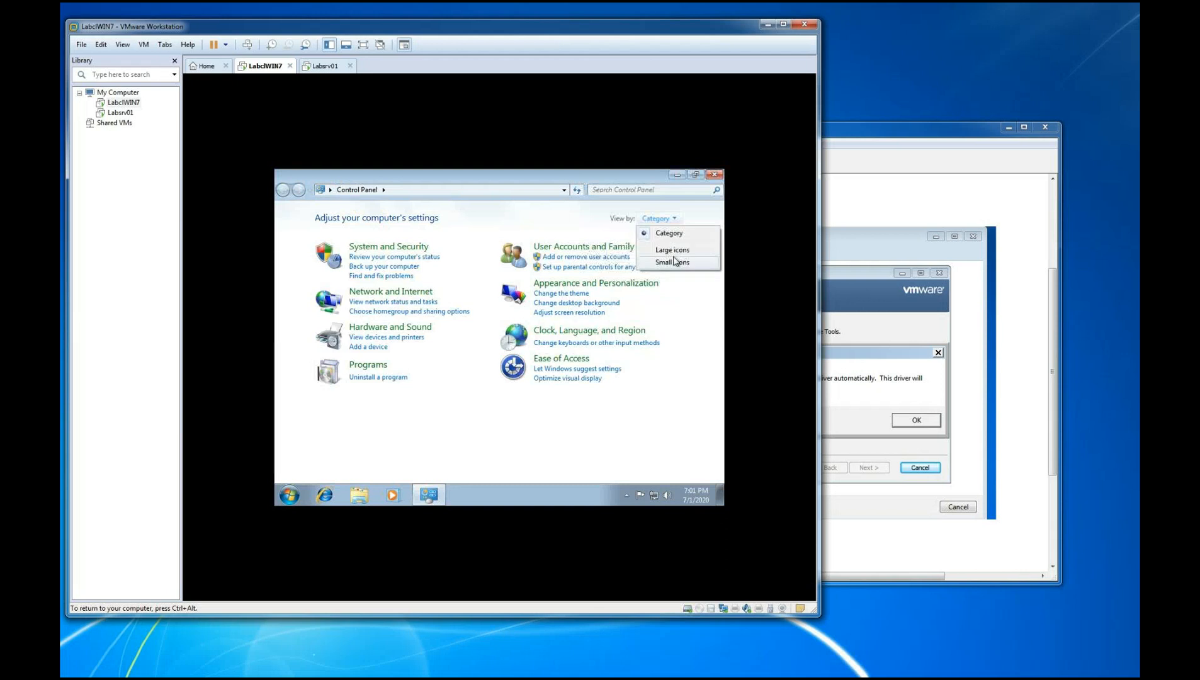
click(672, 251)
scroll(531, 420, down, 5)
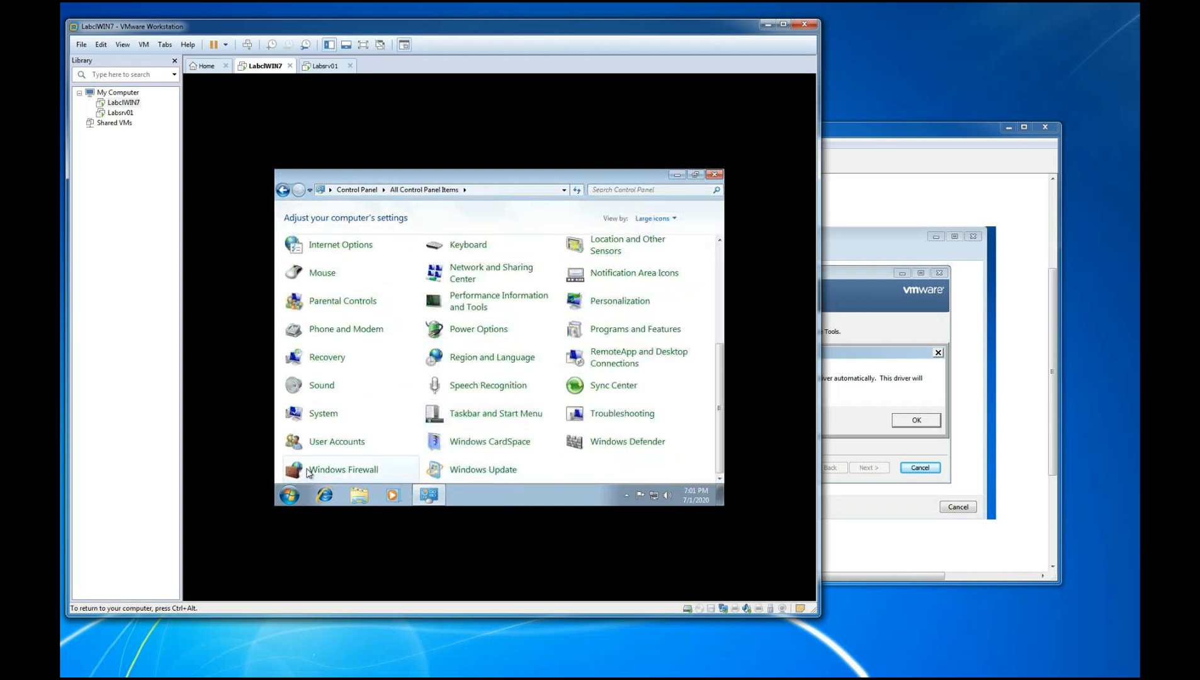
click(680, 221)
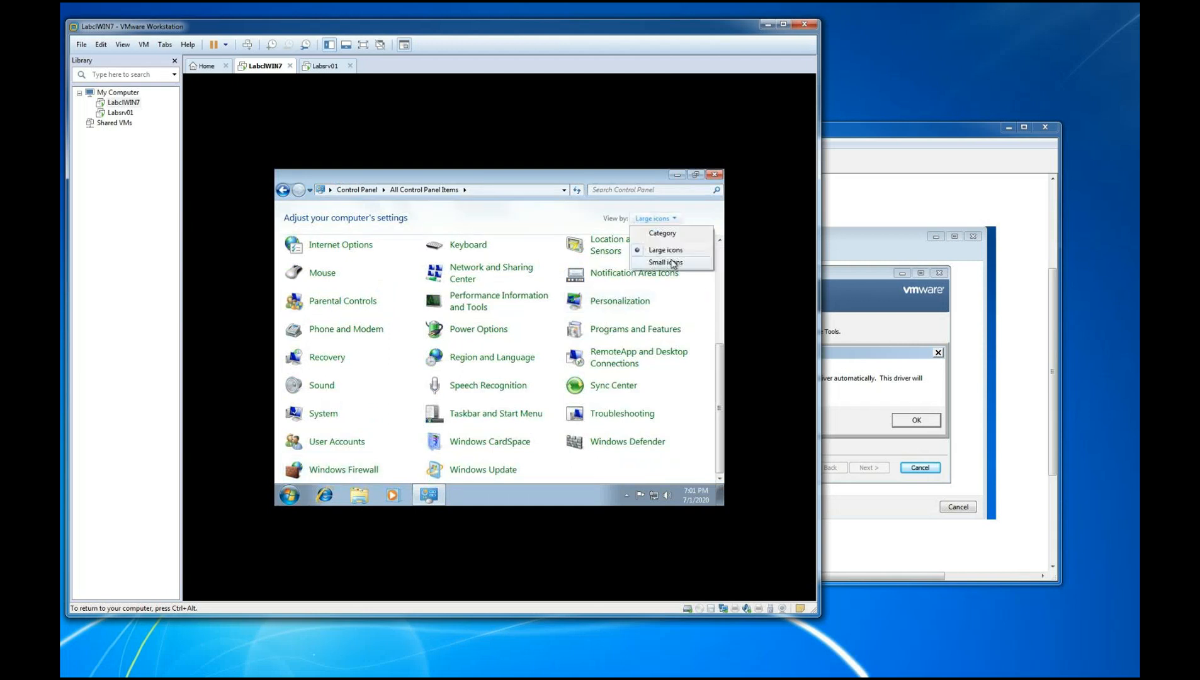
click(674, 263)
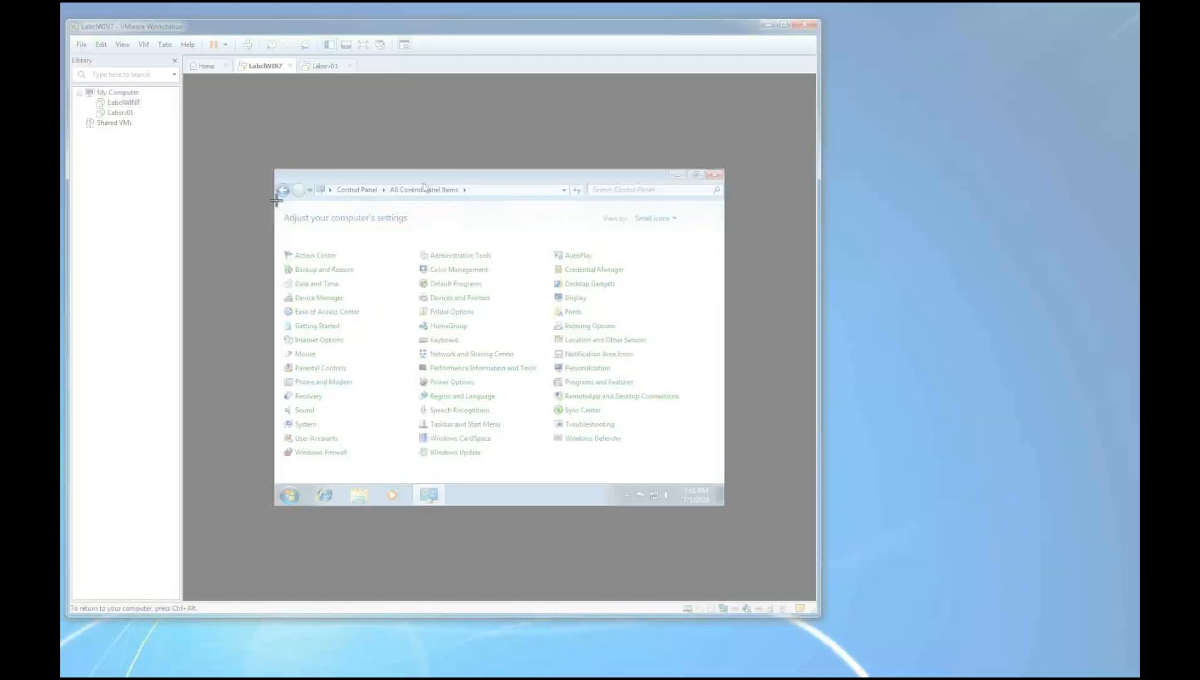
Snip the Control Panel items, mark Windows Firewall with a red pen arrow, and move the snip aside
drag(269, 168, 728, 509)
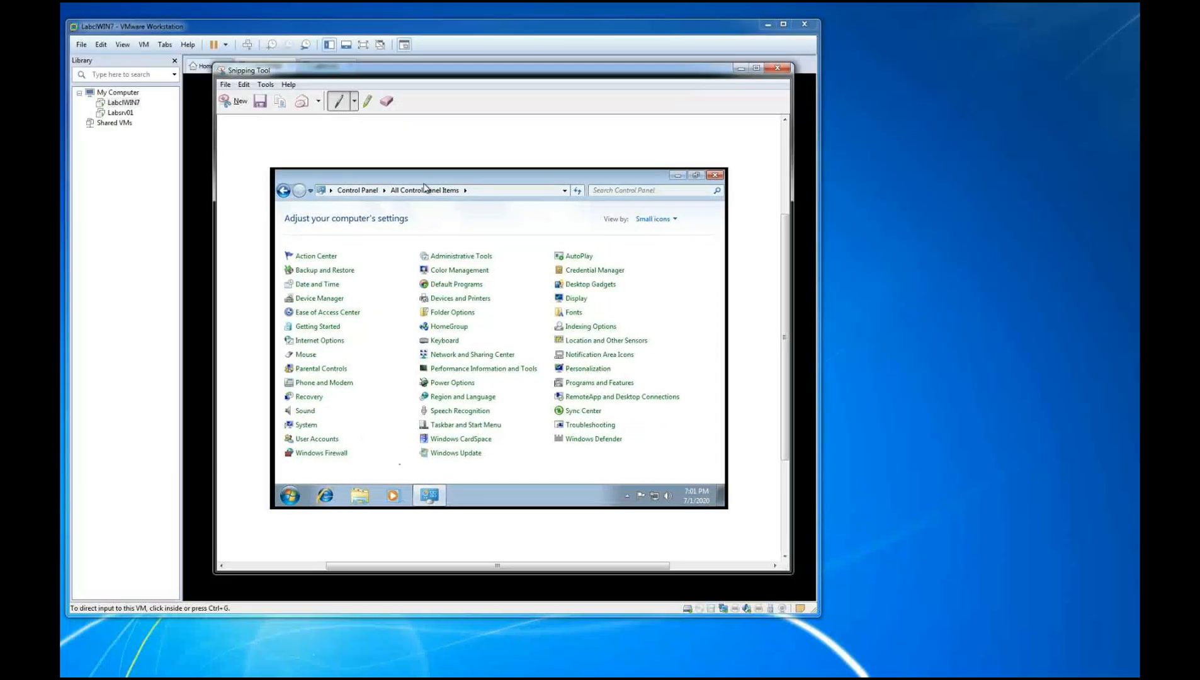
drag(278, 451, 300, 451)
click(387, 101)
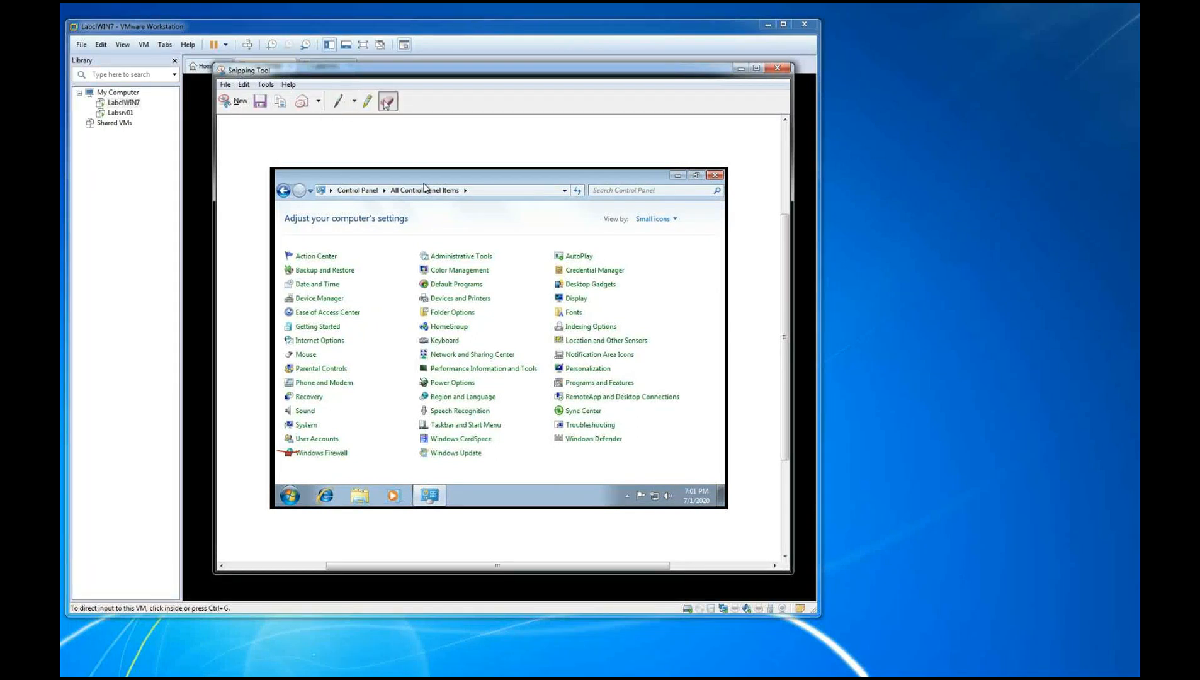
click(289, 451)
click(338, 101)
mouse_move(283, 453)
mouse_down()
mouse_move(238, 448)
mouse_move(282, 452)
mouse_up()
drag(536, 73, 1013, 99)
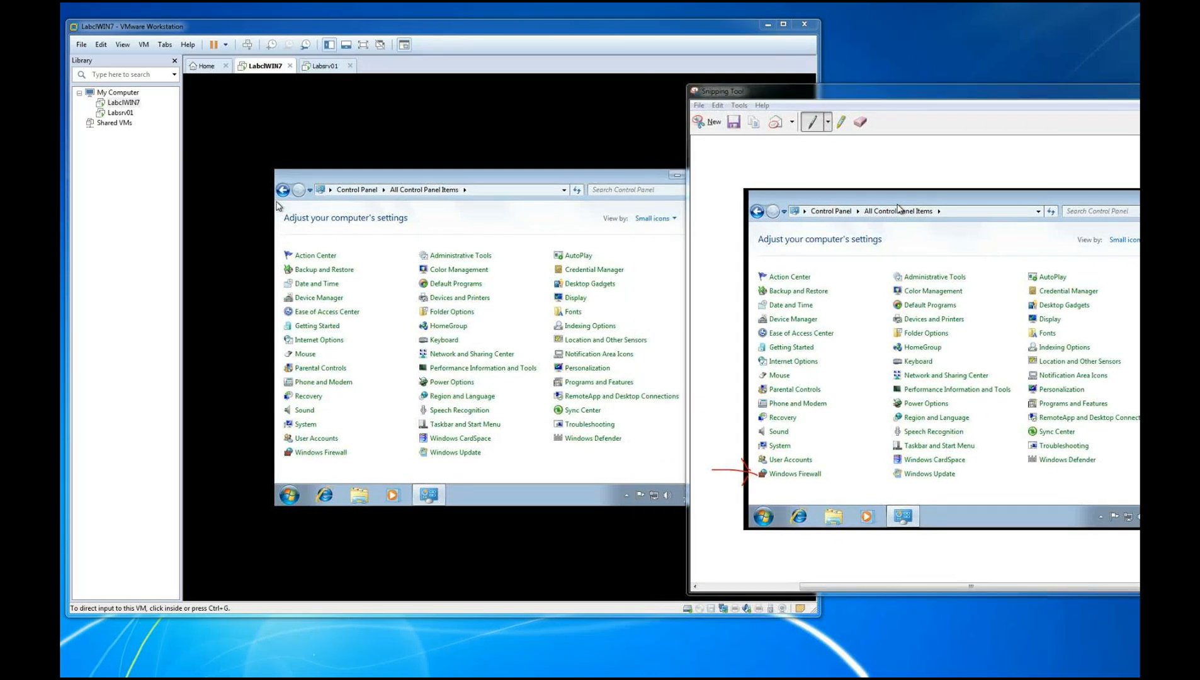
Open Windows Firewall in the LabclWIN7 guest, snip its page and move the snip aside
click(304, 463)
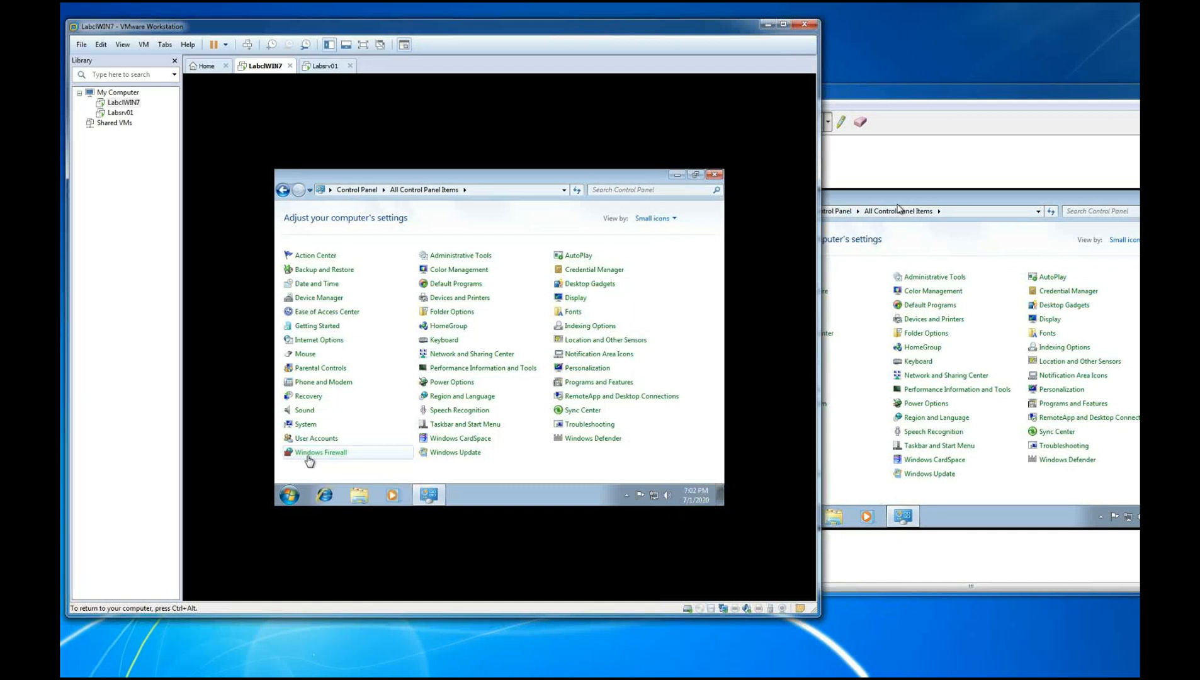
click(308, 458)
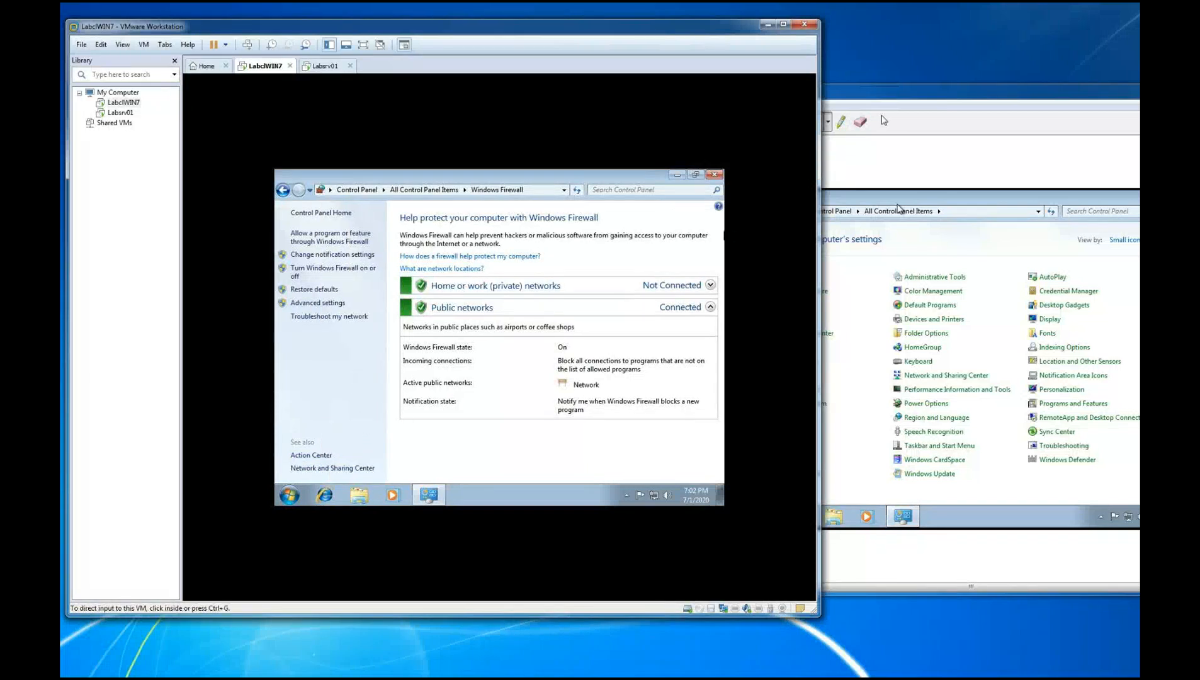
click(998, 96)
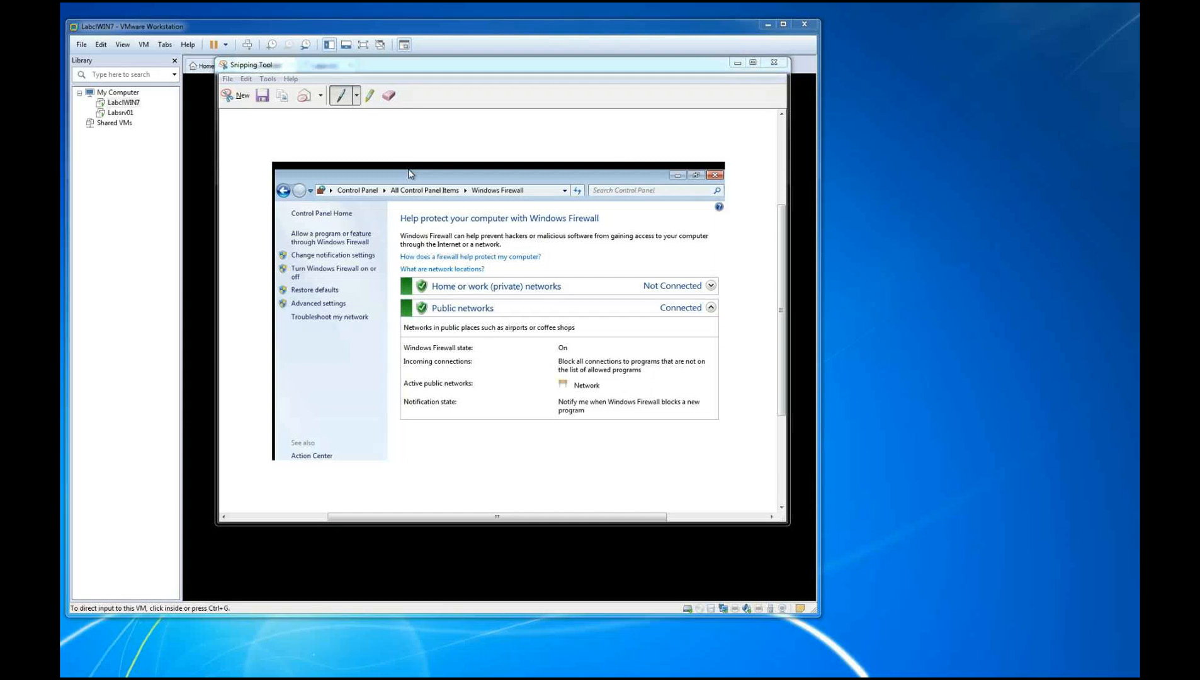
drag(507, 63, 1057, 132)
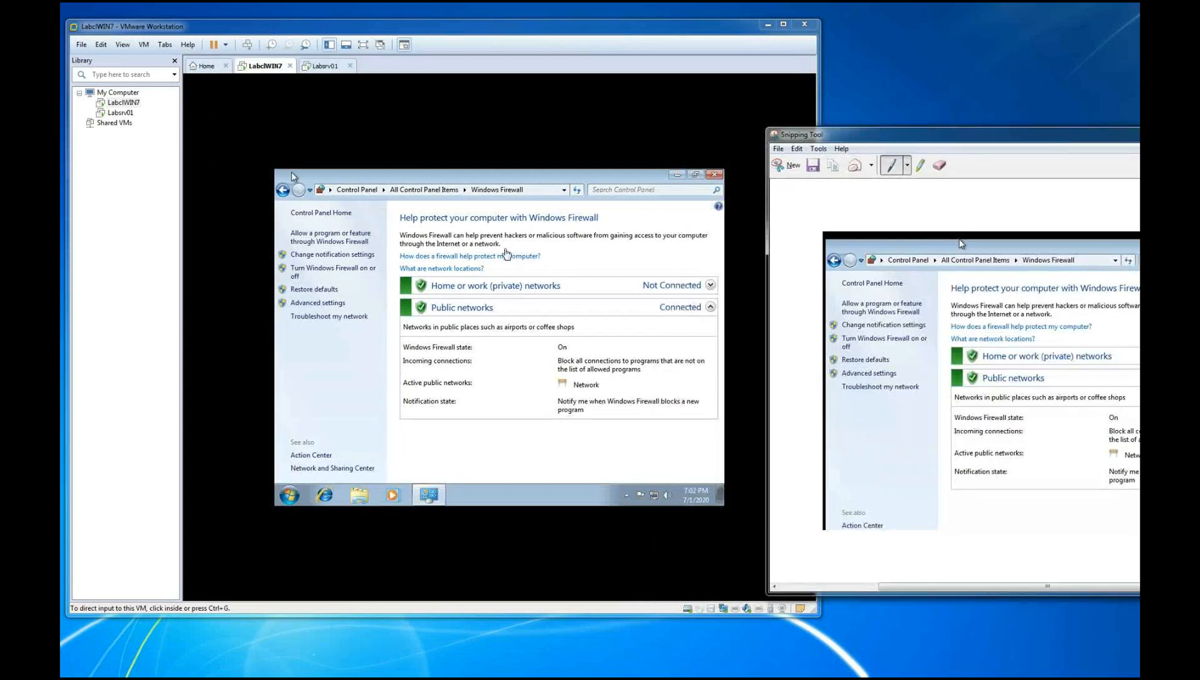
Open the settings for turning Windows Firewall on or off, snip the Customize Settings page and move the snip aside
click(345, 273)
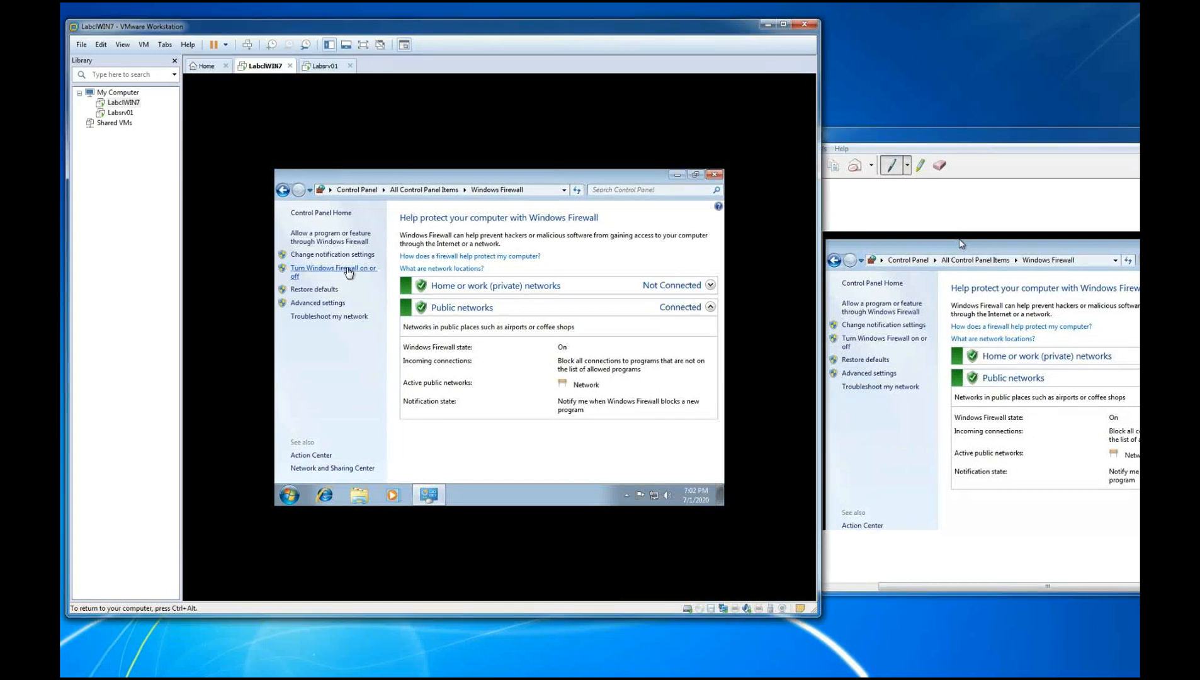
click(347, 271)
key(ctrl+alt)
click(881, 150)
click(788, 165)
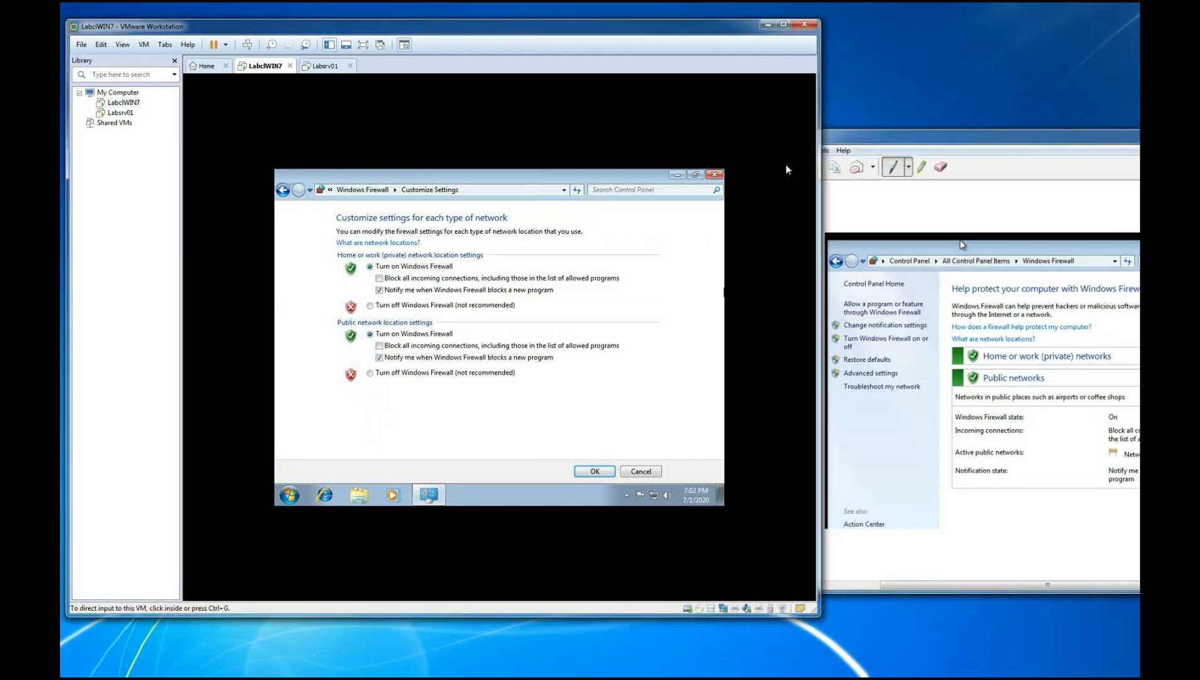
drag(270, 172, 664, 411)
drag(534, 79, 1139, 95)
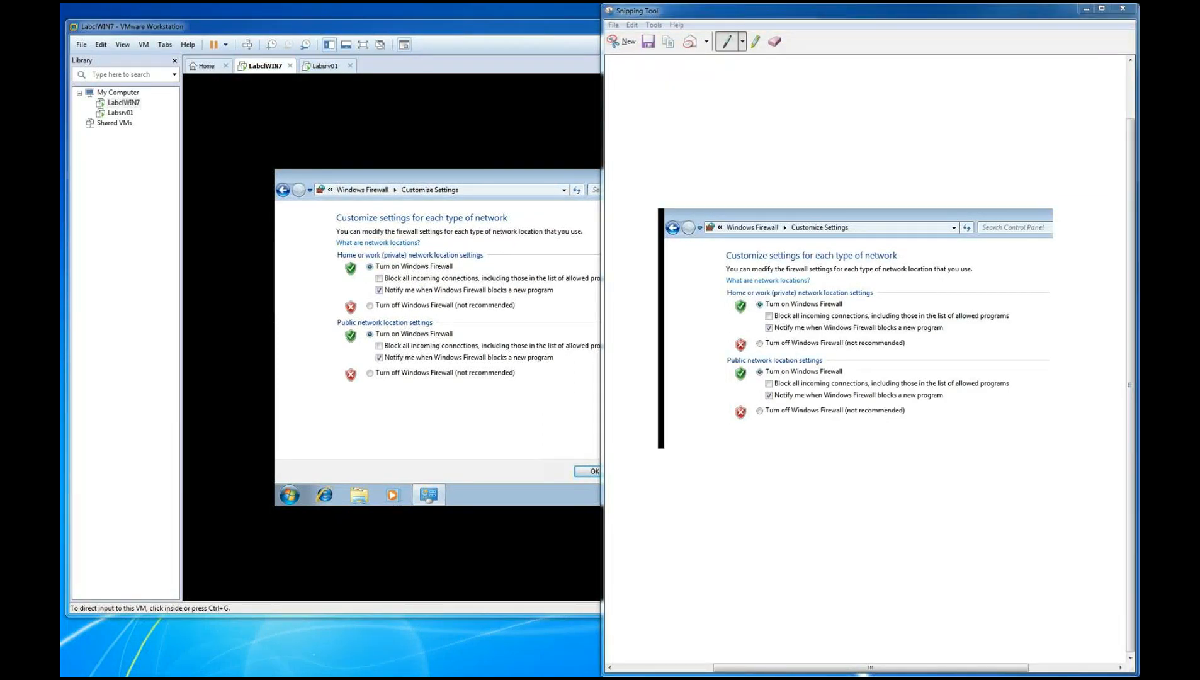
Select Turn off Windows Firewall for both the home or work and the public network locations
click(367, 317)
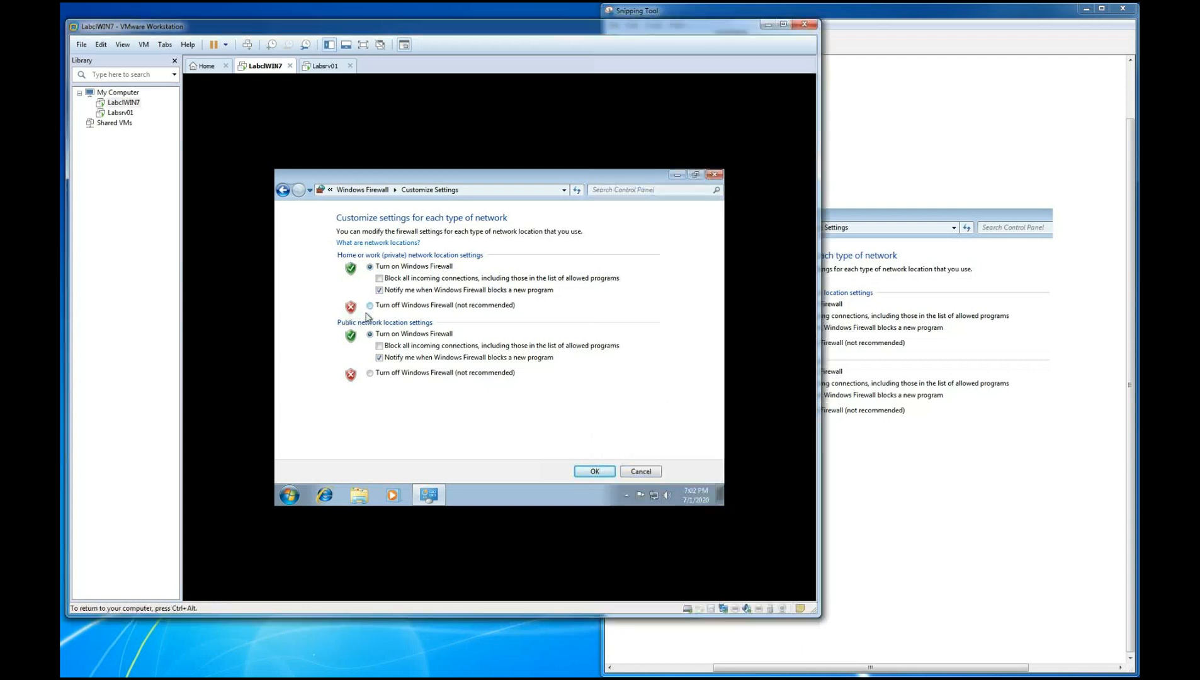
click(369, 373)
click(370, 306)
Snip the Customize Settings page with both turn-off options selected, circle OK in red, and move the snip aside
click(655, 11)
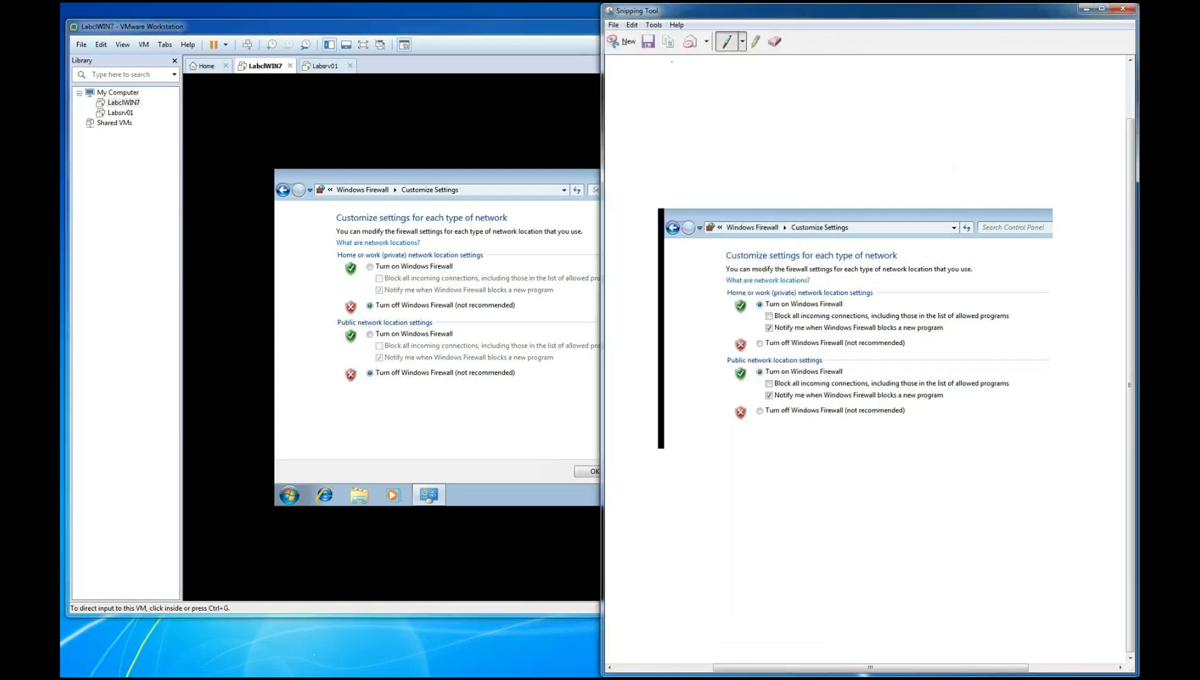
click(624, 41)
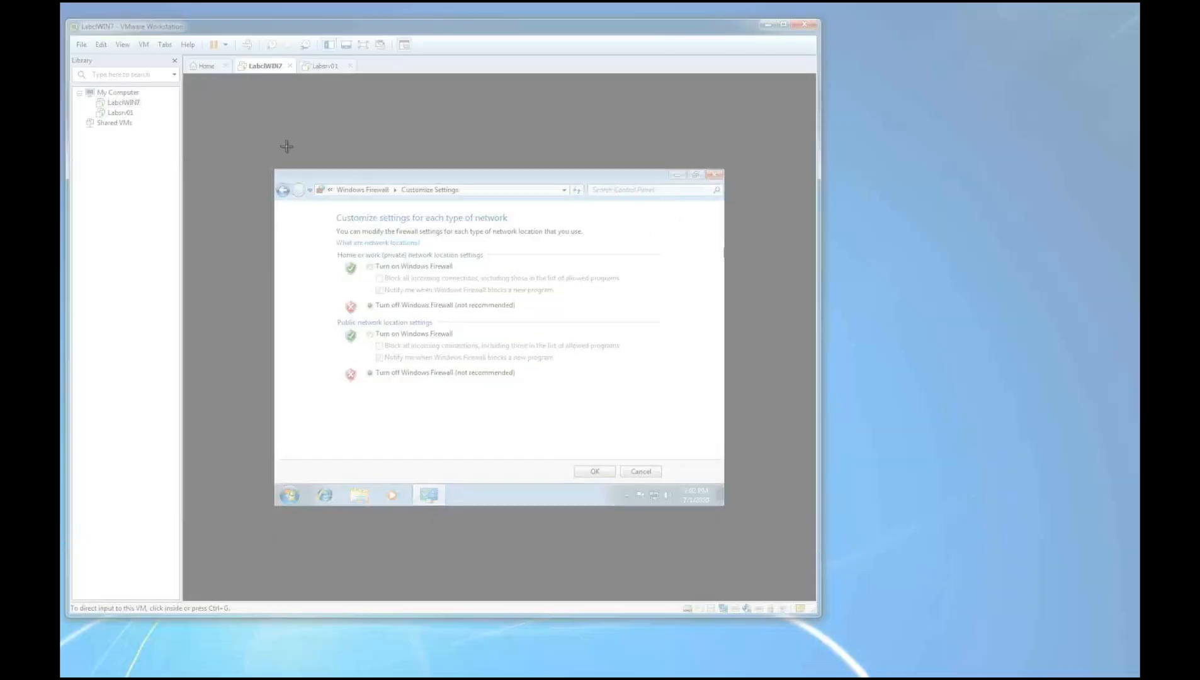
drag(263, 161, 739, 518)
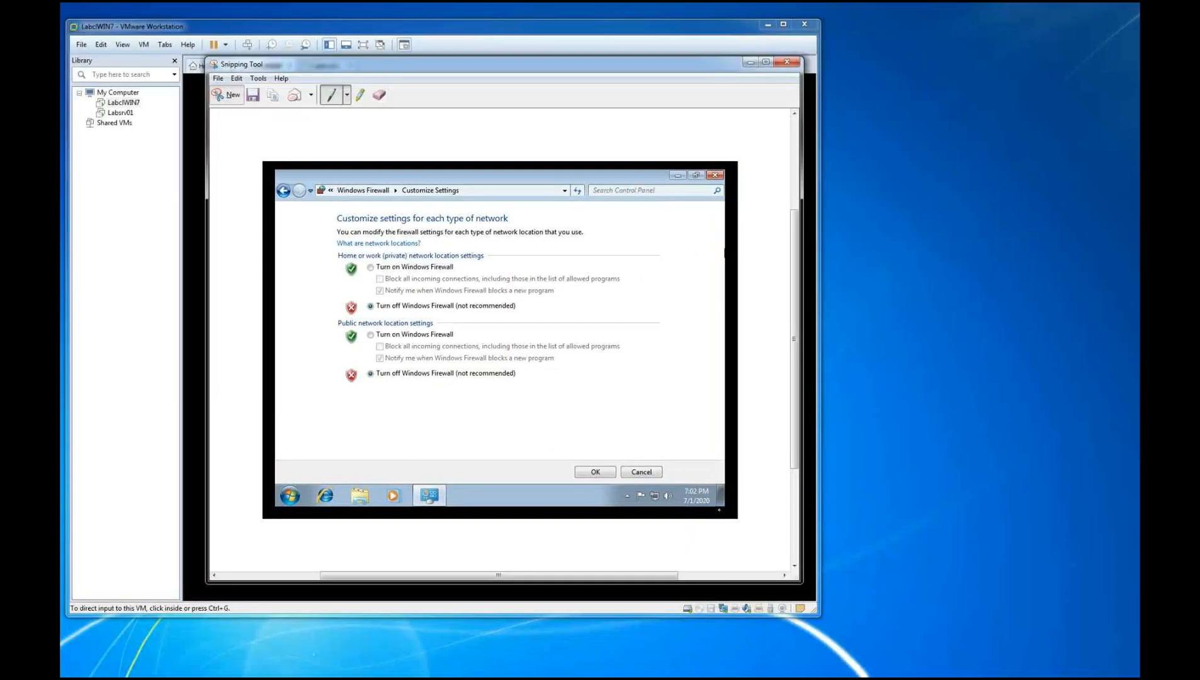
mouse_move(576, 467)
mouse_down()
mouse_move(604, 482)
mouse_move(575, 469)
mouse_up()
key(alt+Tab)
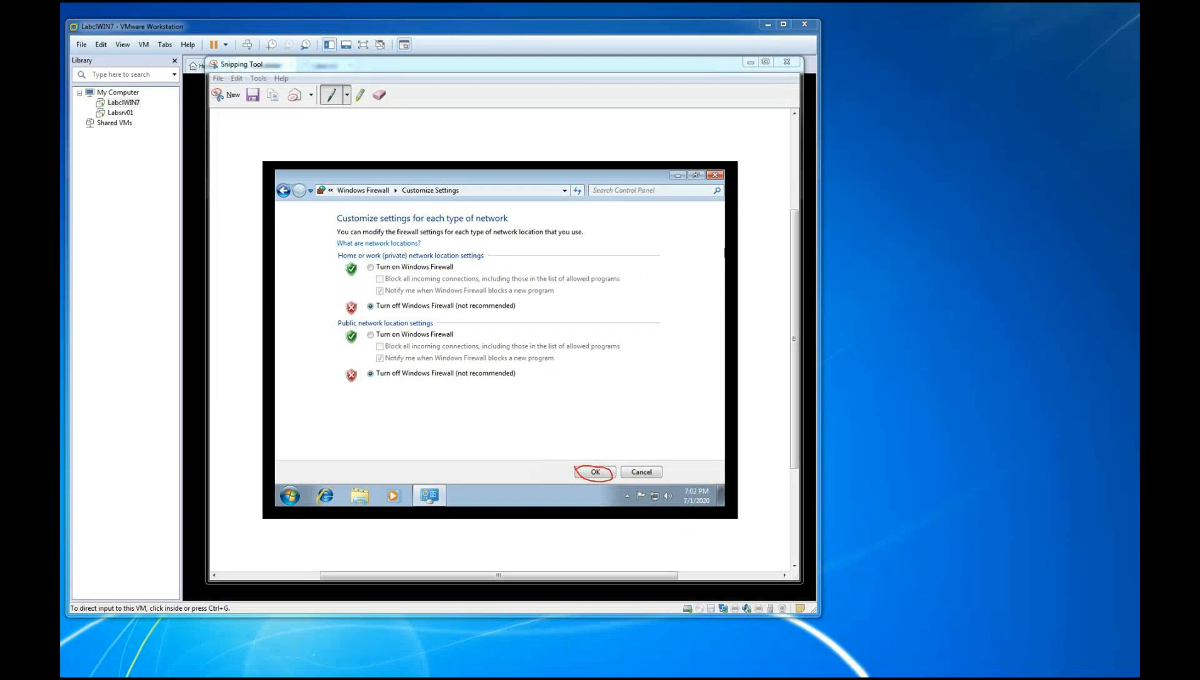
key(super+Right)
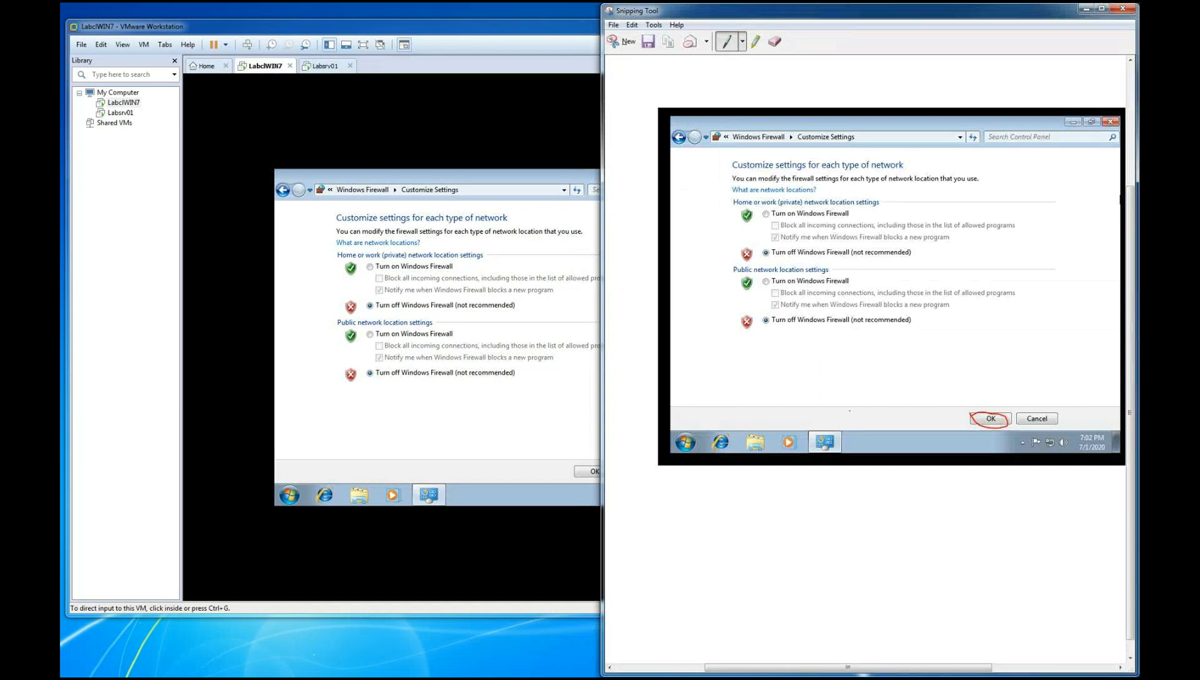
drag(607, 6, 797, 116)
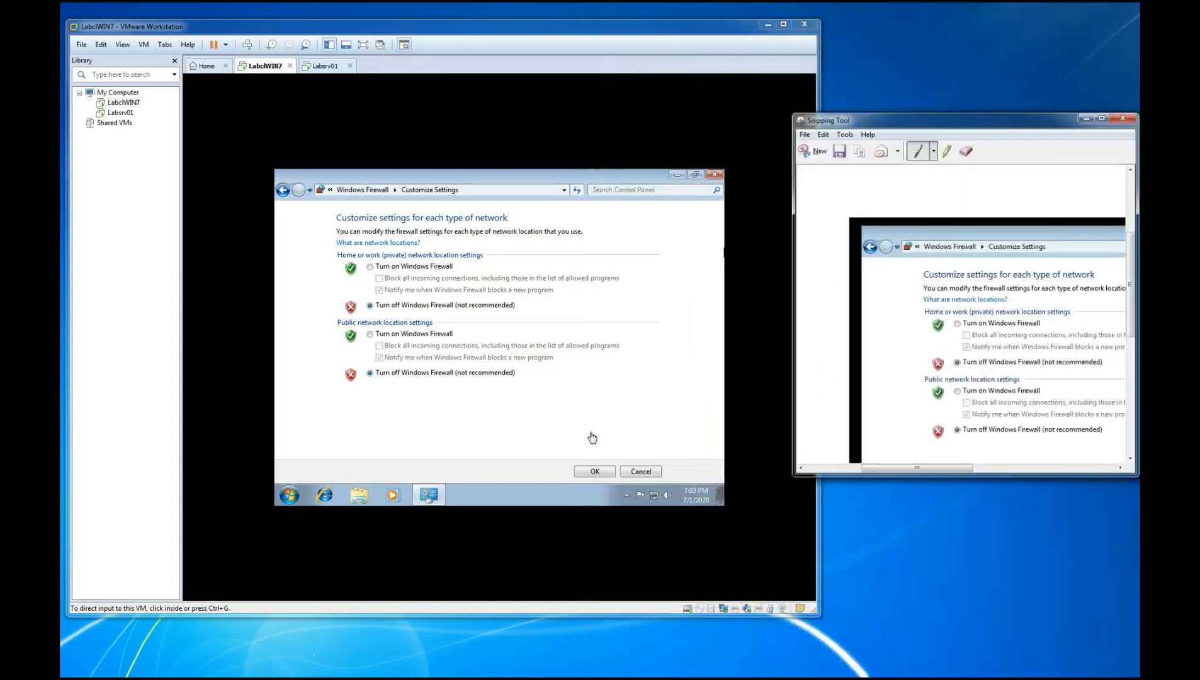
Apply the firewall settings in the guest, snip the updated Windows Firewall page and move the snip aside
click(597, 469)
click(596, 471)
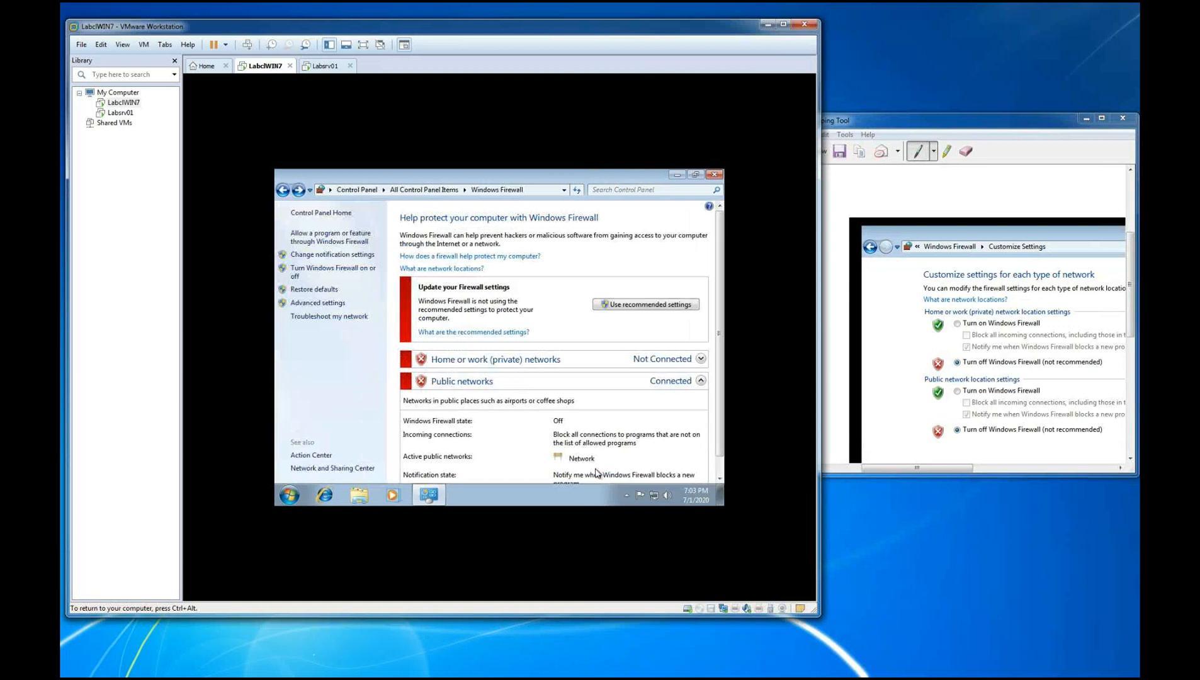
click(884, 136)
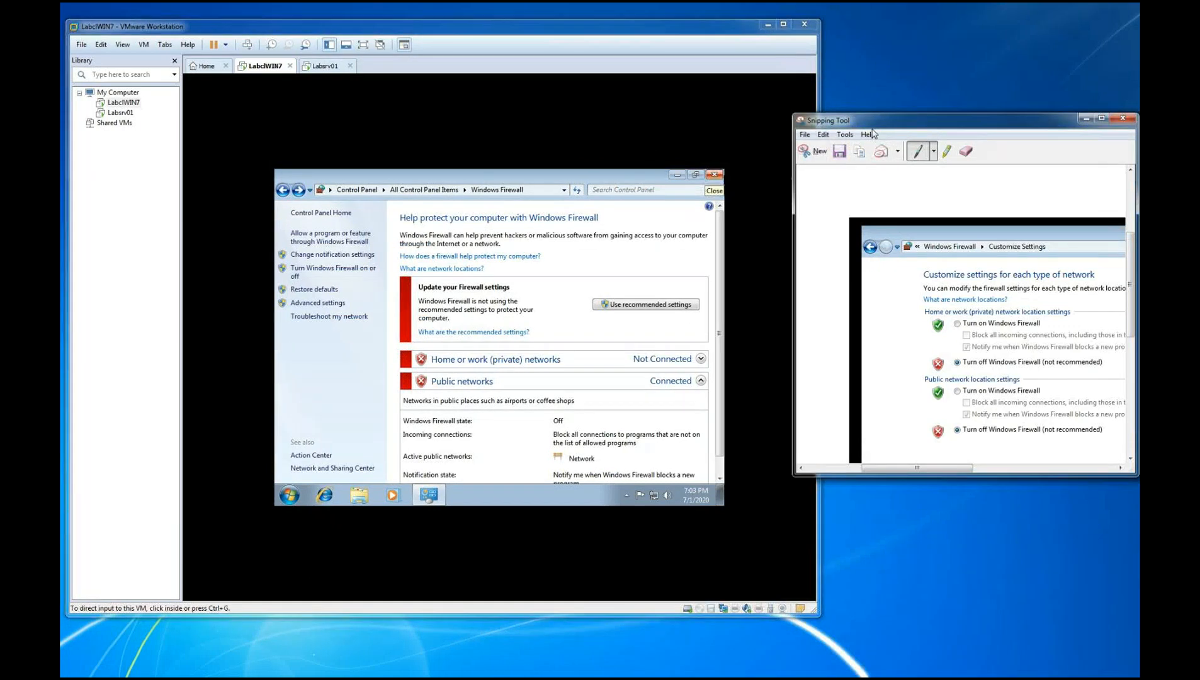
click(817, 157)
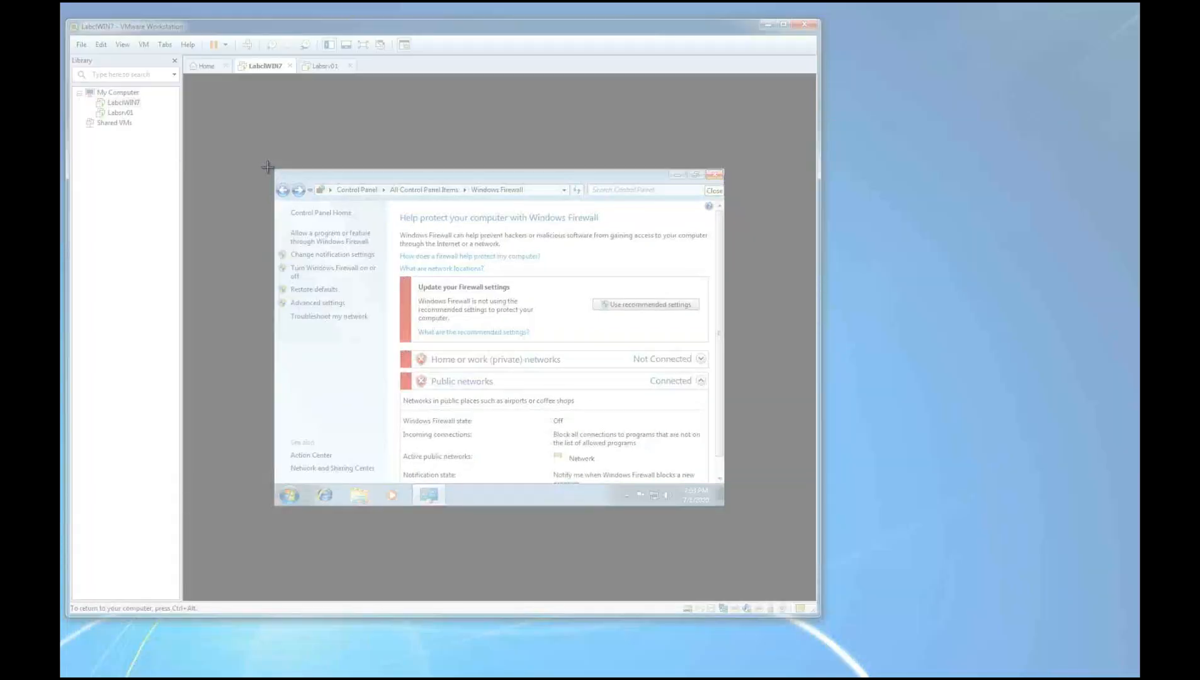
drag(268, 167, 730, 524)
drag(621, 71, 1135, 153)
Close the Windows Firewall window in the LabclWIN7 guest
click(342, 200)
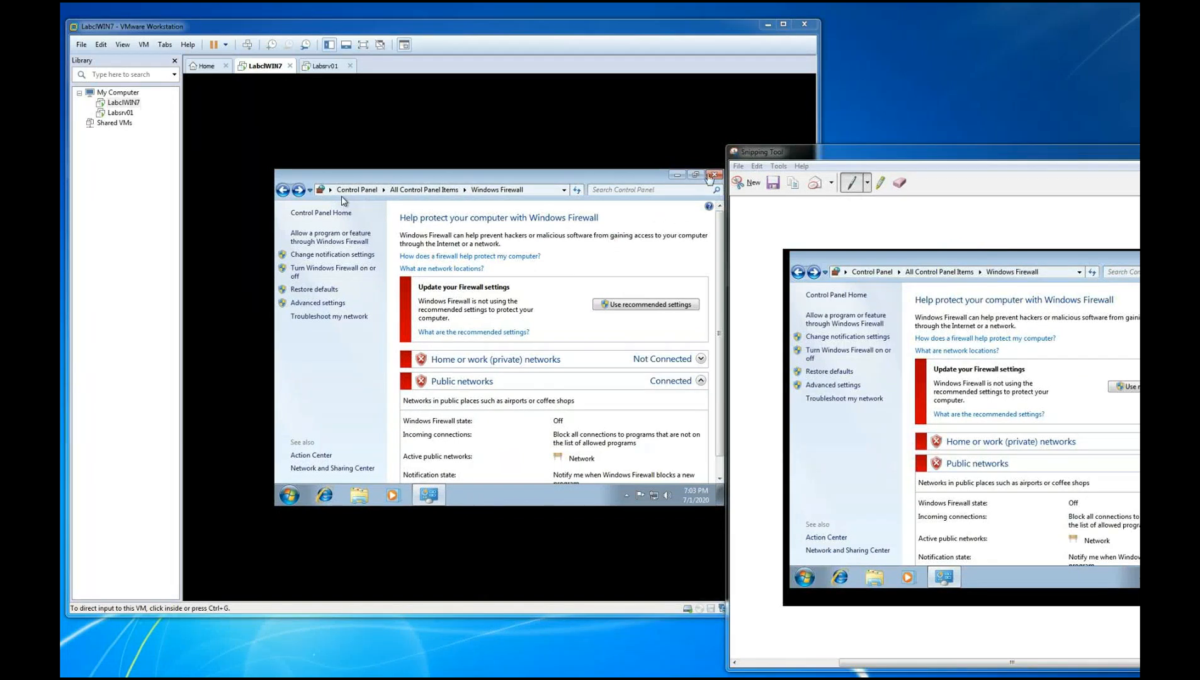
click(712, 176)
click(714, 175)
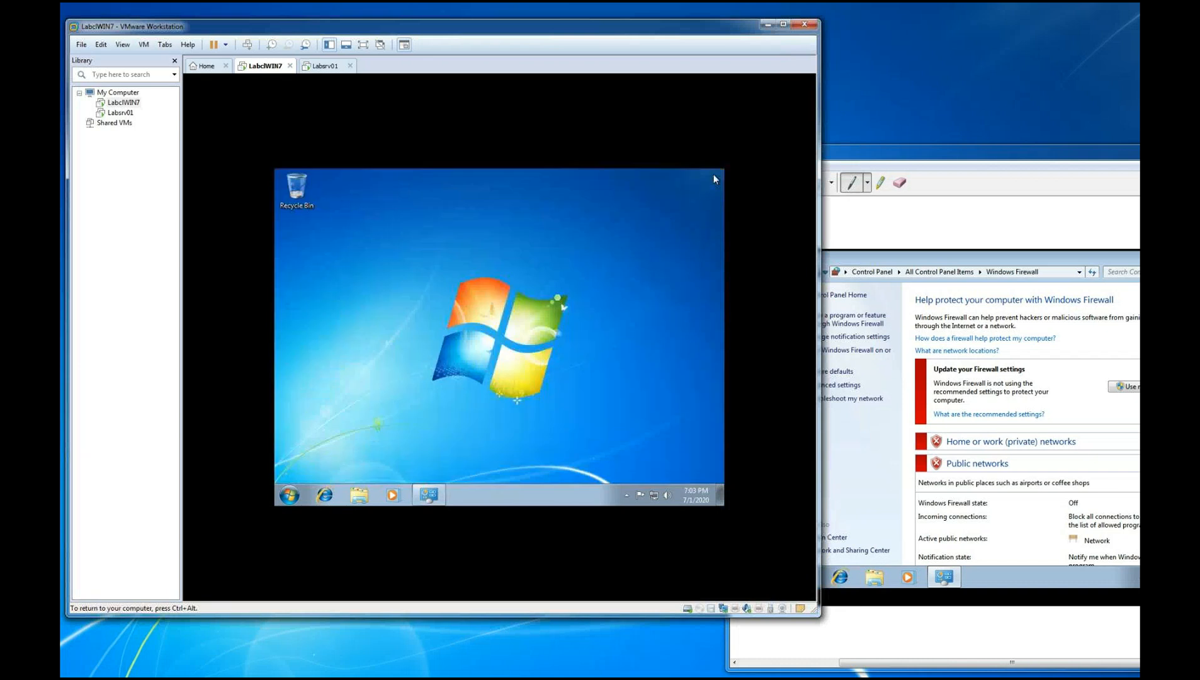
click(289, 495)
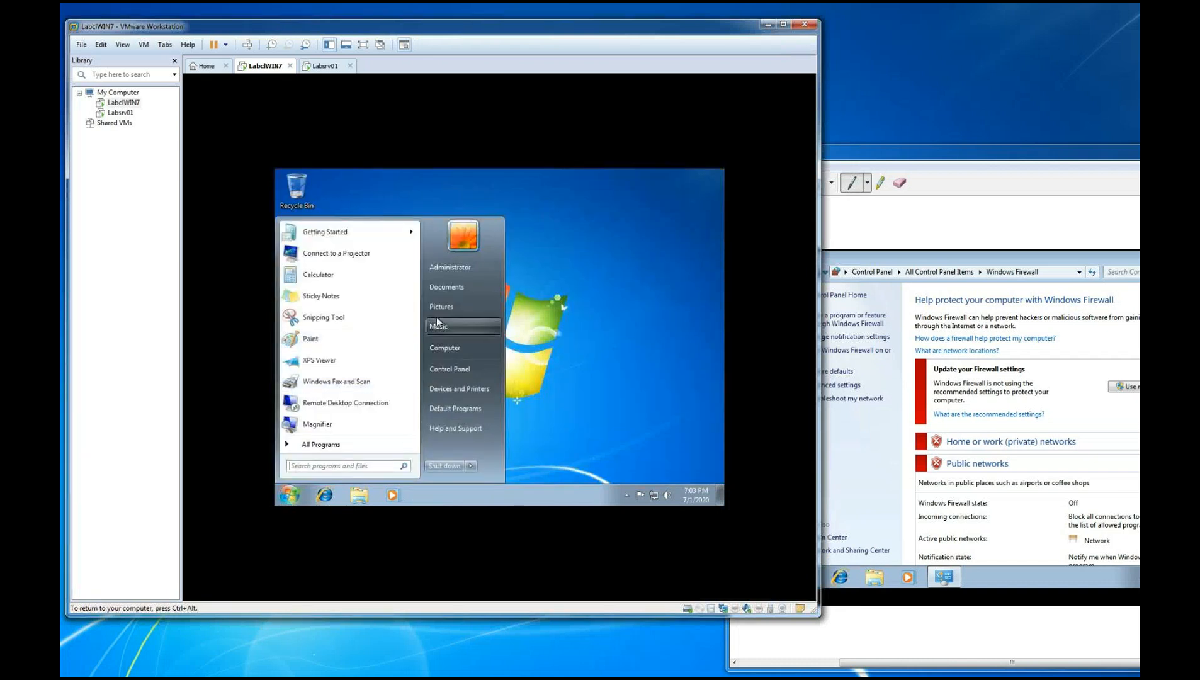
right_click(438, 356)
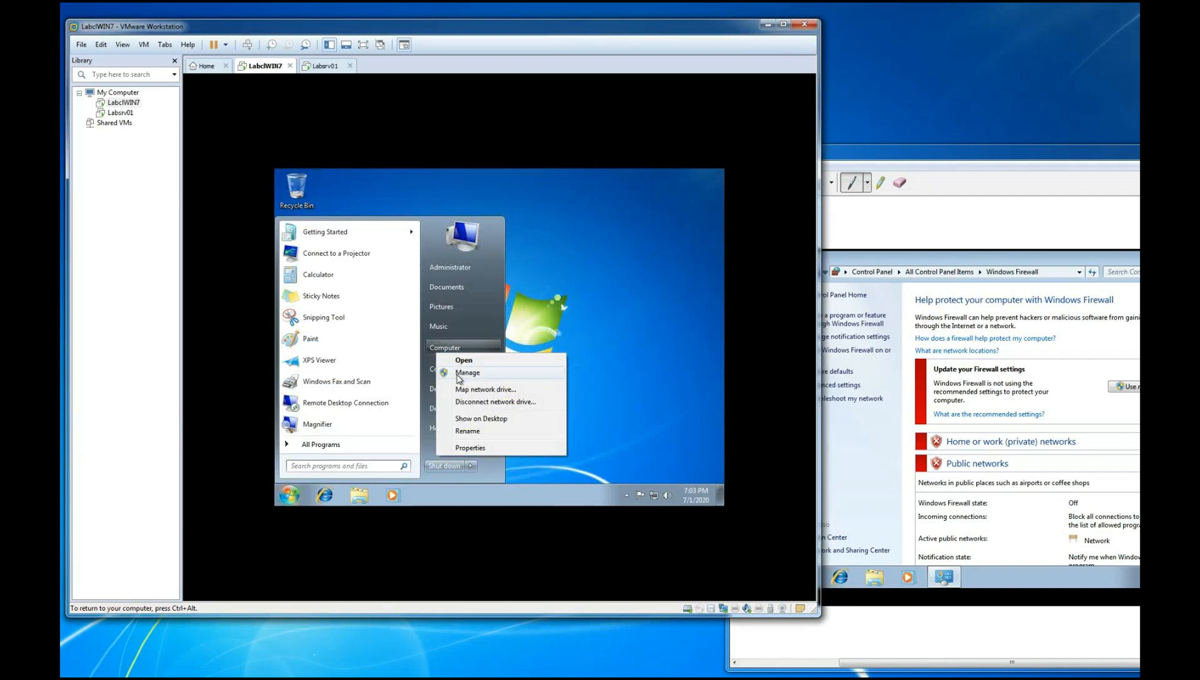
key(Escape)
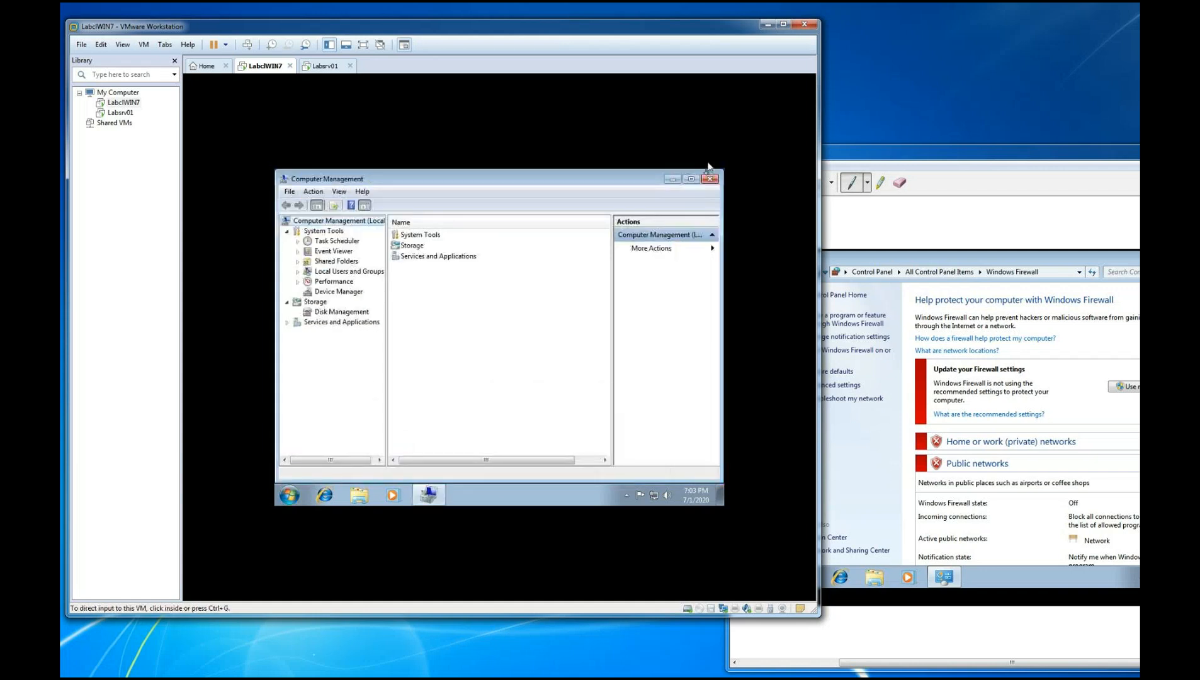
click(709, 179)
Snip the guest's Start menu with Computer's context menu open, and mark Computer and Manage in red pen
key(super)
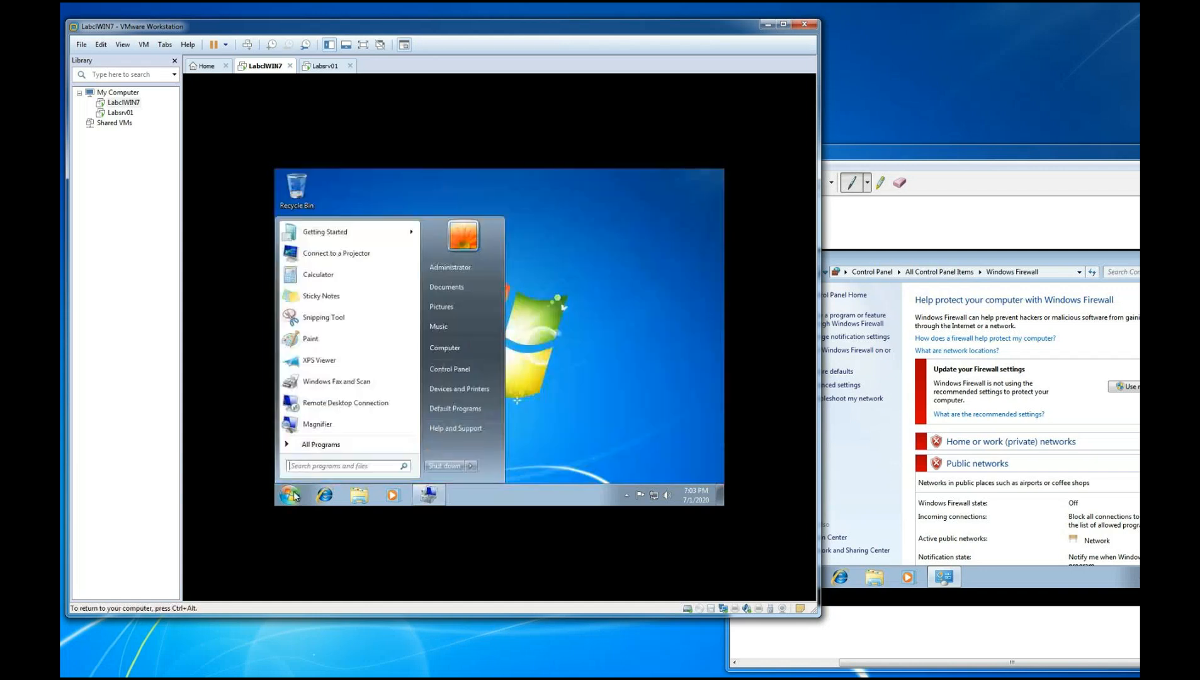
right_click(441, 350)
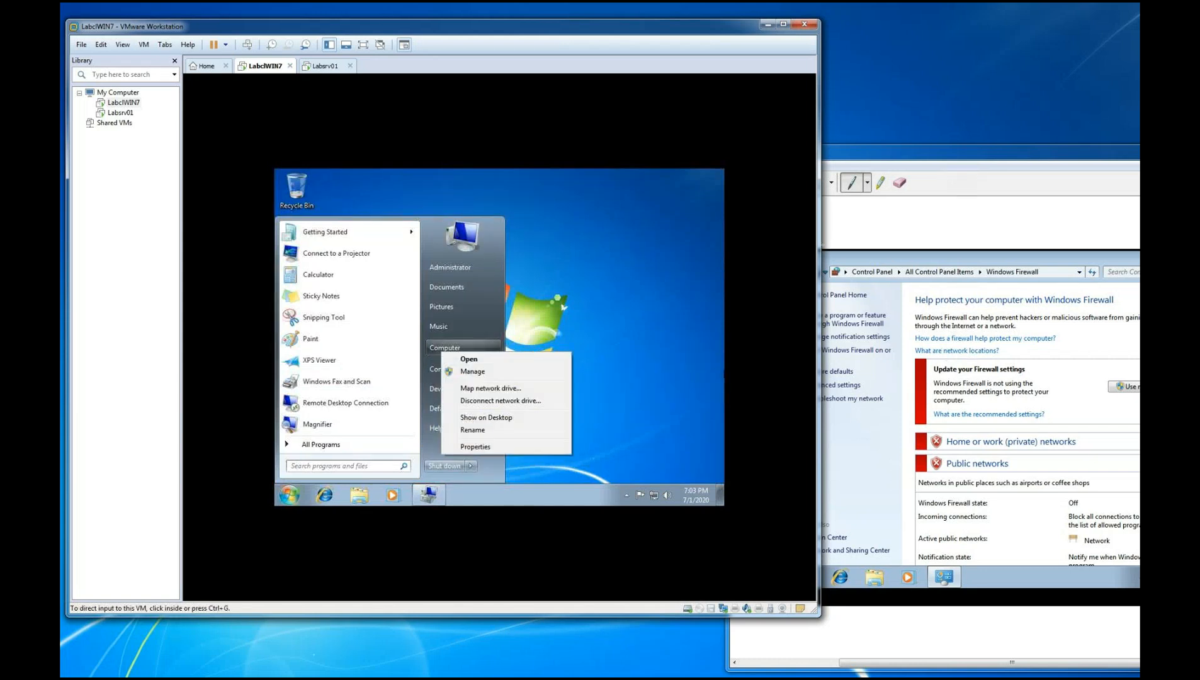
click(950, 170)
click(752, 186)
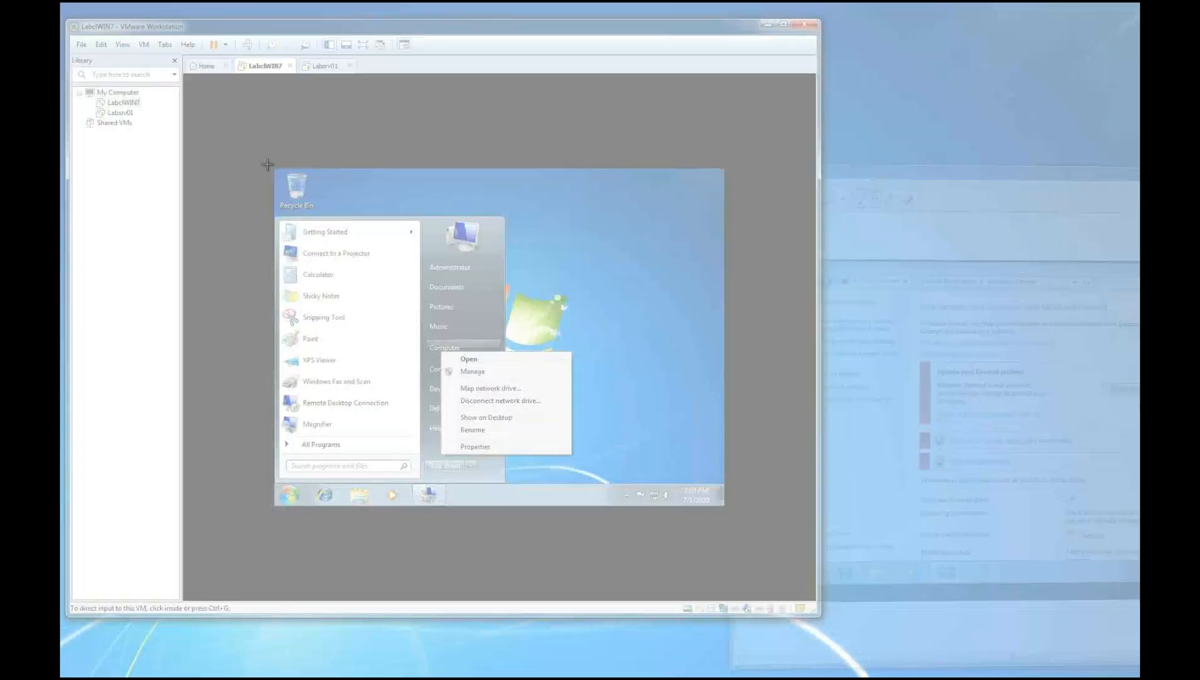
drag(267, 164, 635, 523)
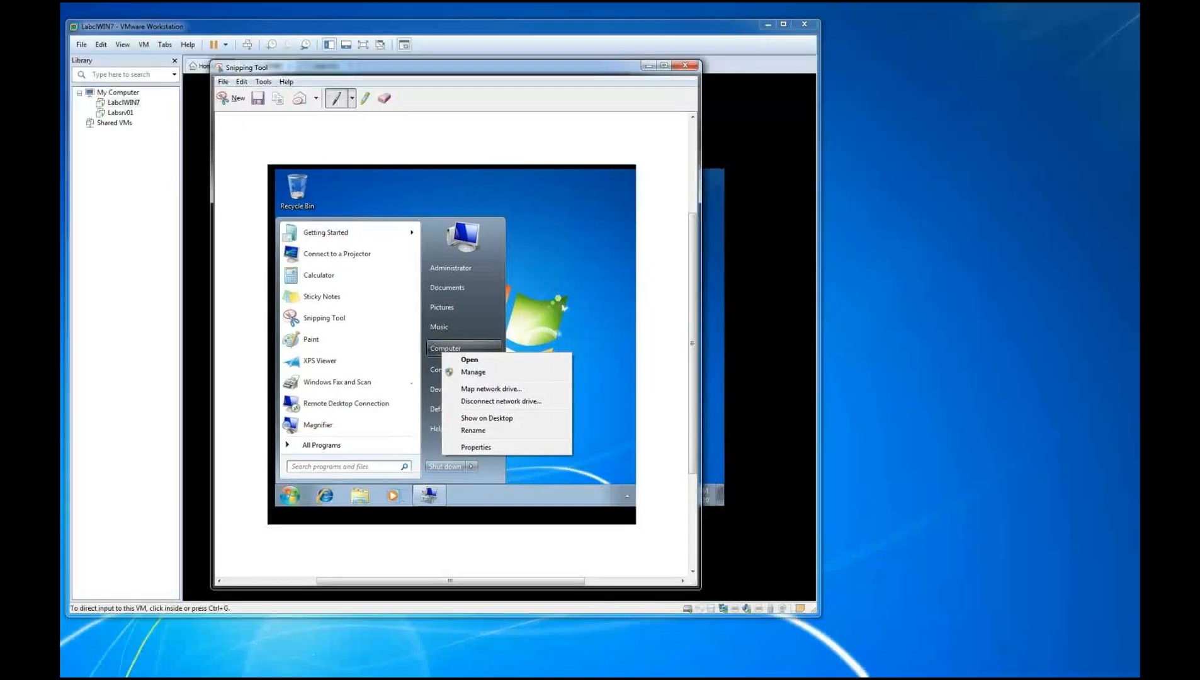
mouse_move(374, 346)
mouse_down()
mouse_move(428, 347)
mouse_move(451, 372)
mouse_move(502, 359)
mouse_move(507, 372)
mouse_move(454, 378)
mouse_up()
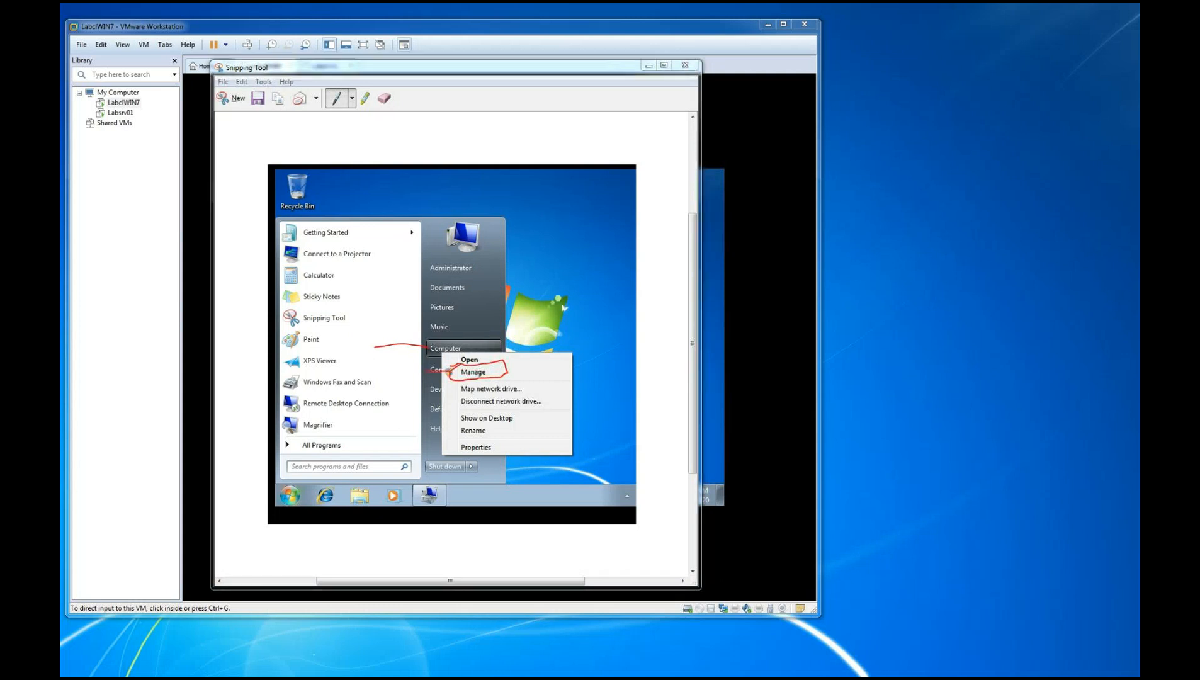
Move the snip aside, open Computer Management in the guest and display the Users folder under Local Users and Groups
drag(422, 73, 1053, 128)
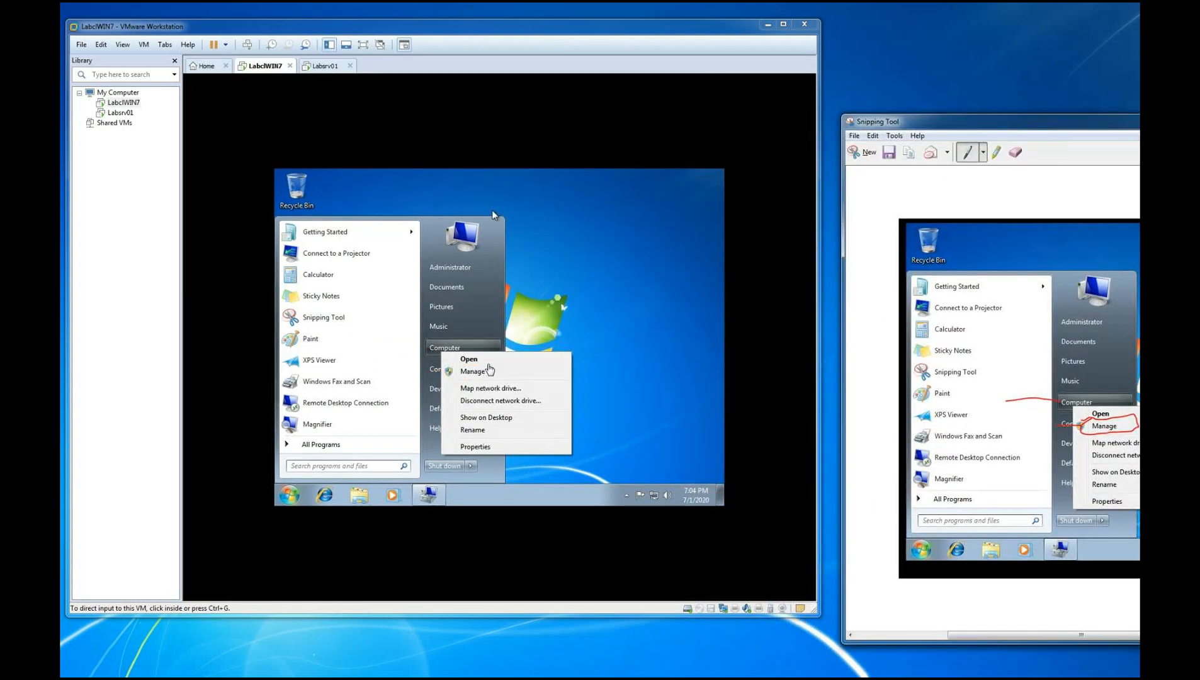
click(492, 211)
click(483, 374)
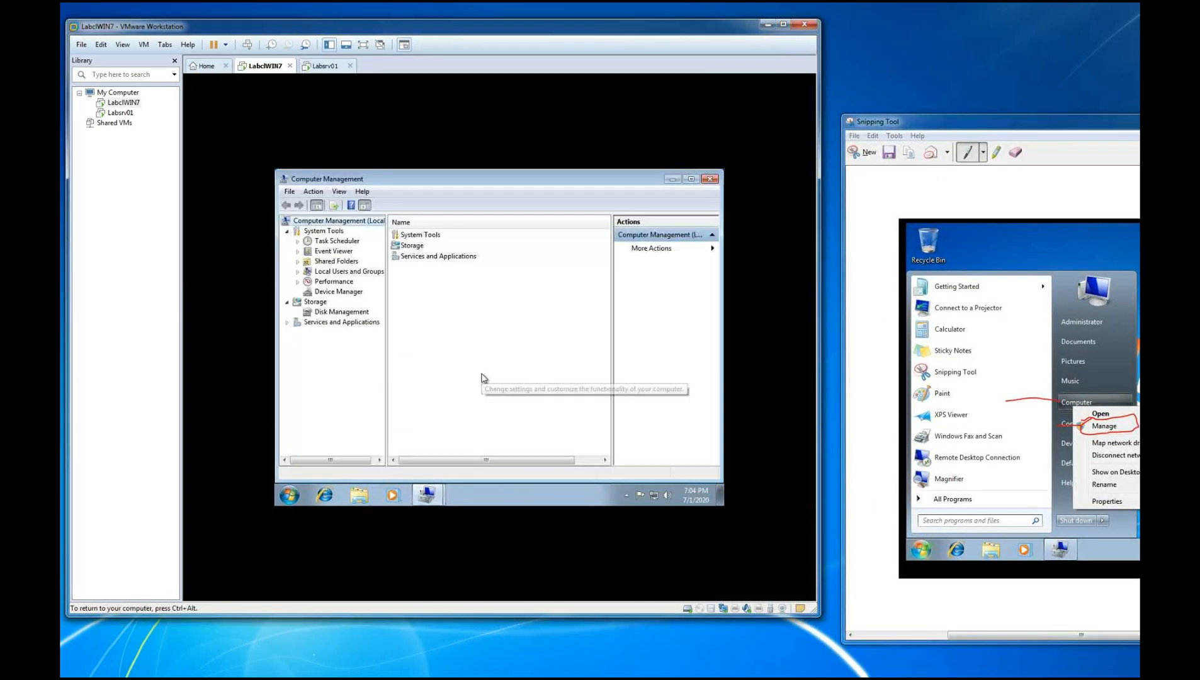
click(297, 271)
click(333, 282)
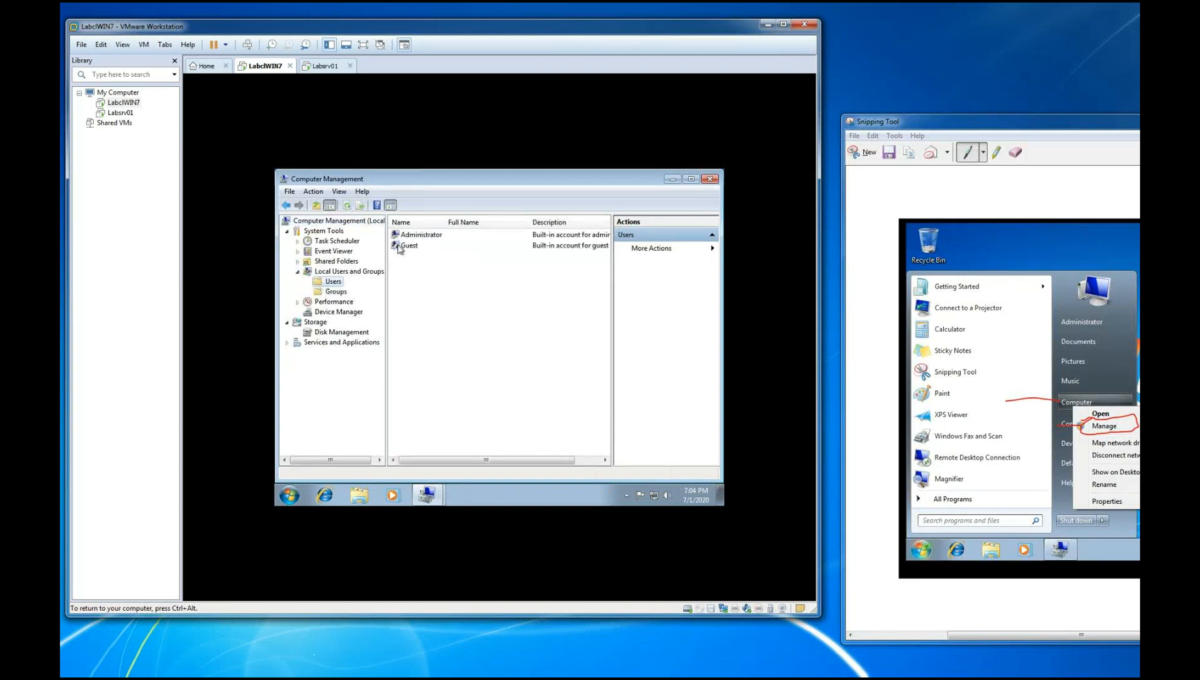
Snip the Computer Management window, mark Users and Administrator in red pen, and move the snip aside
click(855, 135)
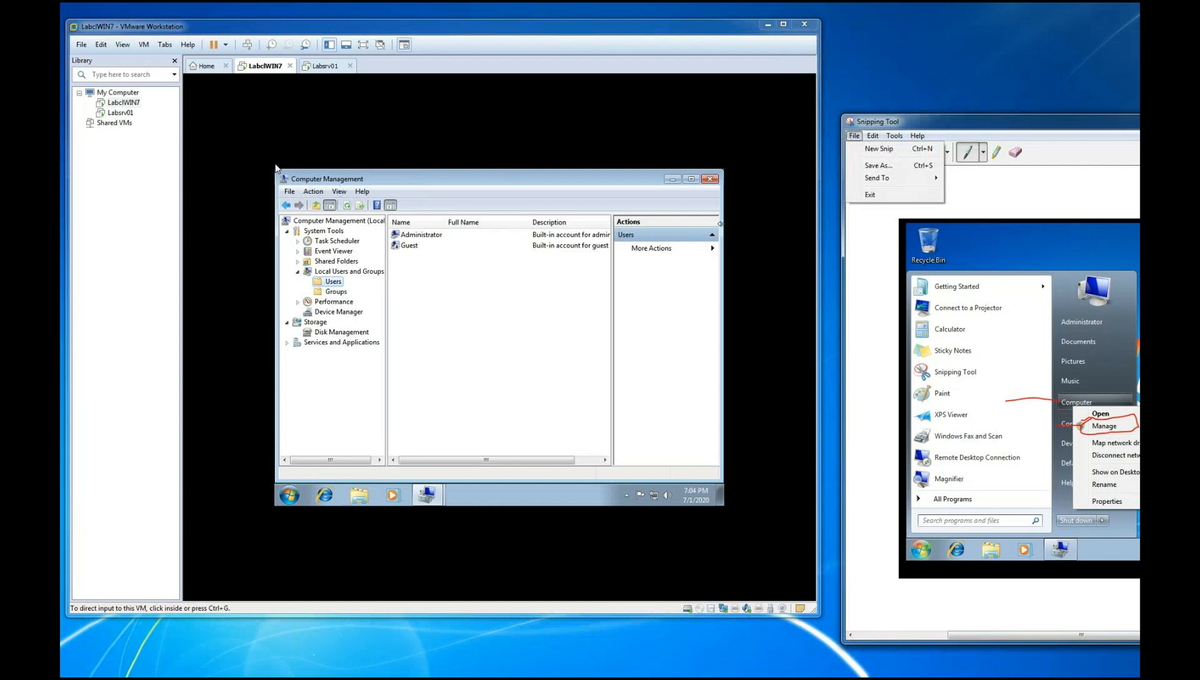
click(878, 149)
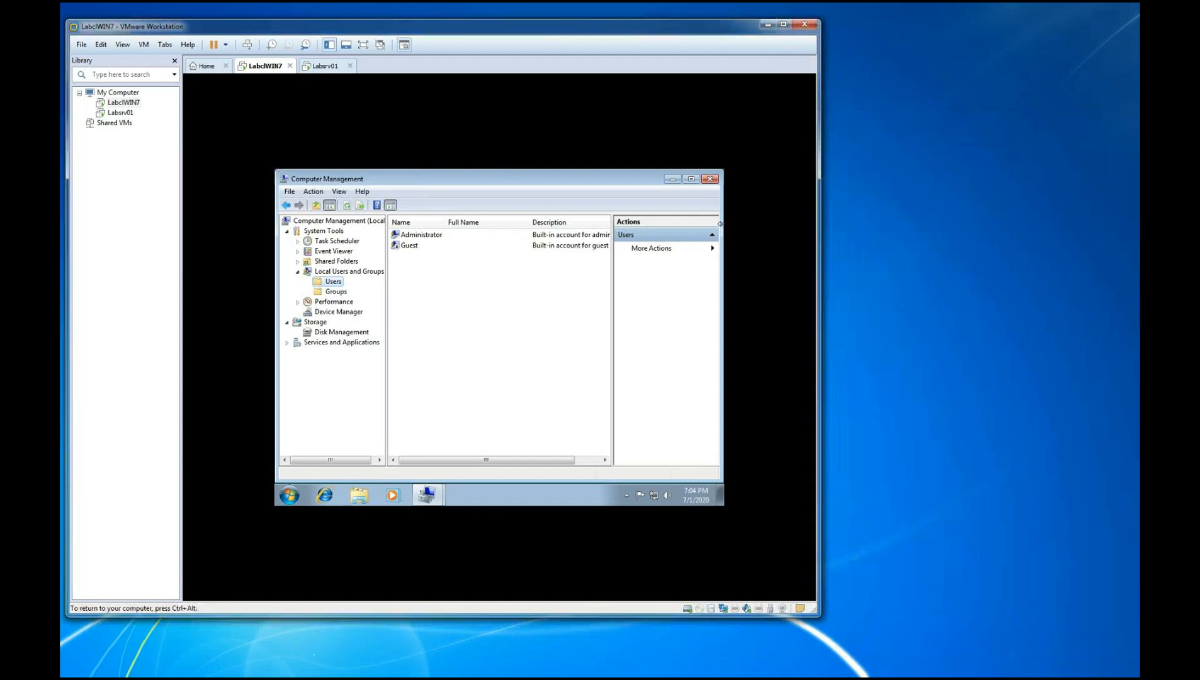
drag(272, 162, 685, 406)
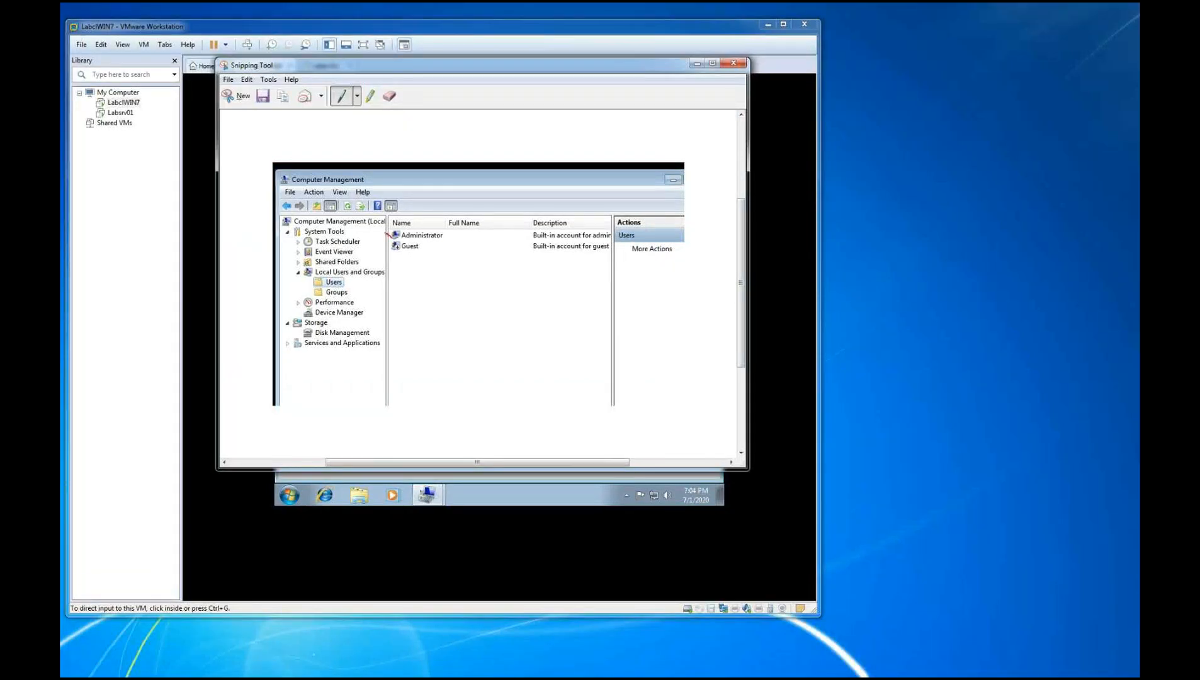
drag(288, 279, 313, 284)
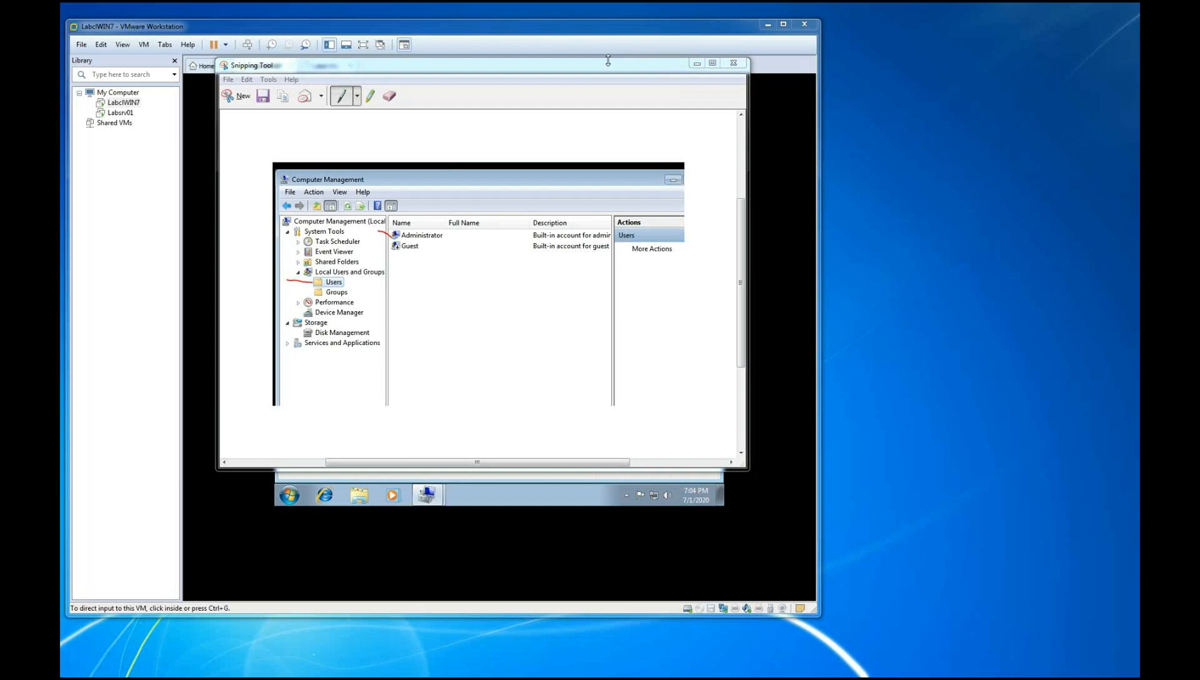
drag(602, 66, 1096, 160)
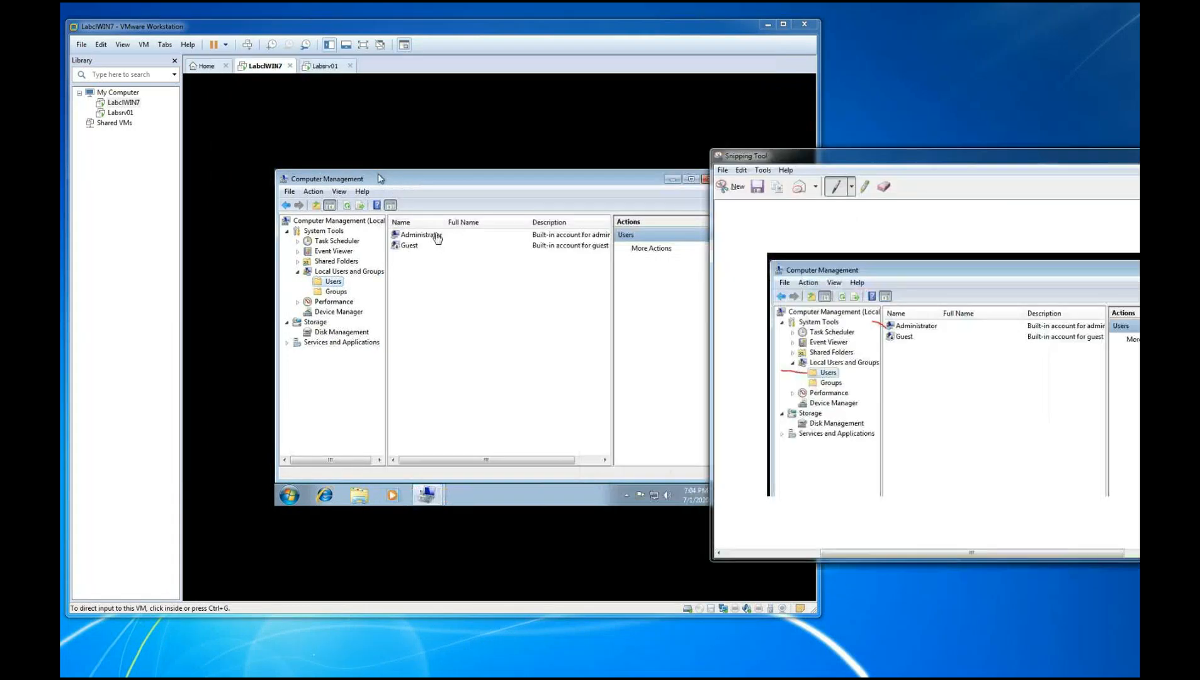
Open the Administrator account's properties in the guest, snip the General page and move the snip aside
double_click(436, 235)
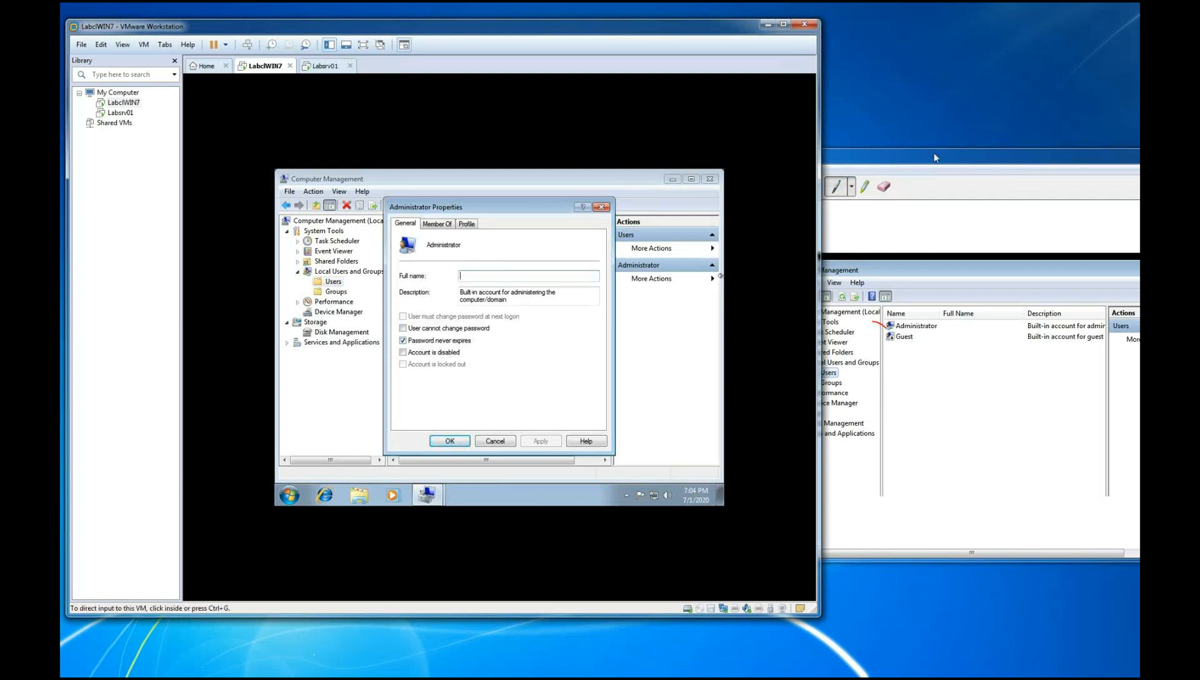
drag(941, 164, 830, 164)
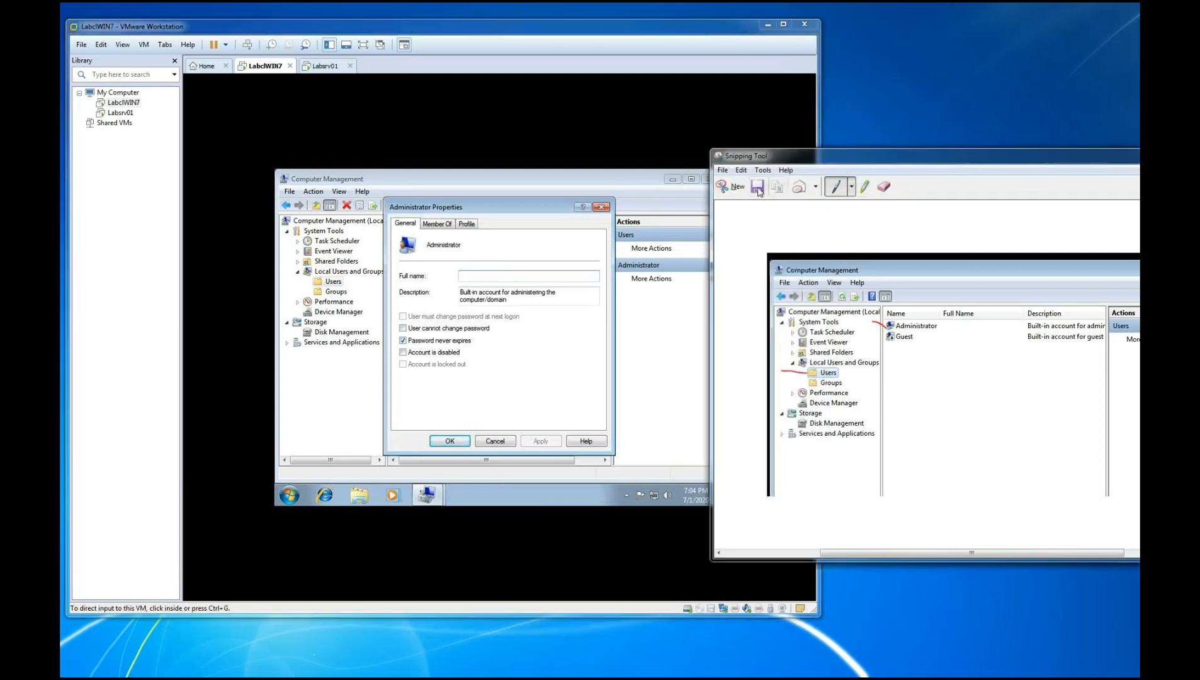
click(737, 187)
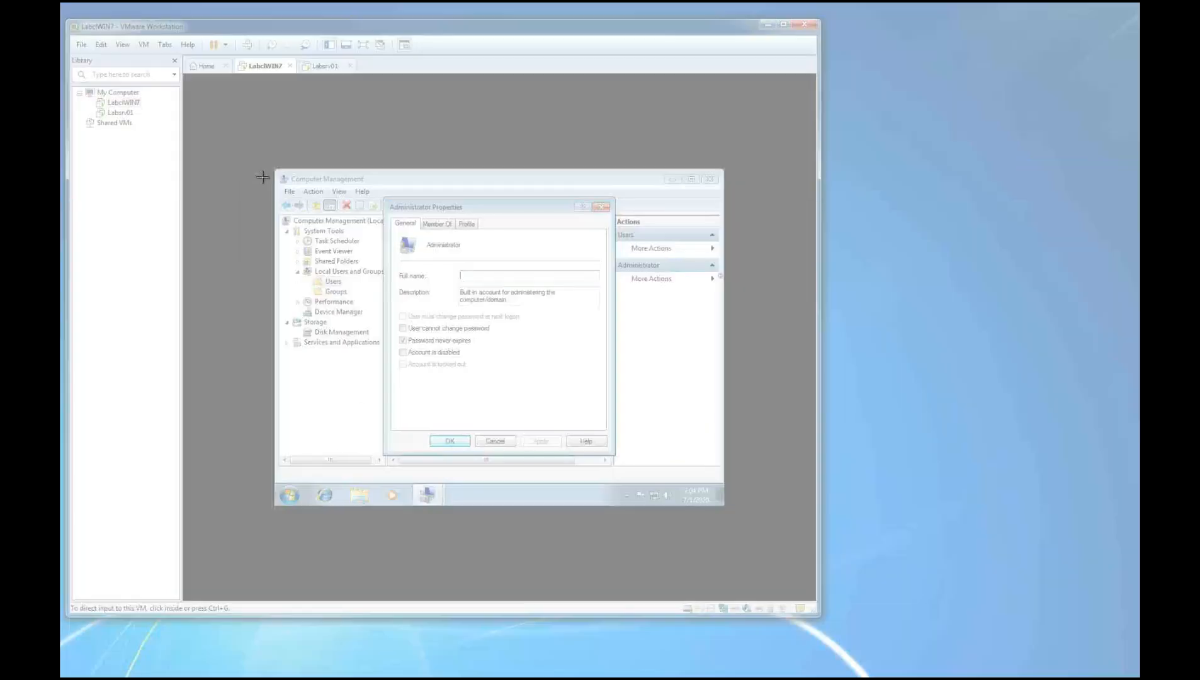
drag(373, 187, 612, 404)
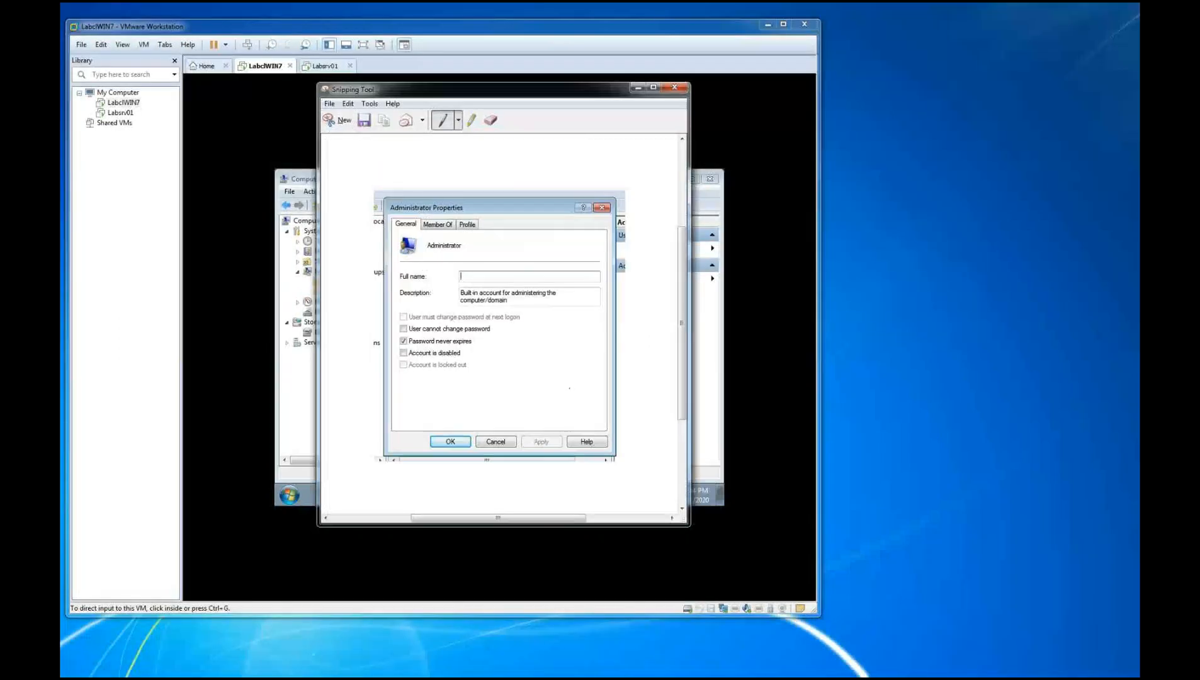
drag(585, 94, 1032, 142)
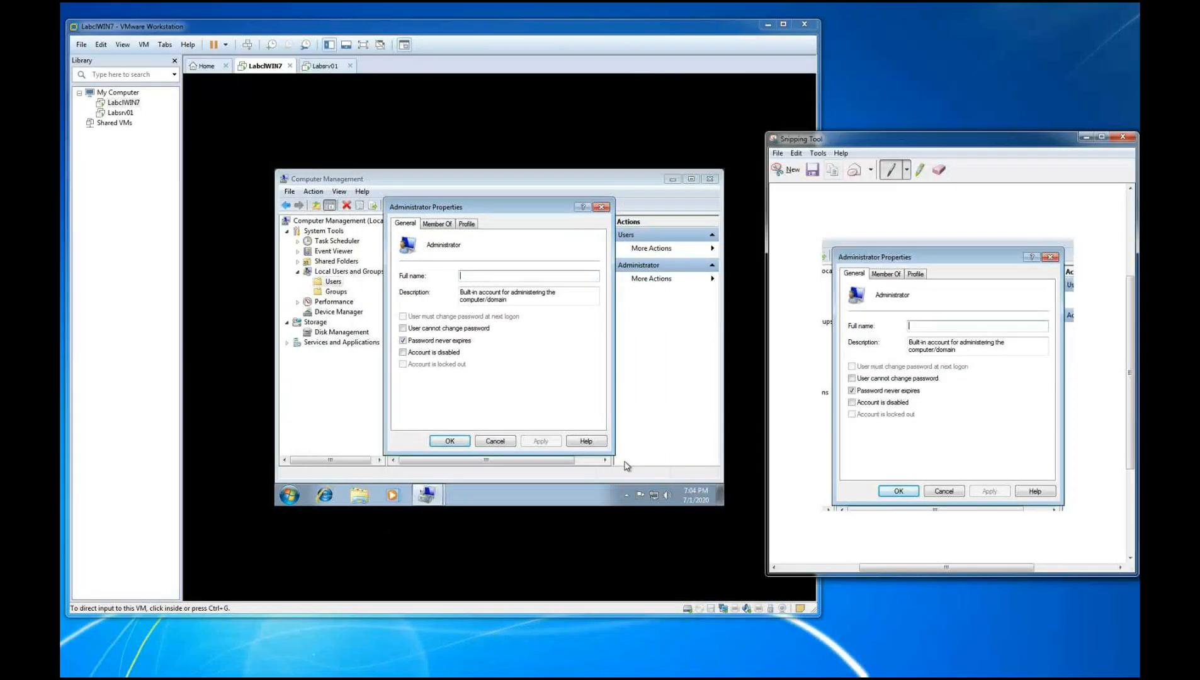
click(626, 466)
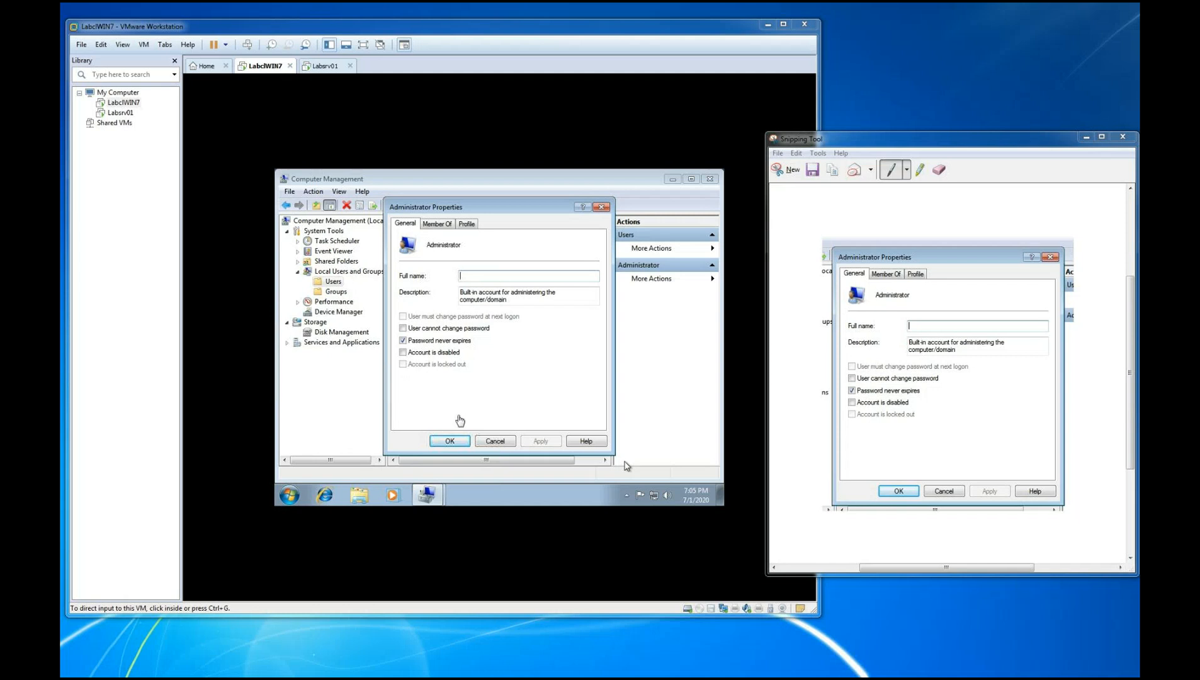
Close the Administrator properties and Computer Management in the guest, and open Computer's context menu from the Start menu
click(447, 446)
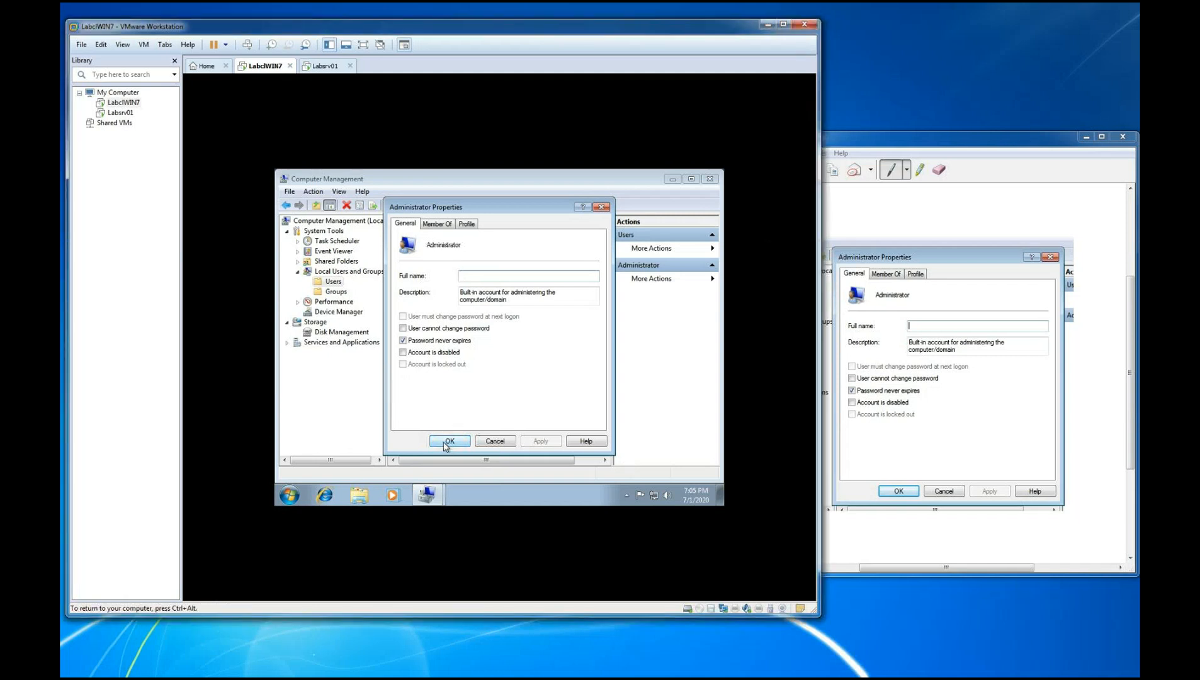
click(447, 444)
click(718, 178)
click(291, 495)
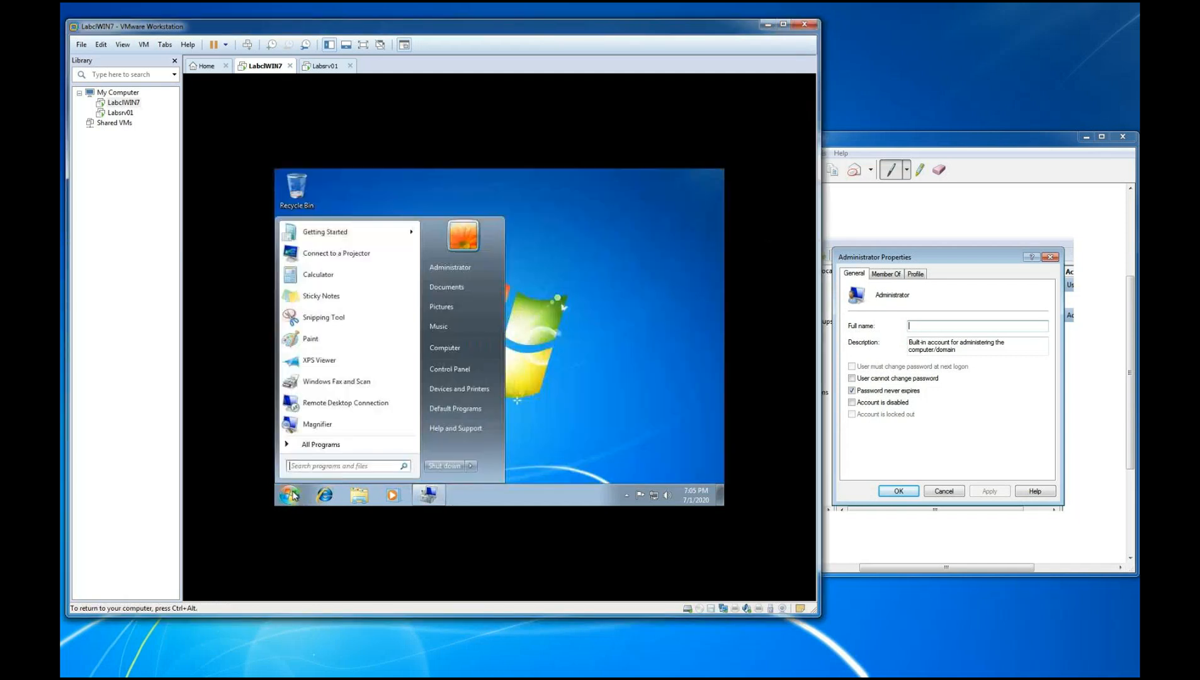
right_click(442, 349)
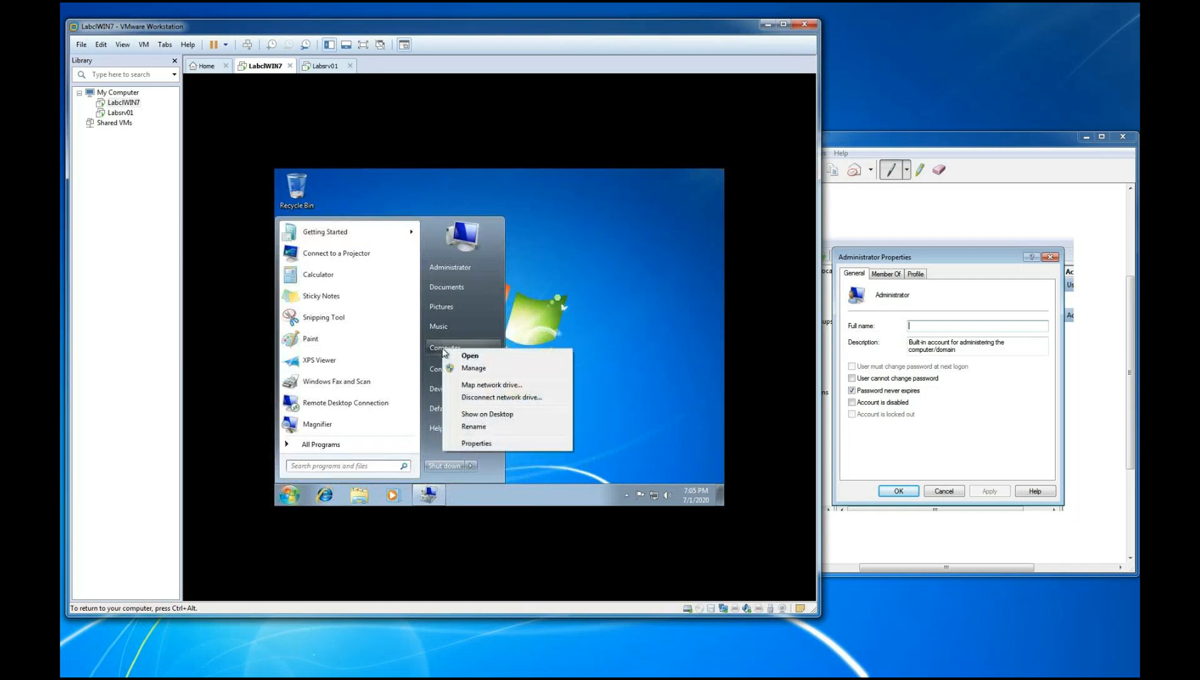
Snip the guest's Start menu, mark Computer and its Properties command in red pen, and move the snip aside
key(ctrl+alt)
click(927, 147)
click(779, 172)
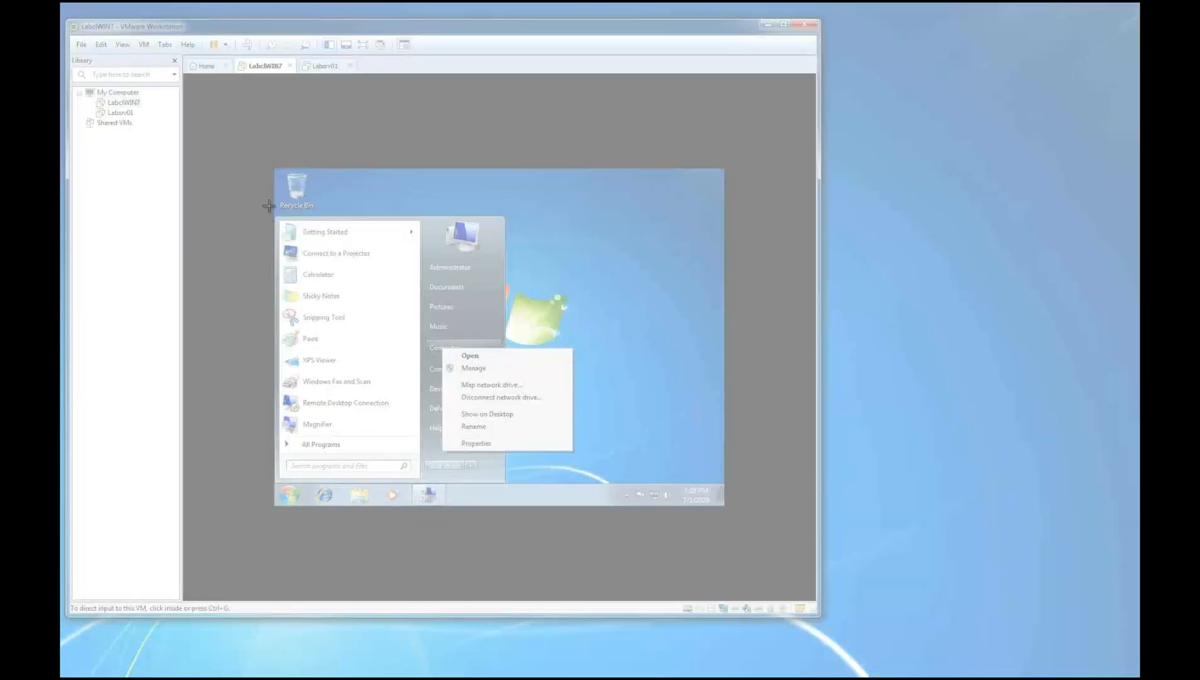
drag(269, 205, 641, 543)
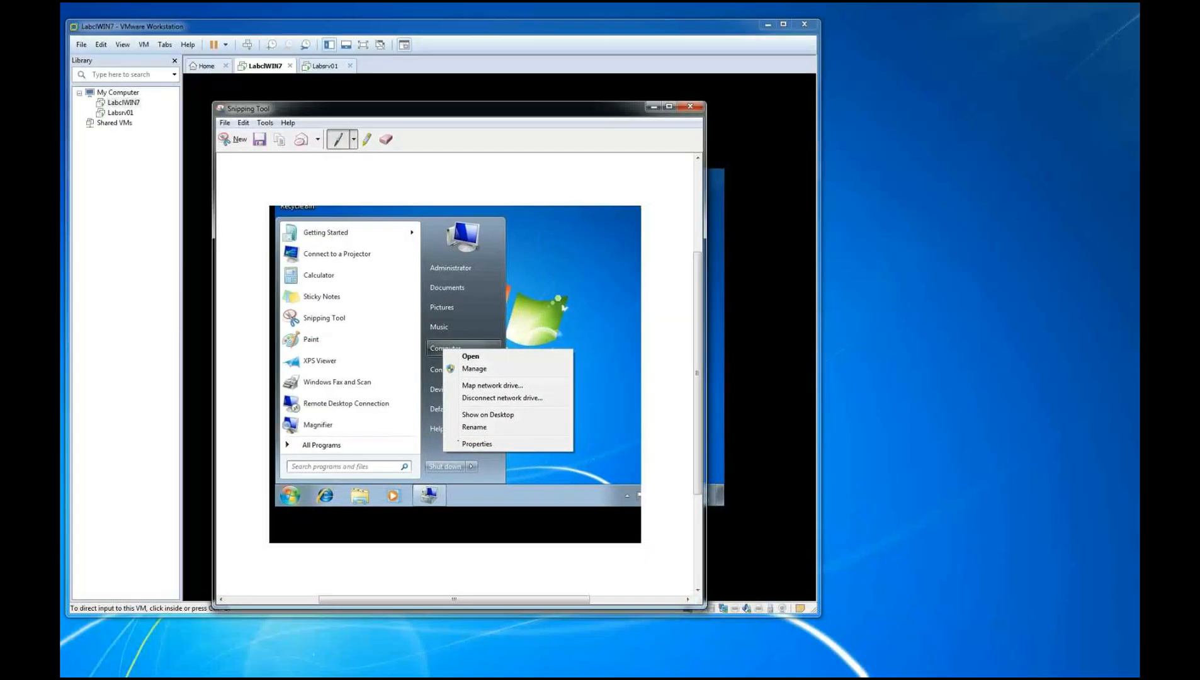
drag(451, 446, 493, 434)
drag(424, 351, 395, 351)
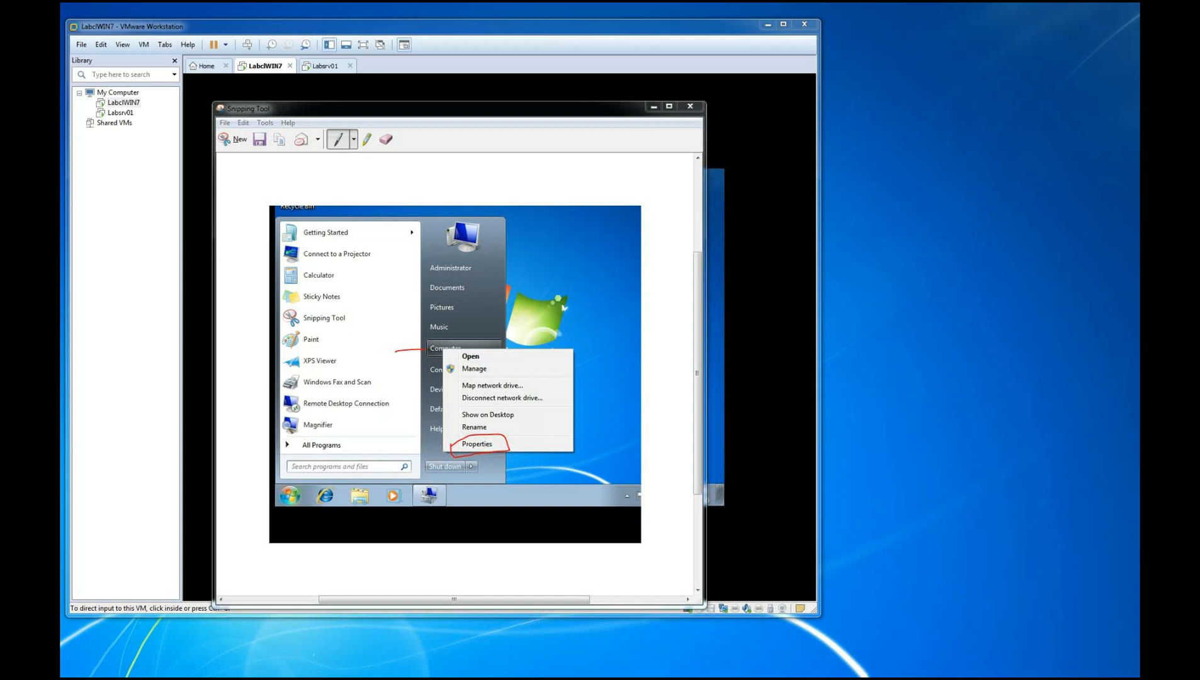
click(581, 113)
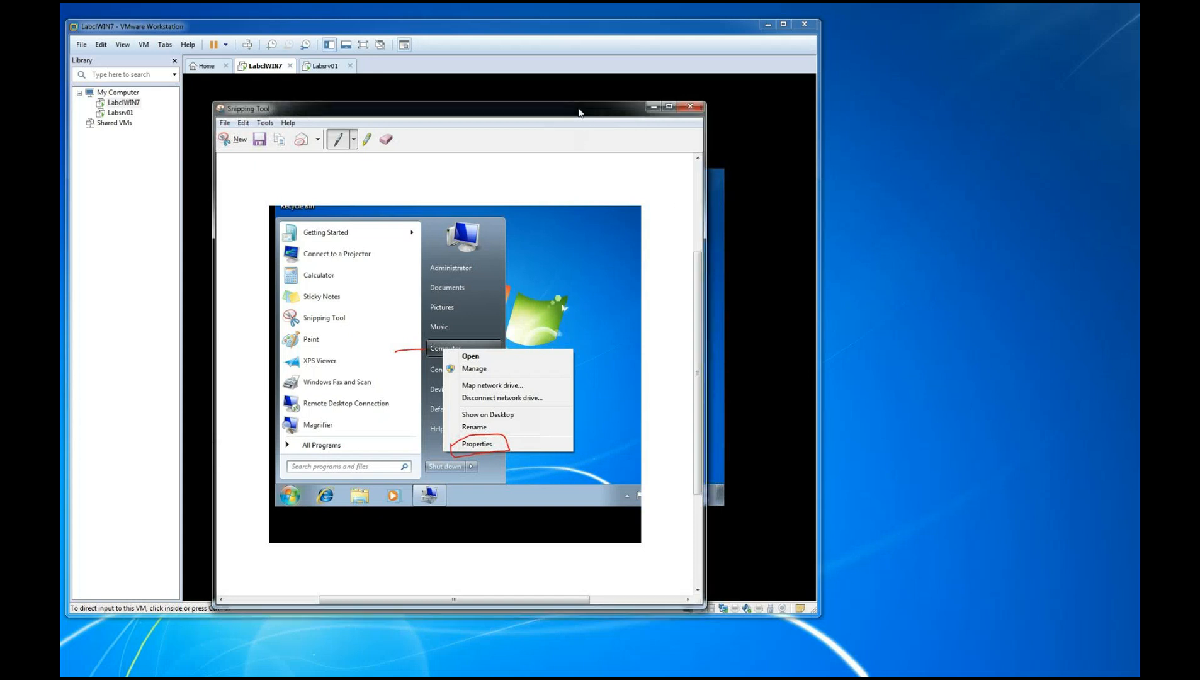
drag(580, 112, 1138, 114)
Open Computer's System window in the guest, snip it, circle the computer name settings in red pen and move the snip aside
click(464, 445)
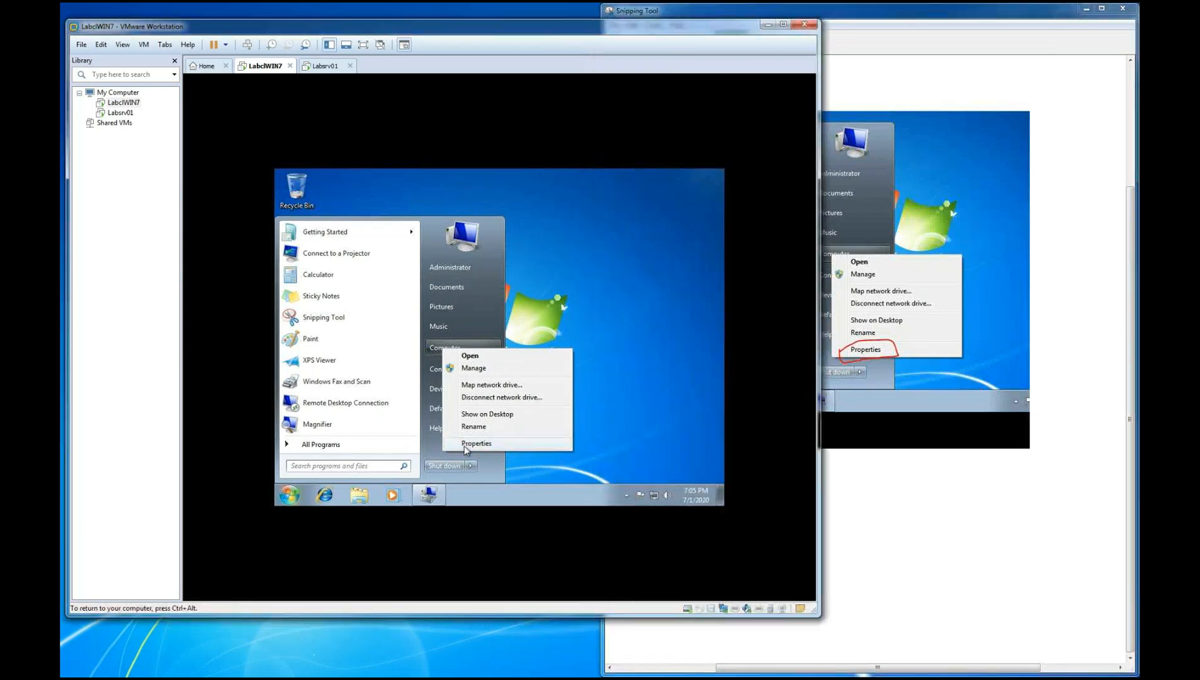
click(464, 445)
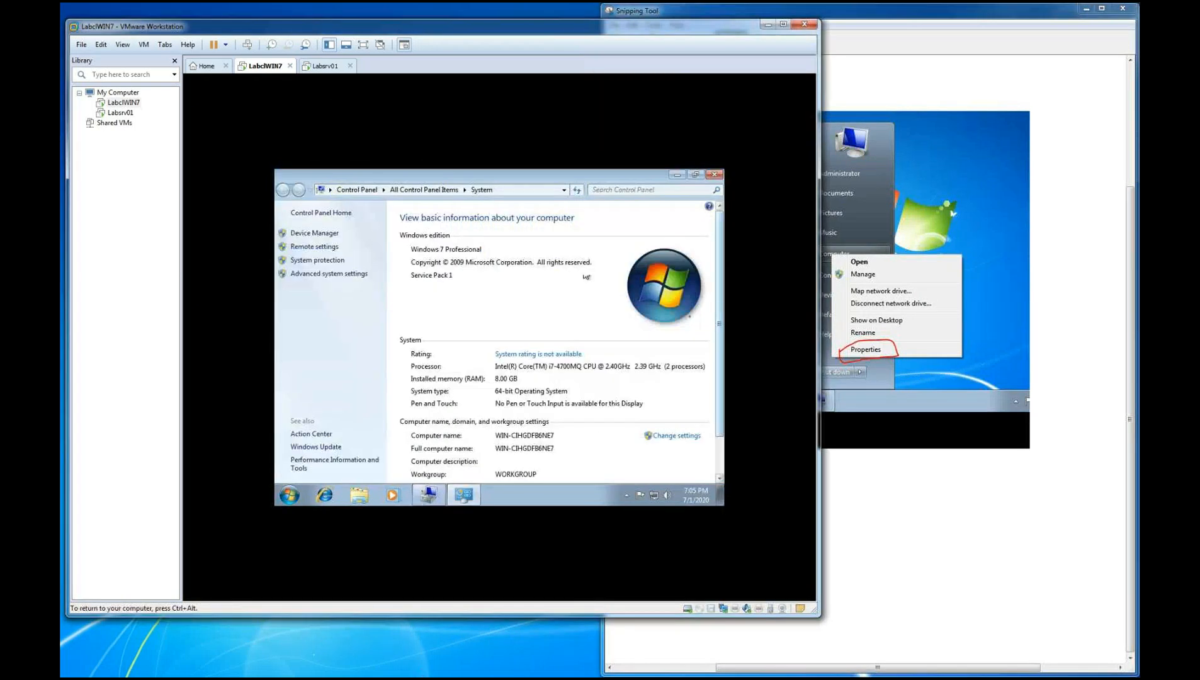
key(ctrl+alt)
click(944, 17)
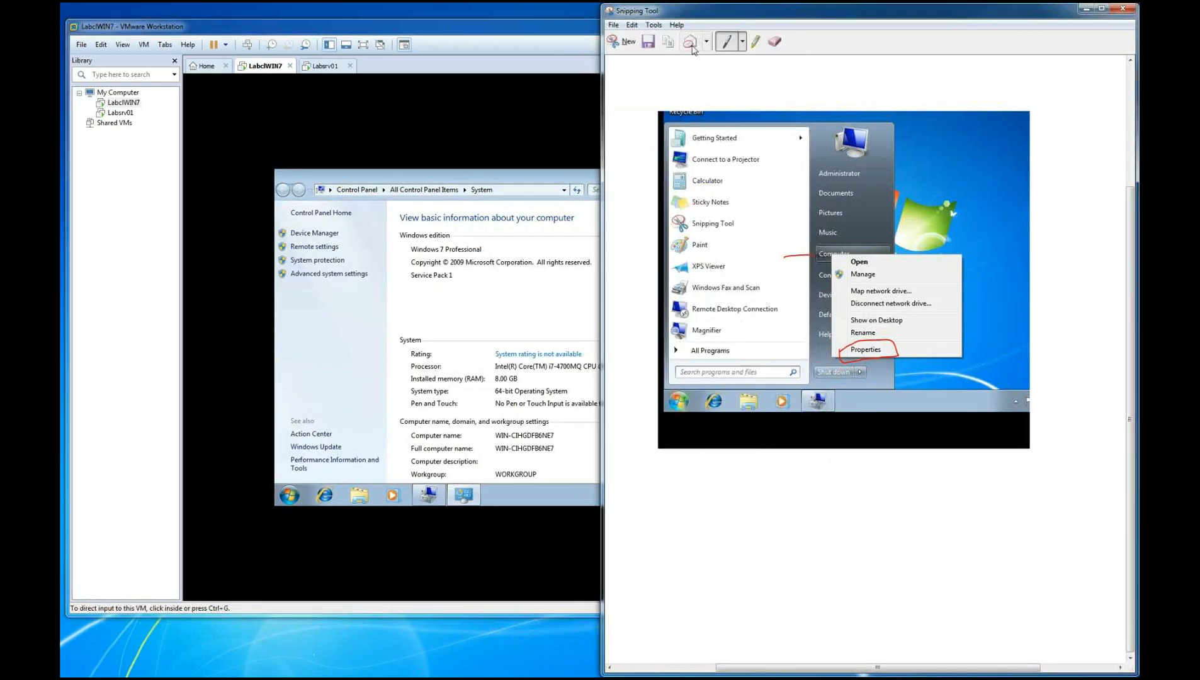
click(617, 46)
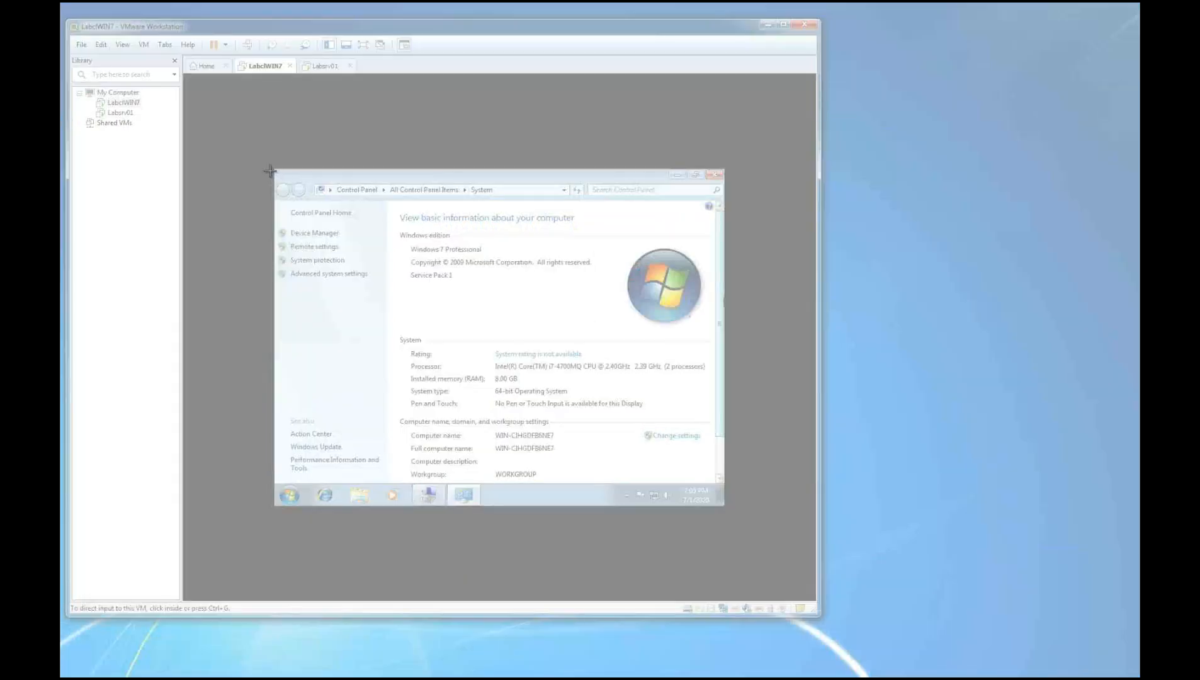
drag(271, 171, 732, 520)
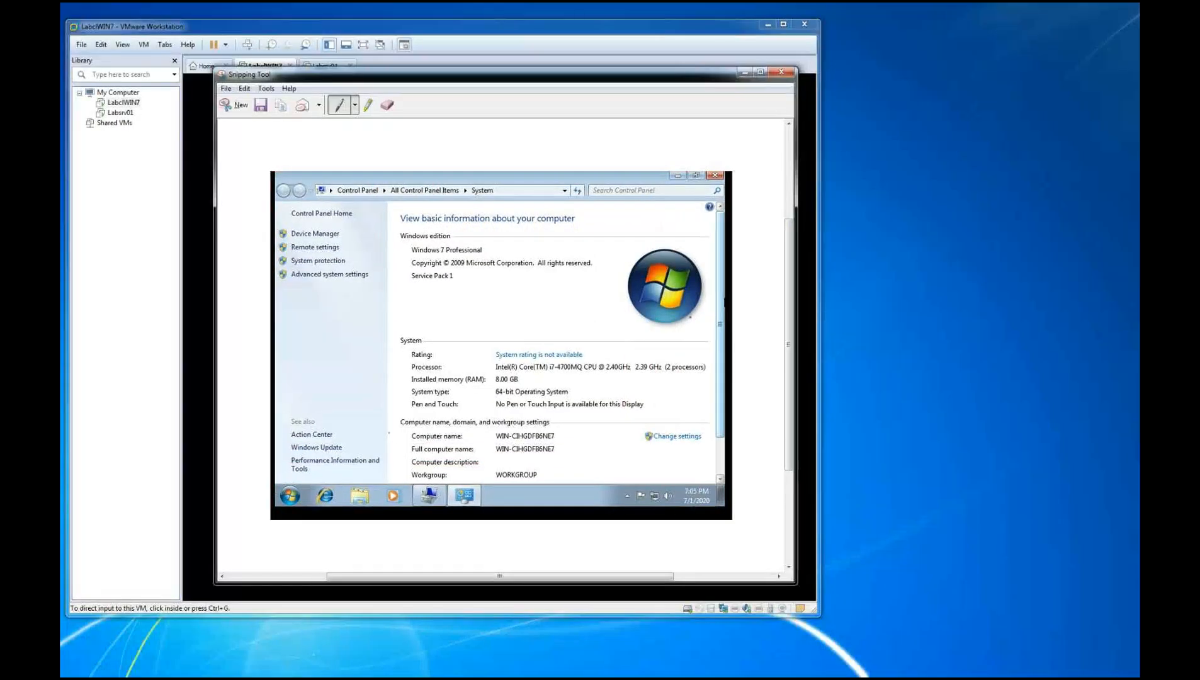
mouse_move(398, 446)
mouse_down()
mouse_move(401, 429)
mouse_move(437, 427)
mouse_up()
mouse_move(434, 423)
mouse_down()
mouse_move(654, 414)
mouse_move(723, 431)
mouse_move(661, 458)
mouse_move(390, 464)
mouse_move(402, 438)
mouse_up()
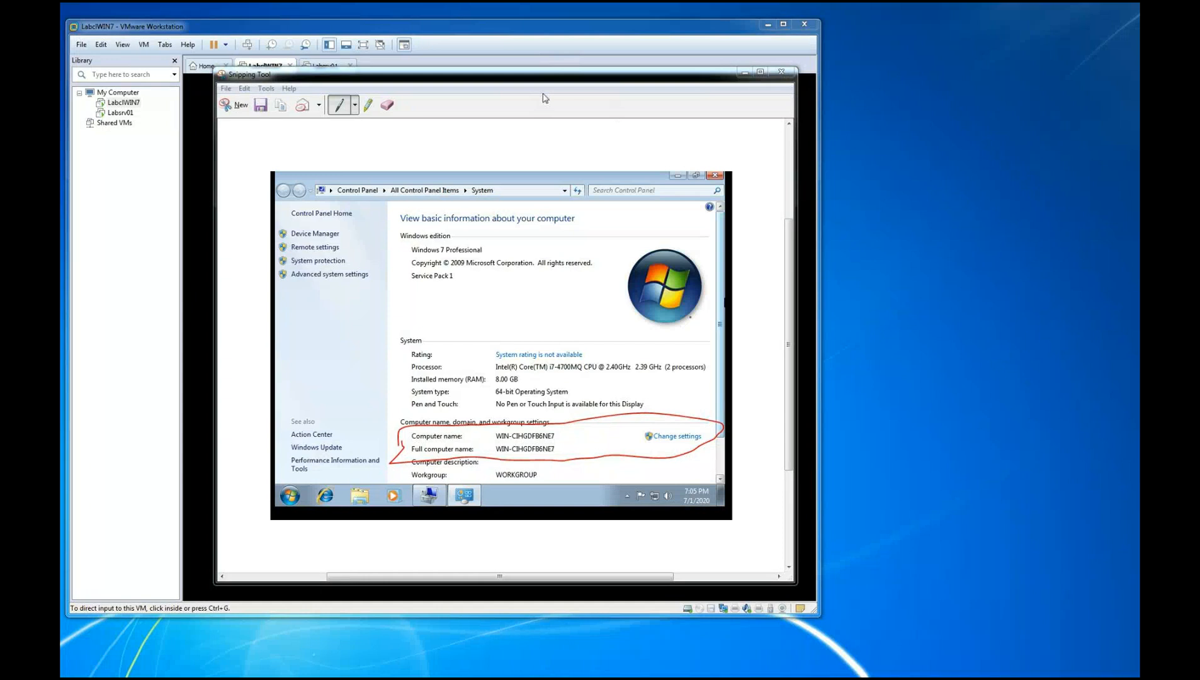
drag(579, 80, 1038, 251)
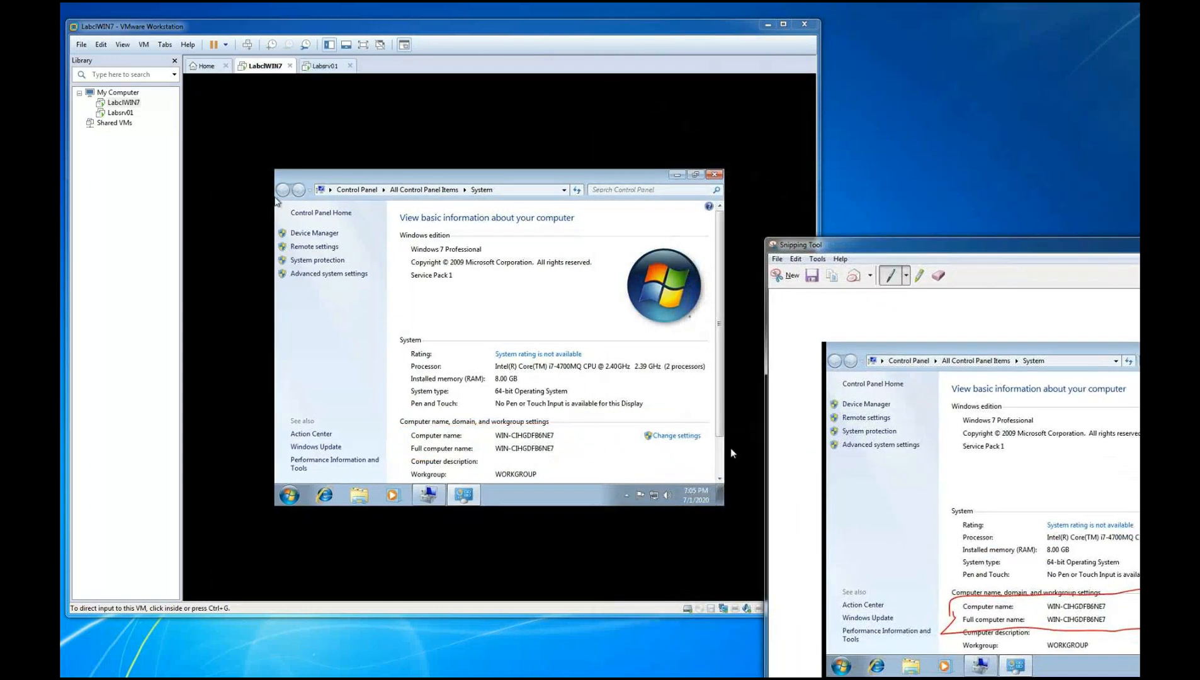
Open System Properties through Change settings, snip the Computer Name page, circle Change in red pen and move the snip aside
click(664, 445)
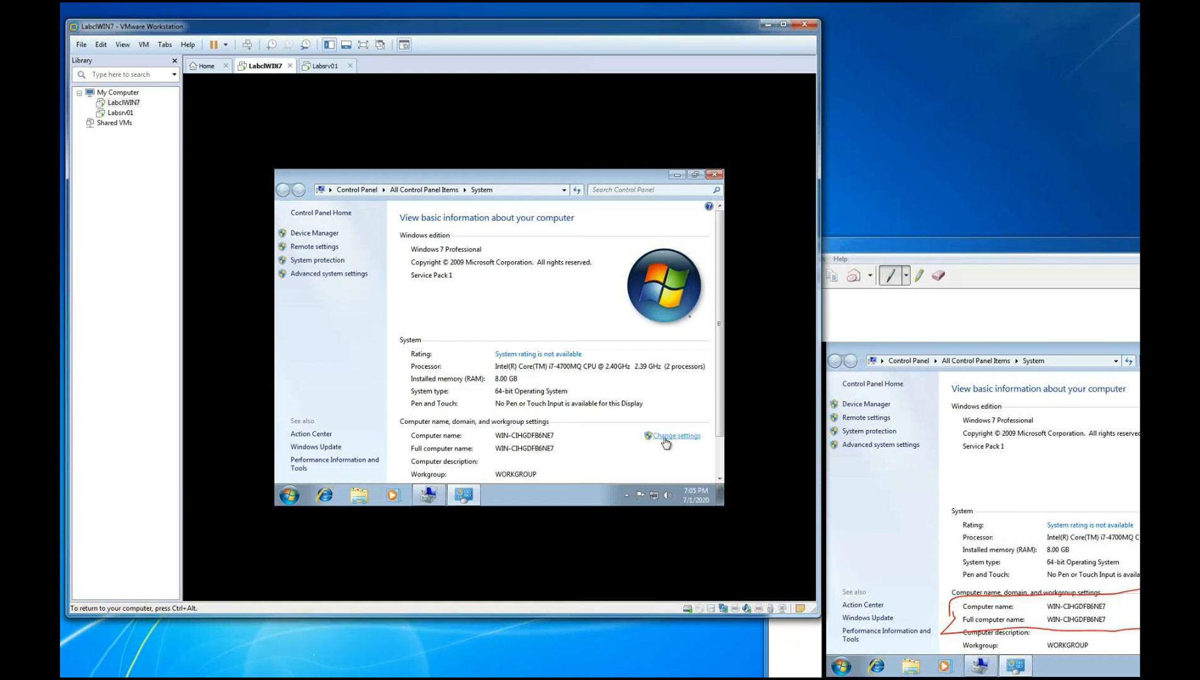
click(666, 444)
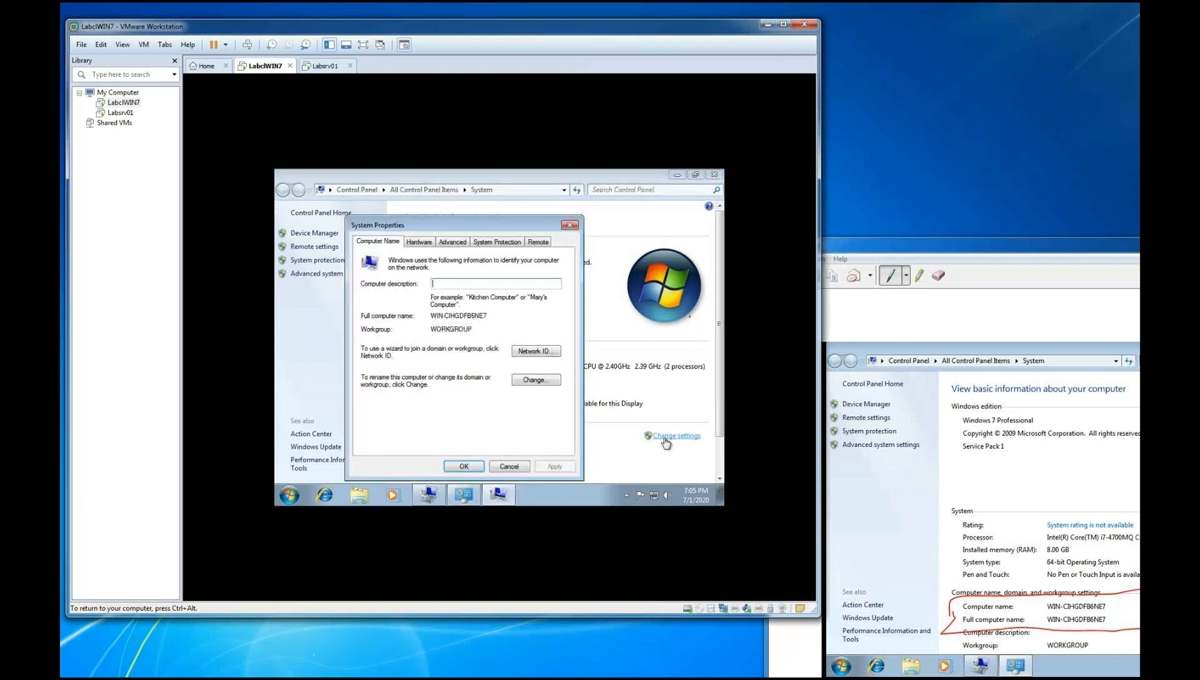
click(1002, 254)
click(792, 277)
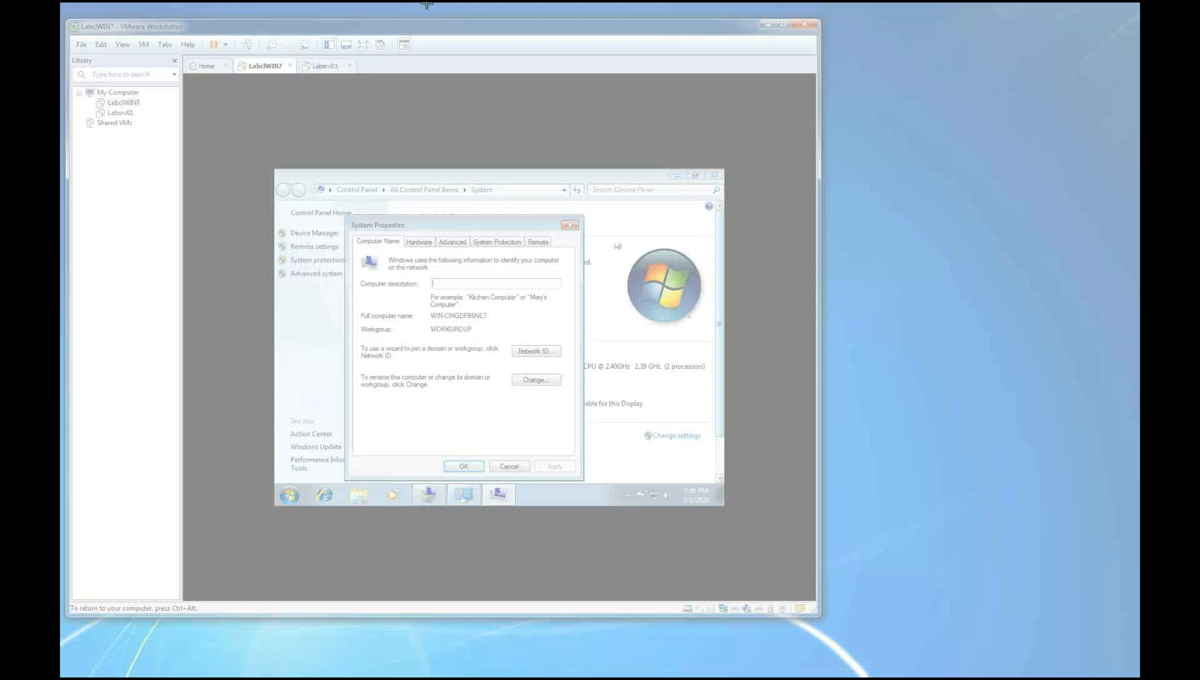
drag(344, 217, 584, 483)
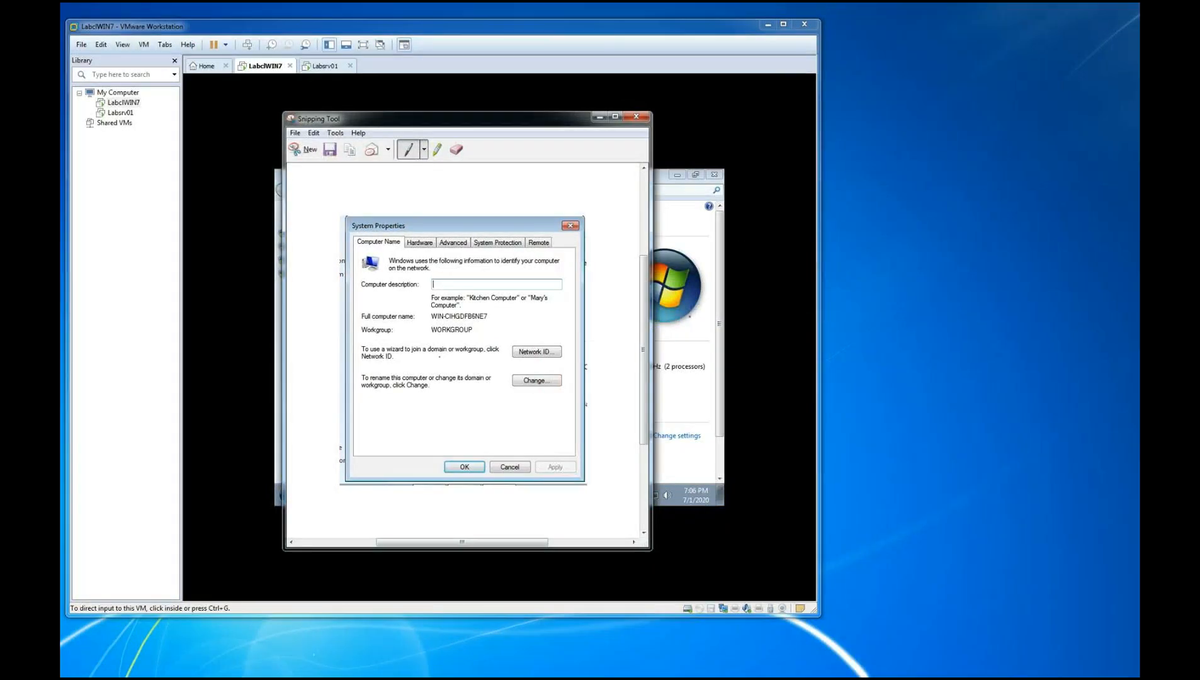
mouse_move(508, 381)
mouse_down()
mouse_move(556, 370)
mouse_move(495, 379)
mouse_up()
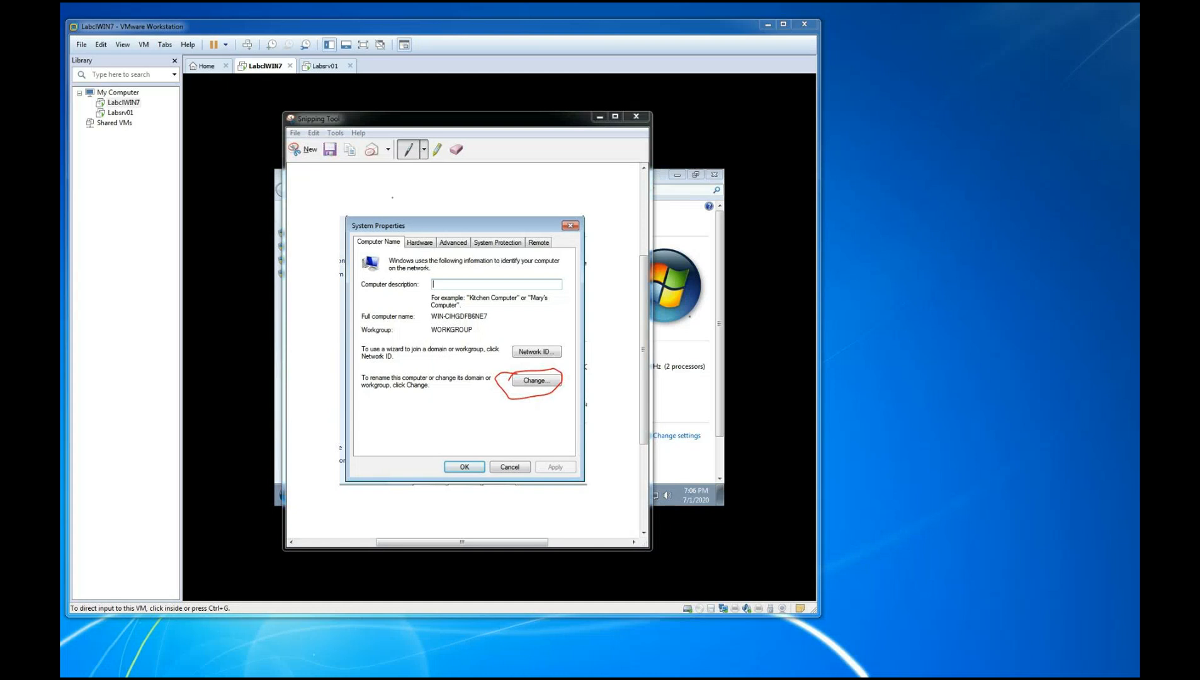
drag(411, 126, 781, 177)
Open the Computer Name/Domain Changes dialog in the guest and snip it
click(536, 380)
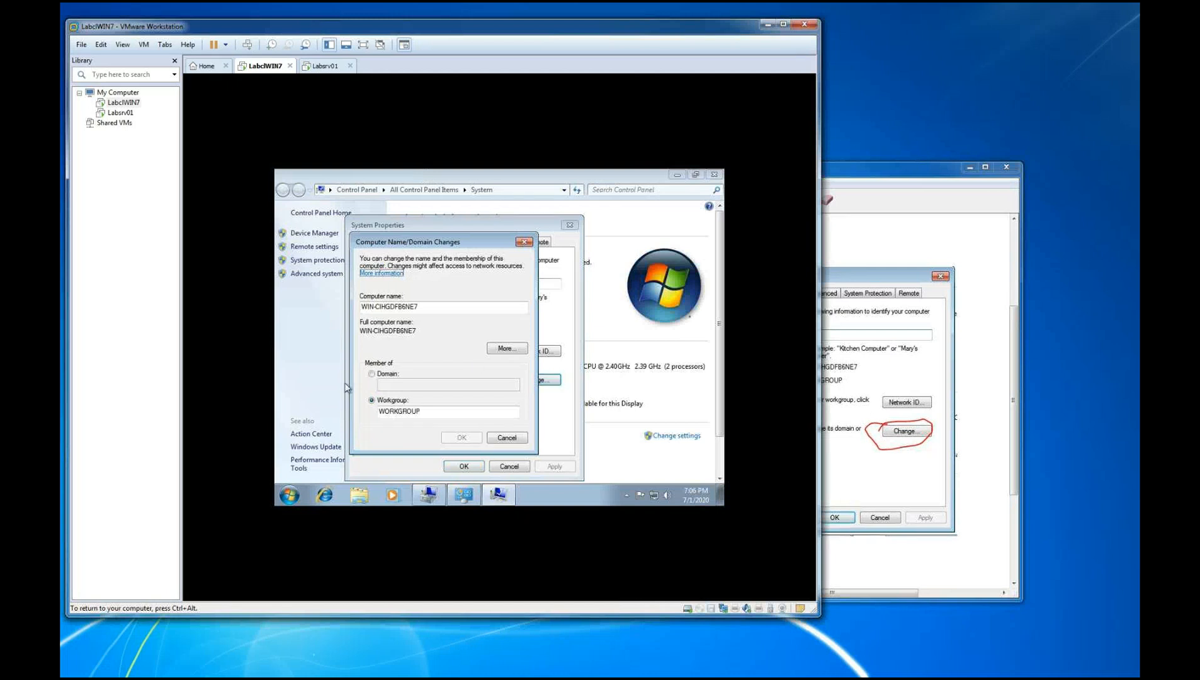
click(893, 186)
click(675, 200)
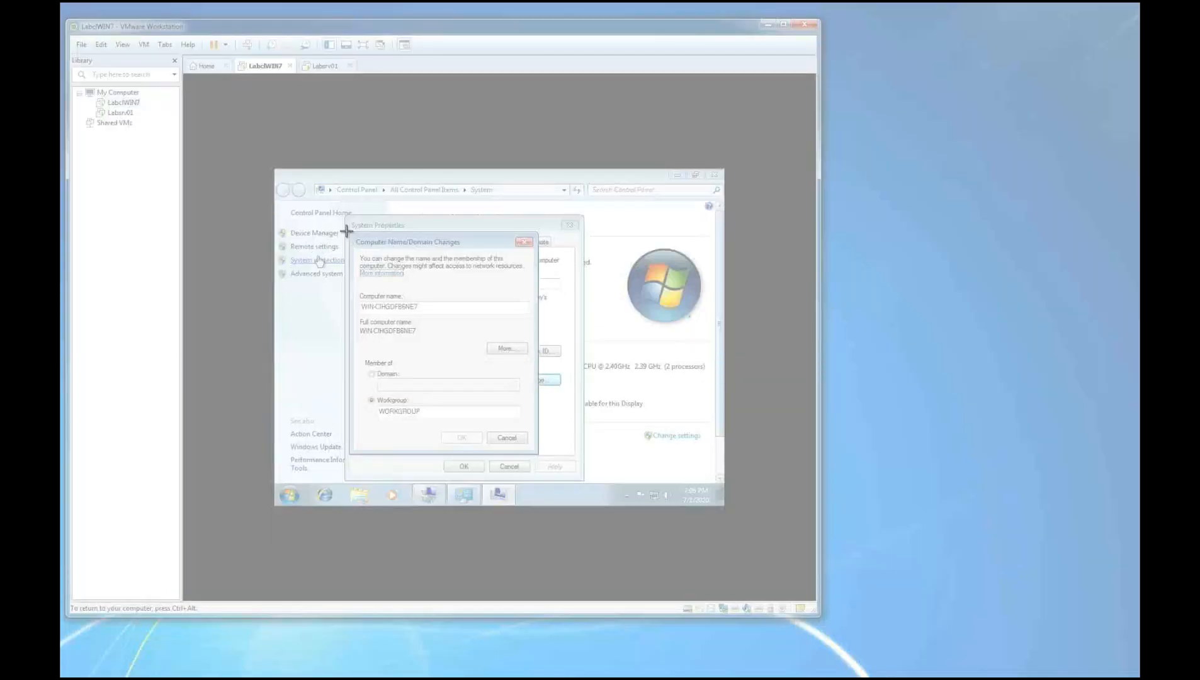
drag(344, 229, 542, 454)
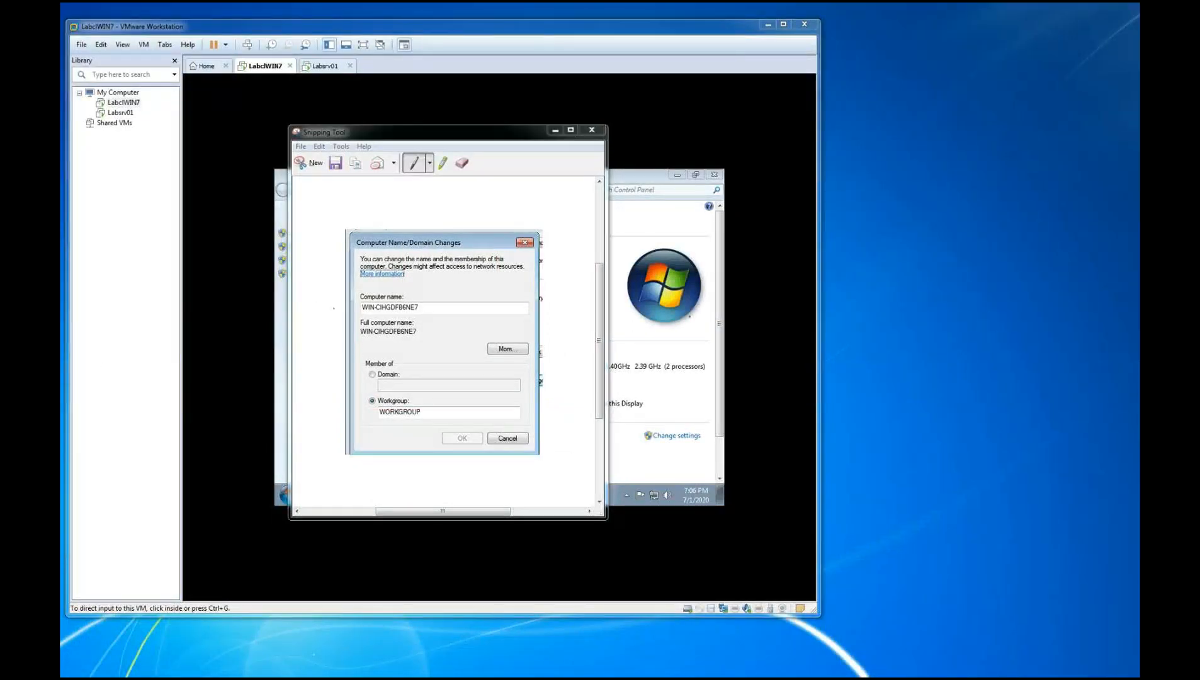
mouse_move(354, 297)
mouse_down()
mouse_move(388, 288)
mouse_move(430, 308)
mouse_move(377, 310)
mouse_up()
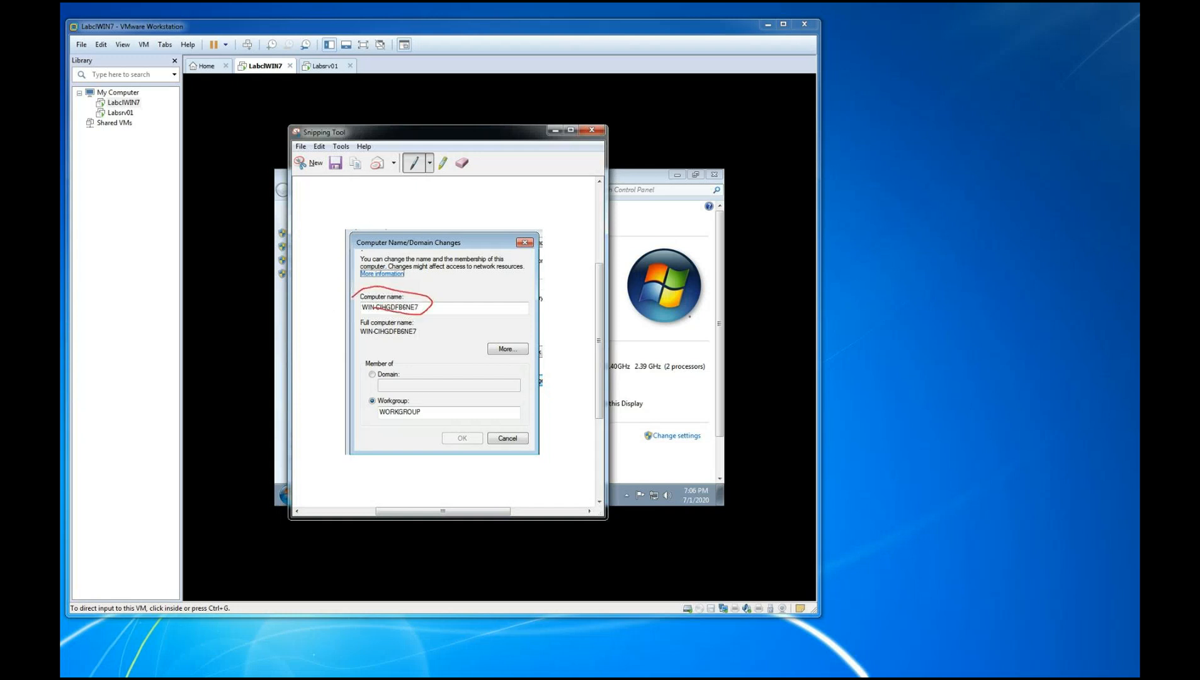
click(462, 163)
click(373, 291)
click(413, 162)
mouse_move(347, 297)
mouse_down()
mouse_move(405, 289)
mouse_move(440, 307)
mouse_move(401, 317)
mouse_move(363, 305)
mouse_up()
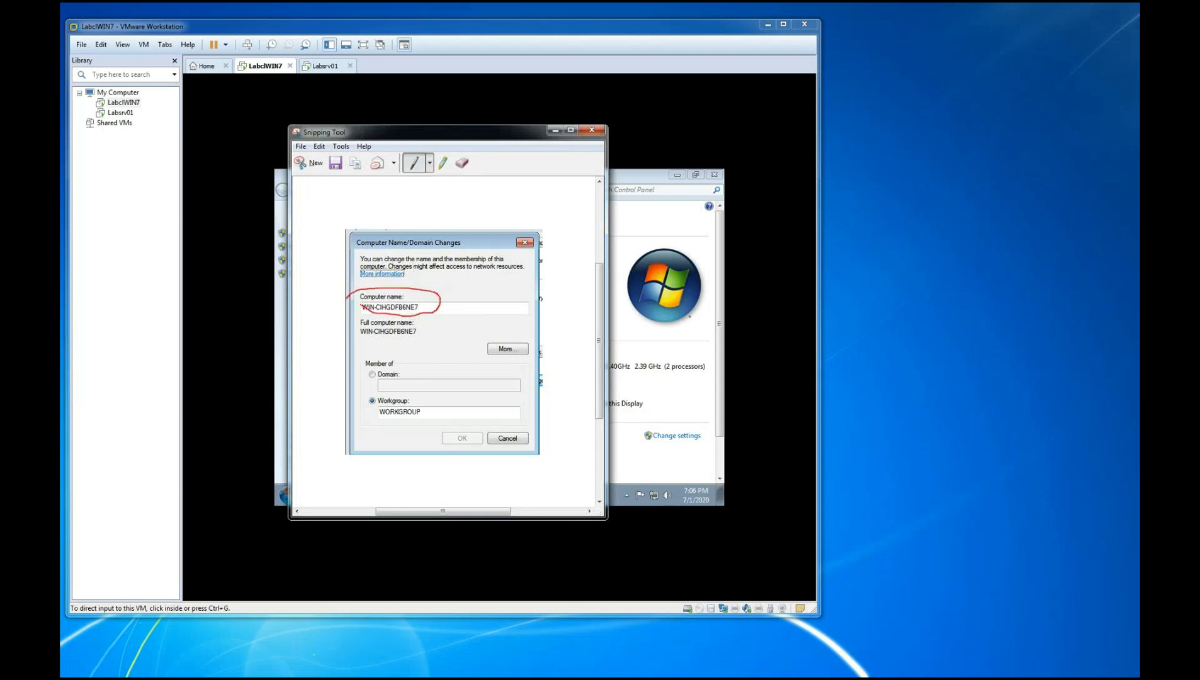
click(462, 162)
click(391, 291)
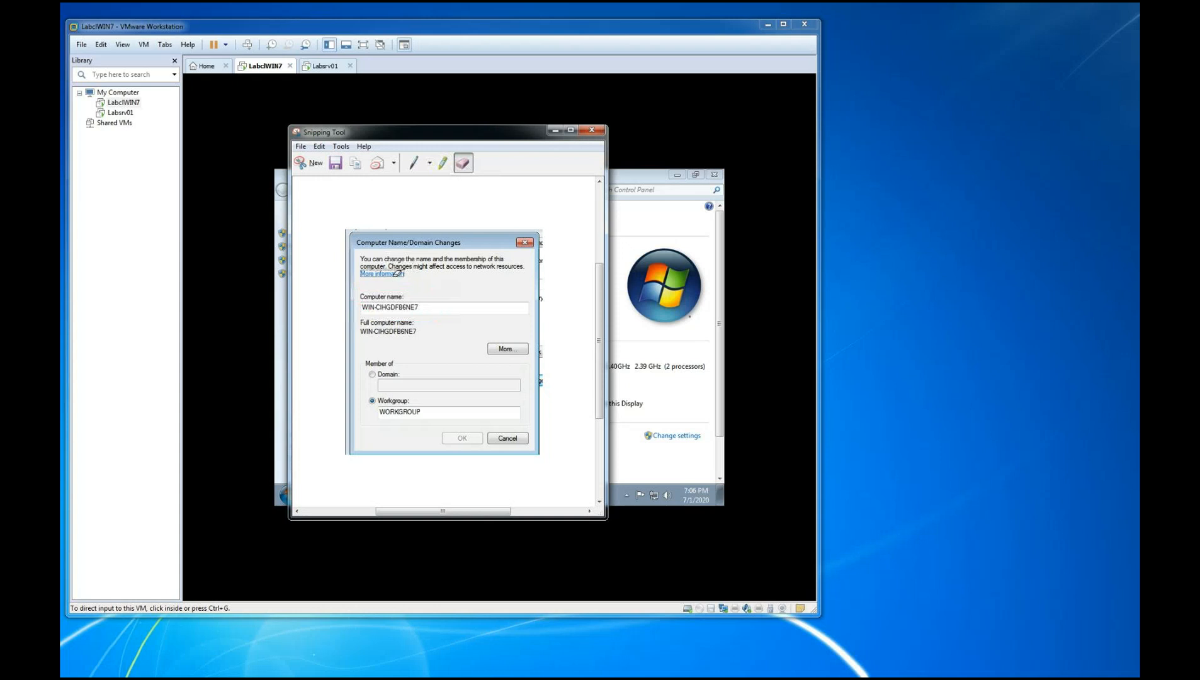
Circle the Computer name field on the snip in red pen and move the snip aside
click(414, 163)
mouse_move(346, 311)
mouse_down()
mouse_move(364, 286)
mouse_move(419, 291)
mouse_move(397, 318)
mouse_move(356, 310)
mouse_up()
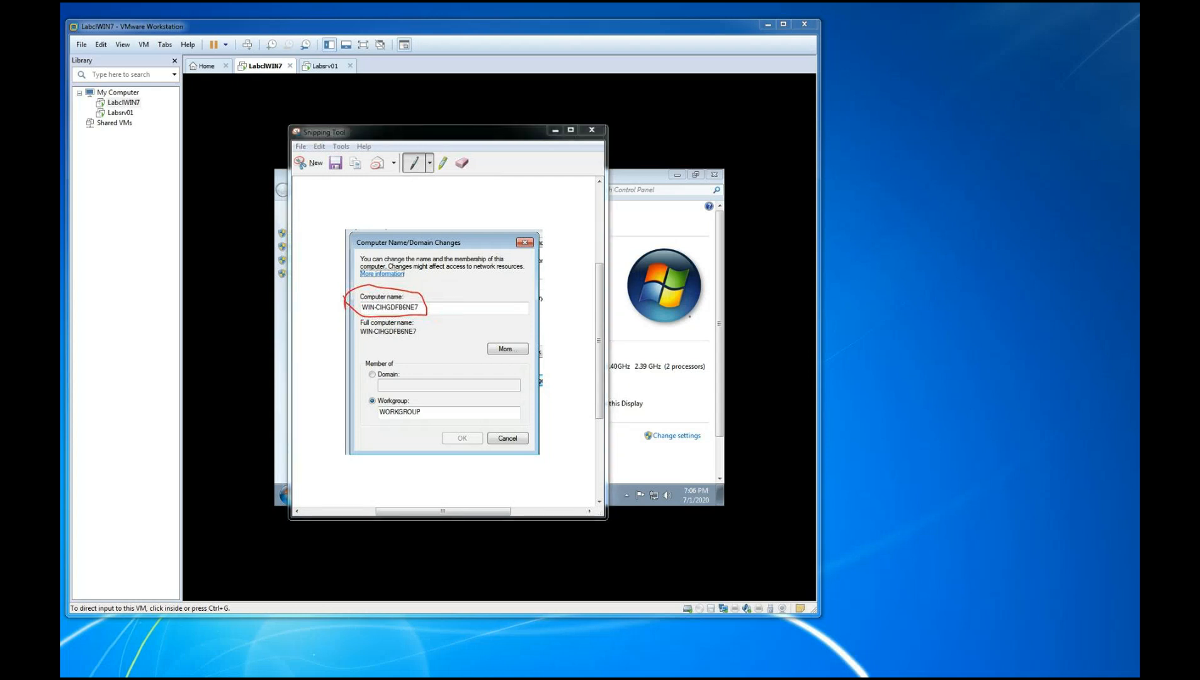
drag(474, 131, 891, 152)
Set the guest's computer name to LabclWin7
click(442, 304)
double_click(442, 305)
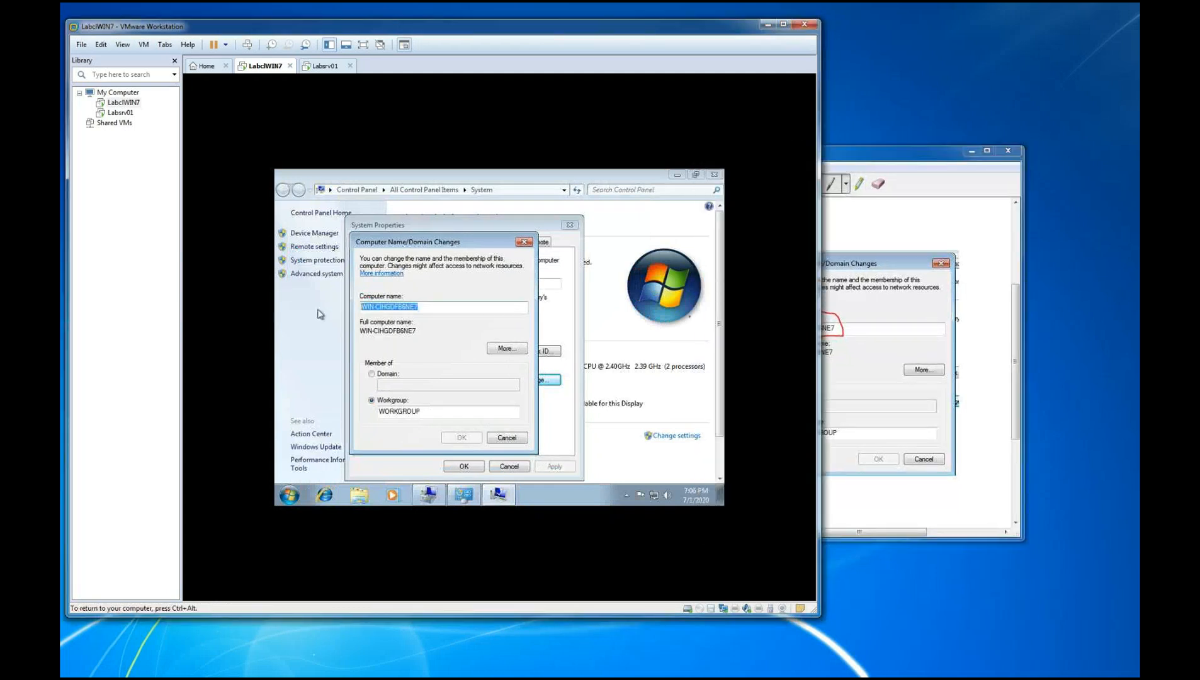
text(LabclWin7)
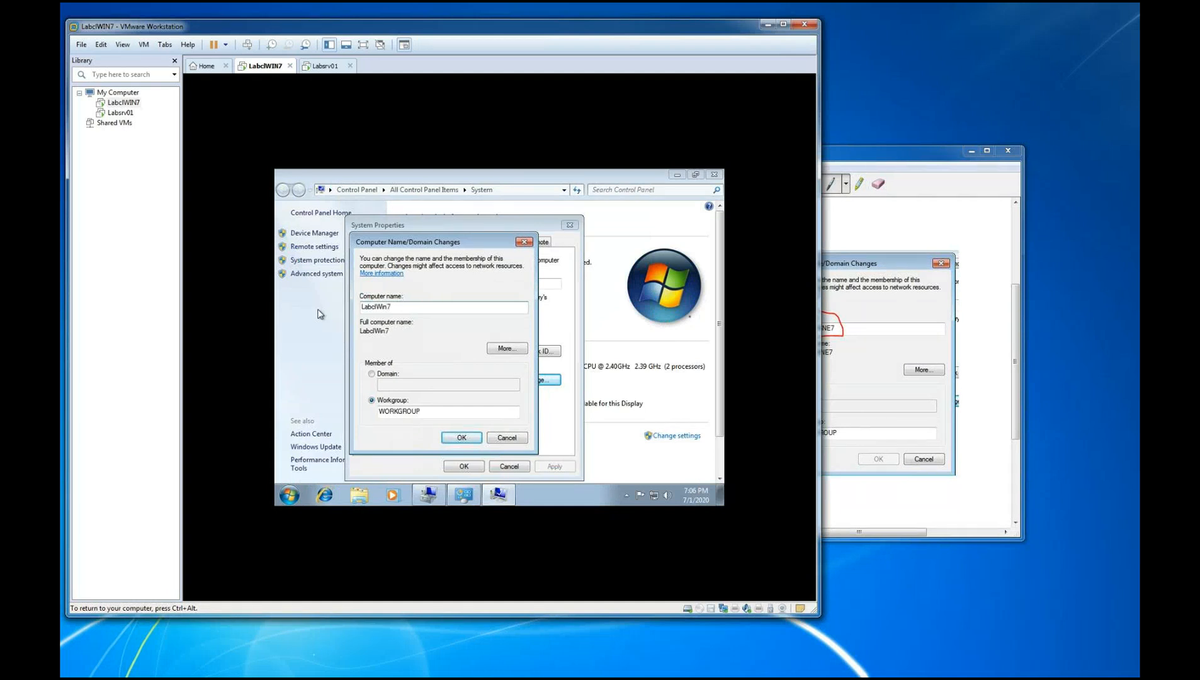
Snip the Computer Name/Domain Changes dialog with the new name and move the snip aside
key(ctrl+alt)
click(781, 181)
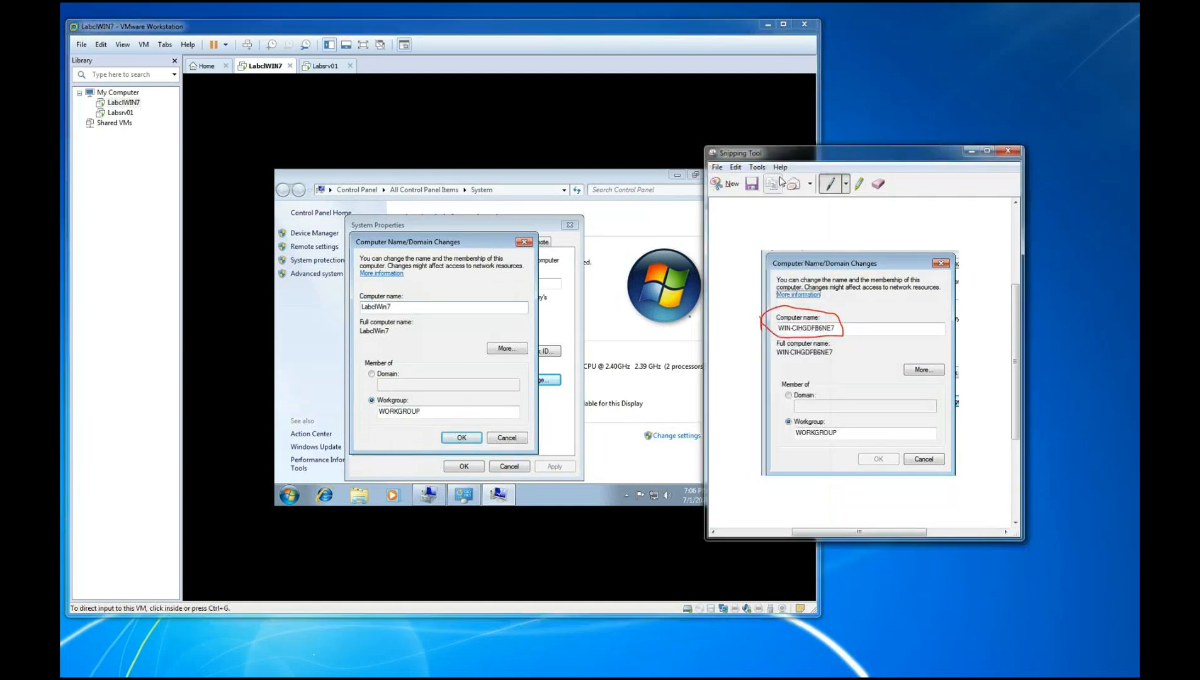
click(733, 183)
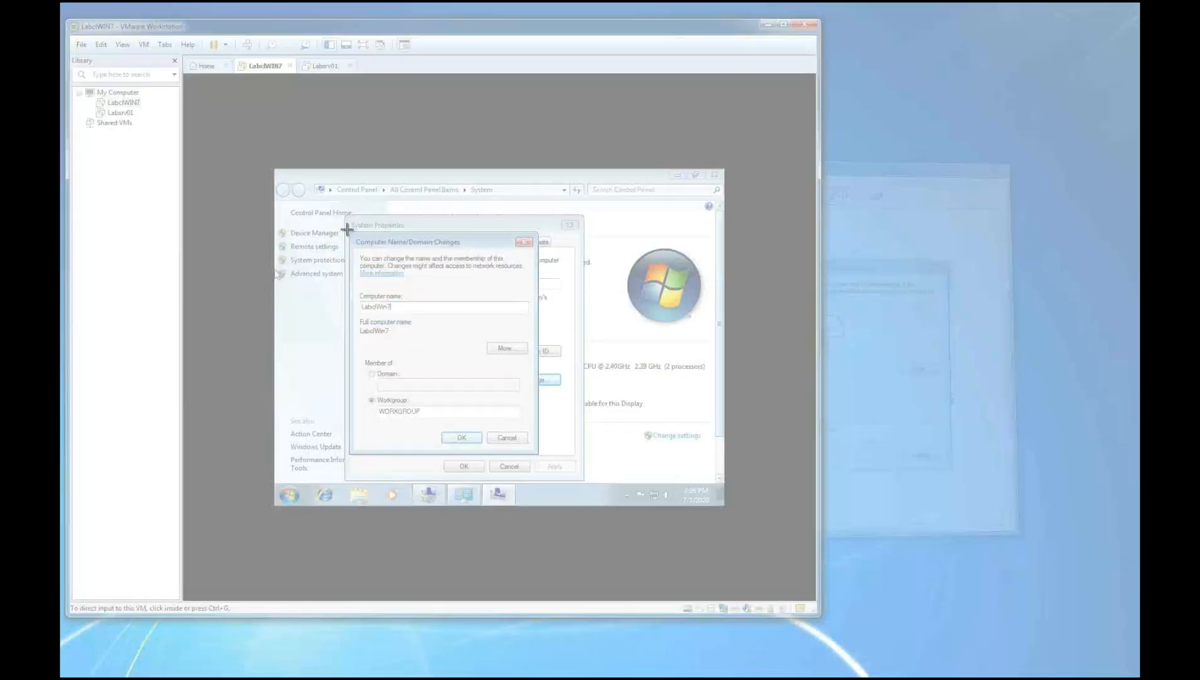
drag(347, 230, 550, 458)
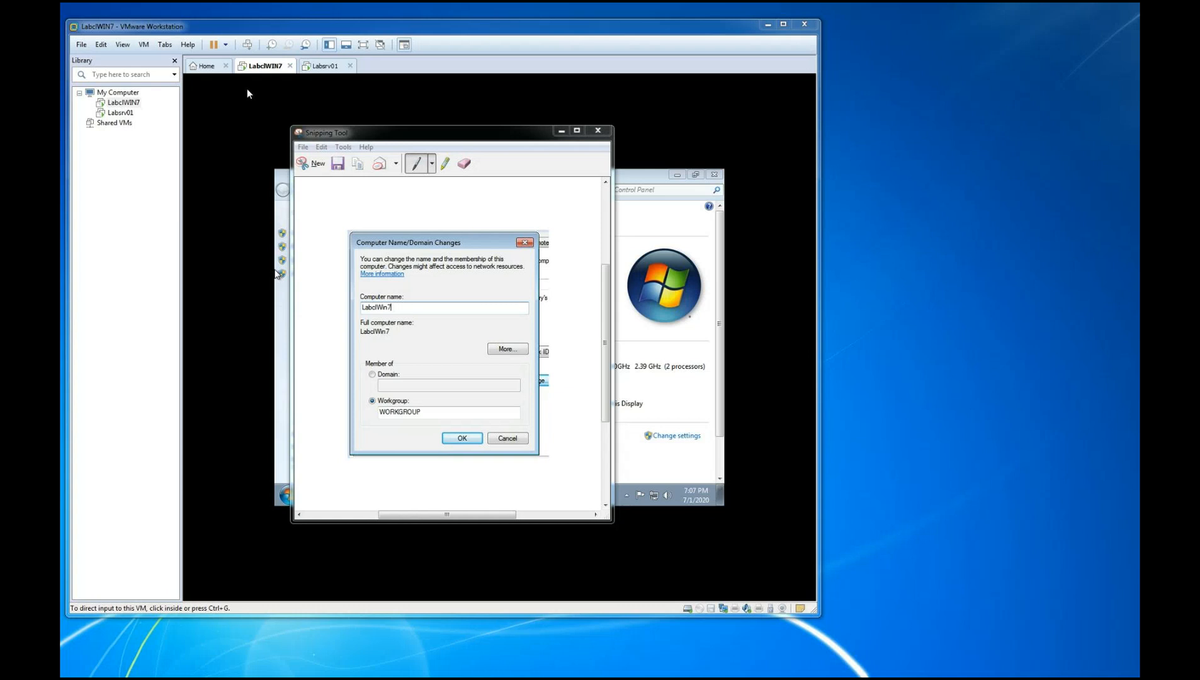
click(401, 134)
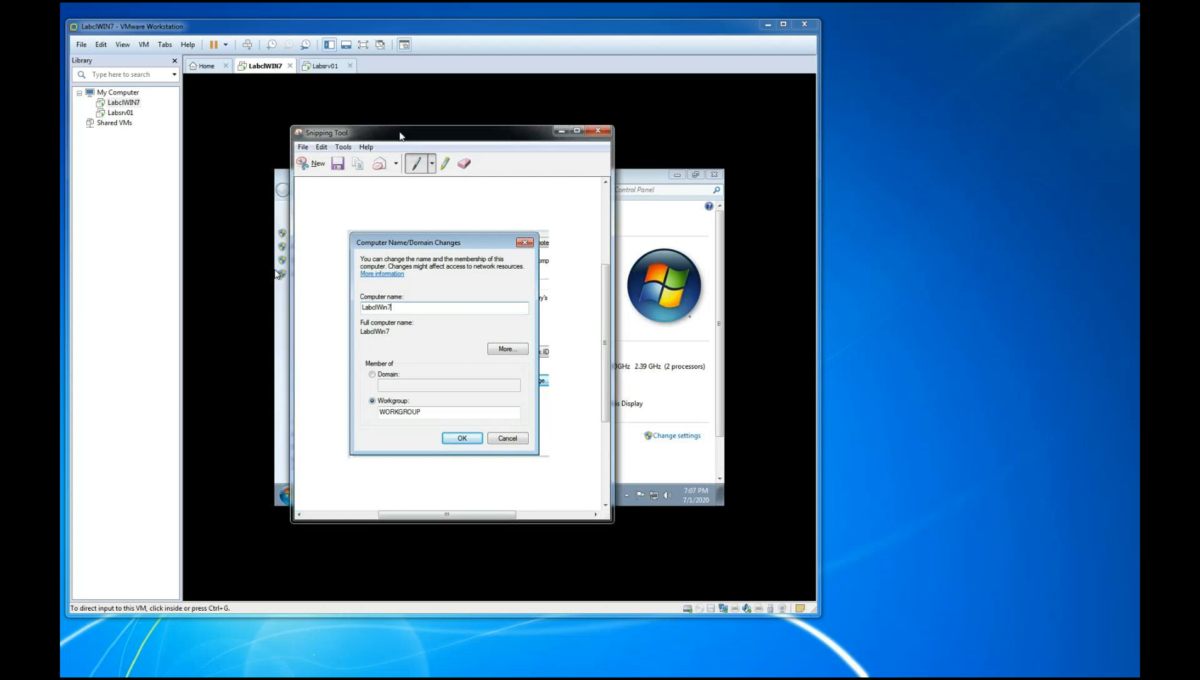
drag(400, 134, 862, 117)
Confirm the new computer name in the guest and circle the snip's OK in red pen
click(464, 439)
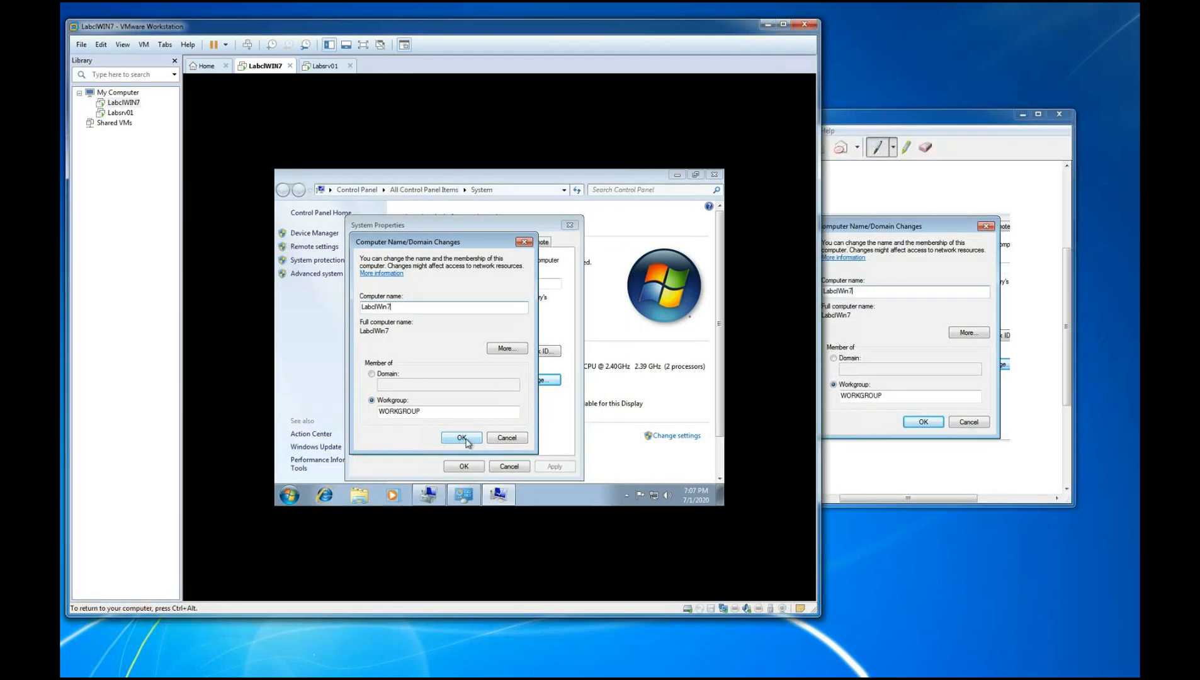
click(468, 443)
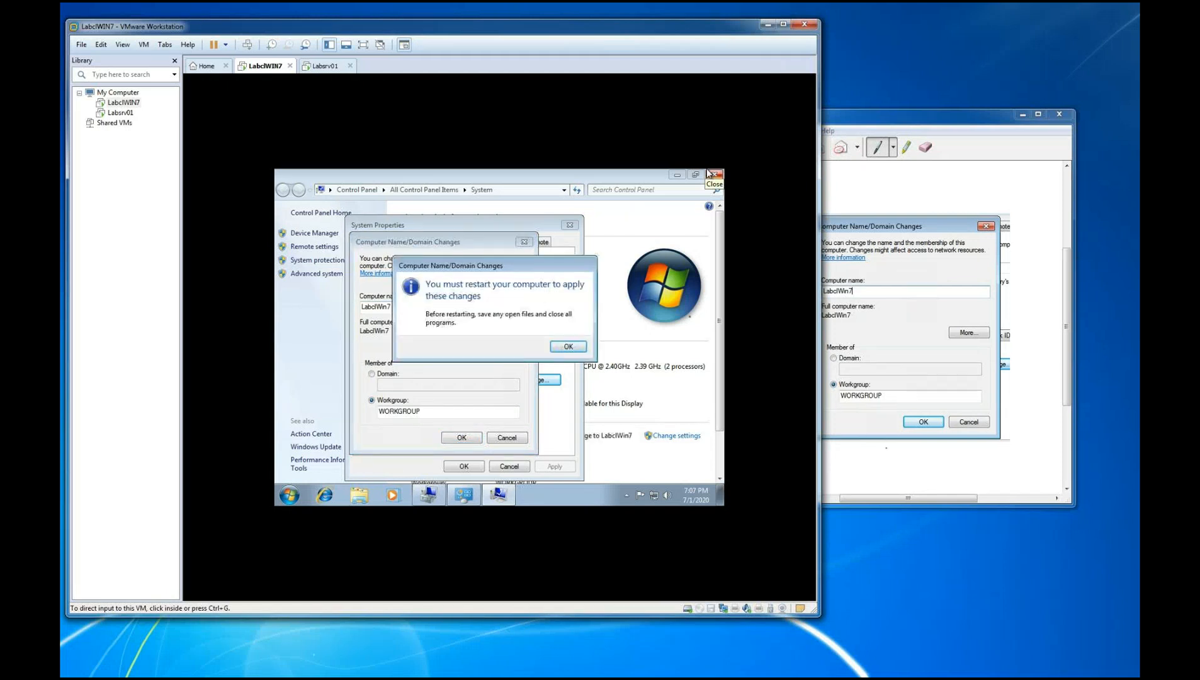
click(886, 448)
mouse_move(888, 425)
mouse_down()
mouse_move(942, 416)
mouse_move(902, 434)
mouse_move(889, 426)
mouse_up()
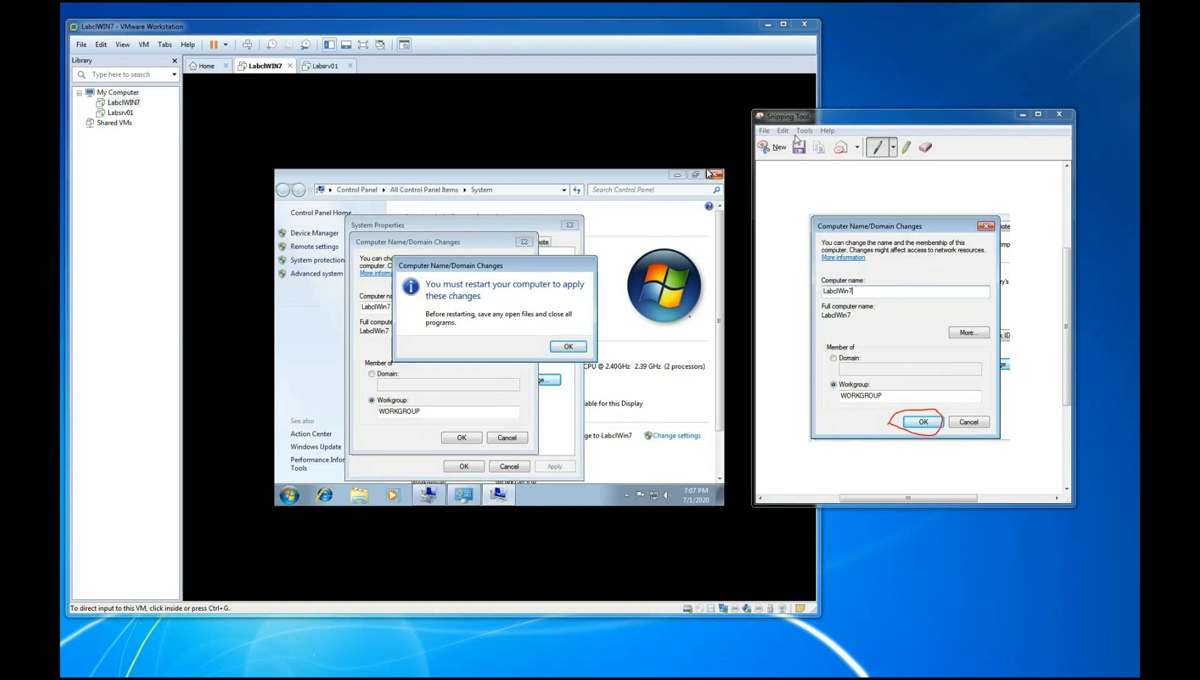
Snip the restart notice over the guest's dialogs, circle its OK in red pen and move the snip aside
click(781, 149)
mouse_move(343, 214)
mouse_down()
mouse_move(705, 477)
mouse_move(684, 464)
mouse_up()
mouse_move(533, 339)
mouse_down()
mouse_move(594, 333)
mouse_move(552, 371)
mouse_move(540, 360)
mouse_up()
drag(540, 129, 1023, 265)
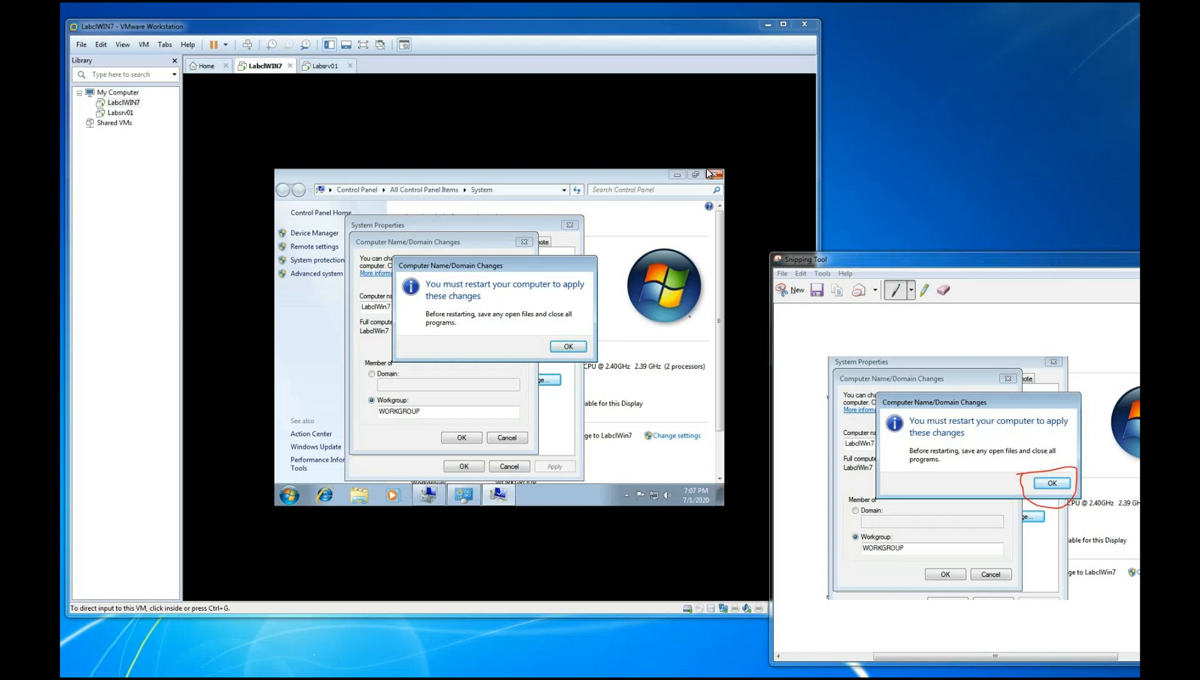
Acknowledge the restart notice in the Windows 7 guest and return control to the host
click(567, 347)
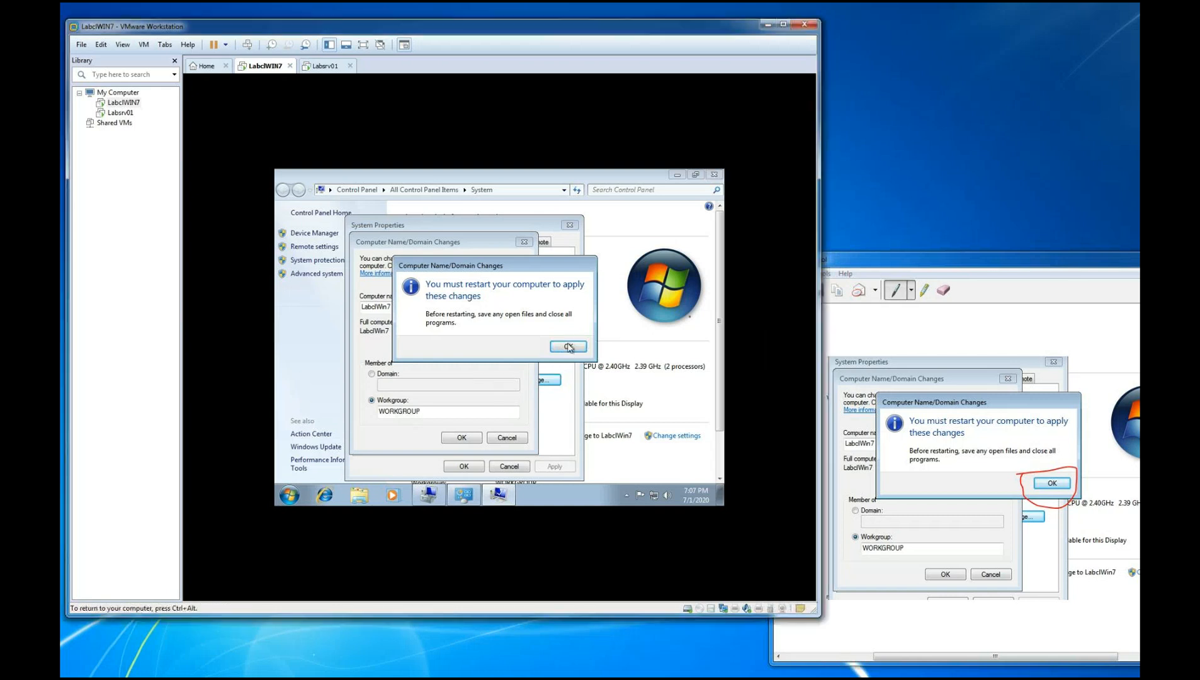
click(570, 352)
key(ctrl+alt)
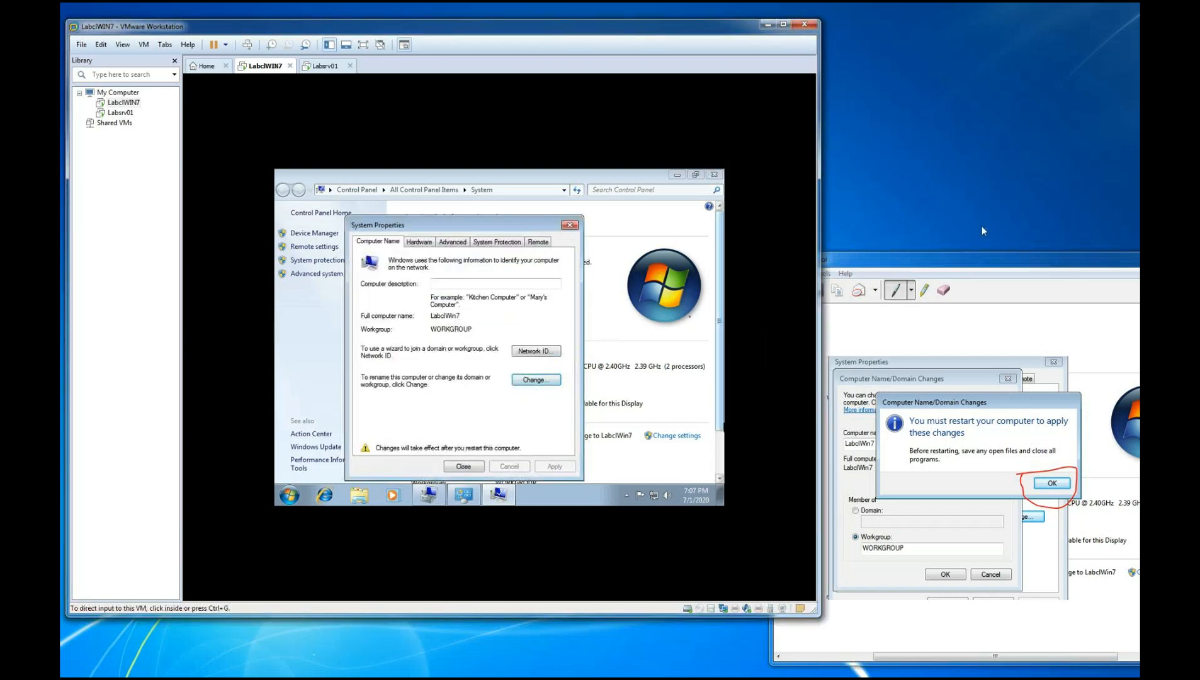
Snip the guest's System Properties dialog, circle its Close button in red pen and move the snip aside
click(969, 274)
click(793, 297)
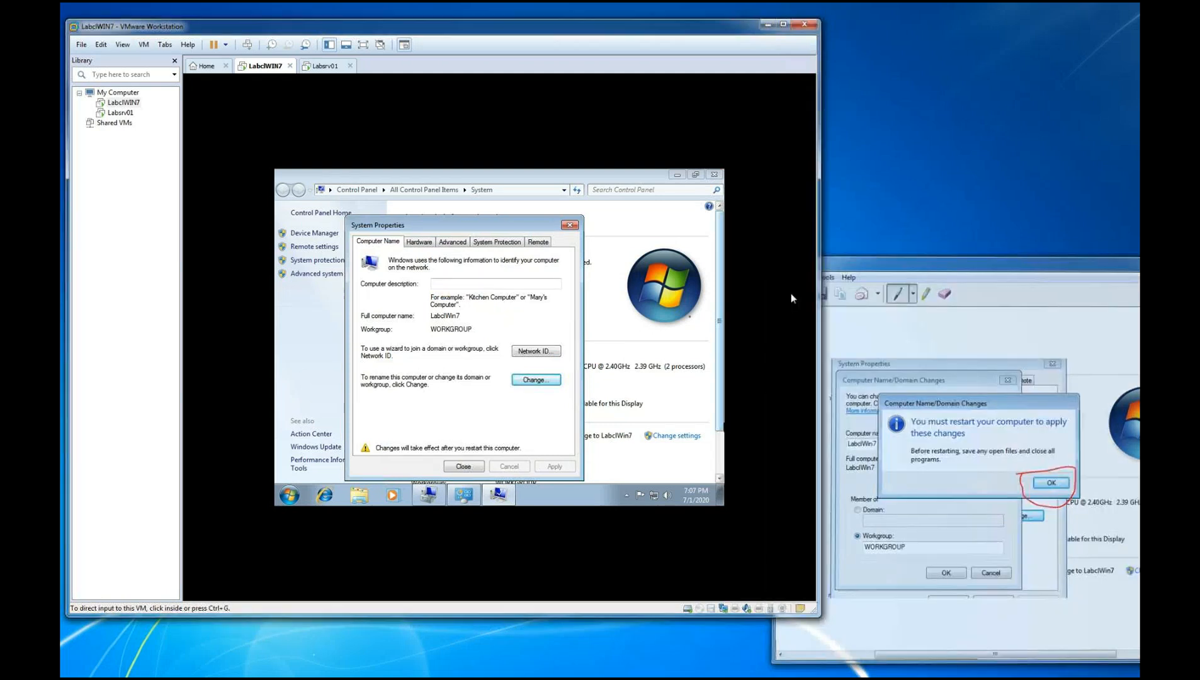
drag(340, 217, 595, 481)
mouse_move(453, 464)
mouse_down()
mouse_move(480, 471)
mouse_move(453, 460)
mouse_up()
key(alt+Tab)
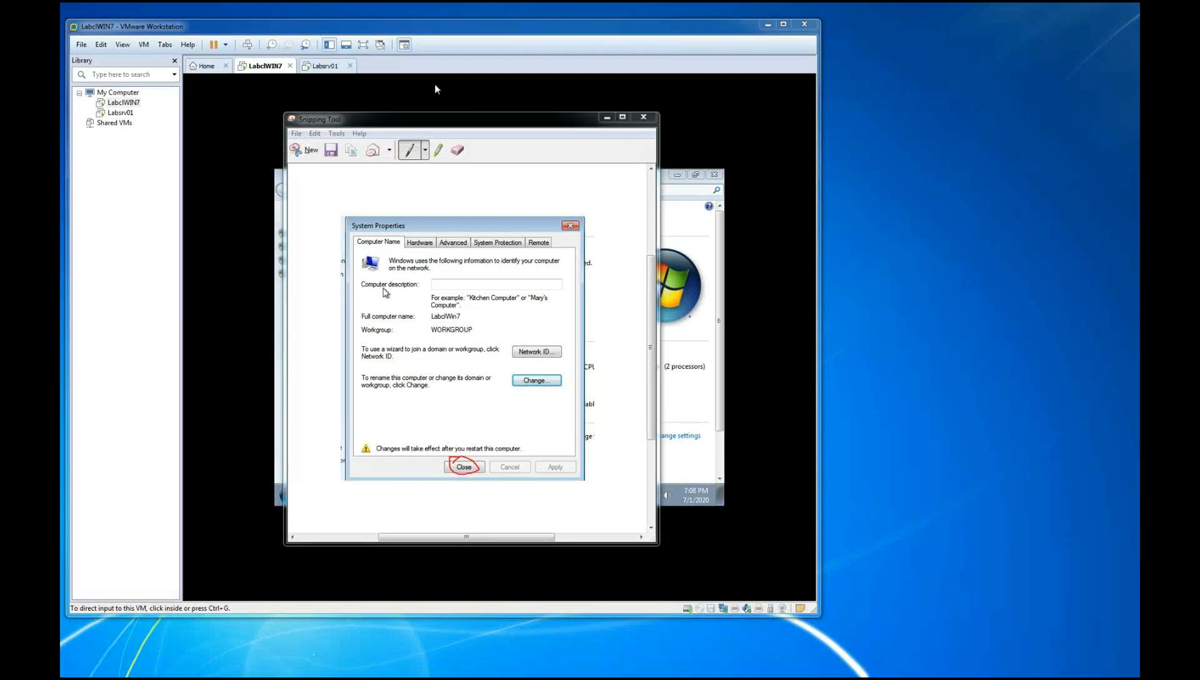
drag(449, 124, 957, 177)
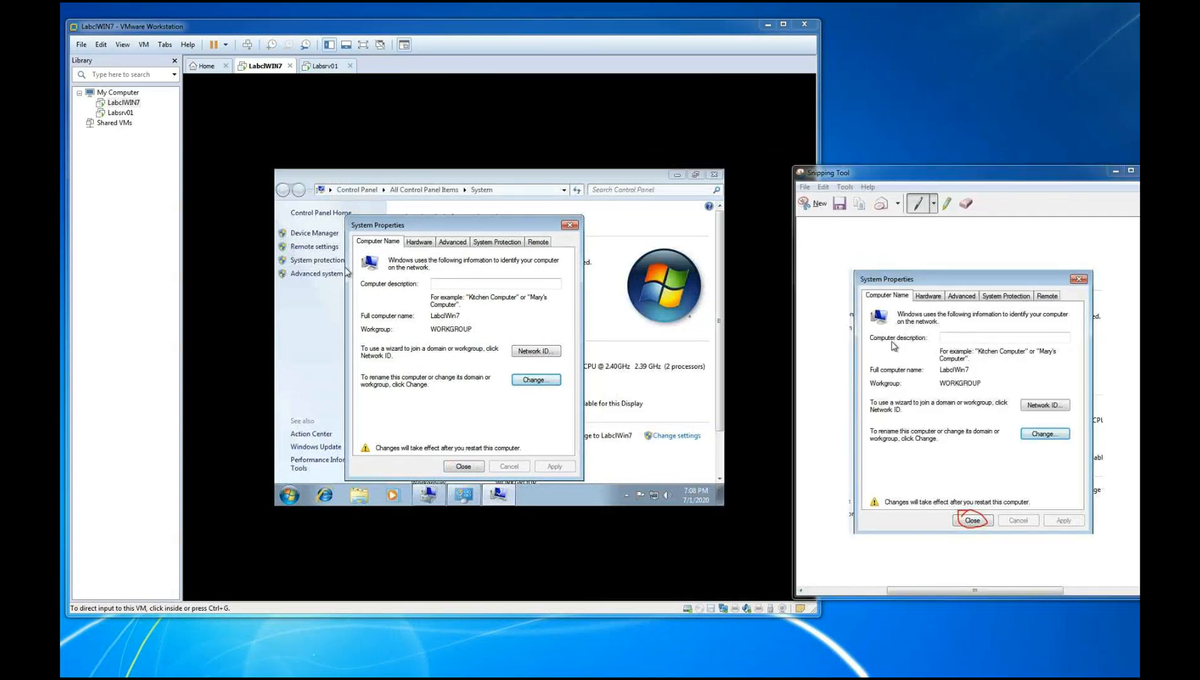
Close the guest's System Properties, snip the restart prompt and circle Restart Now in red pen
click(469, 471)
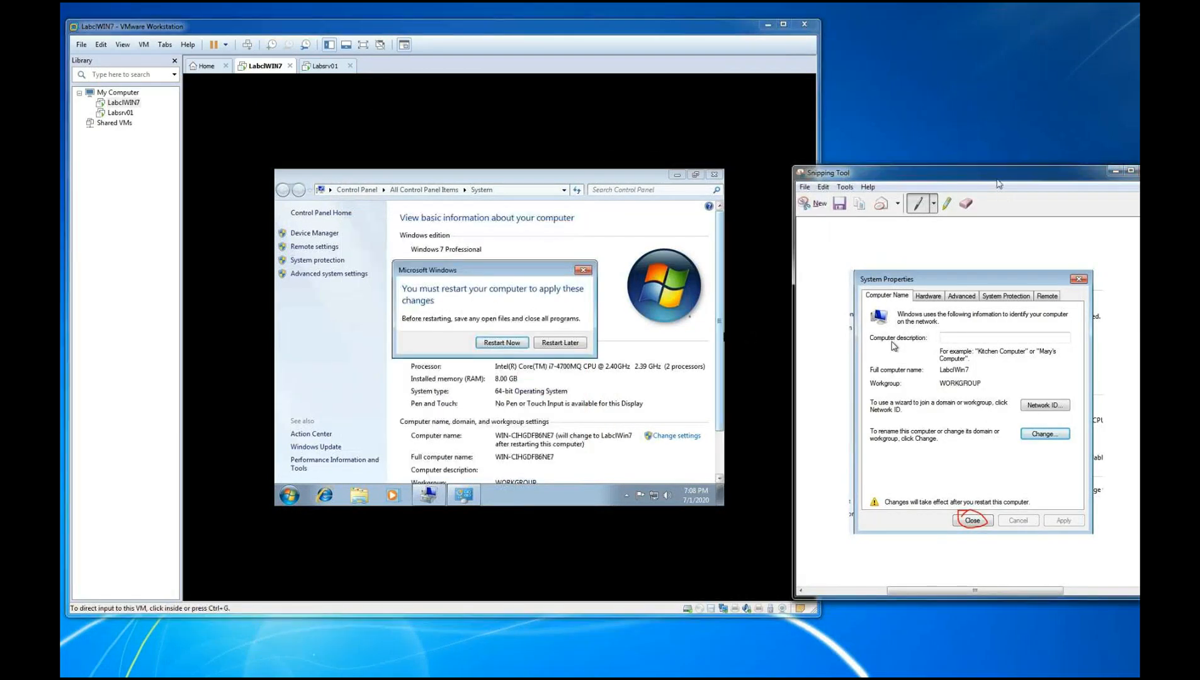
click(809, 204)
drag(378, 253, 658, 384)
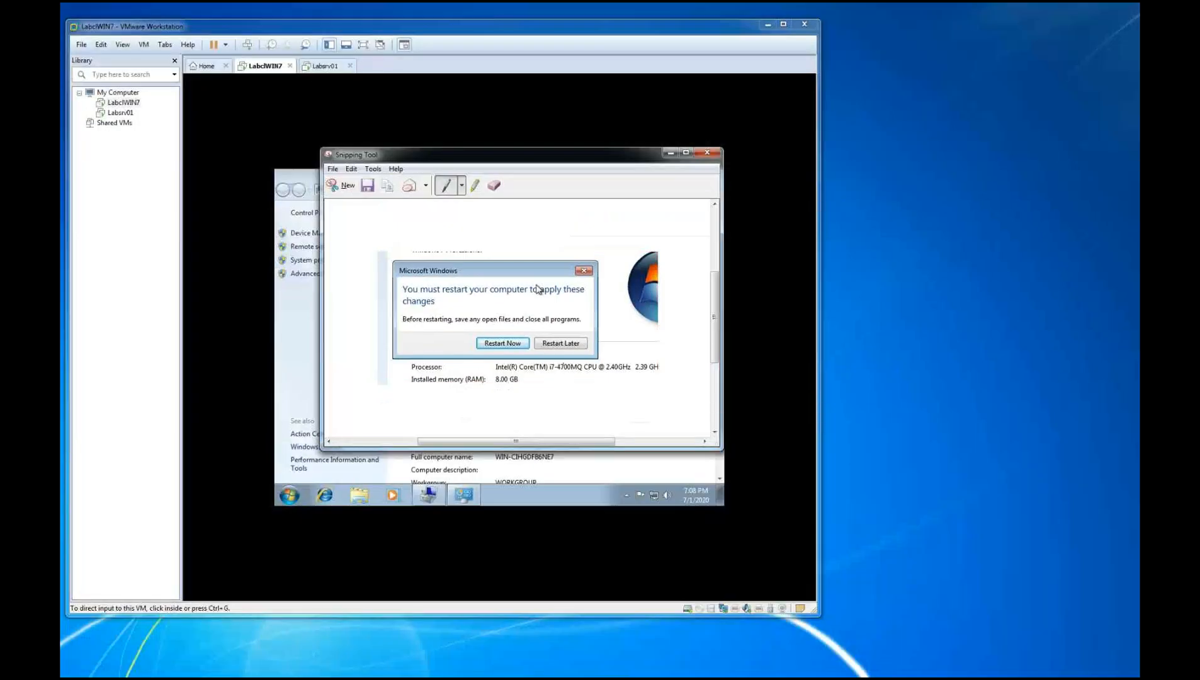
mouse_move(940, 401)
mouse_down()
mouse_move(1011, 378)
mouse_move(1019, 413)
mouse_move(949, 407)
mouse_up()
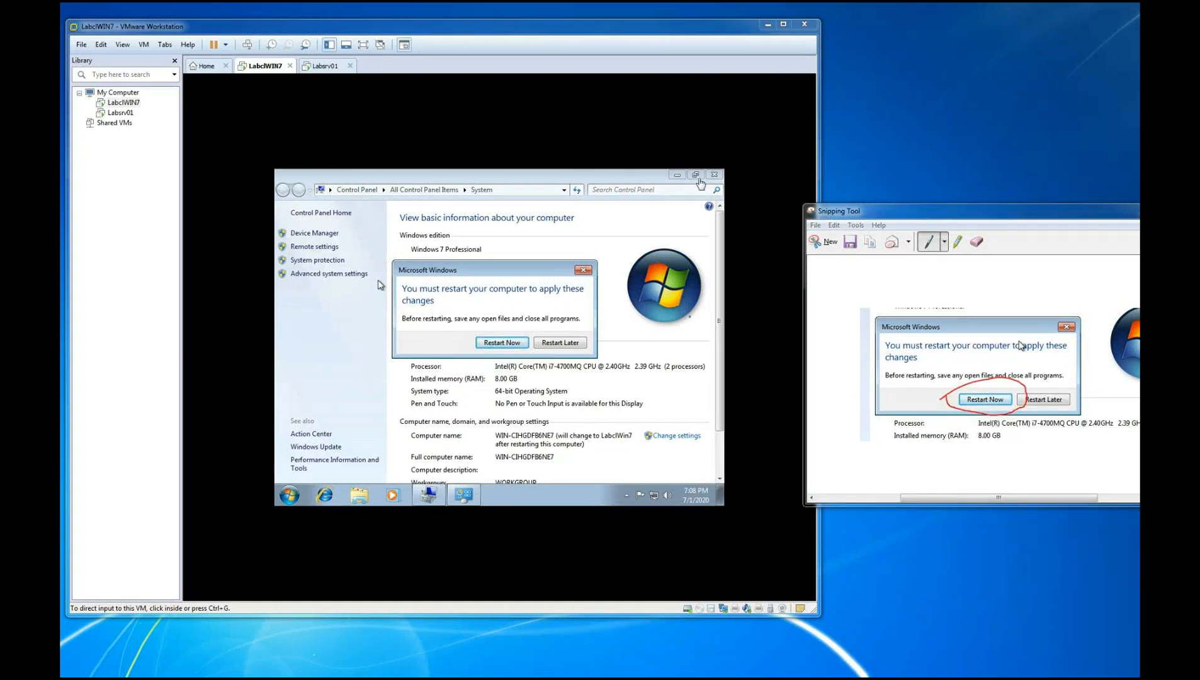
Restart the Windows 7 guest, snip its "Preparing to configure Windows" screen and move the snip aside
click(491, 350)
click(490, 348)
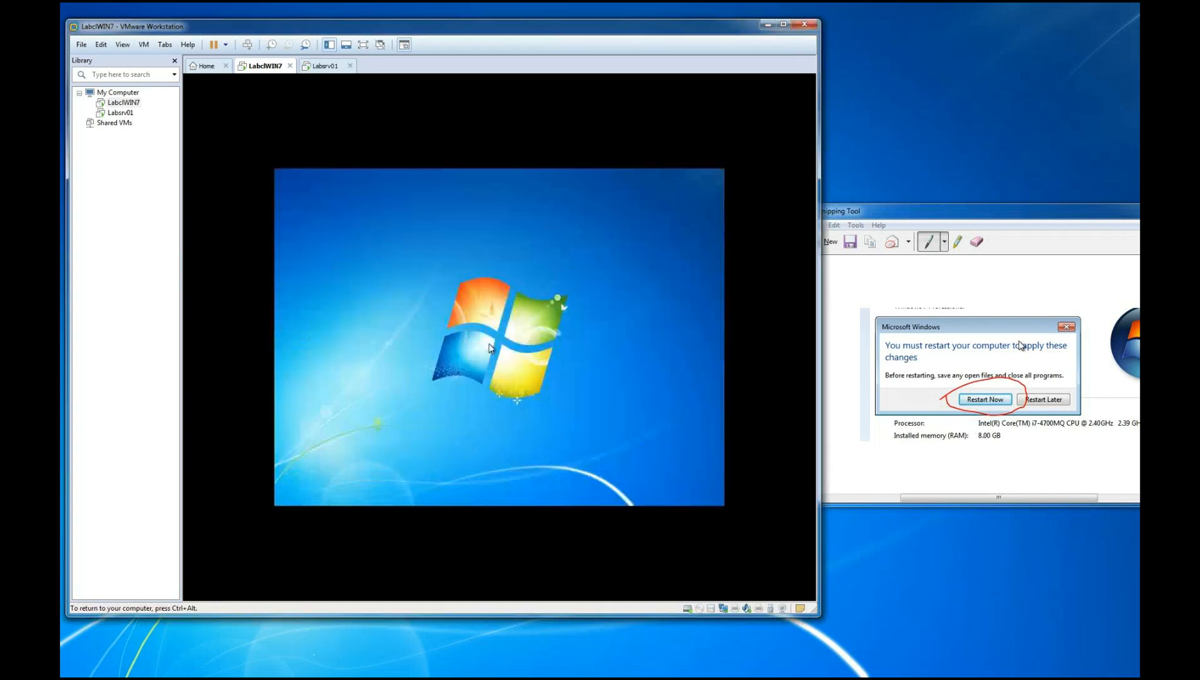
key(ctrl+alt)
click(978, 225)
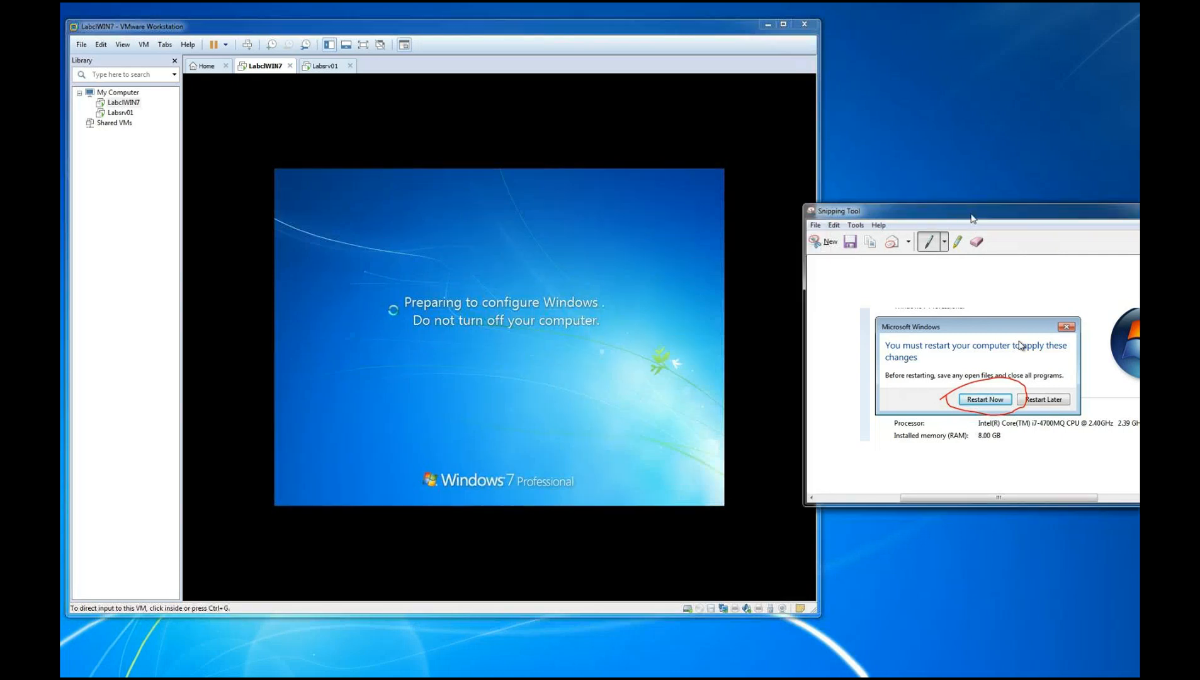
click(832, 244)
drag(371, 278, 622, 377)
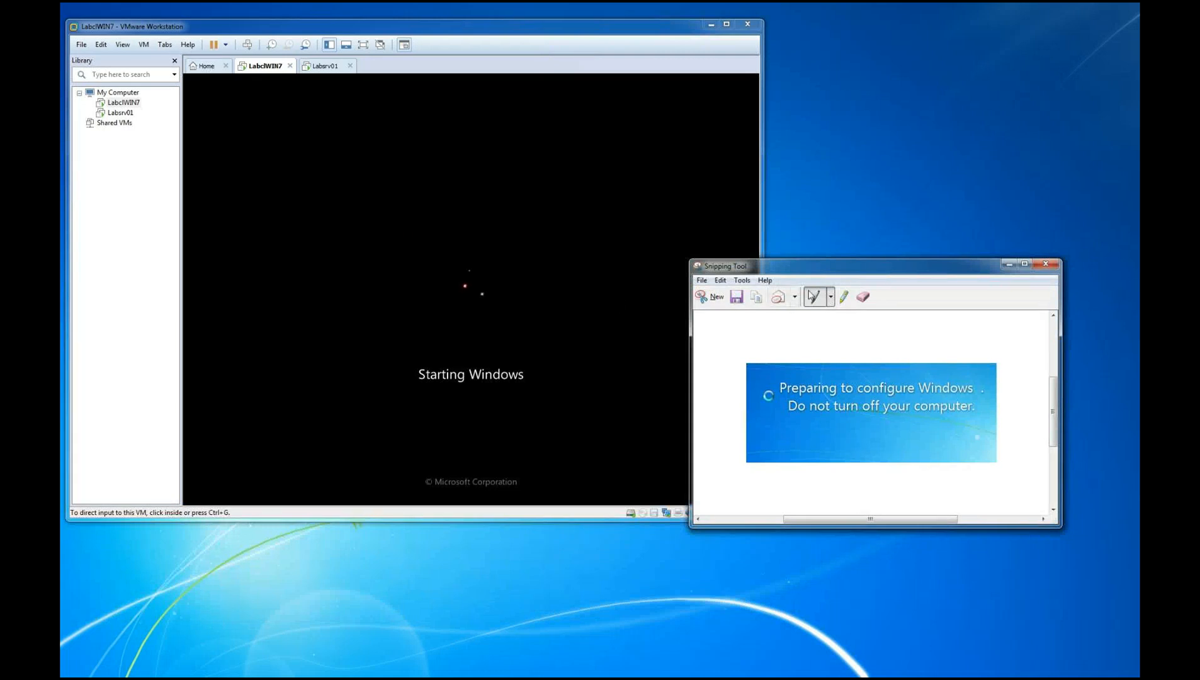
drag(836, 271, 946, 289)
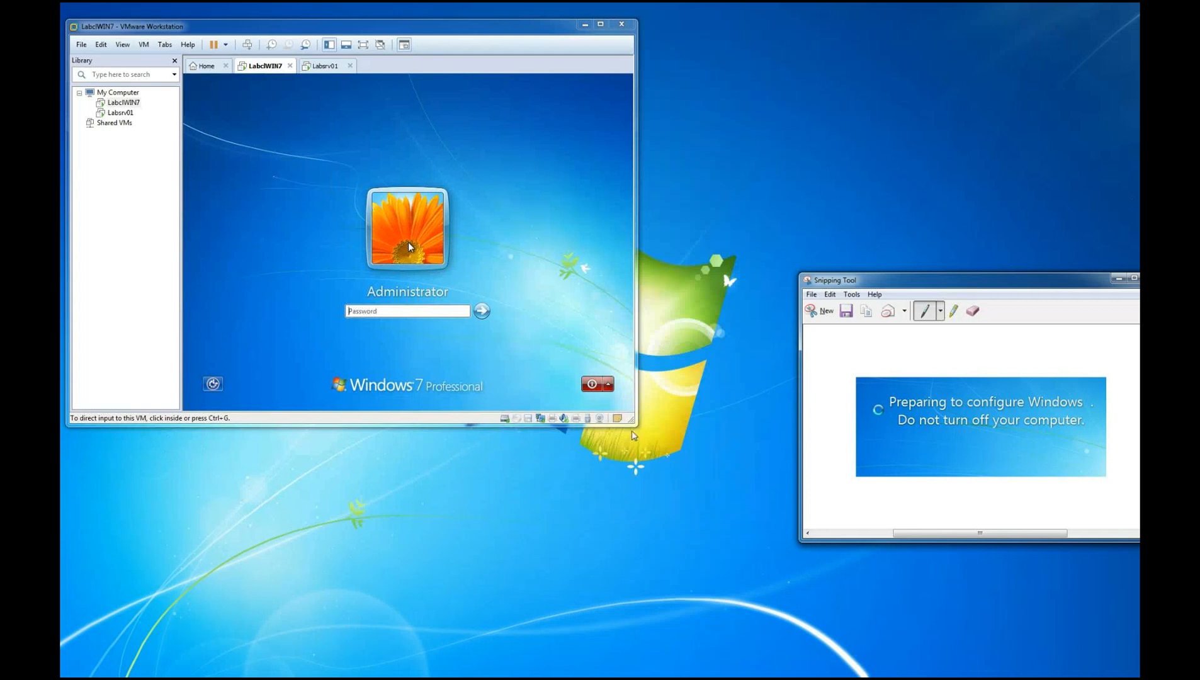
Enlarge the virtual machine window, snip the guest's sign-in screen and circle the Administrator password area in red pen
drag(635, 426, 676, 482)
click(426, 340)
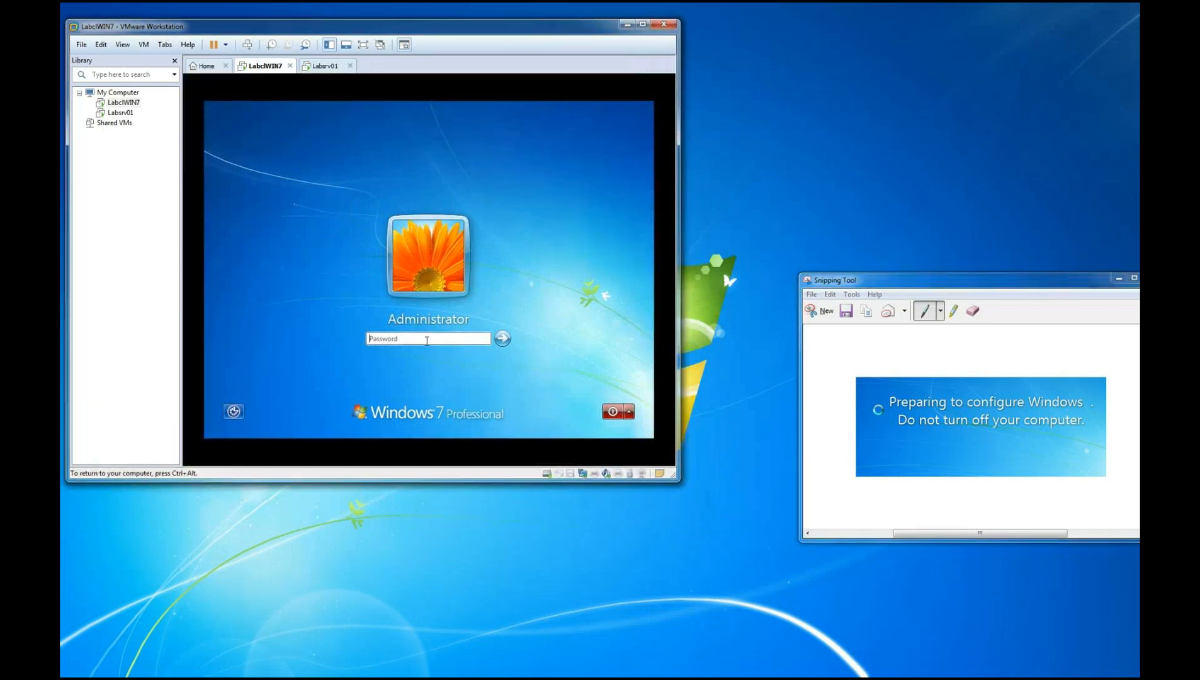
key(ctrl+alt)
click(821, 313)
drag(183, 57, 653, 441)
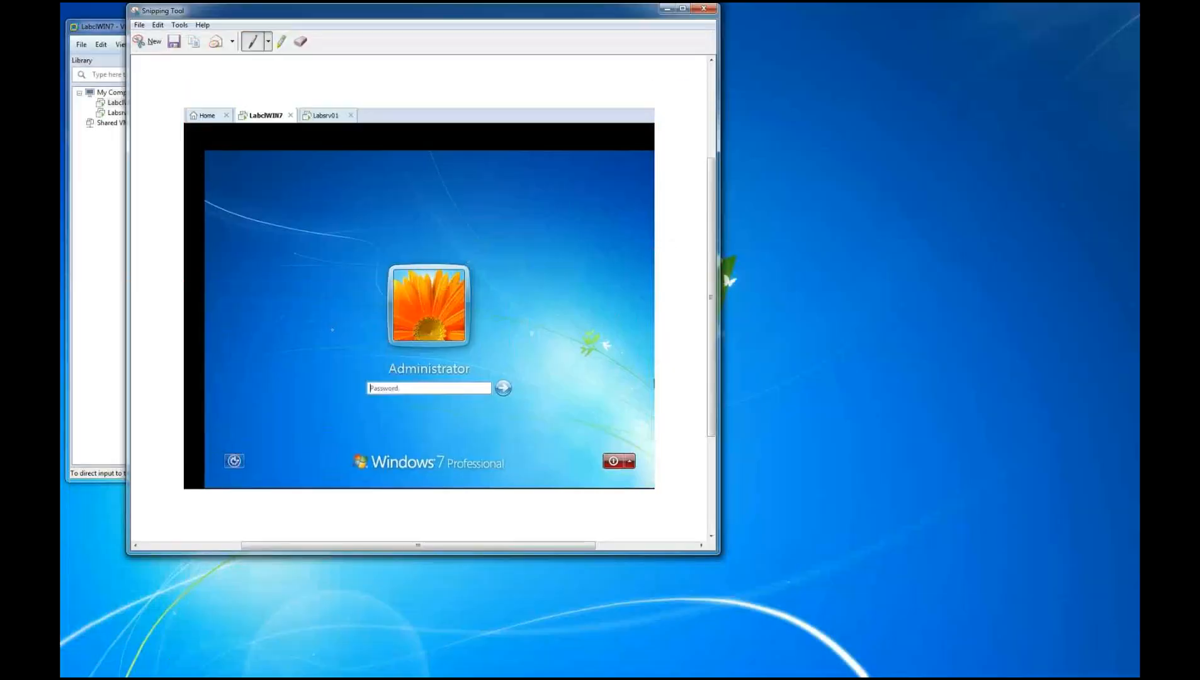
mouse_move(354, 369)
mouse_down()
mouse_move(491, 364)
mouse_move(522, 371)
mouse_move(522, 391)
mouse_move(354, 369)
mouse_up()
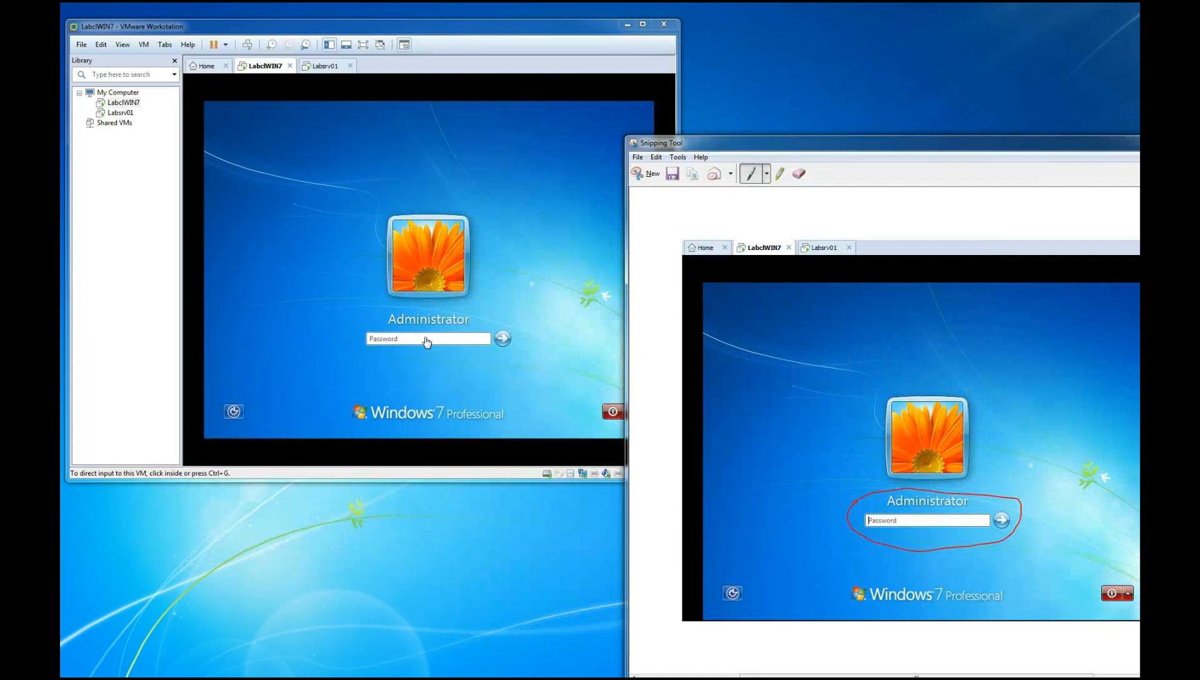
Sign in to the Windows 7 guest as Administrator with the account password
click(427, 341)
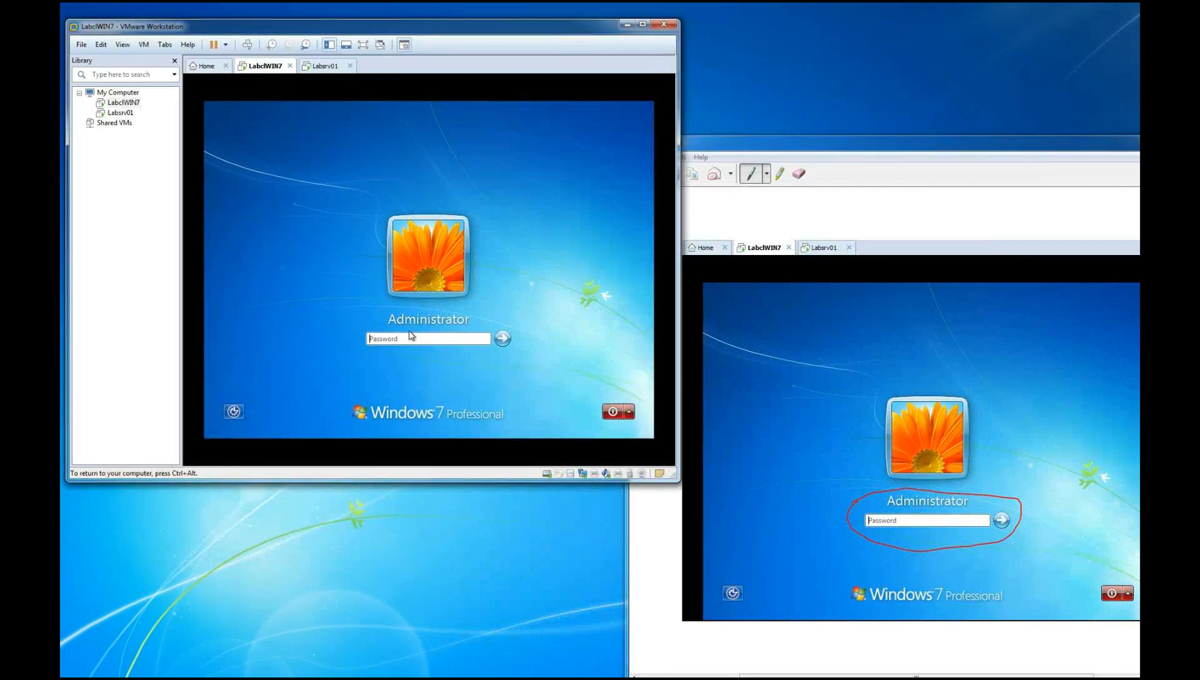
click(407, 339)
text(*********)
key(Return)
key(ctrl+alt)
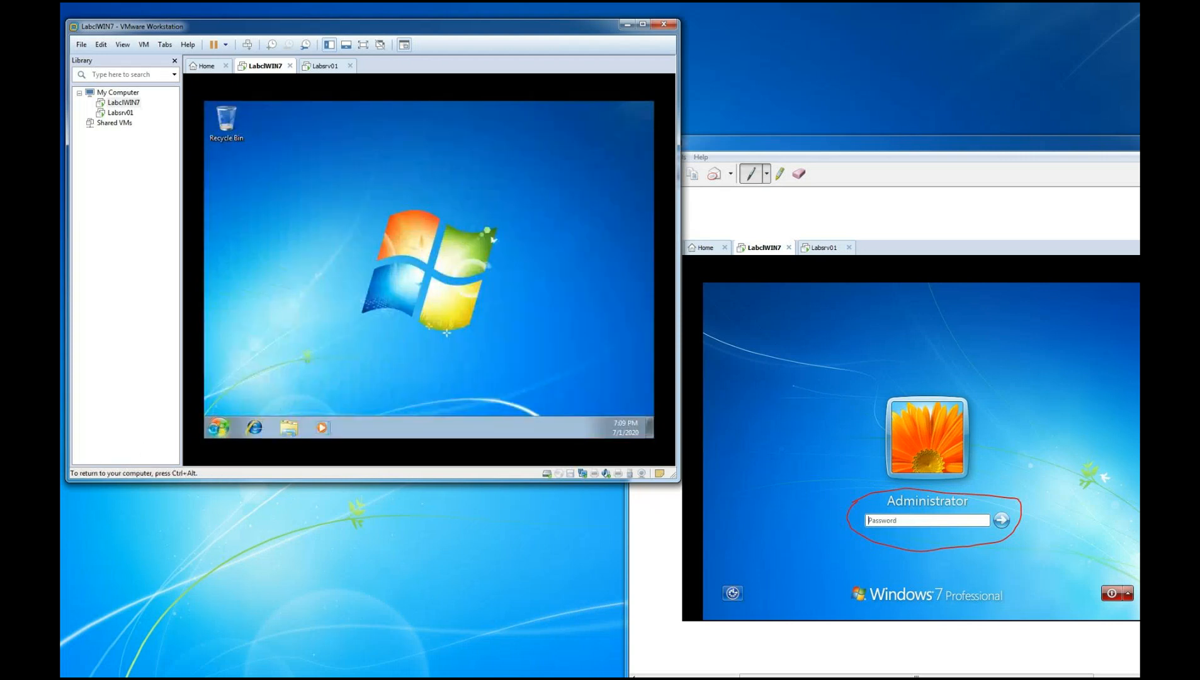
Open the computer's properties in the guest to check the new computer name
right_click(219, 428)
click(404, 309)
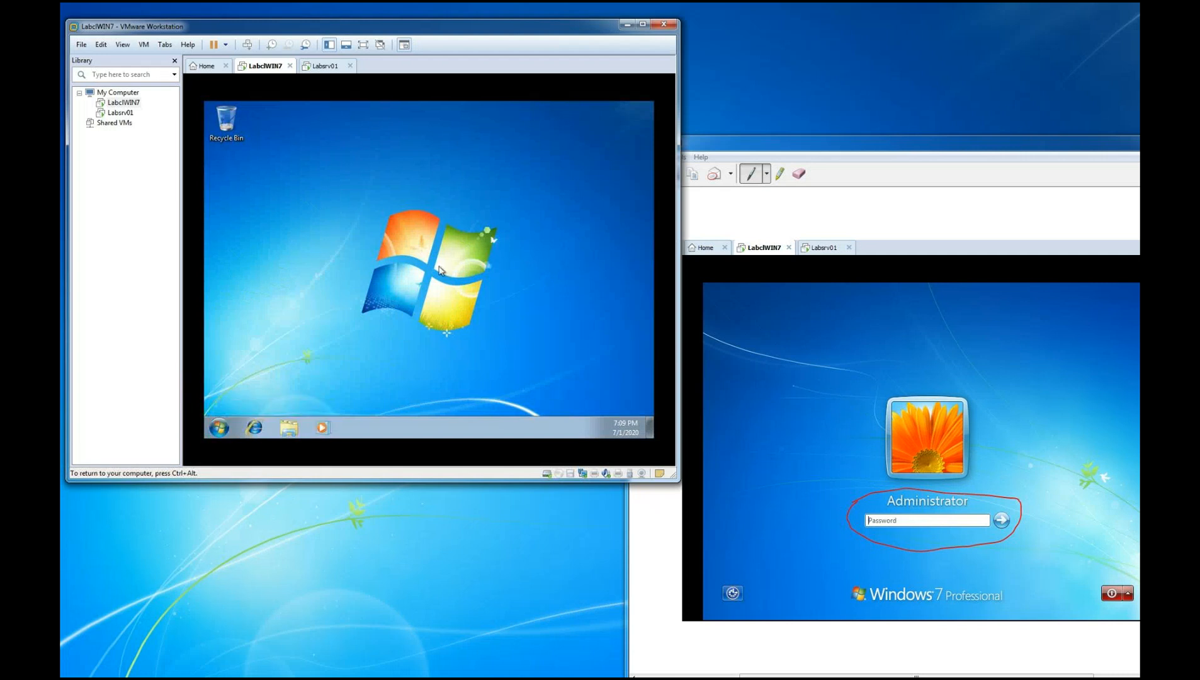
click(229, 424)
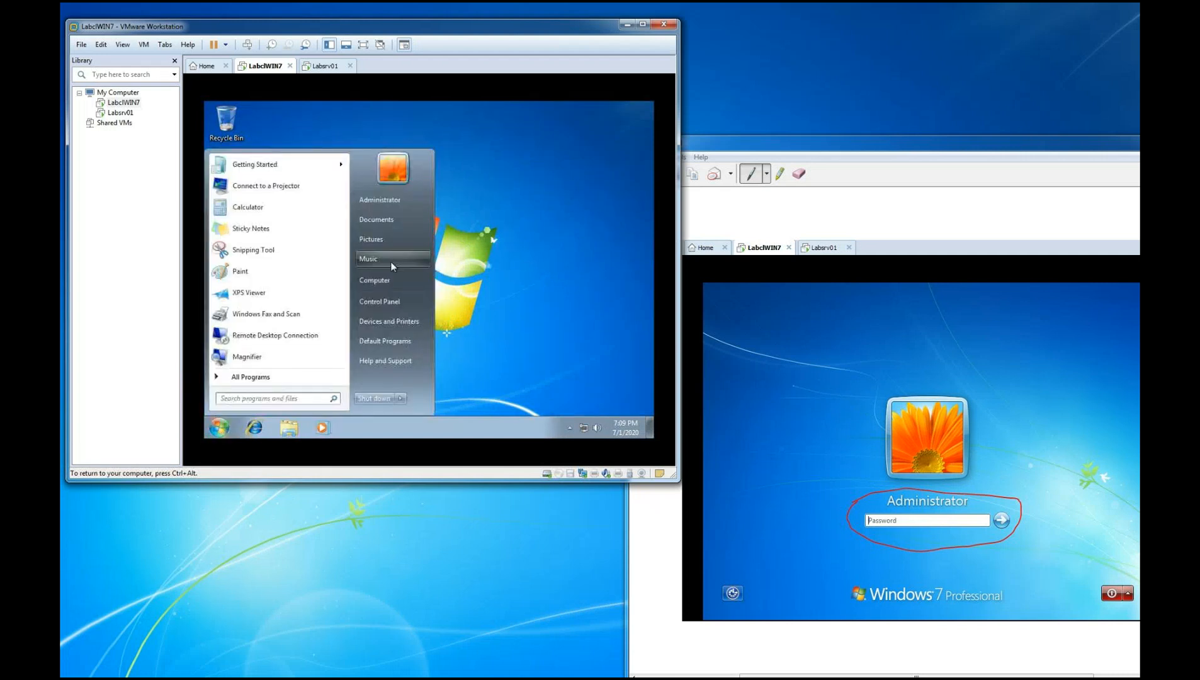
right_click(387, 281)
click(420, 373)
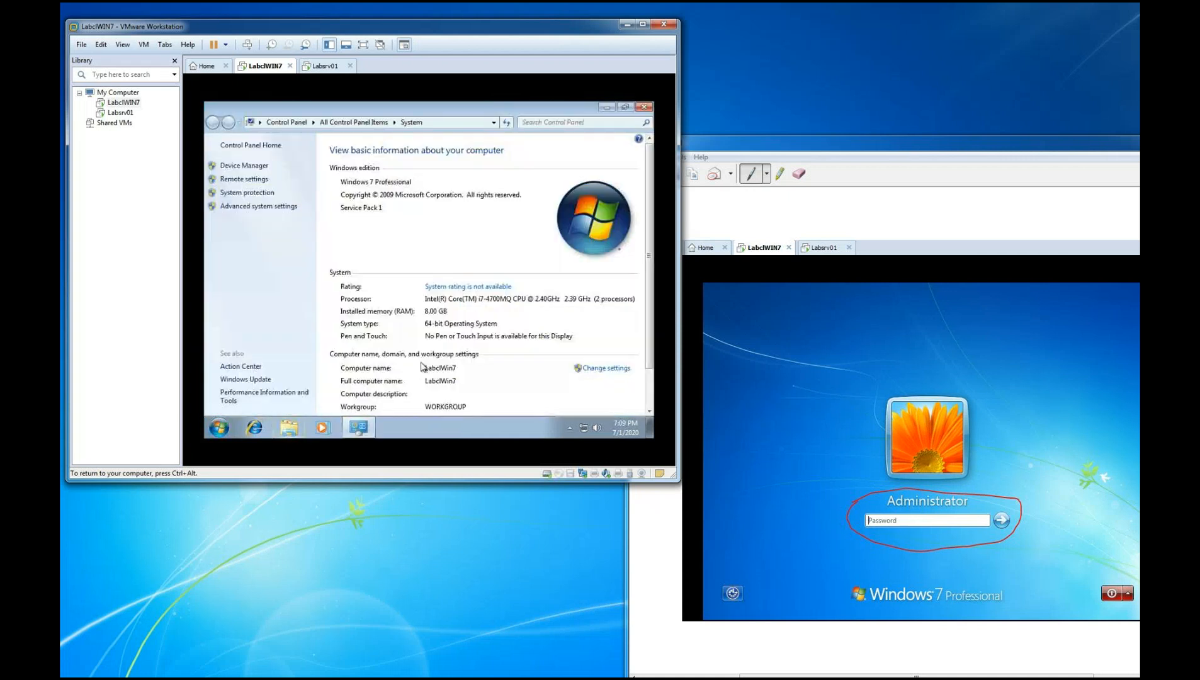
Snip the guest's System window with the computer name and move the snip aside
click(818, 149)
click(647, 173)
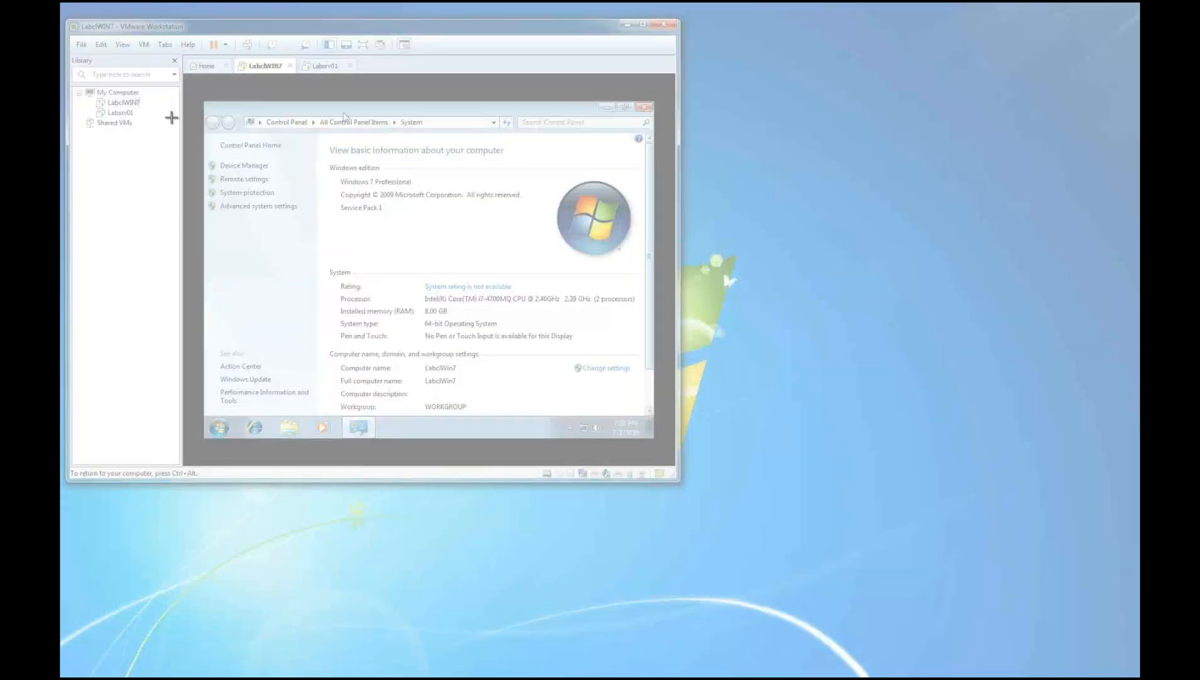
drag(192, 103, 662, 459)
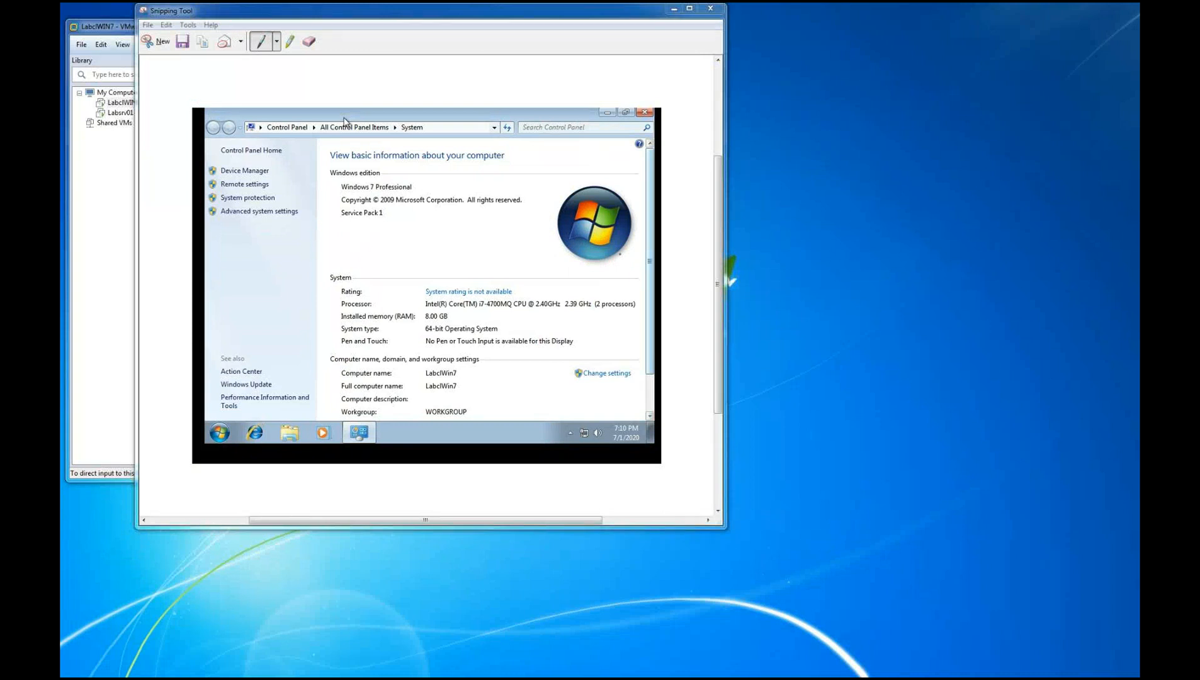
drag(510, 17, 966, 172)
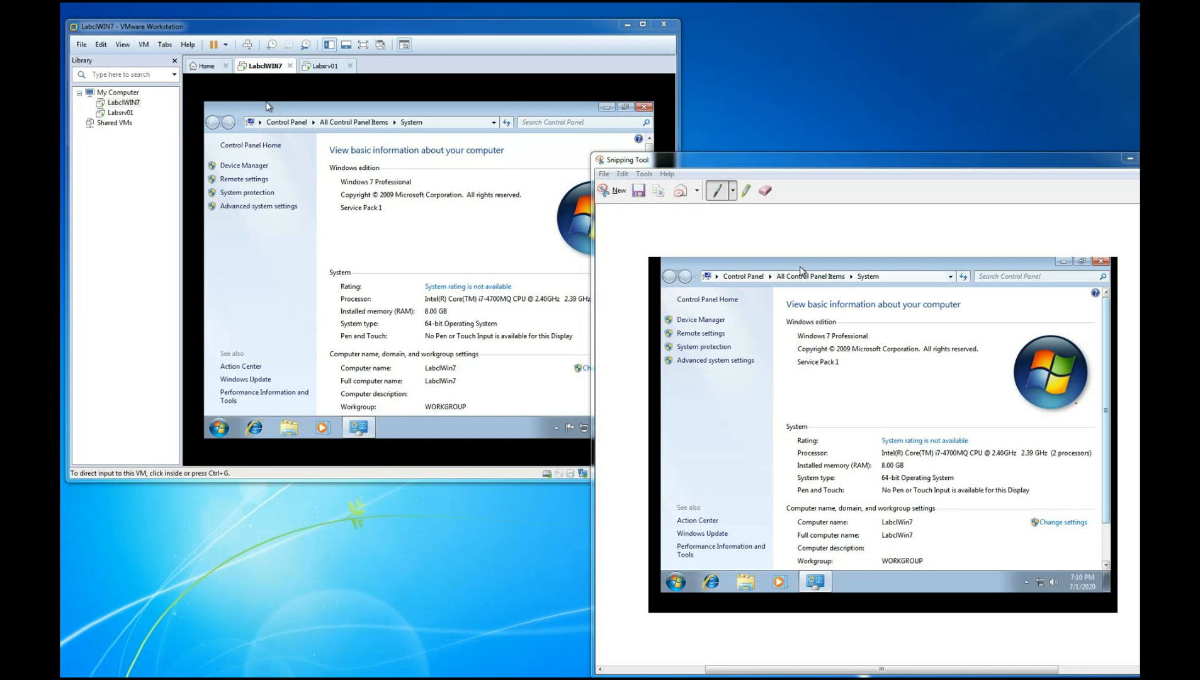
Switch to the ISO folder in Windows Explorer, enlarge the window and select the Microsoft Windows Server 2012 R2 x64 image
key(alt+Tab)
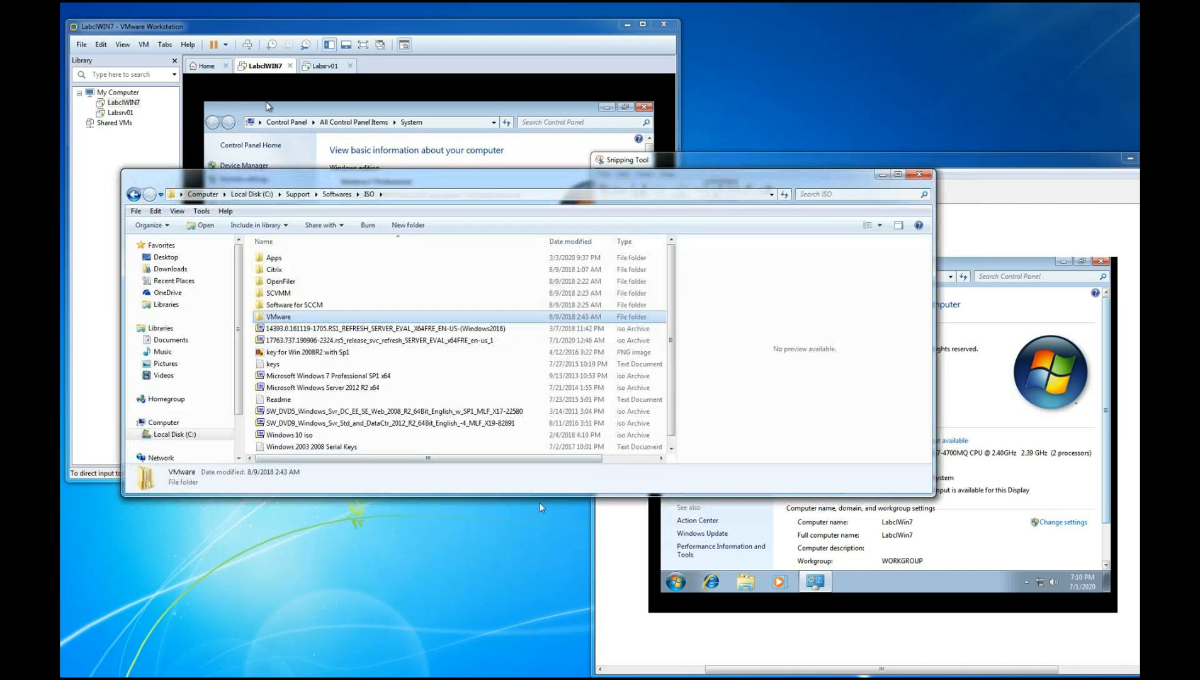
drag(533, 495, 531, 616)
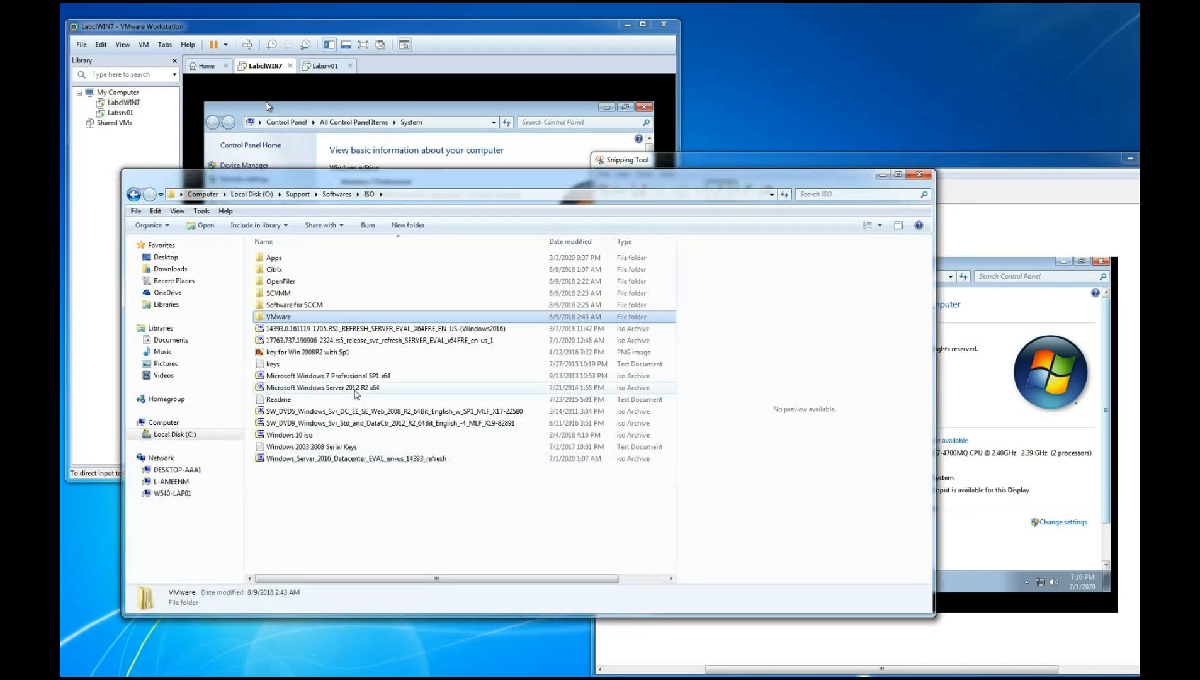
click(355, 389)
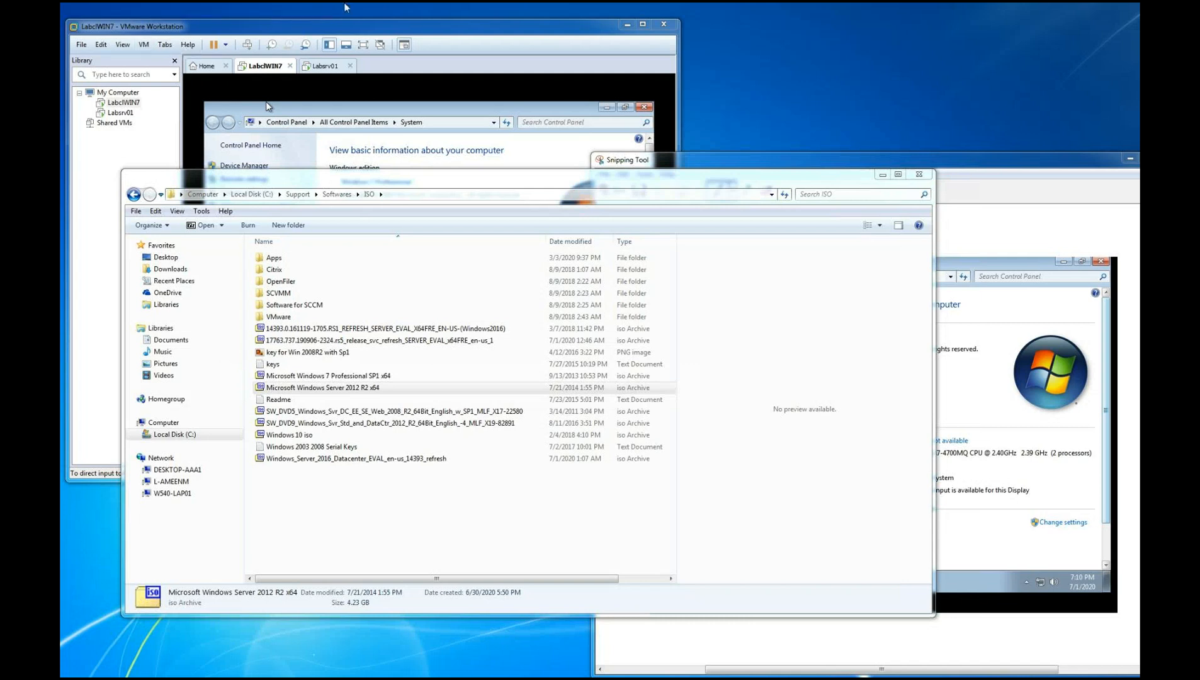
Switch to the Labsrv01 virtual machine and restart it to complete the VMware Tools setup
click(503, 25)
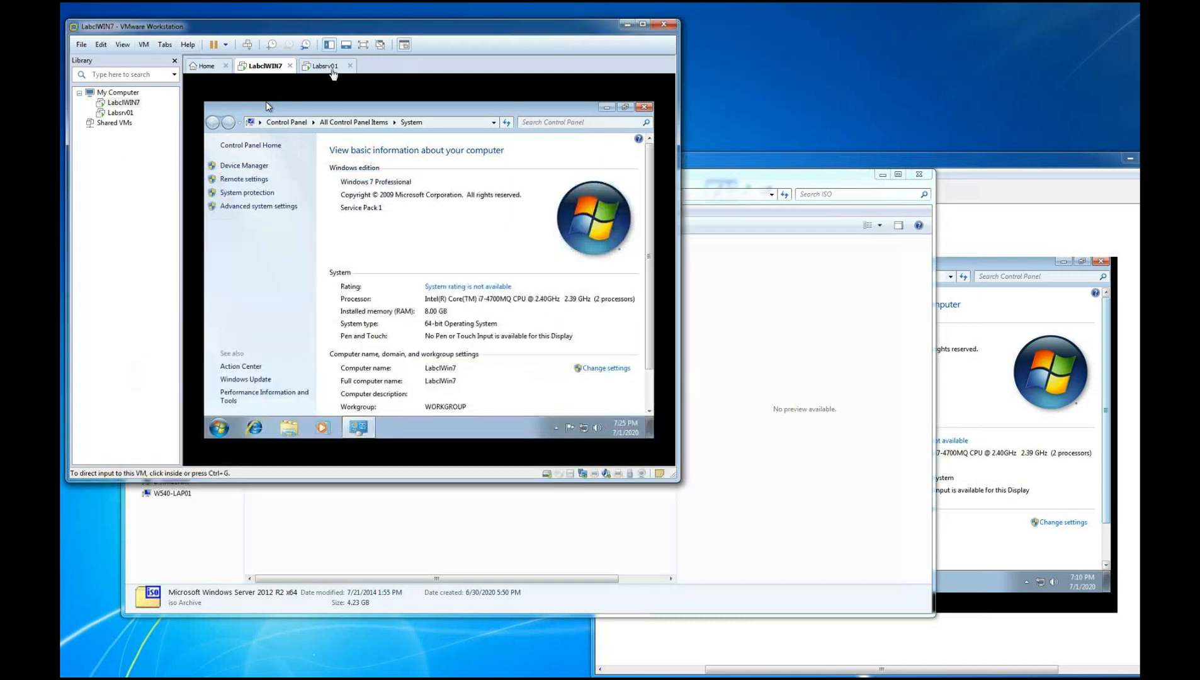
click(327, 66)
click(392, 258)
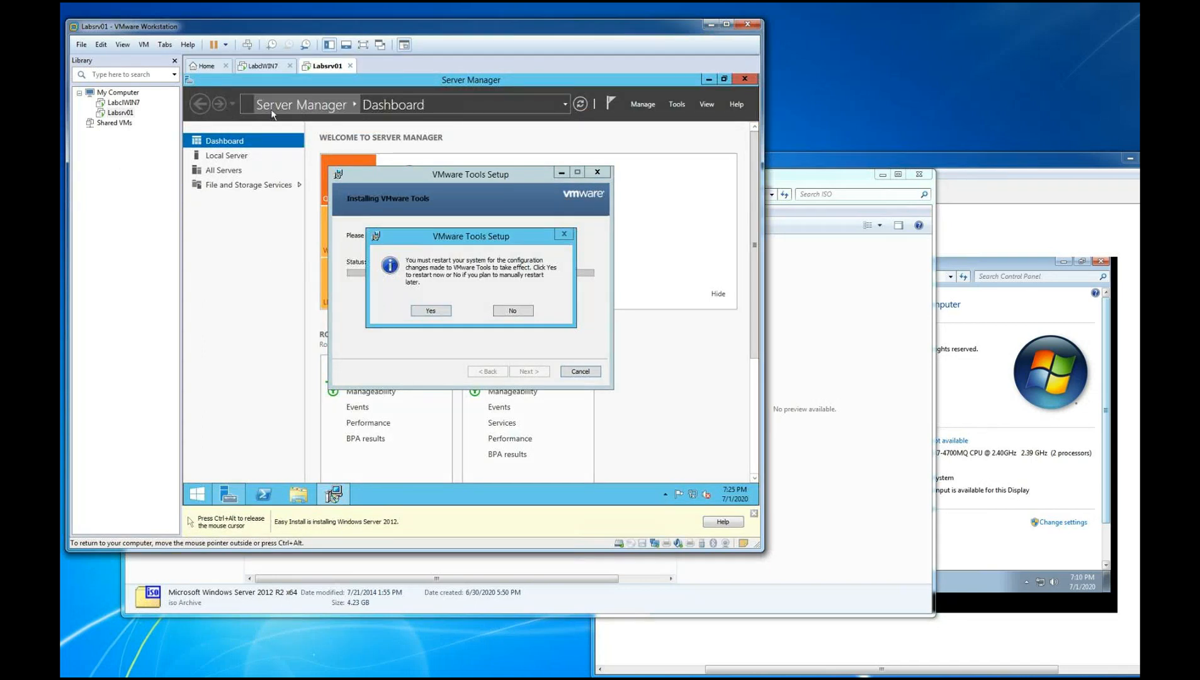
click(430, 311)
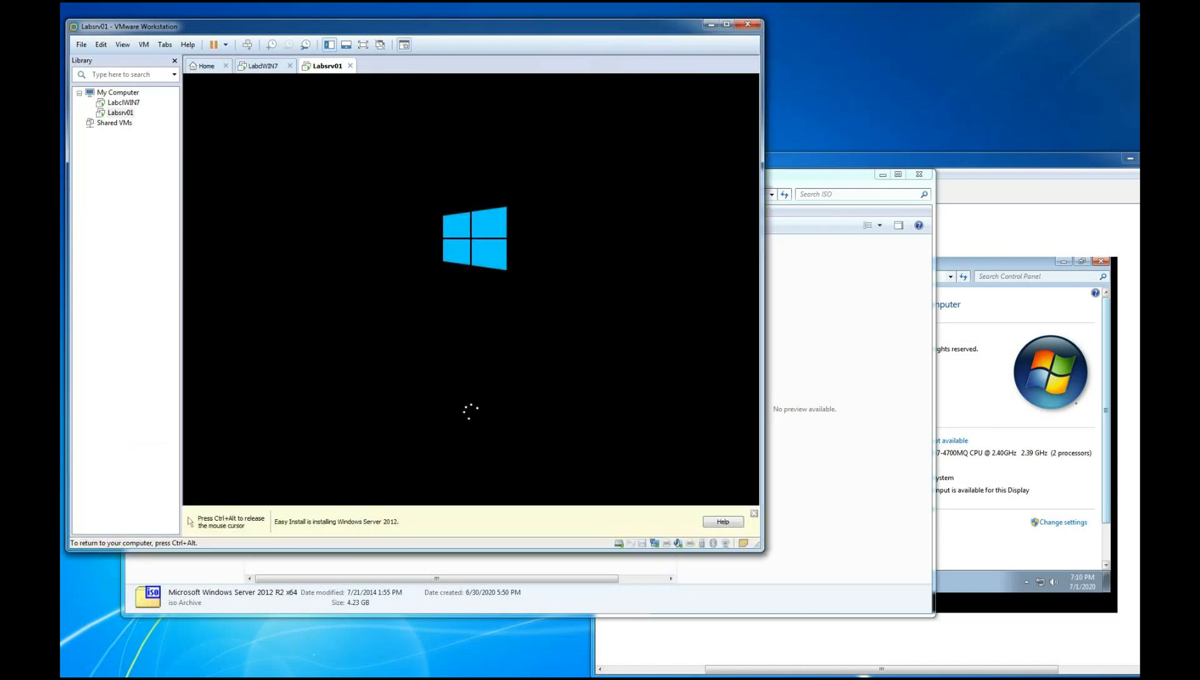
key(ctrl+alt)
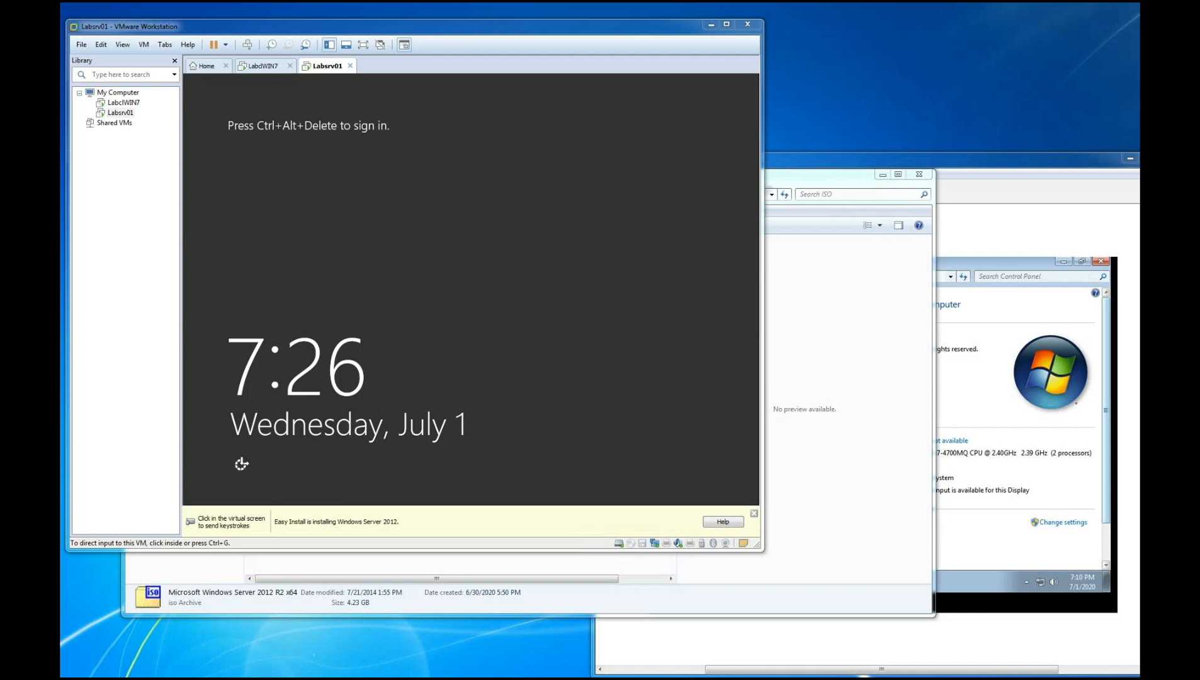
Switch to the ISO folder in Google Drive and point out the Windows Server 2008 R2 and Server 2012 R2 images
drag(1139, 72, 674, 71)
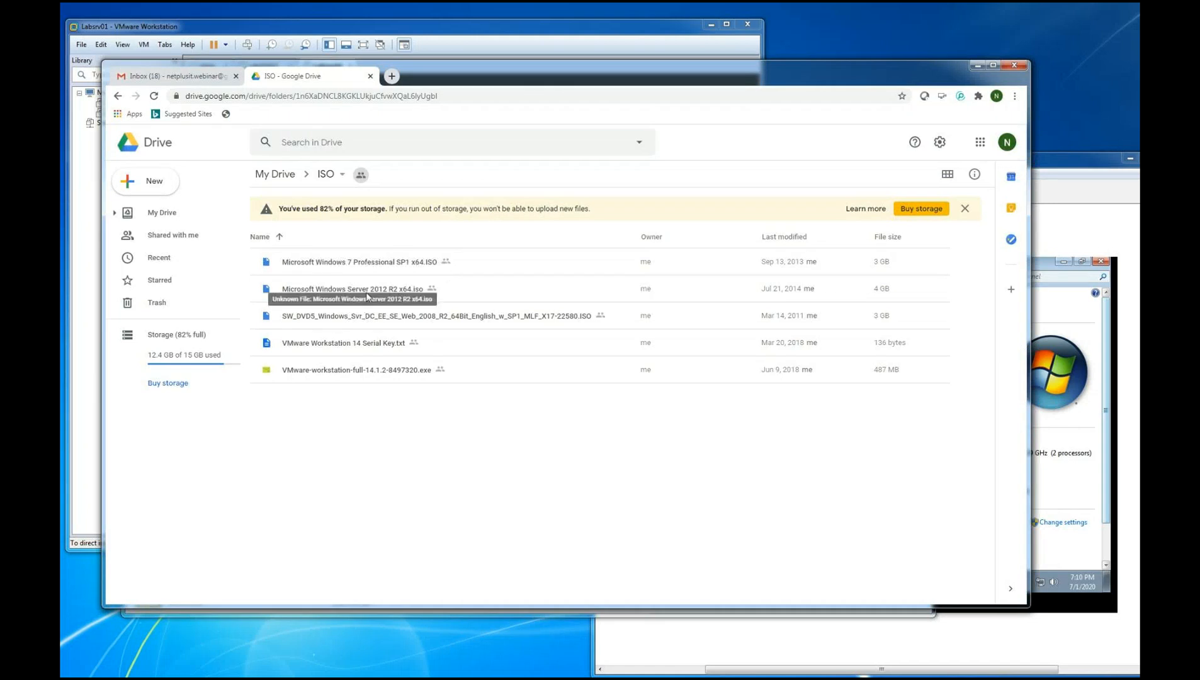
click(366, 319)
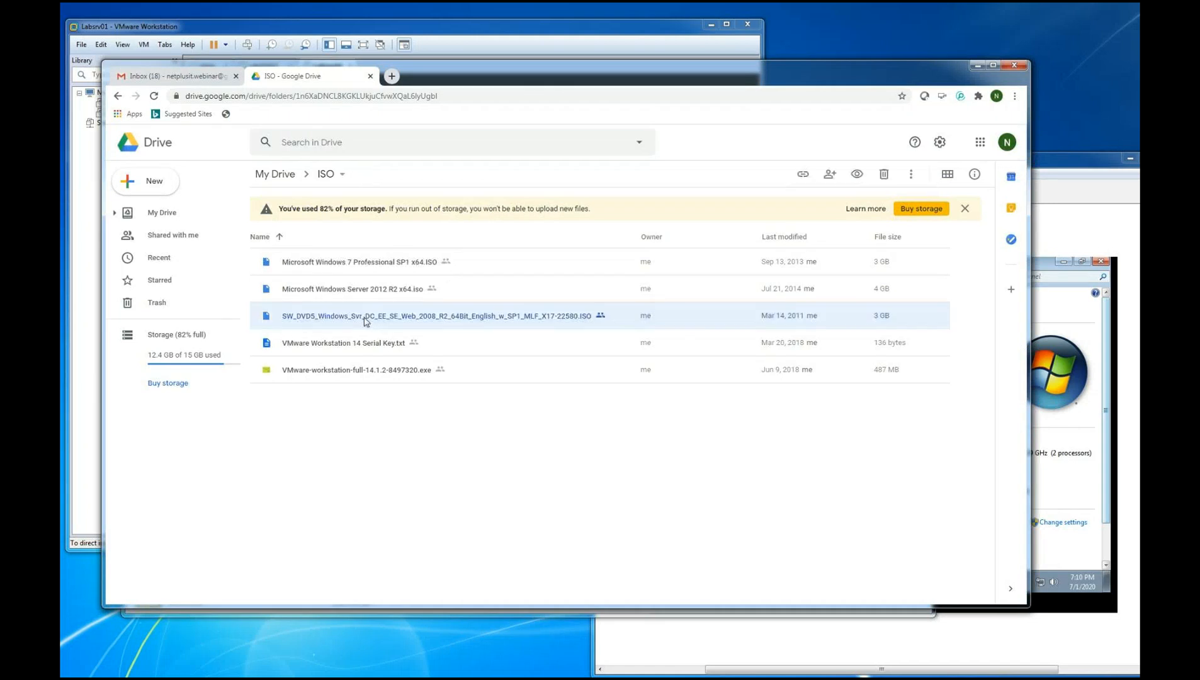
click(368, 291)
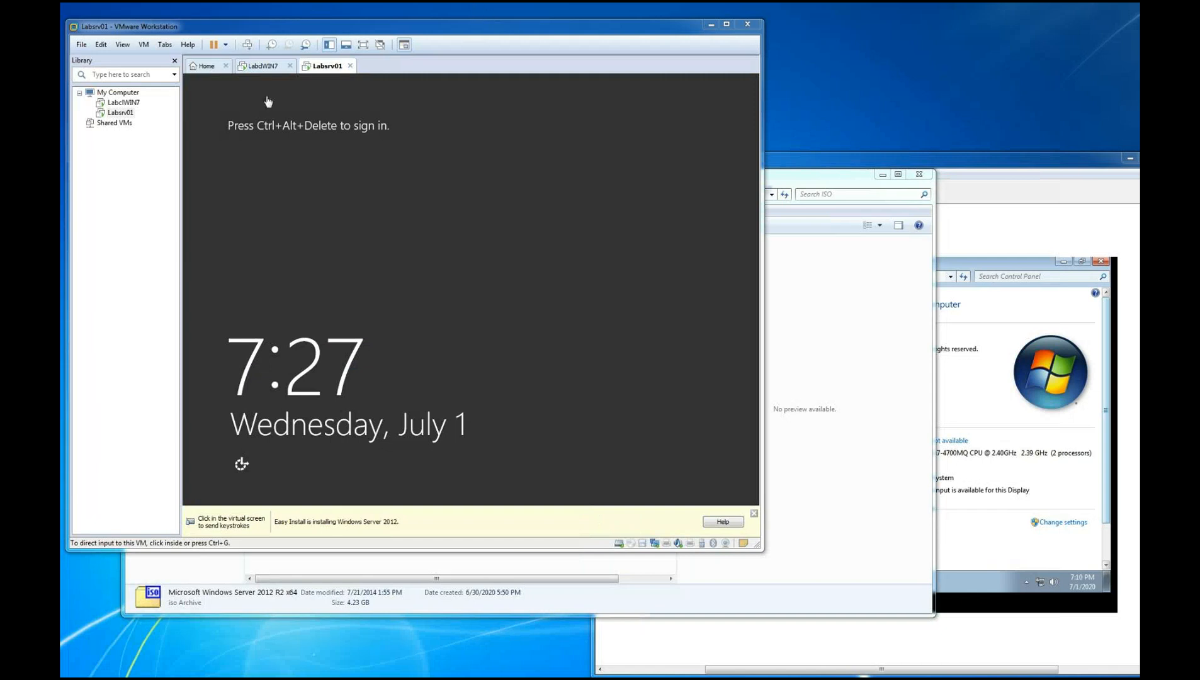
Display the LabclWIN7 virtual machine in VMware Workstation
click(261, 66)
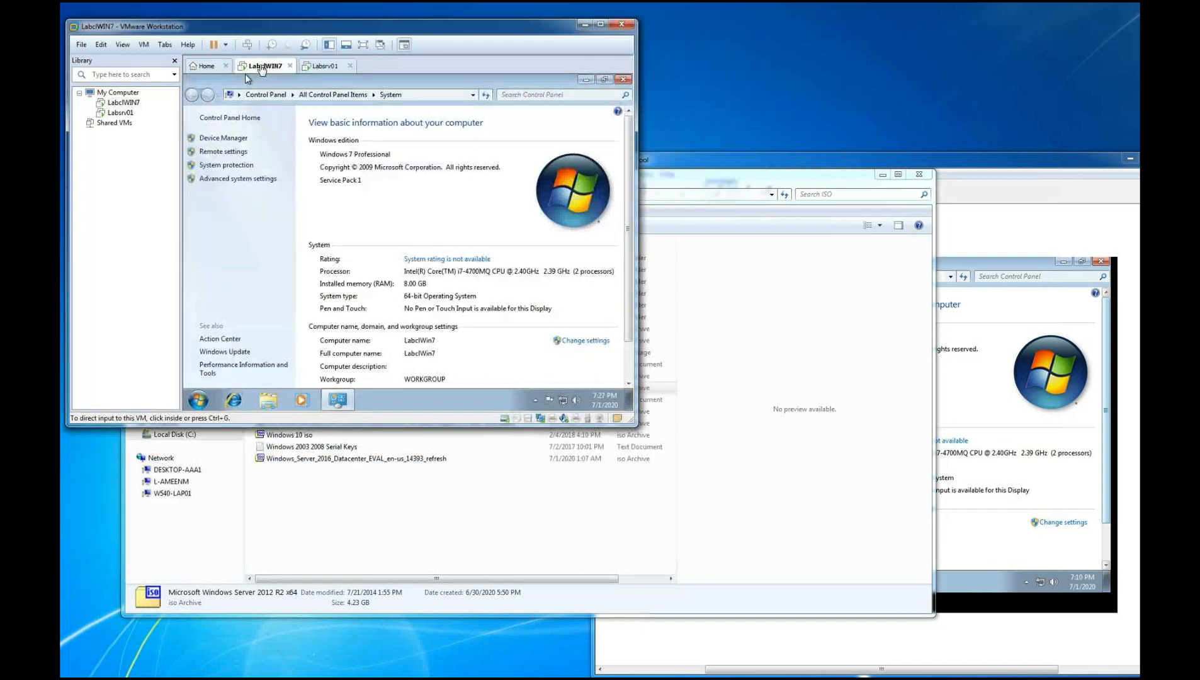
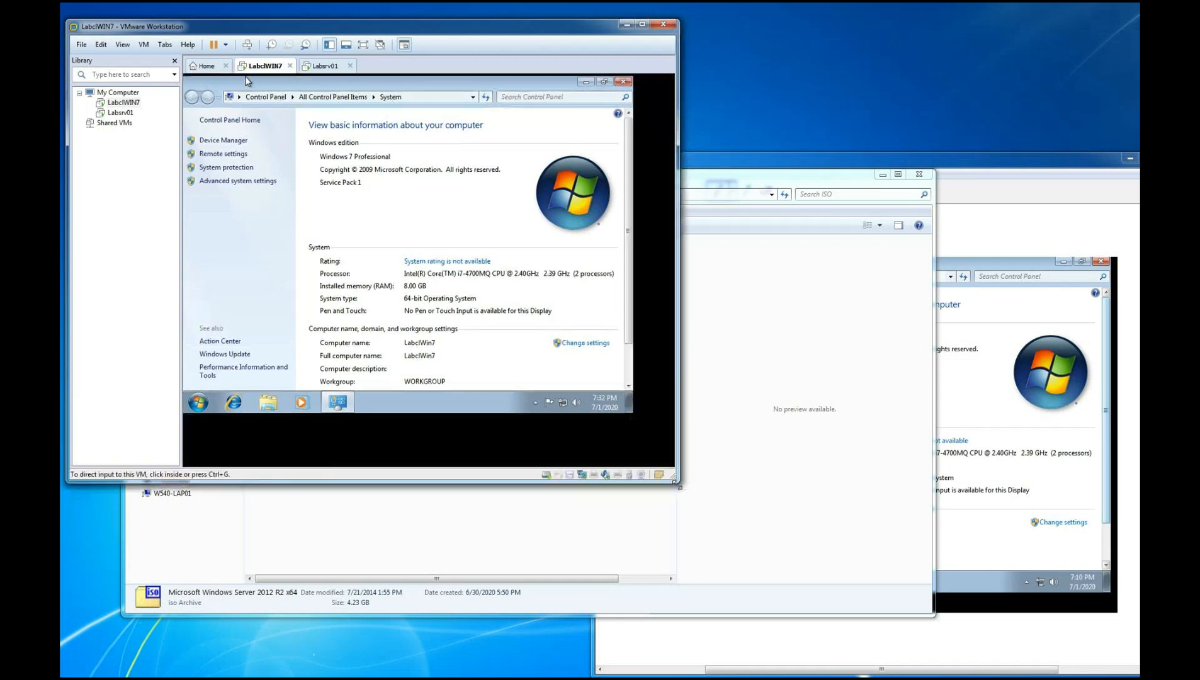
Switch to the Labsrv01 virtual machine and sign in to Windows Server 2012 R2 as Administrator with the account password
click(323, 66)
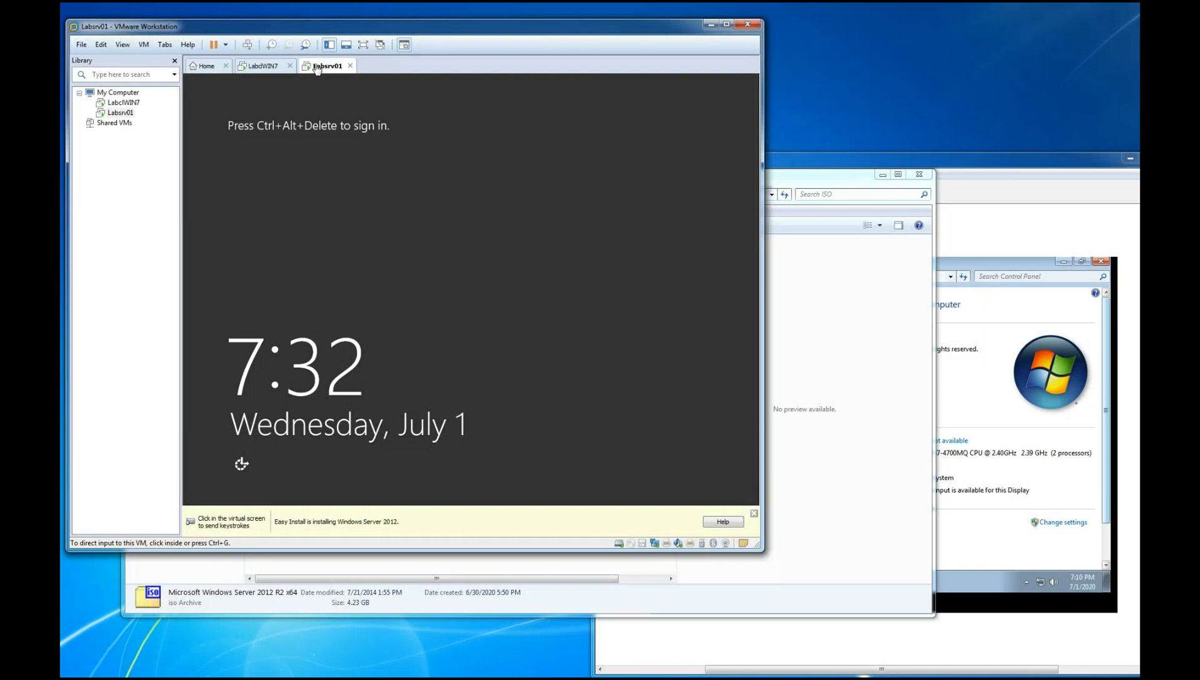
click(246, 45)
click(466, 219)
text(*********)
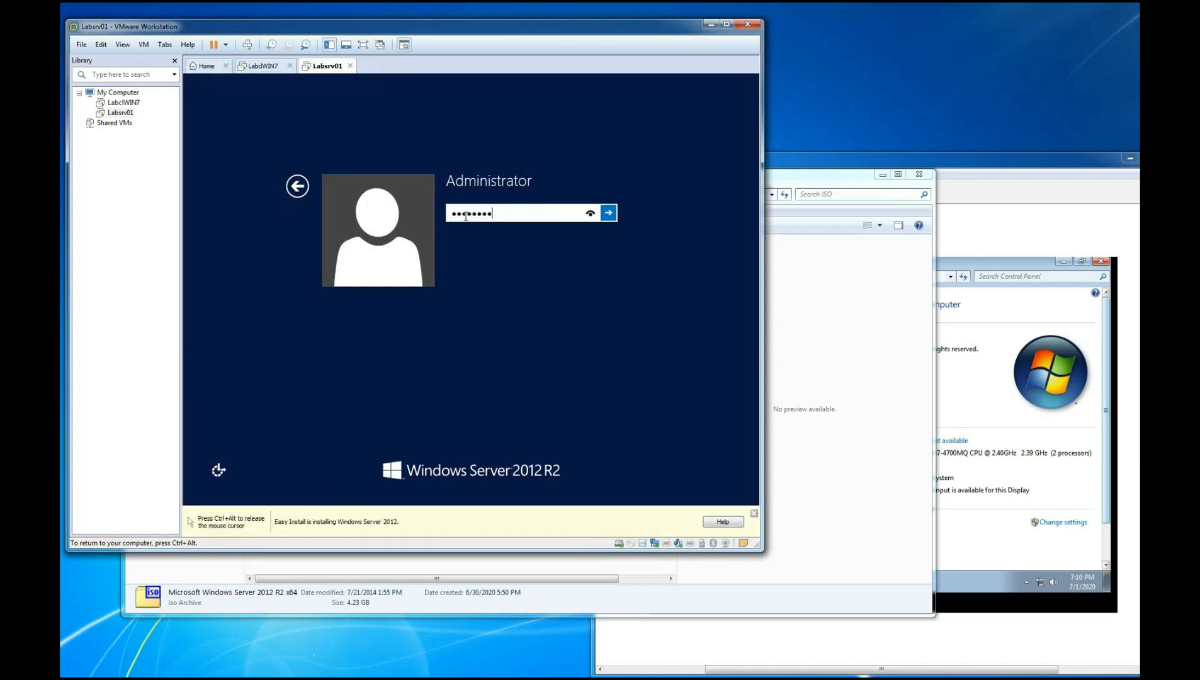
text(*)
click(592, 214)
click(609, 213)
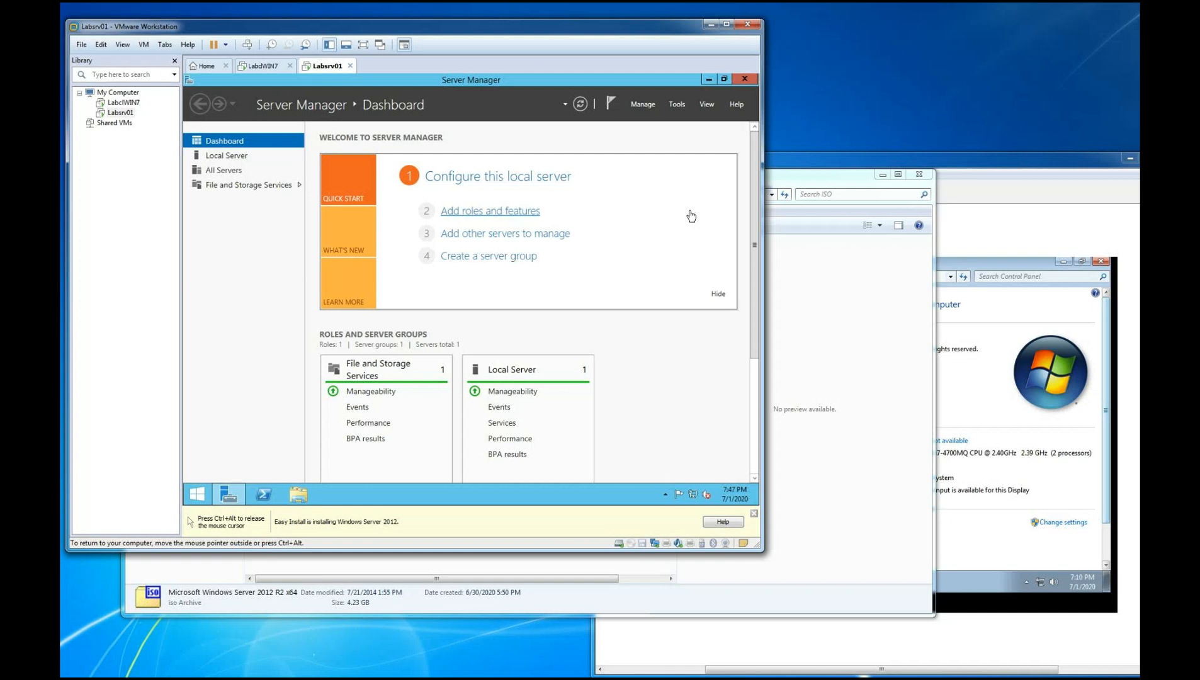
In the LabclWIN7 guest, close the System window, capture its open Start menu with Snipping Tool and circle Shut down in red
click(246, 68)
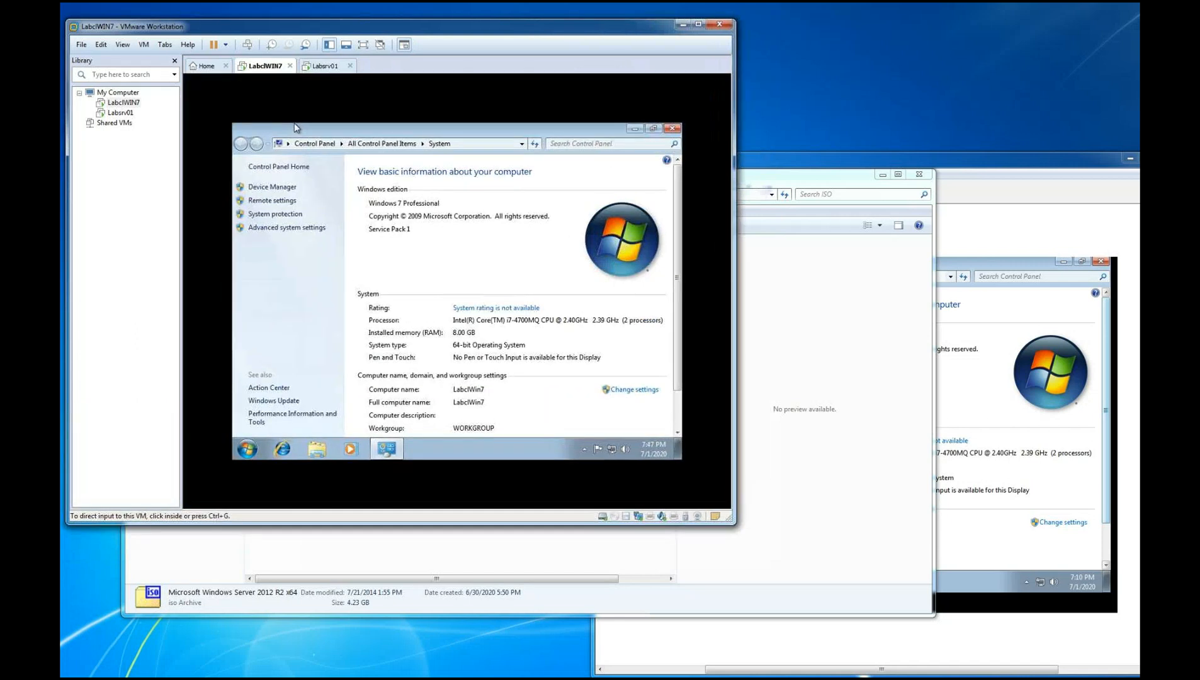
click(672, 128)
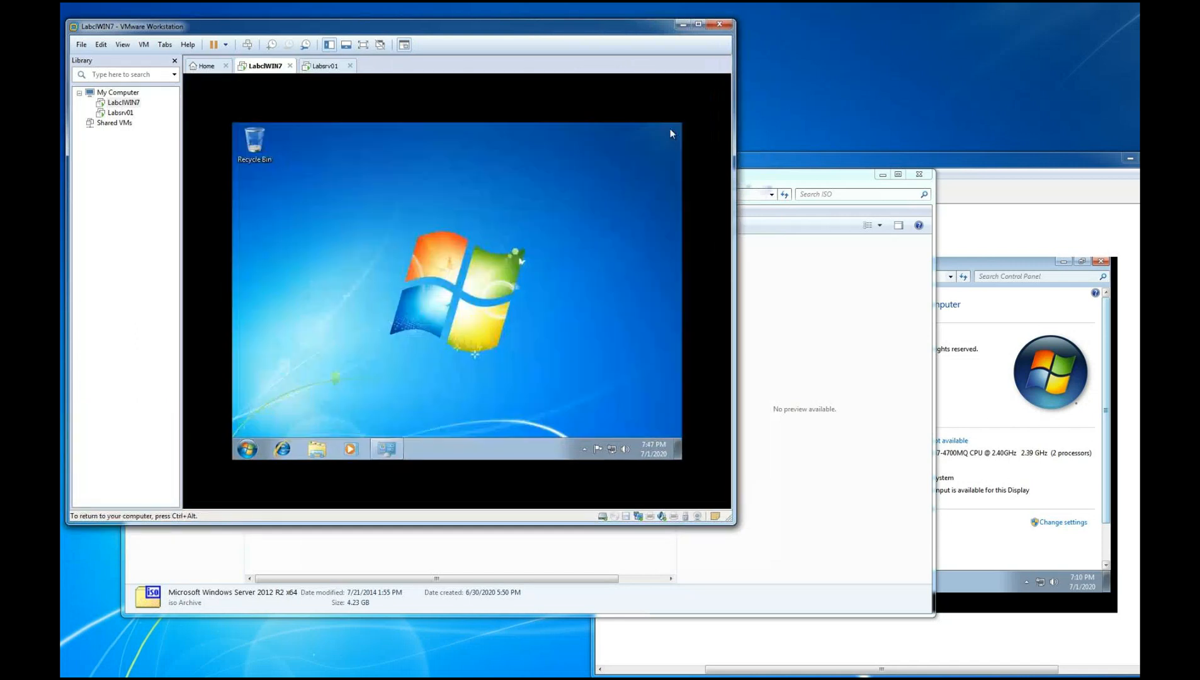
click(249, 449)
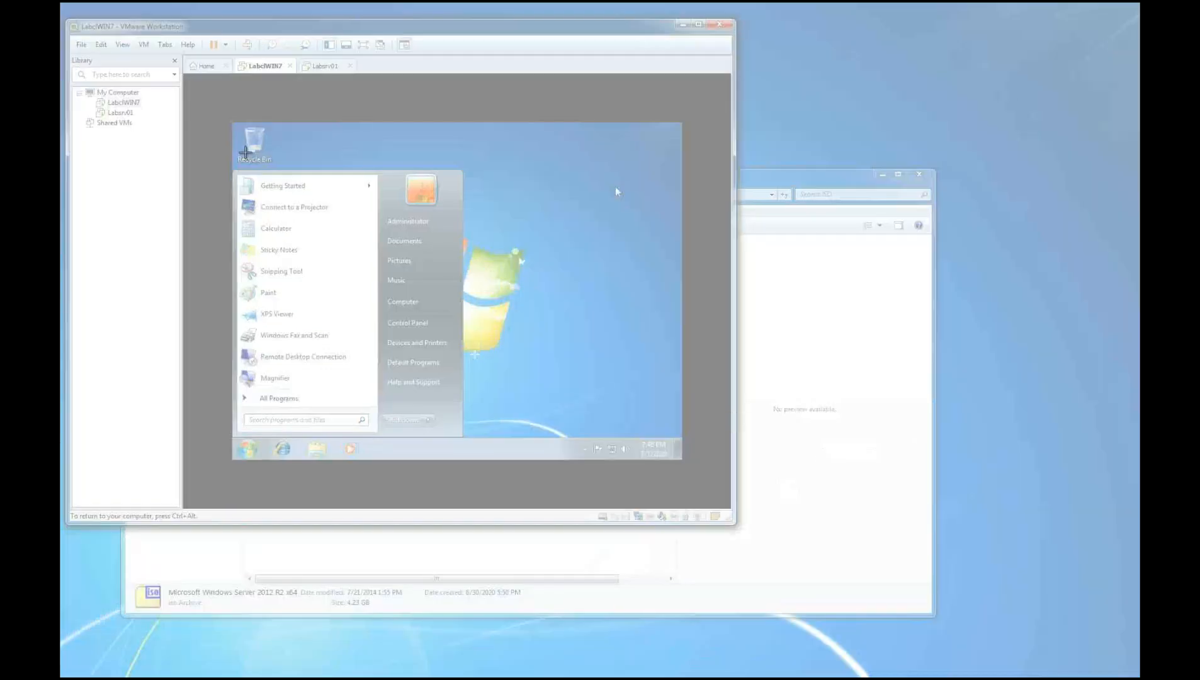
drag(228, 155, 516, 476)
mouse_move(382, 414)
mouse_down()
mouse_move(440, 407)
mouse_move(409, 439)
mouse_move(378, 418)
mouse_up()
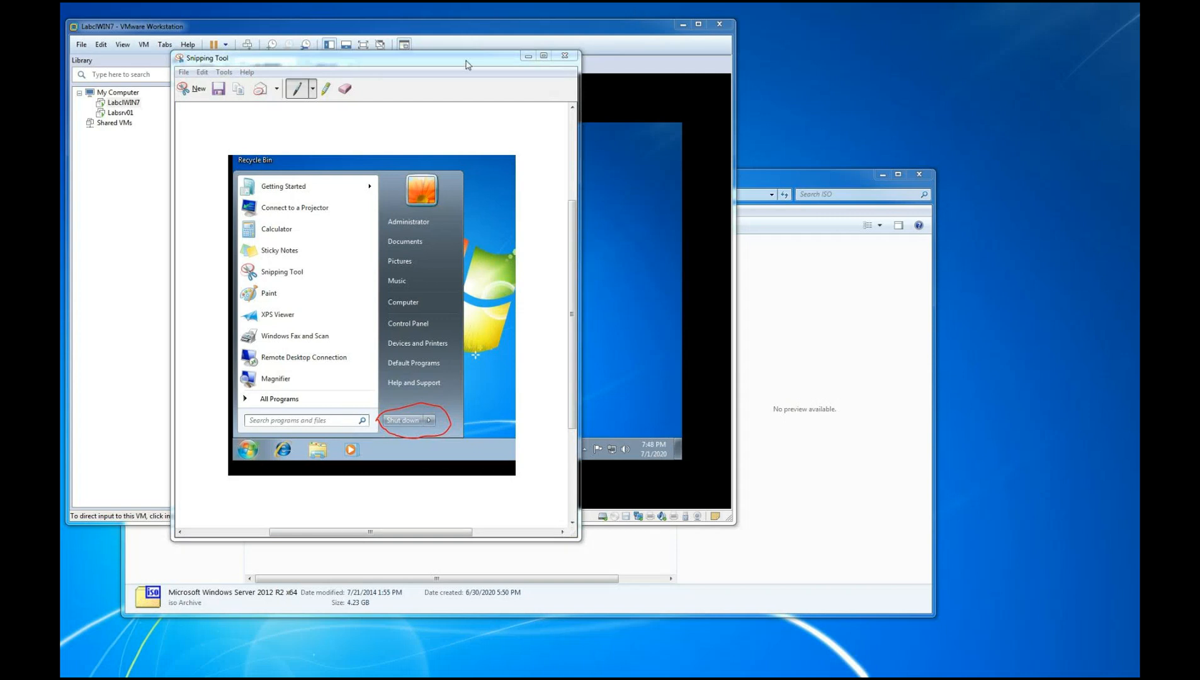
Move the Snipping Tool window clear of VMware Workstation and shut down the Windows 7 guest
drag(469, 61, 998, 51)
click(423, 432)
click(411, 419)
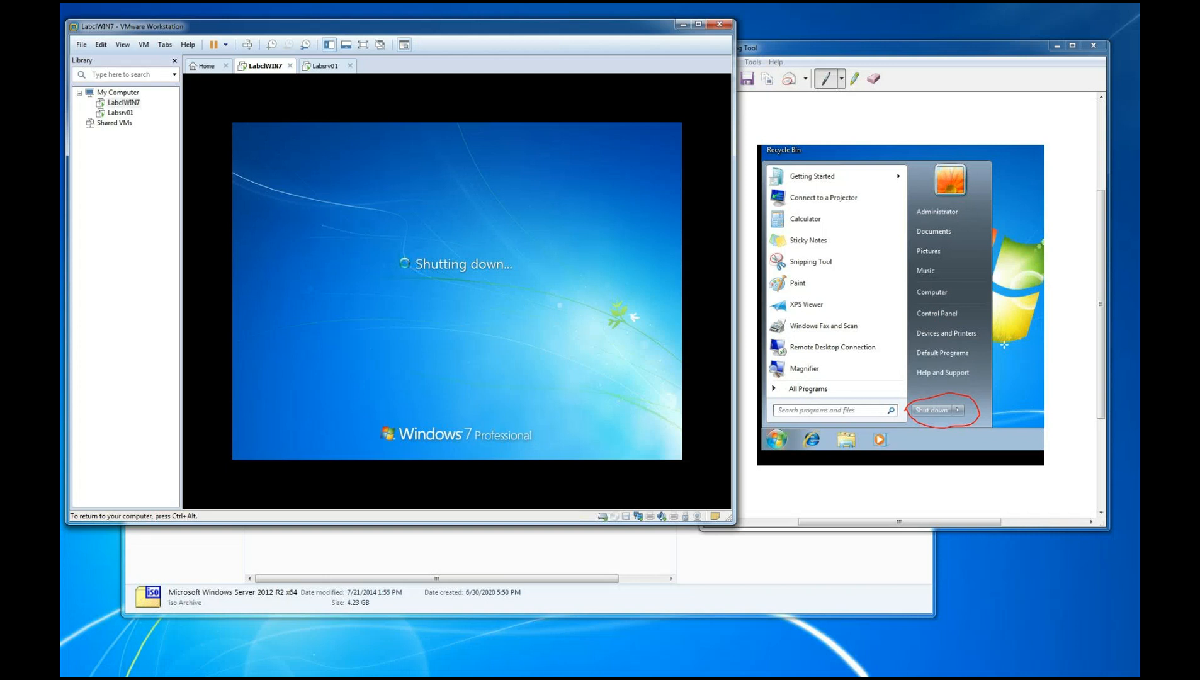
Snip the VMware library with LabclWIN7 selected, underline both virtual machines in red and move the snip aside
click(125, 103)
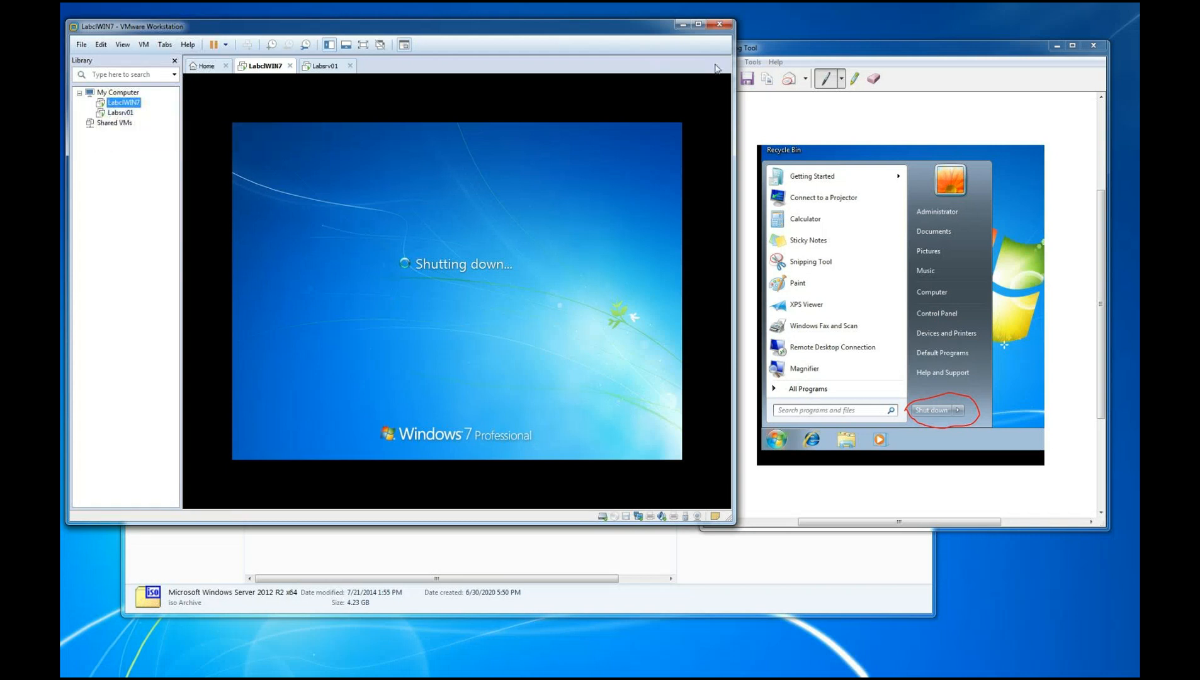
click(828, 42)
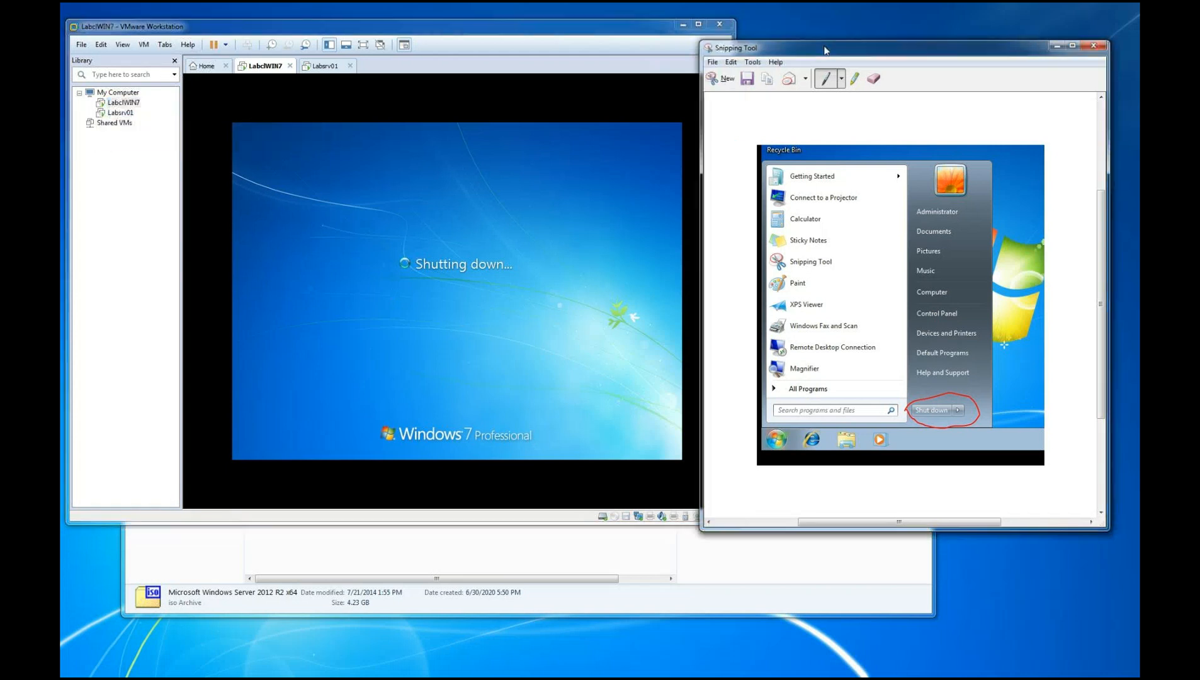
click(720, 78)
drag(66, 21, 215, 177)
mouse_move(133, 189)
mouse_down()
mouse_move(146, 187)
mouse_move(146, 200)
mouse_up()
drag(239, 13, 860, 90)
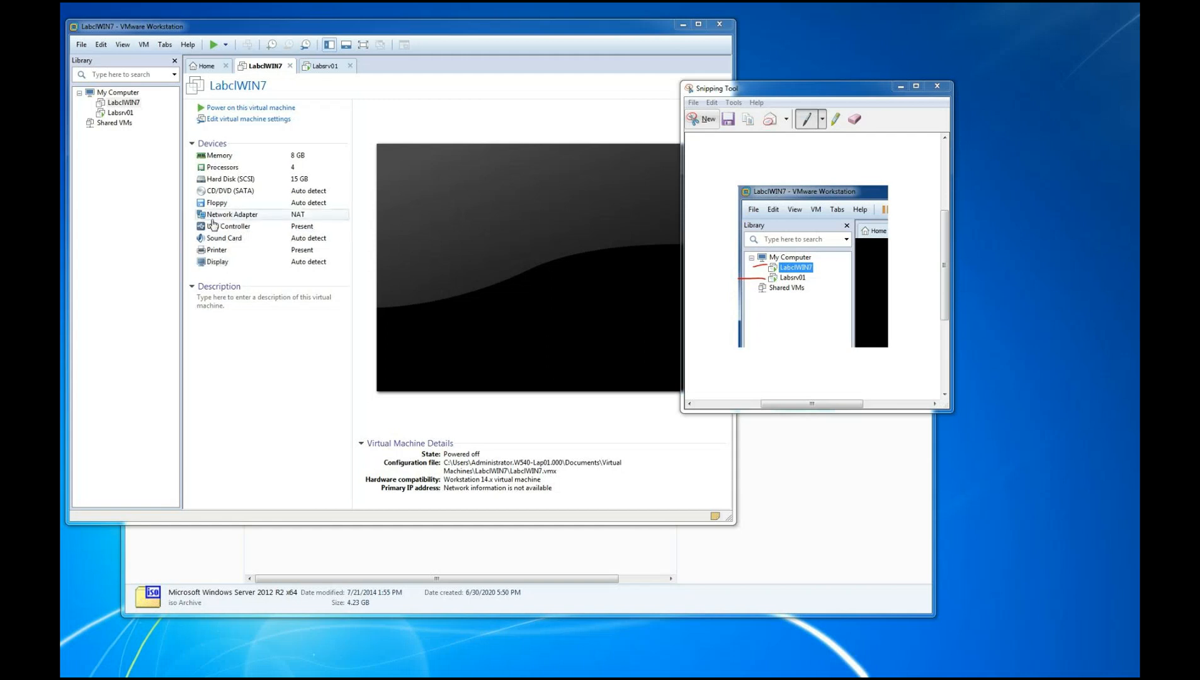
Snip the powered-off LabclWIN7 page, mark LabclWIN7 in the library with a red line and move the snip aside
click(123, 104)
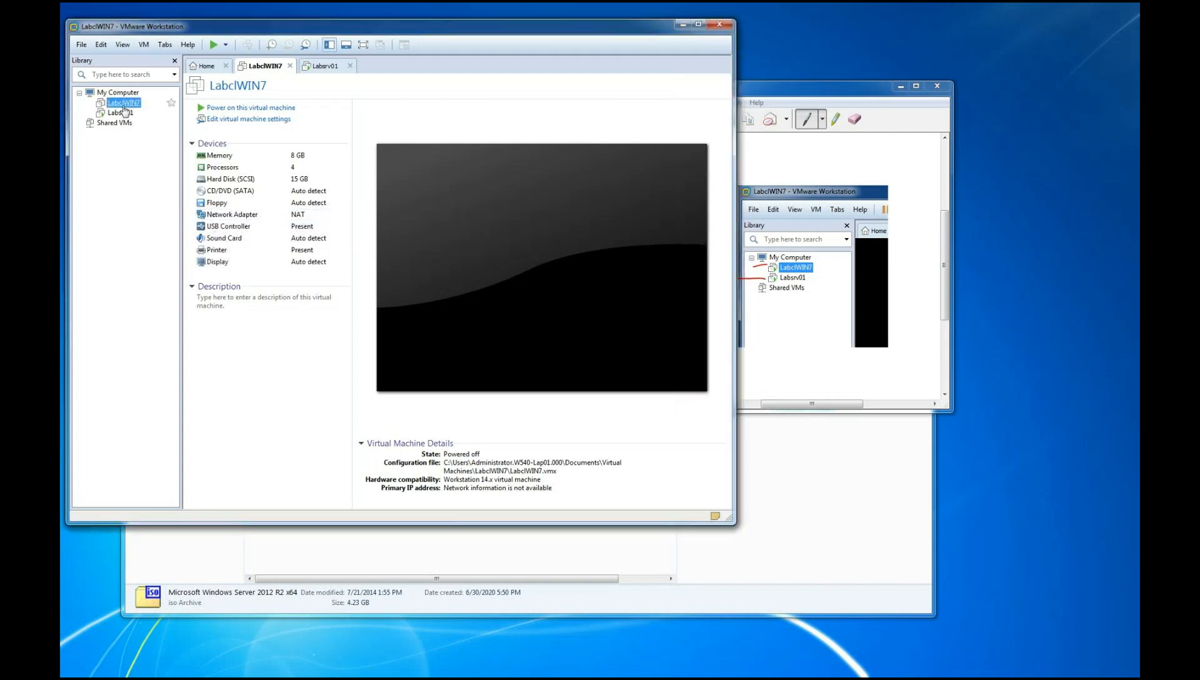
click(811, 102)
click(708, 121)
drag(61, 17, 699, 415)
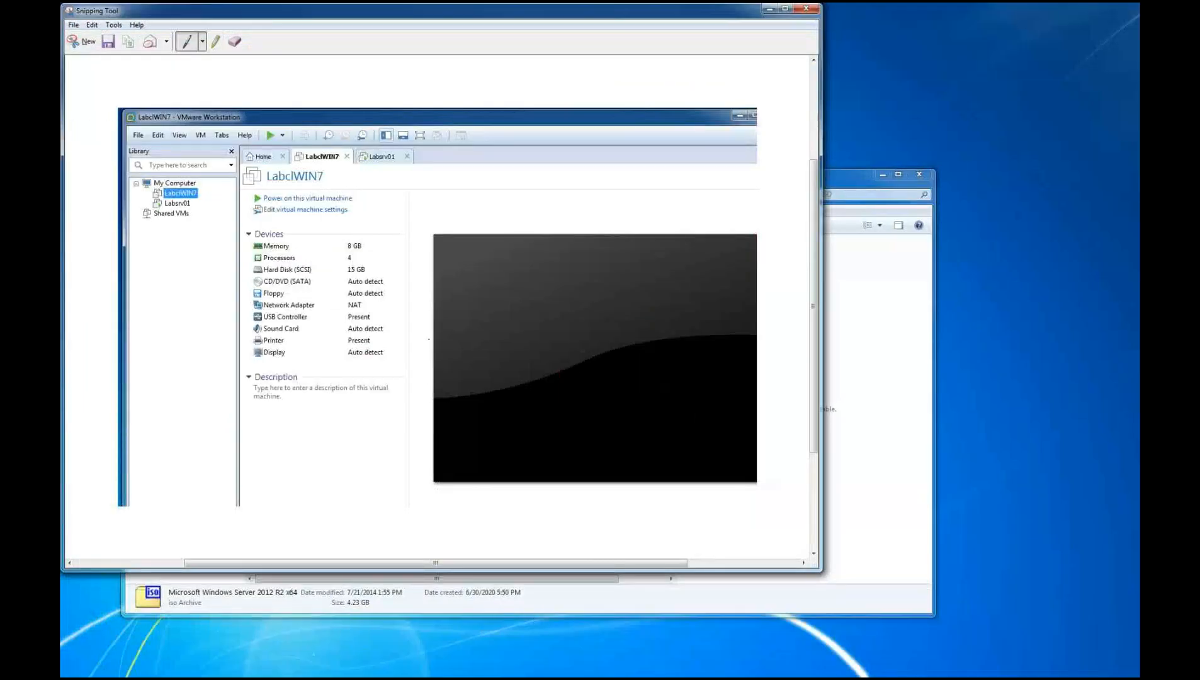
drag(122, 200, 153, 195)
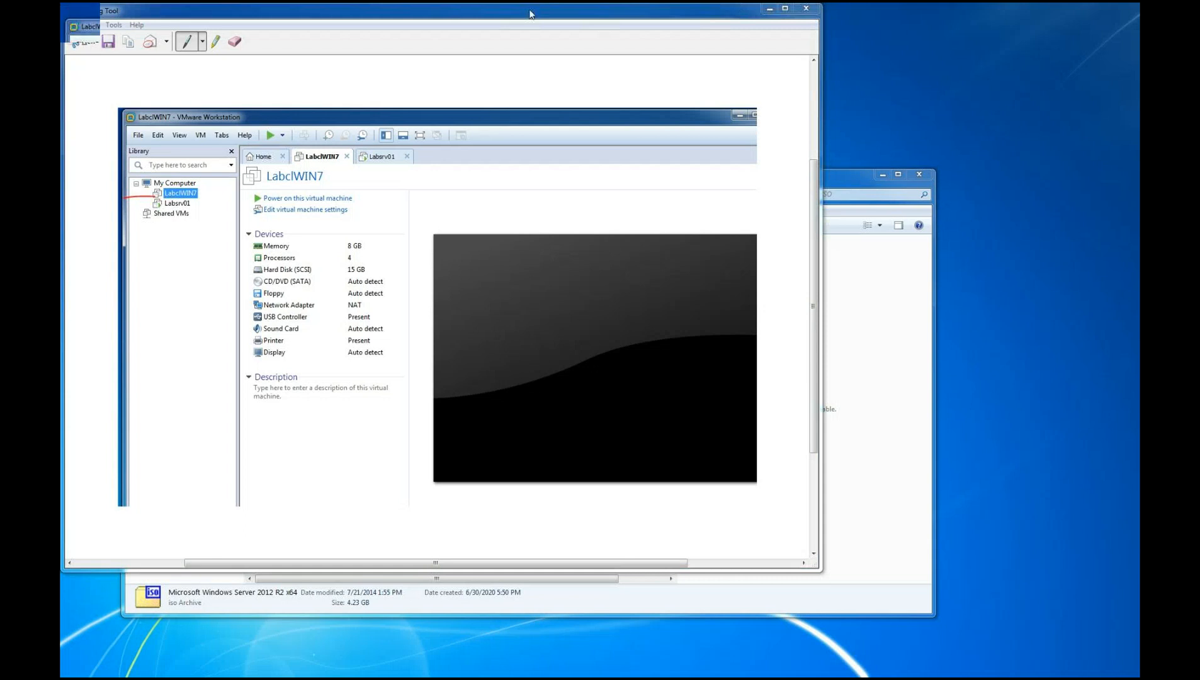
drag(531, 13, 1029, 90)
Request deletion of the LabclWIN7 virtual machine from disk
right_click(129, 104)
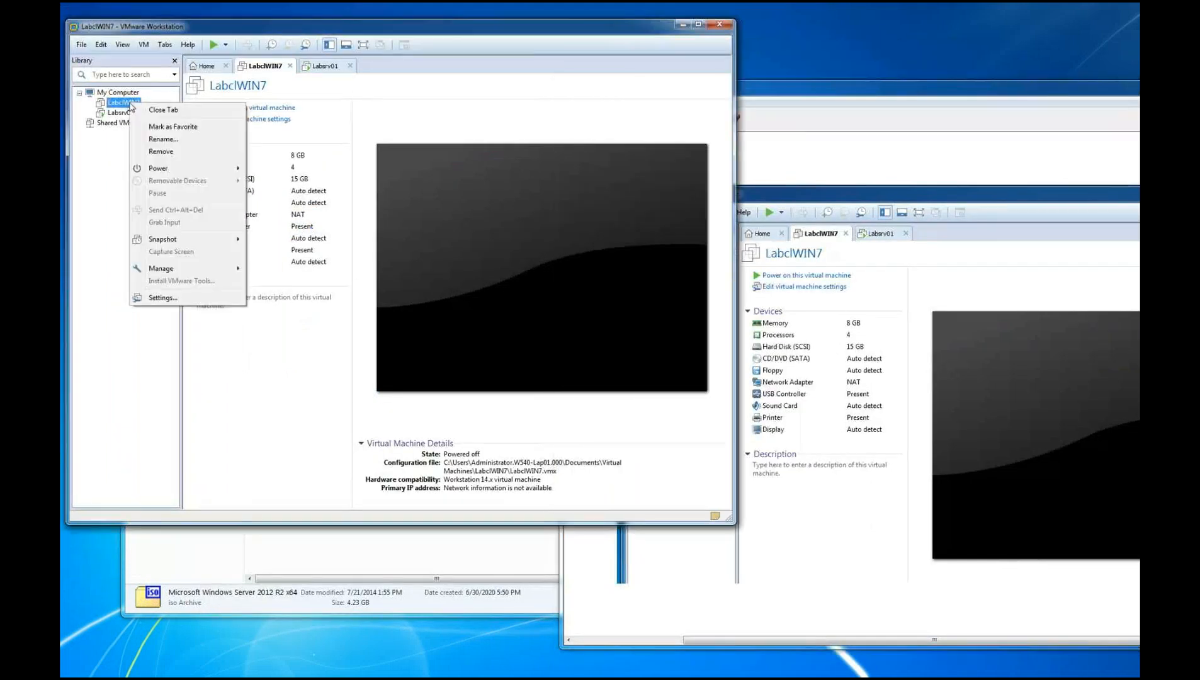
click(970, 91)
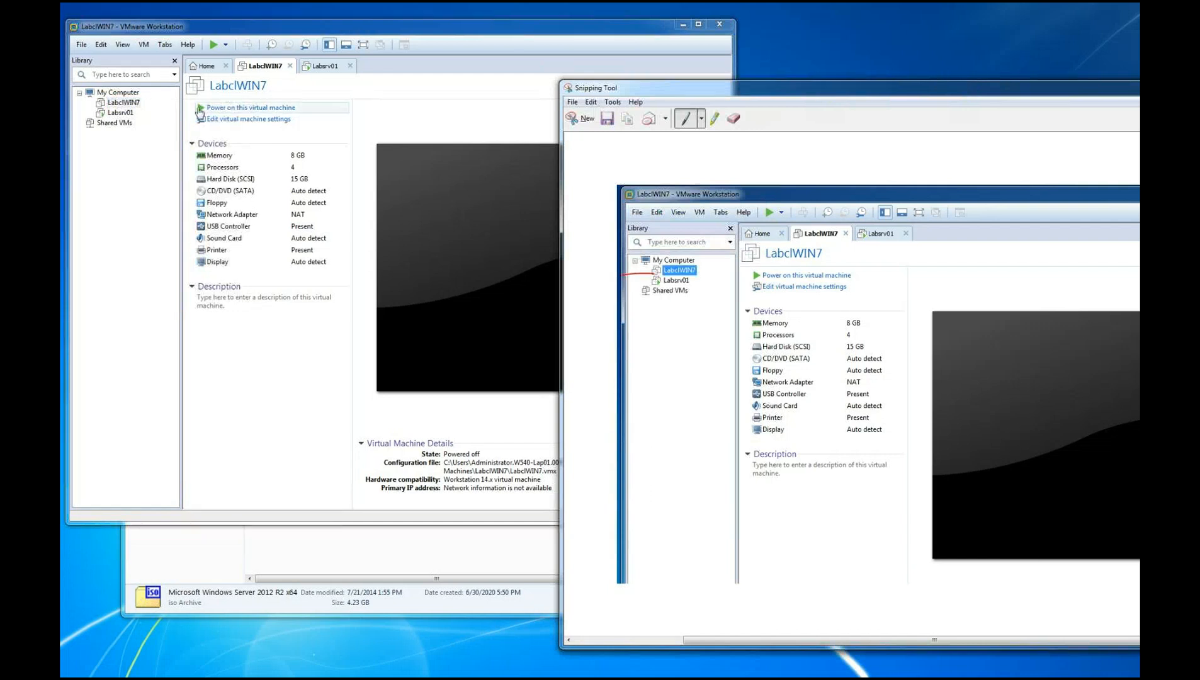
click(133, 104)
right_click(137, 103)
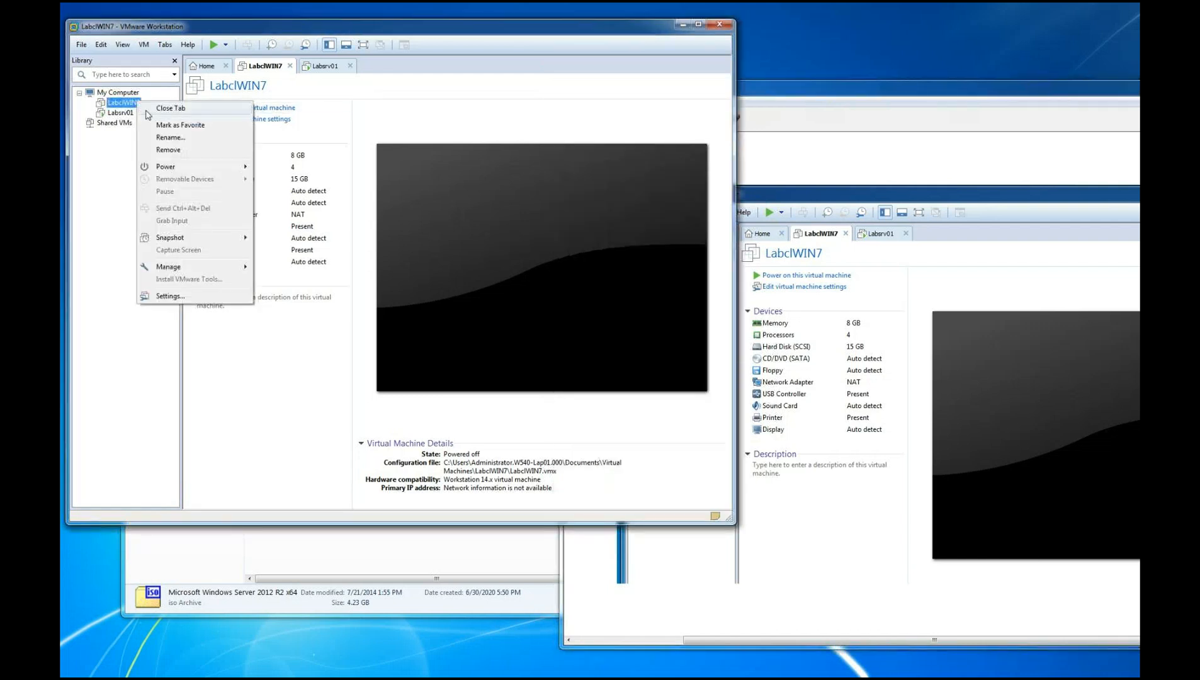
mouse_move(170, 272)
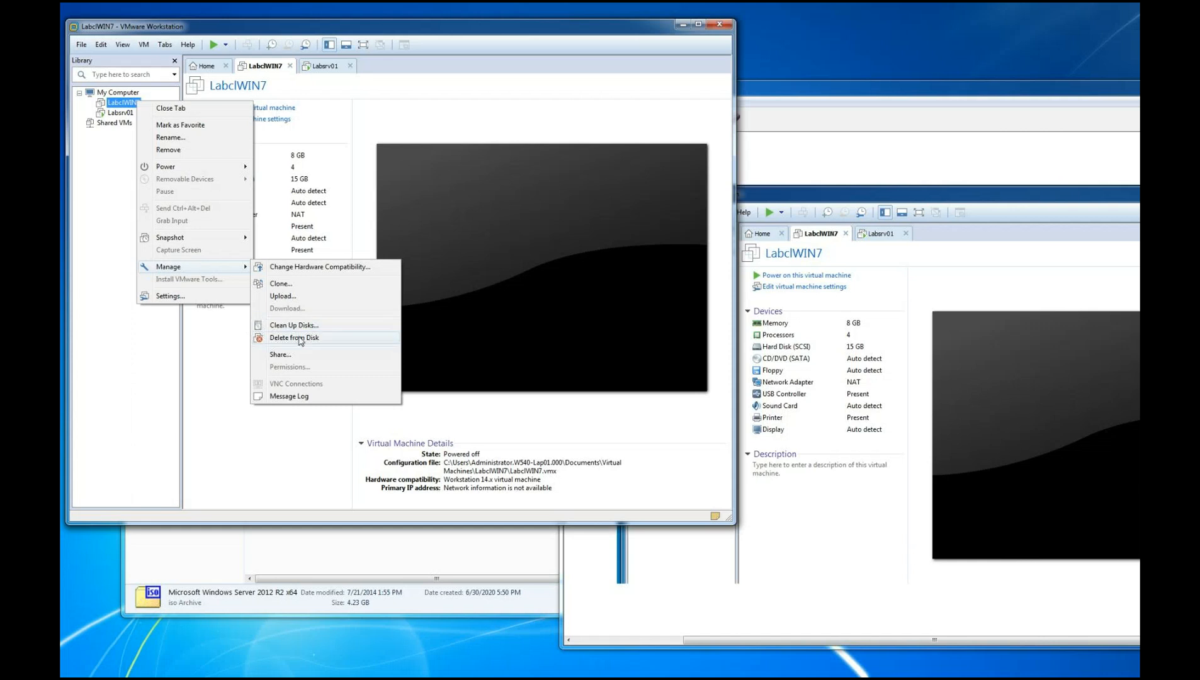
click(301, 339)
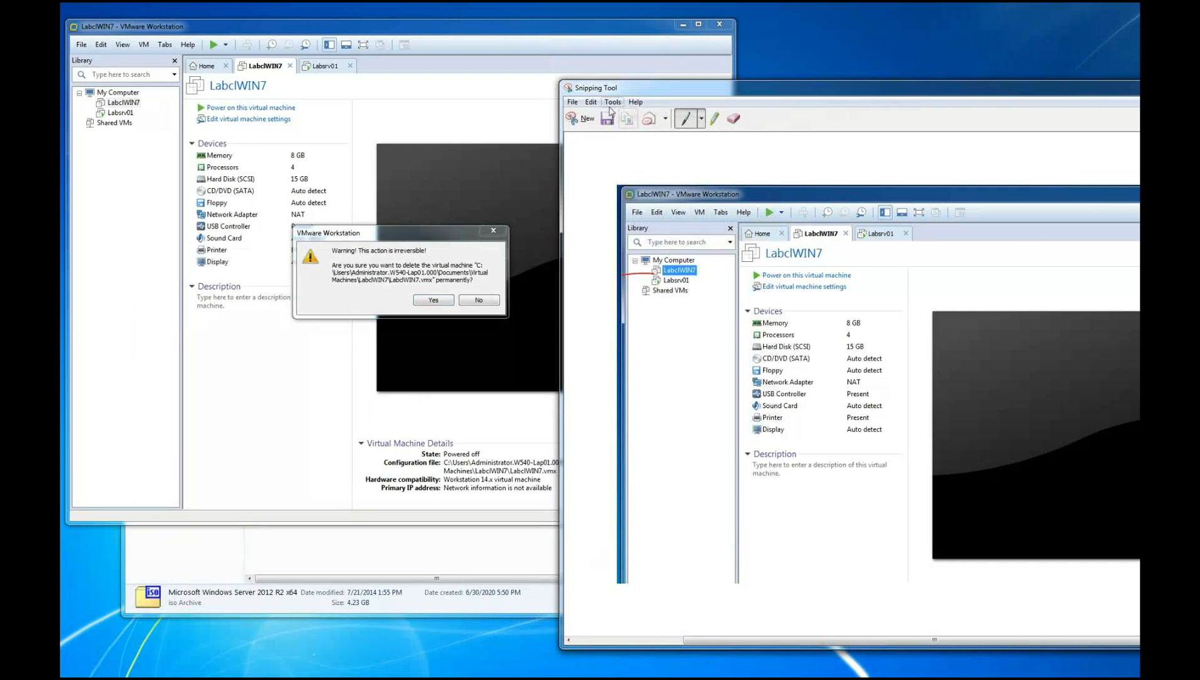
Snip the deletion warning with Yes circled in red, and confirm the permanent deletion of LabclWIN7
click(575, 122)
drag(68, 20, 567, 358)
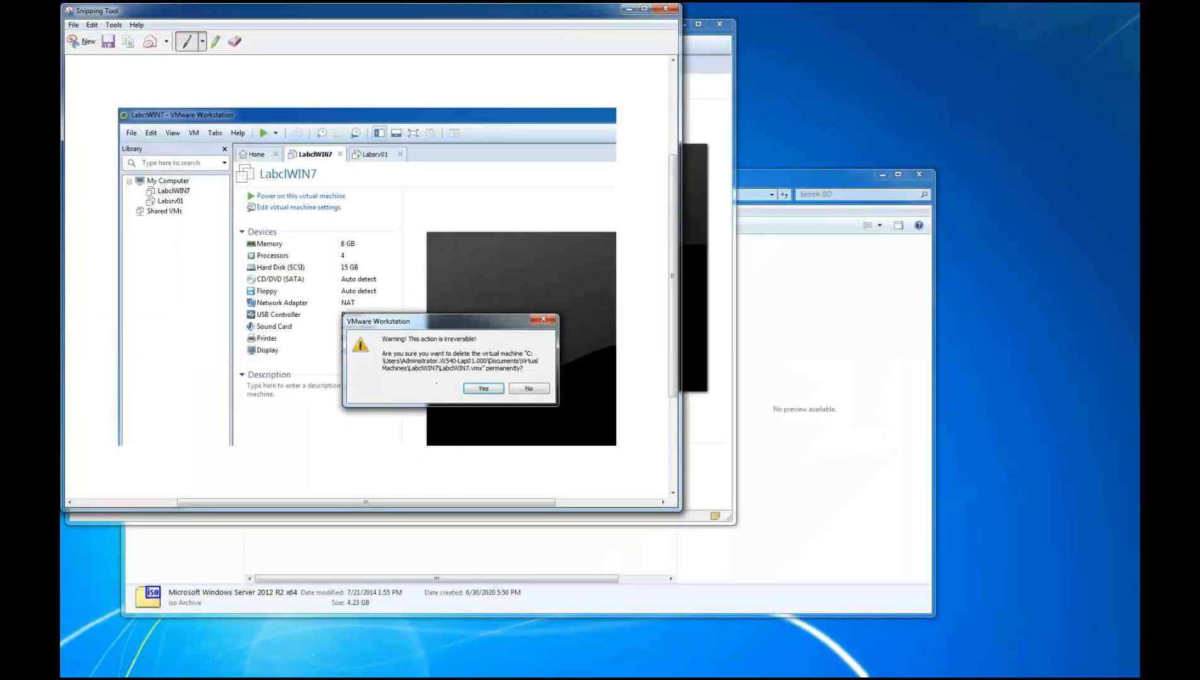
mouse_move(450, 381)
mouse_down()
mouse_move(498, 378)
mouse_move(453, 398)
mouse_move(445, 377)
mouse_up()
key(alt+Tab)
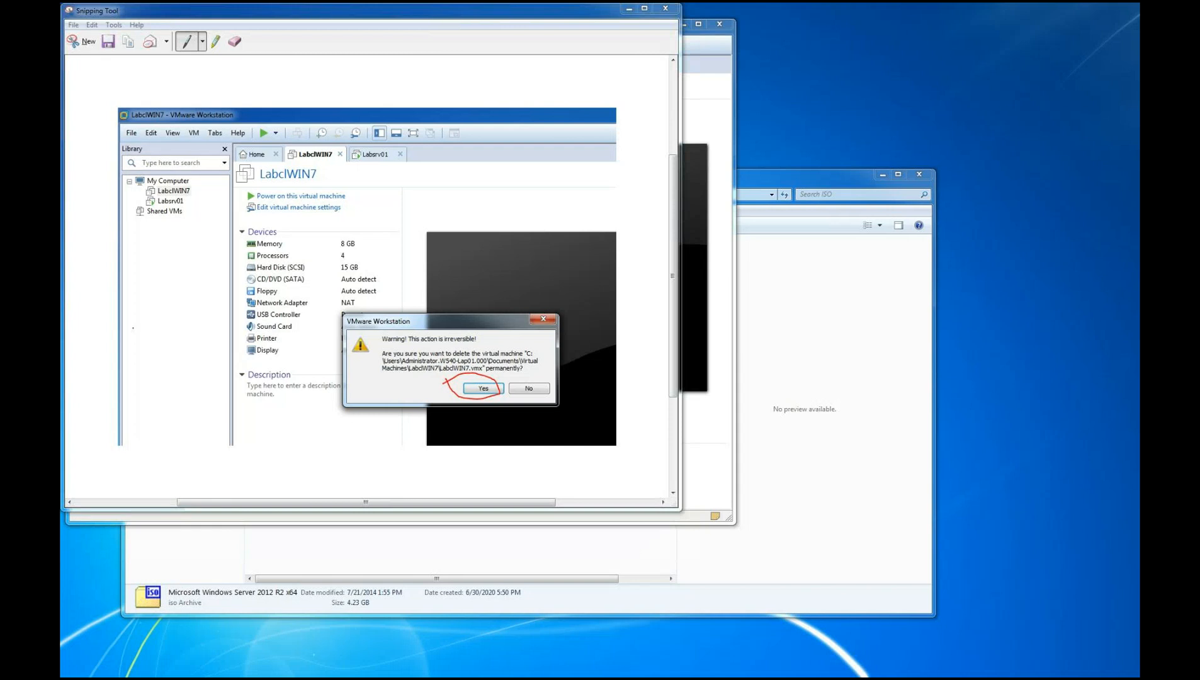
drag(395, 13, 825, 100)
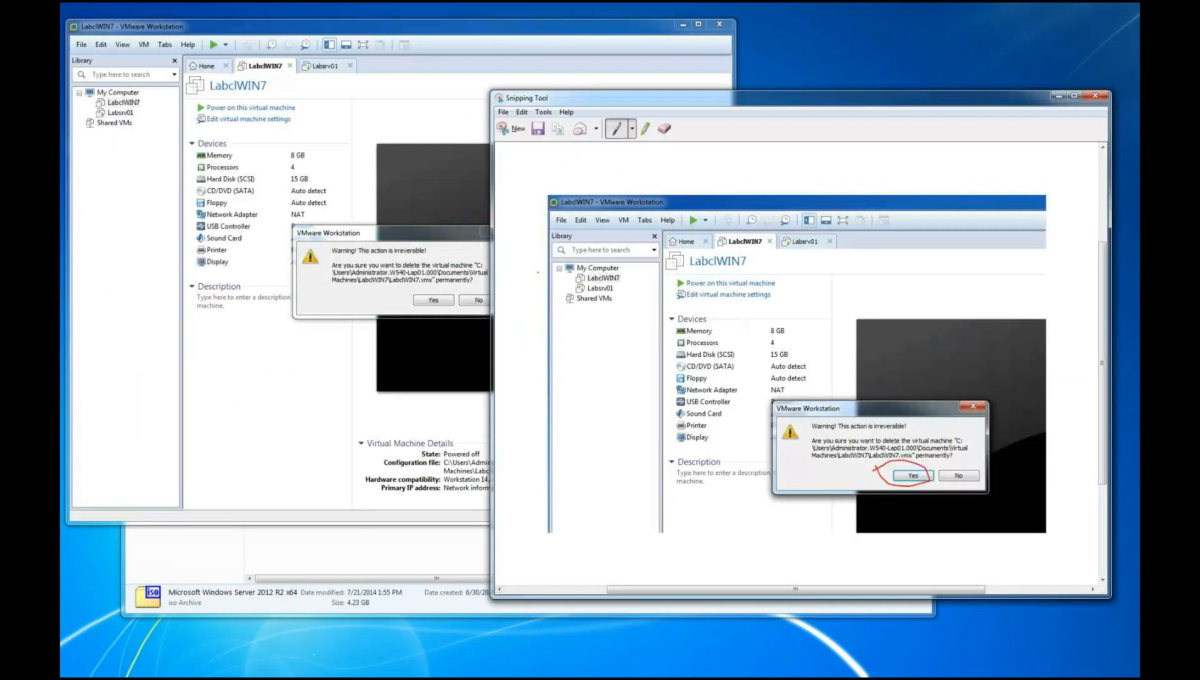
click(449, 302)
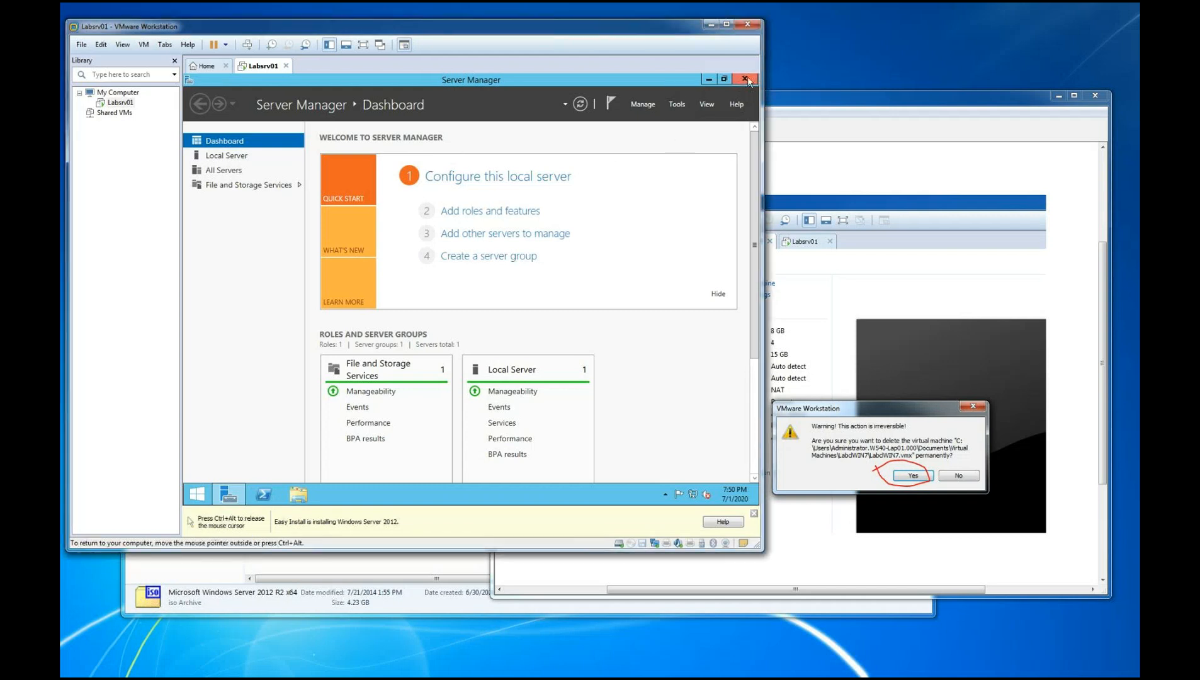
Close Server Manager on Labsrv01 and open the Control Panel in small icons view
click(741, 80)
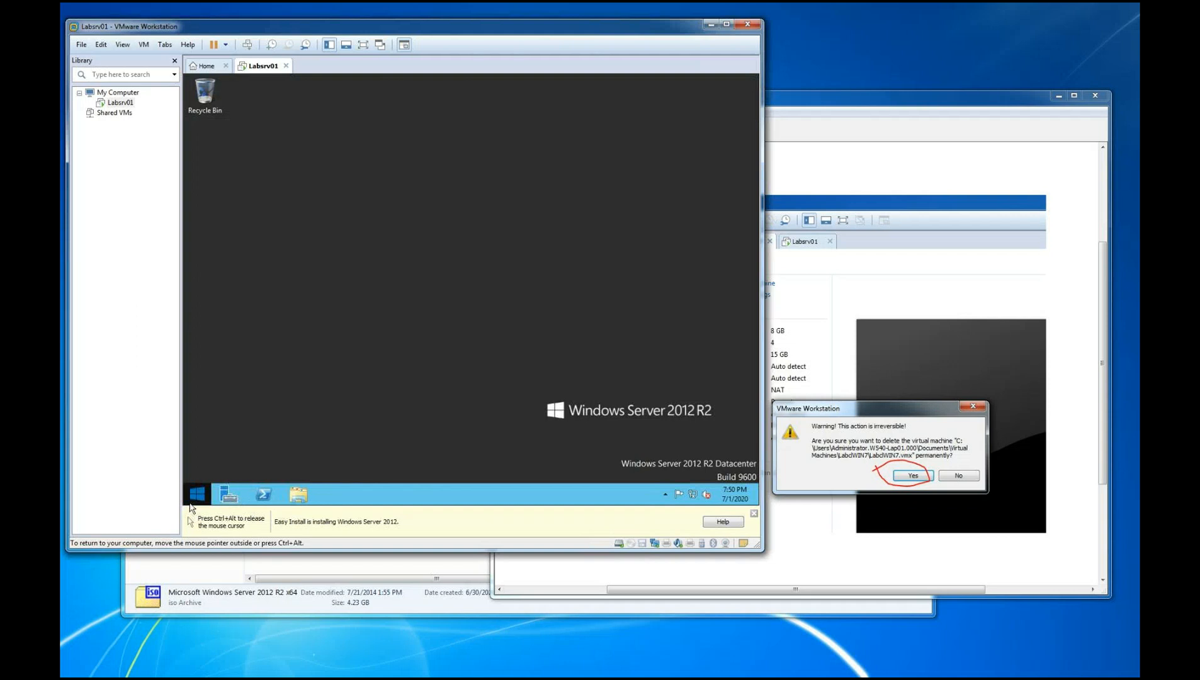
right_click(194, 498)
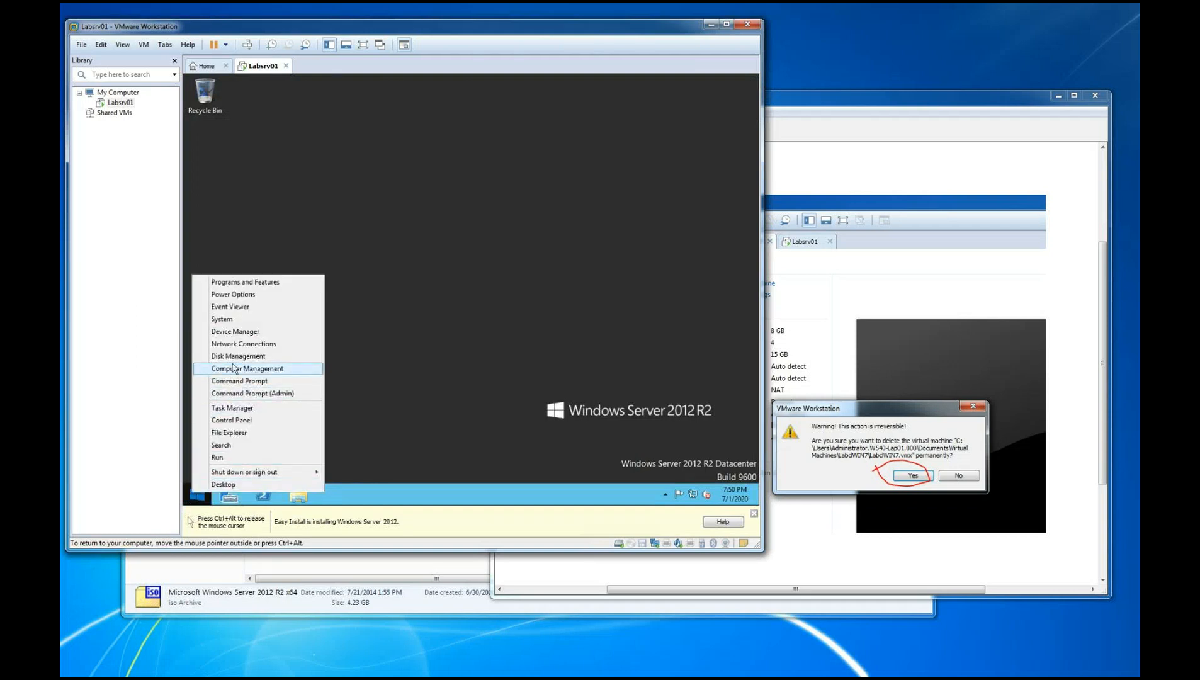
click(233, 419)
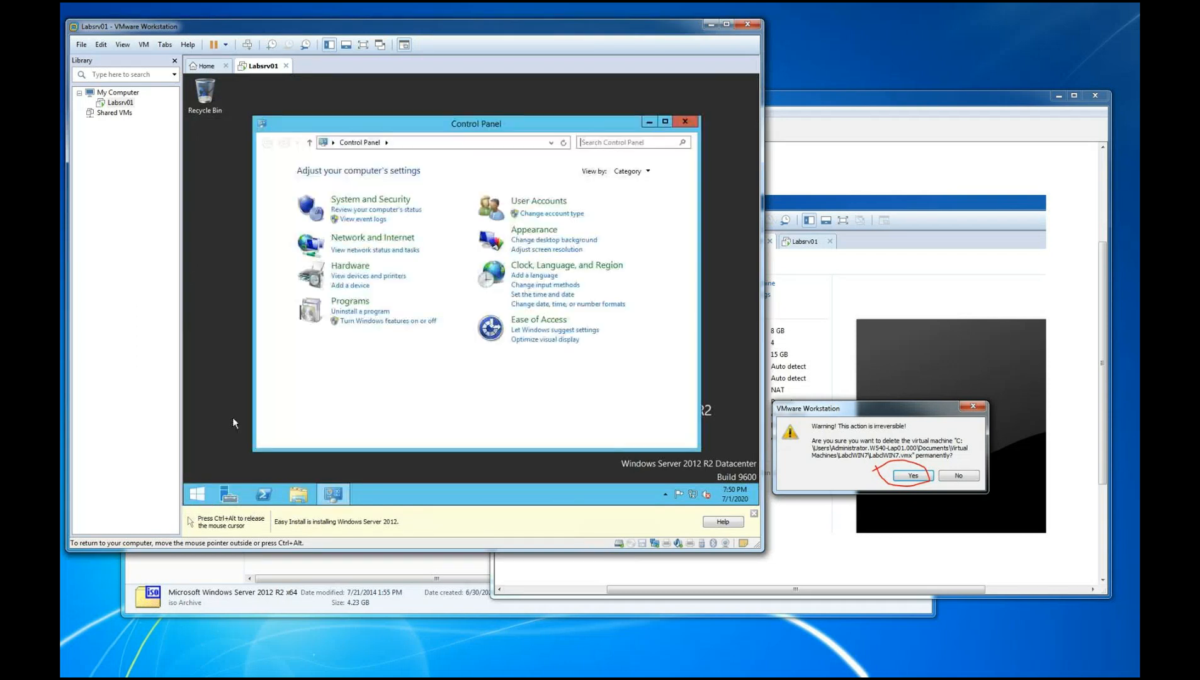
click(630, 171)
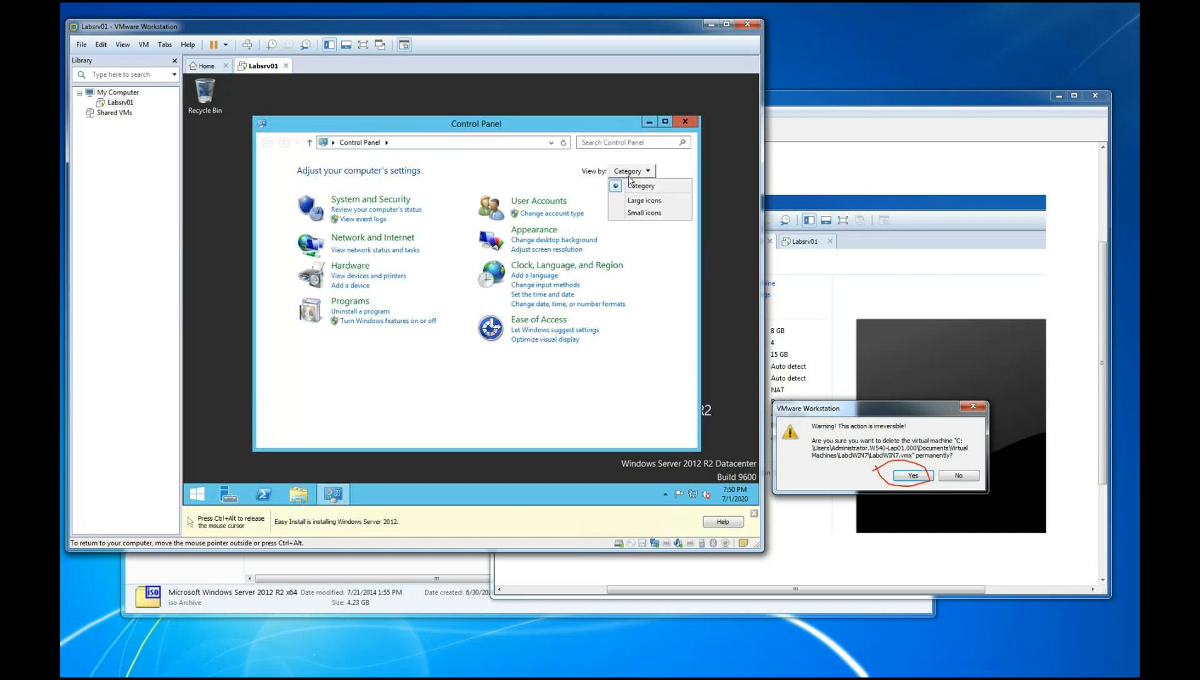
click(643, 214)
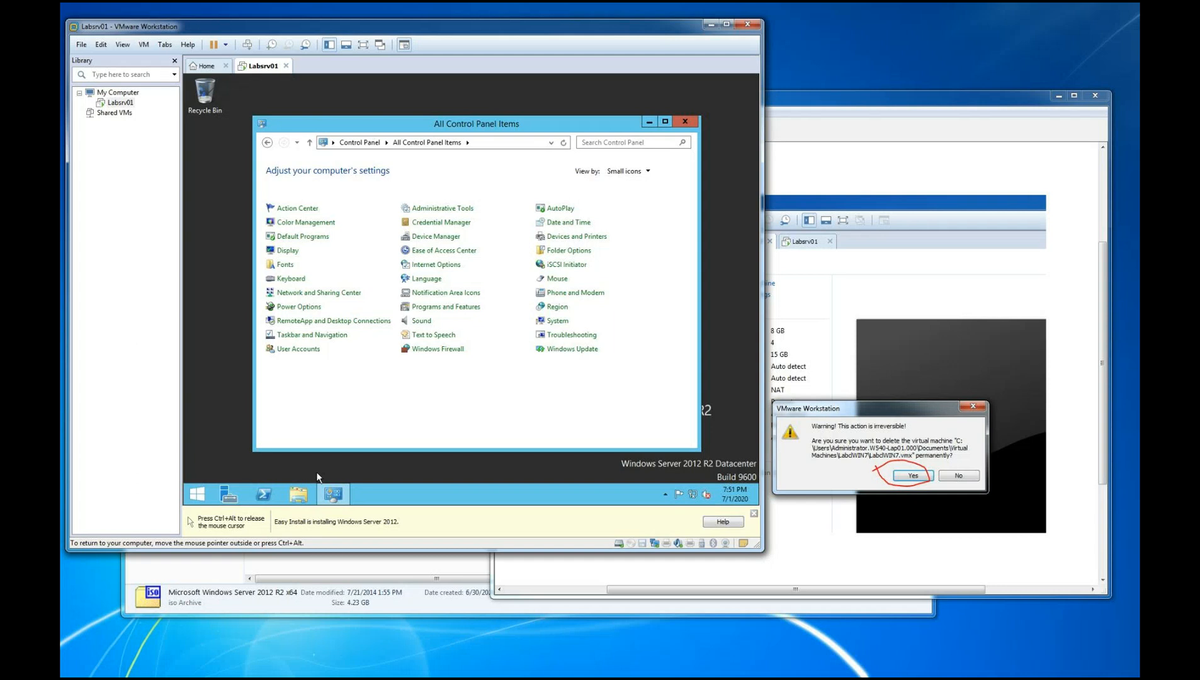
Open the Internet Protocol Version 4 (TCP/IPv4) properties of the Ethernet0 adapter through the Network and Sharing Center
click(313, 293)
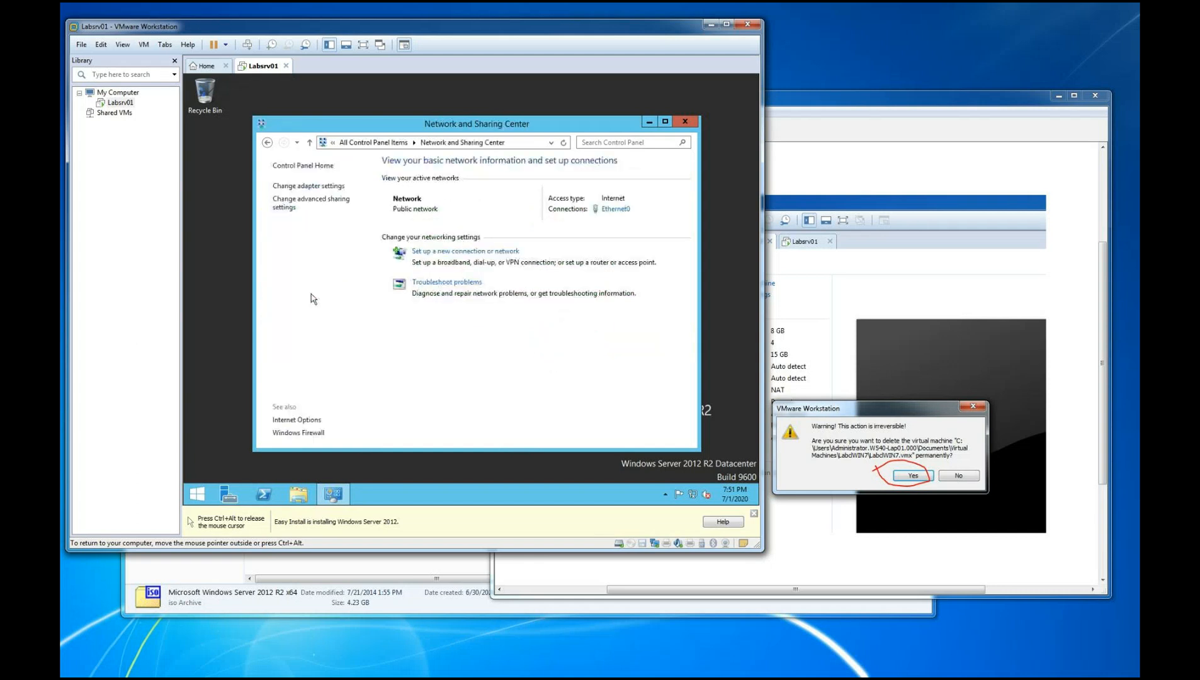
click(308, 186)
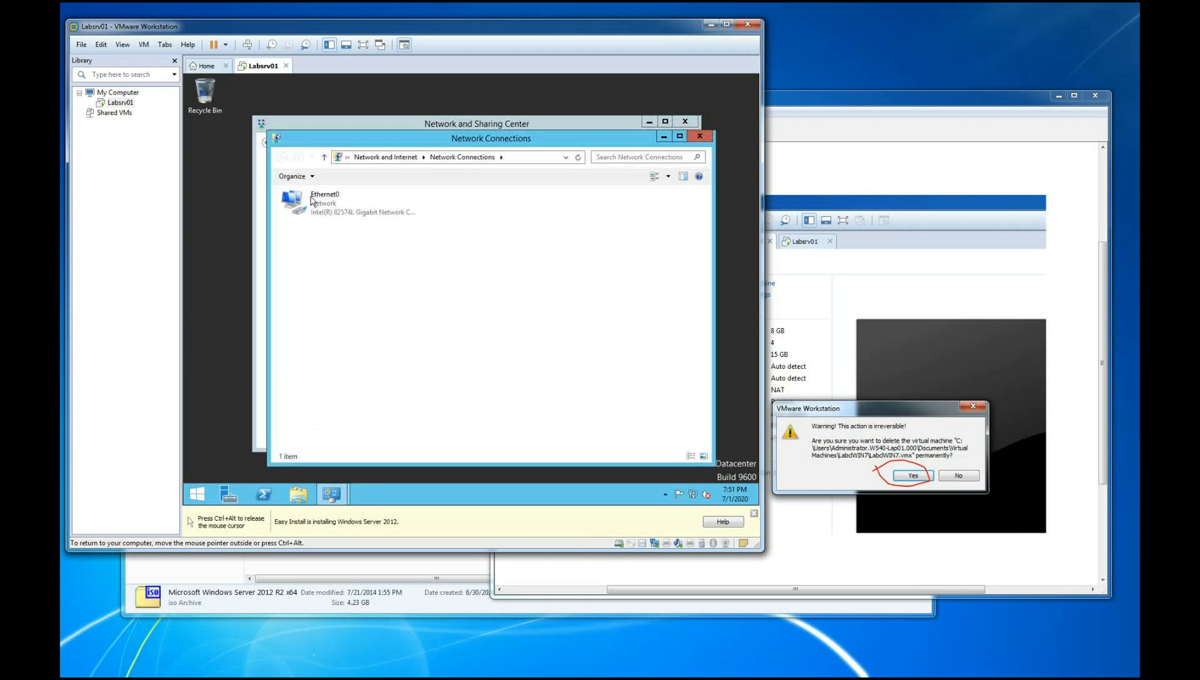
right_click(312, 201)
click(351, 306)
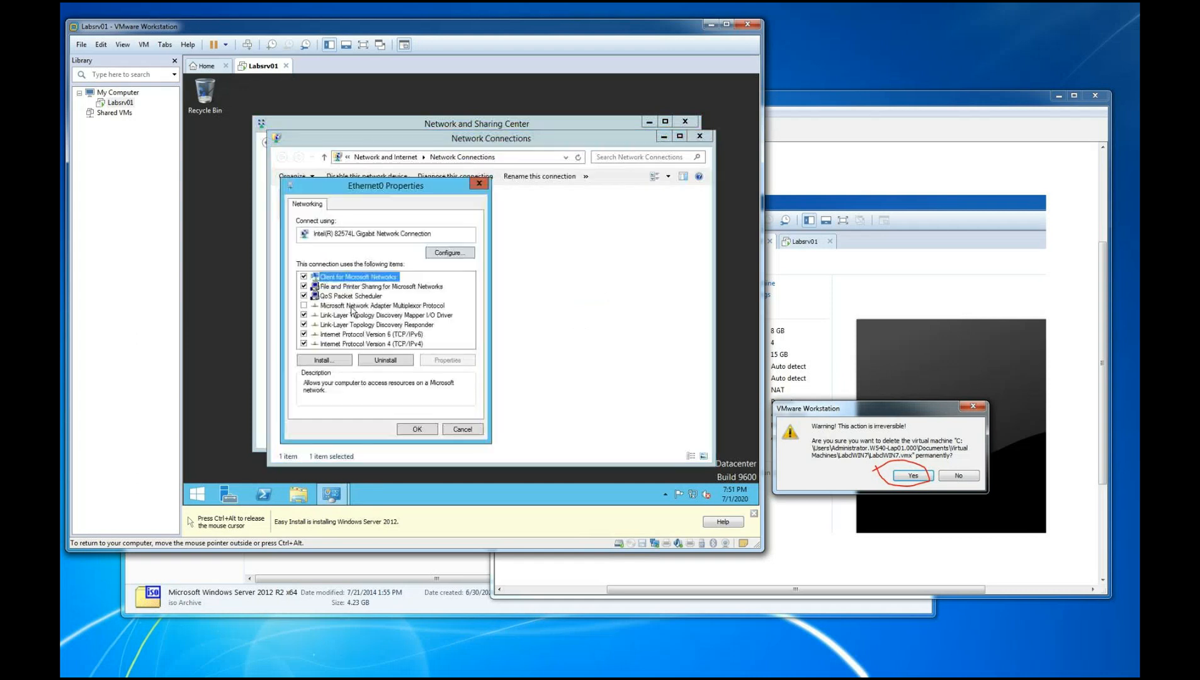
click(417, 344)
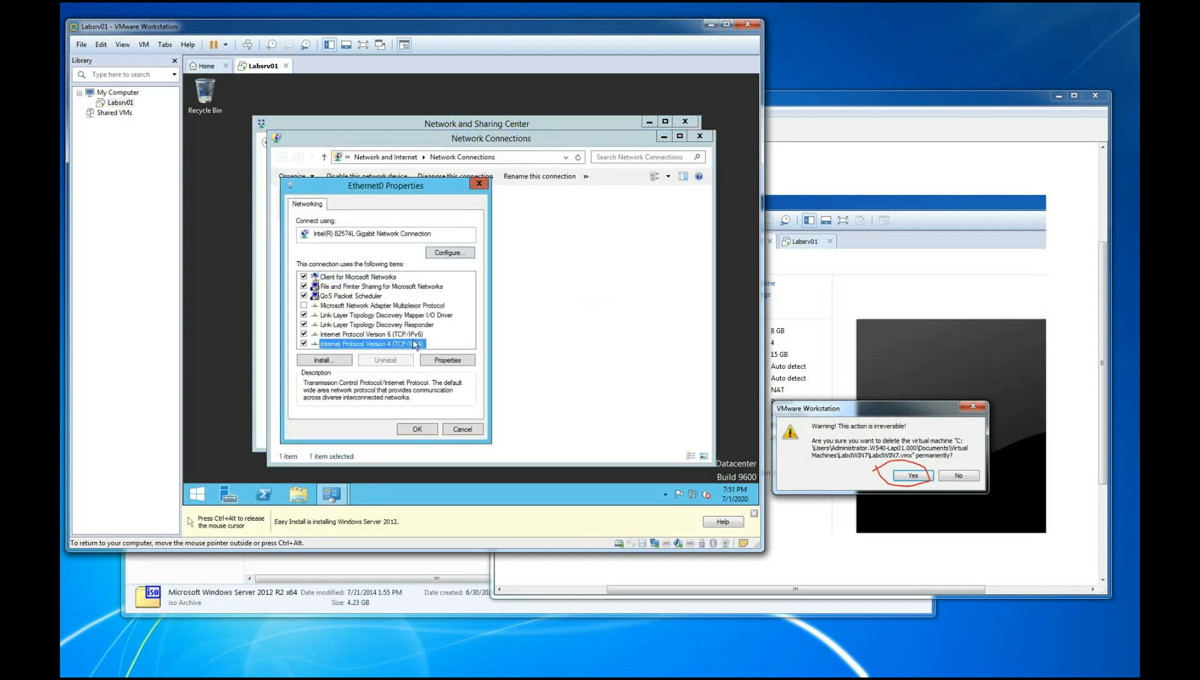
click(440, 362)
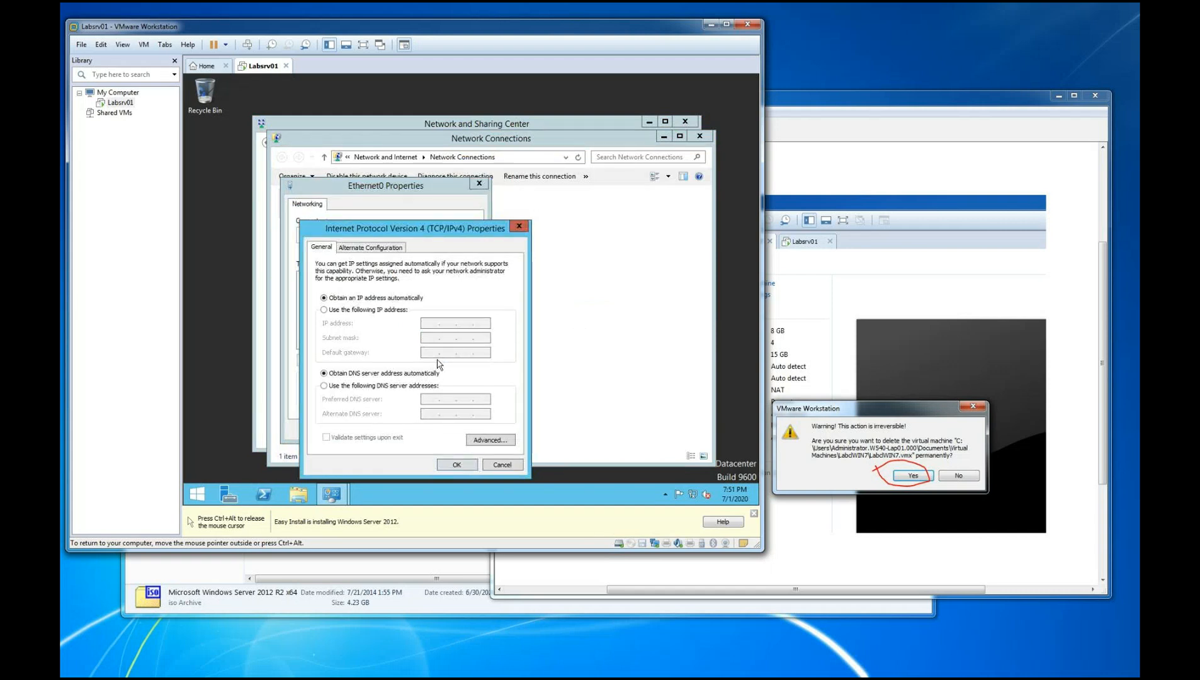
Place the TCP/IPv4 properties dialog beside Ethernet0 Properties, snip the virtual machine screen showing both, and move the snip clear of the dialogs
drag(461, 239, 633, 215)
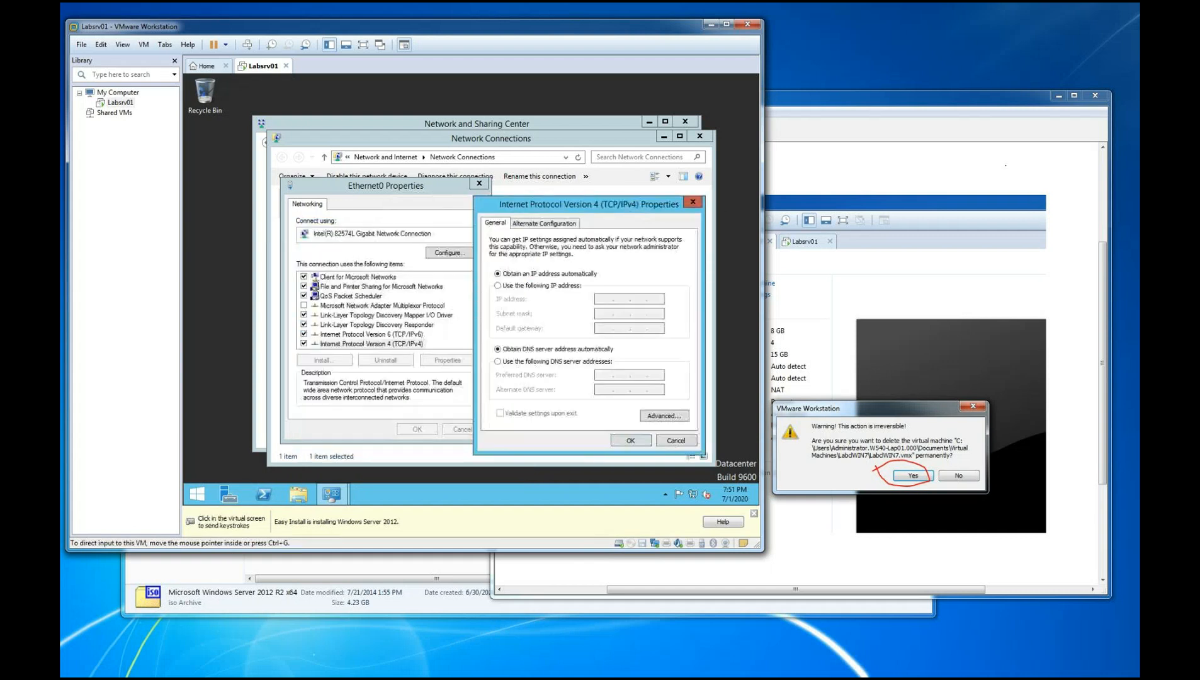
click(806, 127)
click(512, 128)
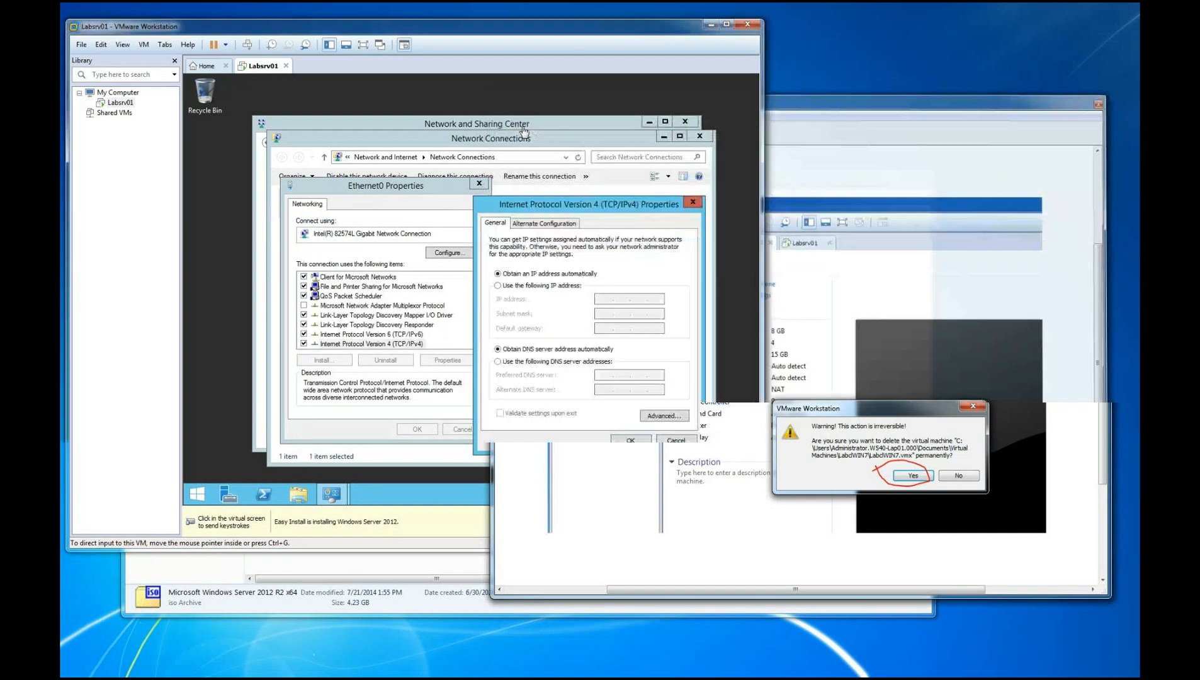
drag(187, 51, 757, 506)
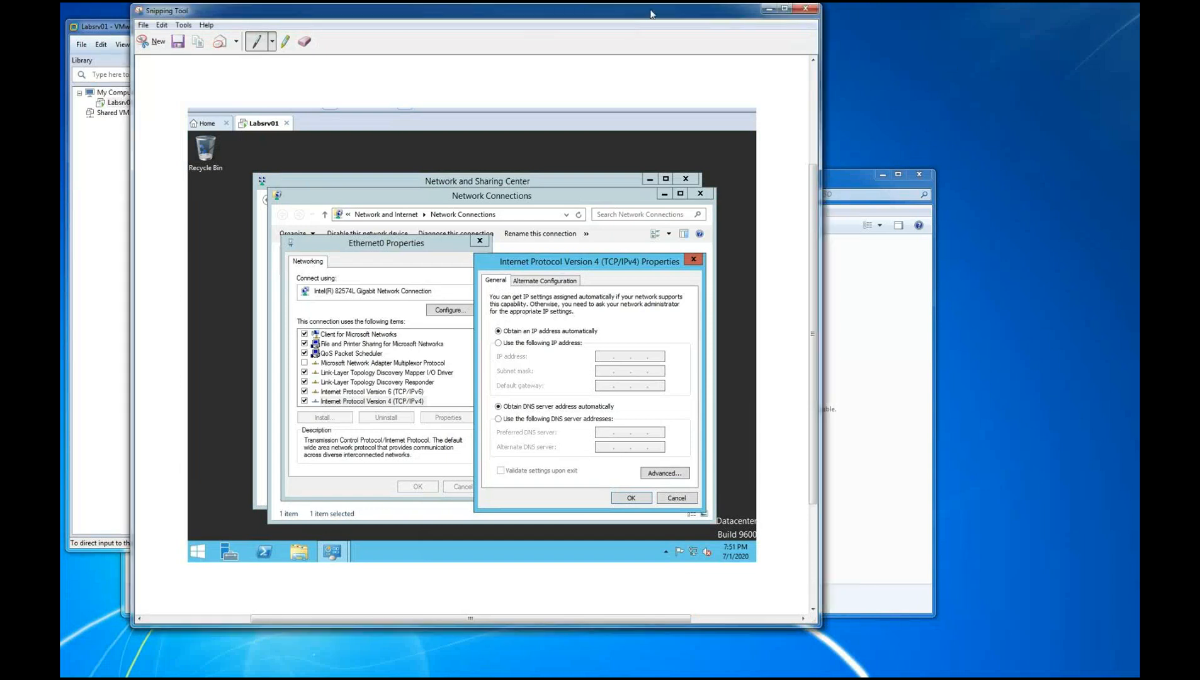
drag(651, 14, 1138, 112)
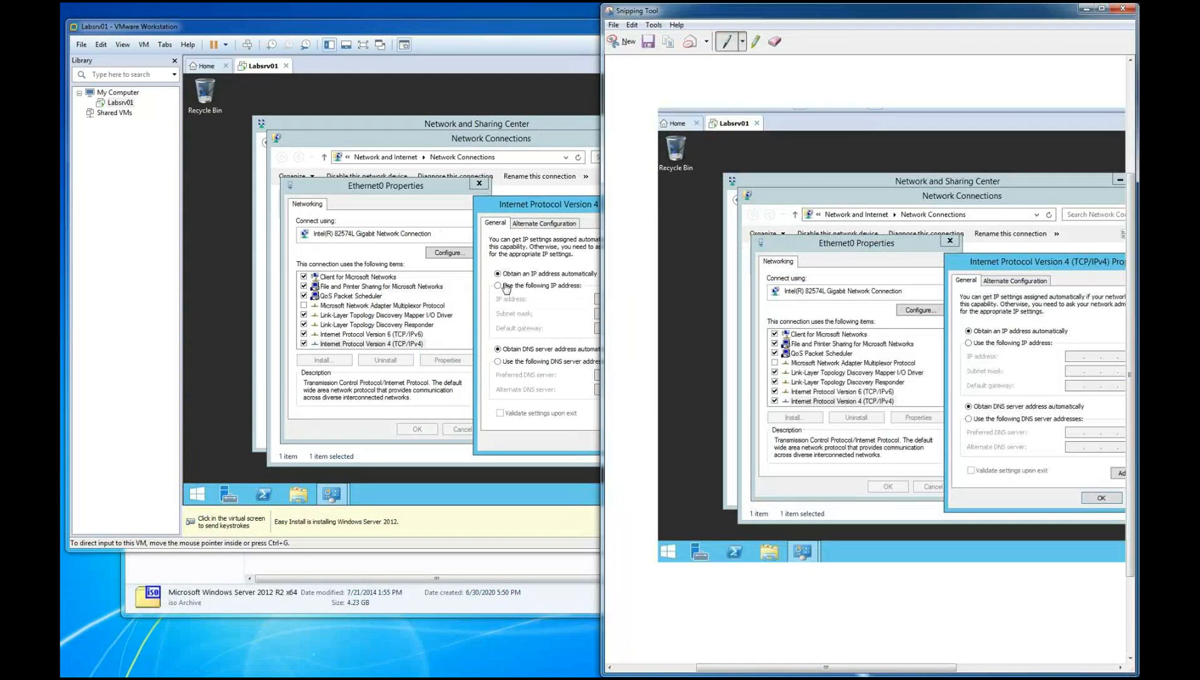
Switch the IPv4 settings to a manually specified IP address, snip the network dialogs with the Snipping Tool, and move the snip aside
click(506, 288)
click(505, 287)
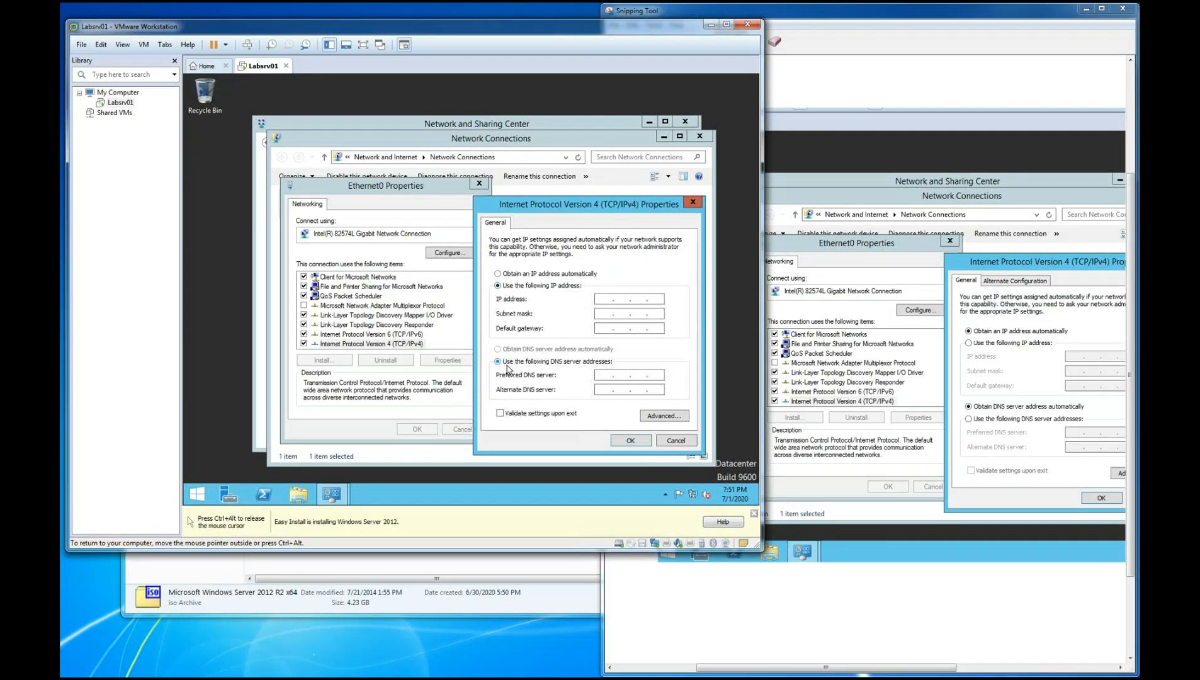
click(839, 16)
click(622, 42)
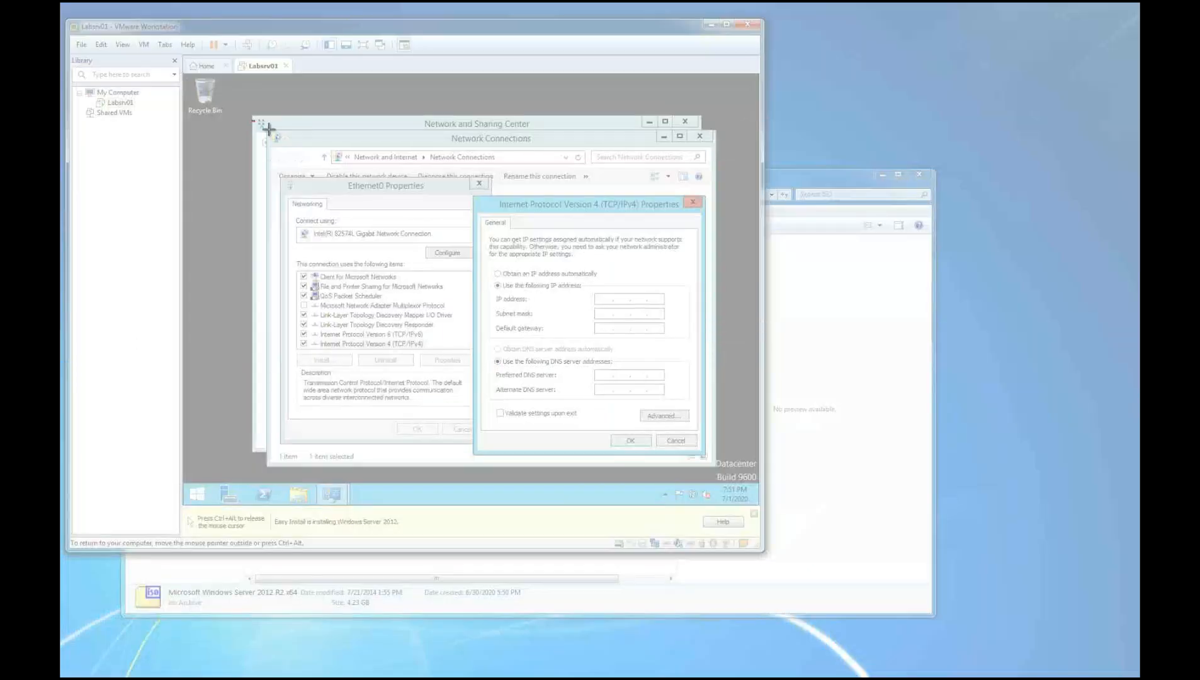
drag(253, 120, 761, 484)
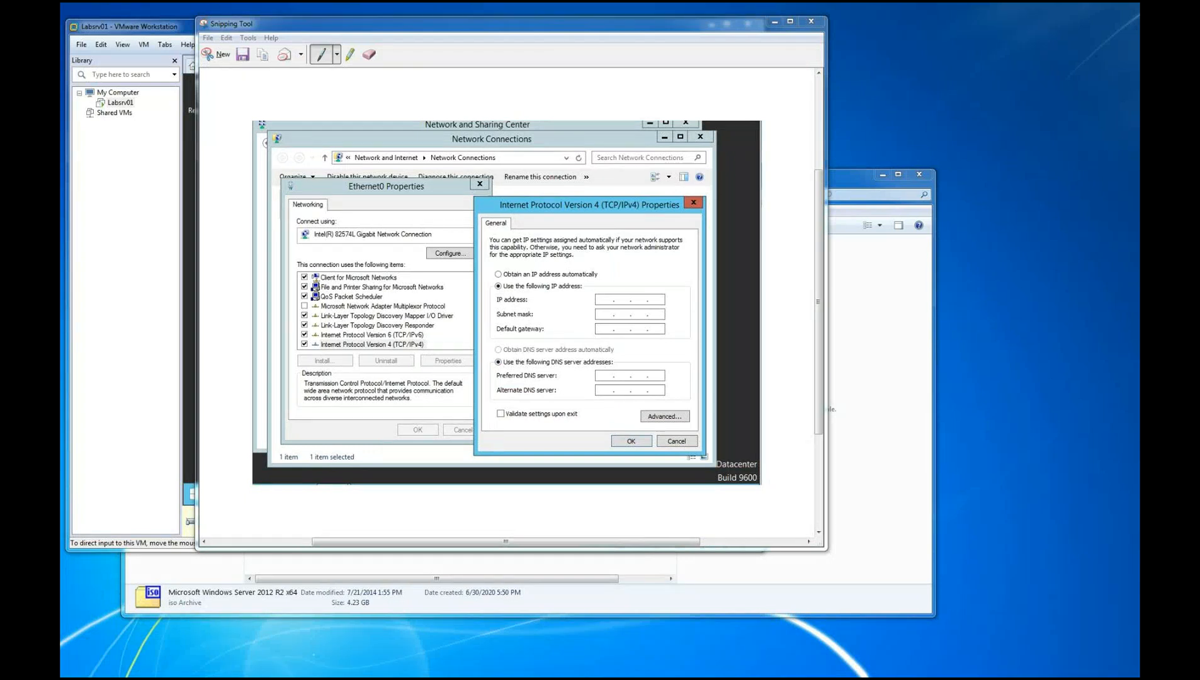
drag(433, 28, 917, 264)
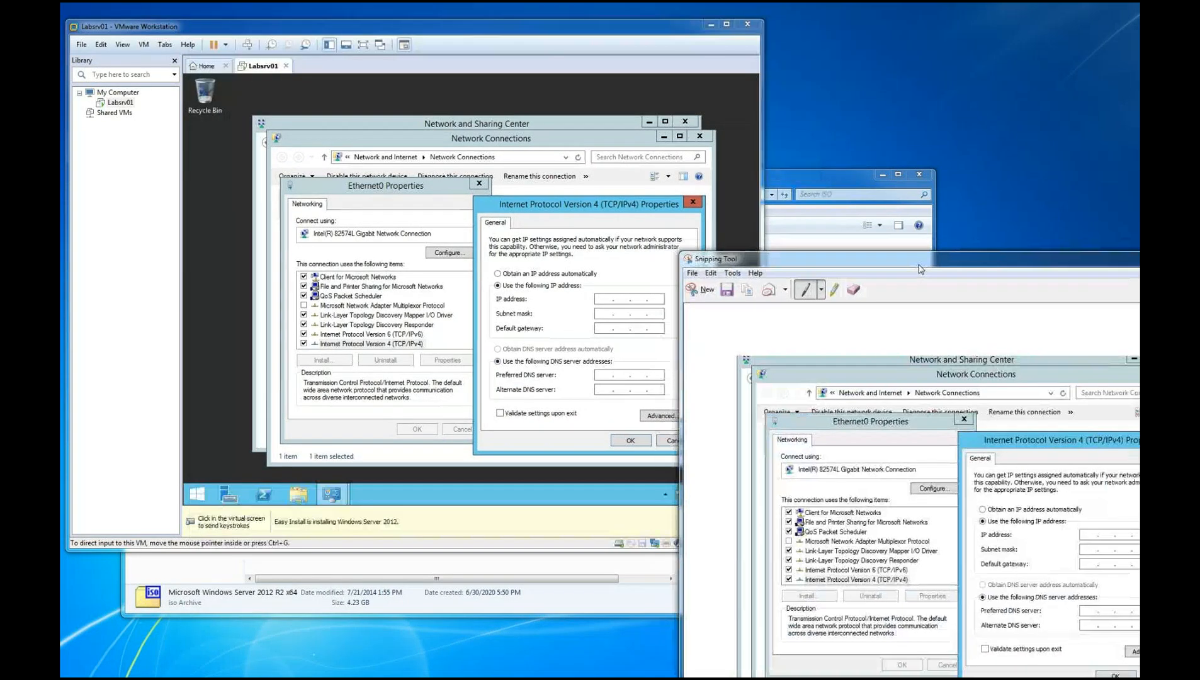
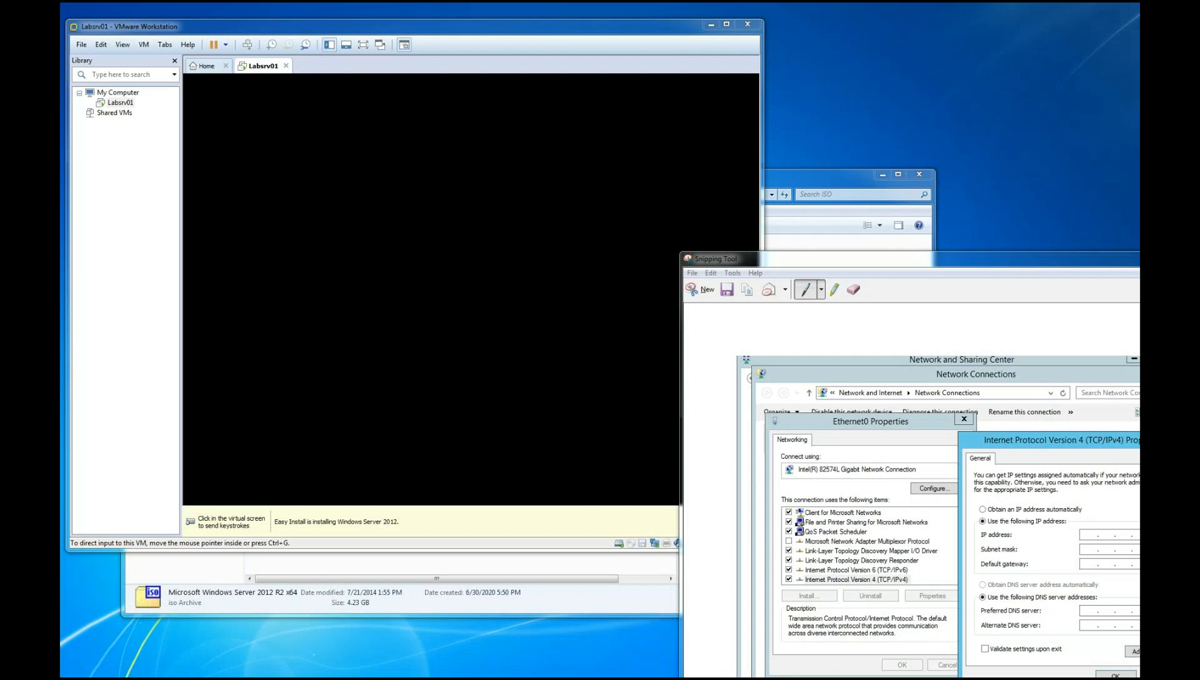
Bring the Word lab document into view, make its window taller, and examine the server naming and IP address instructions across both pages
drag(61, 77, 849, 47)
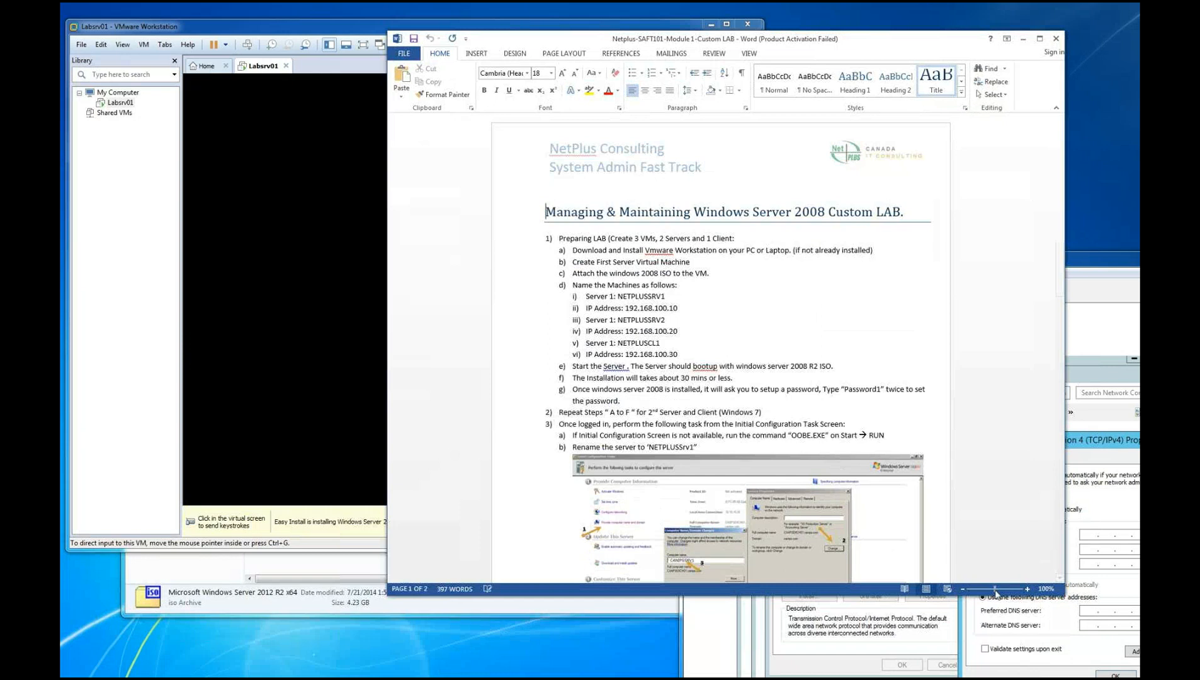
drag(759, 596, 741, 674)
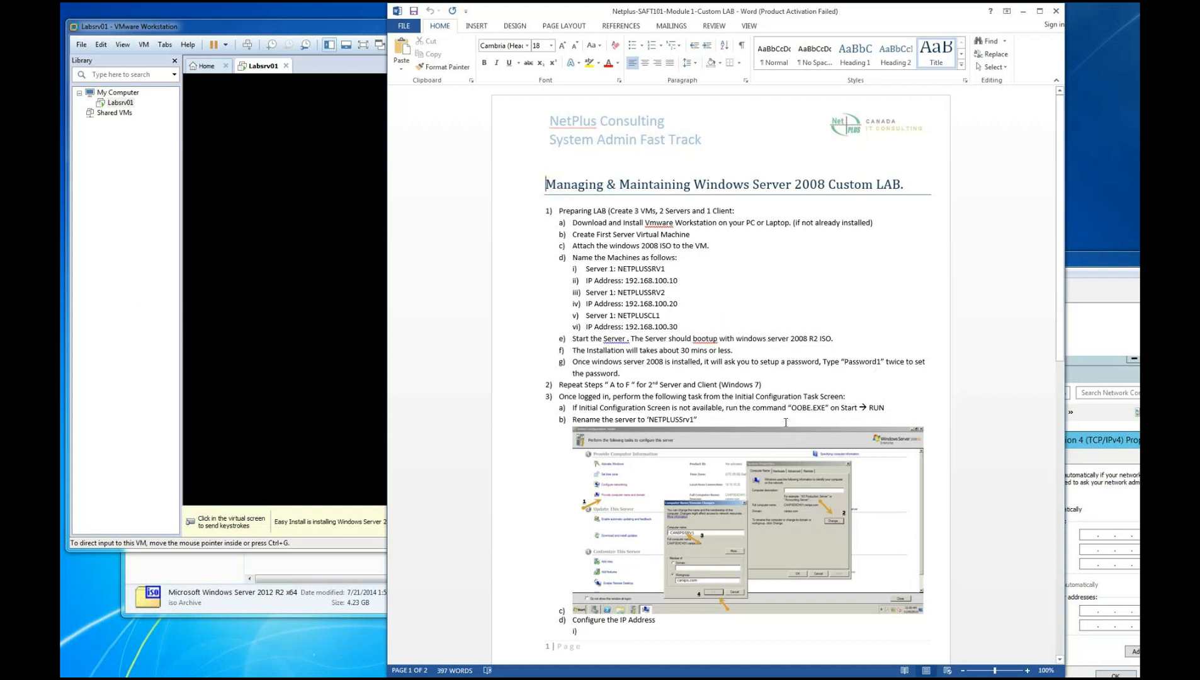
scroll(797, 420, down, 4)
scroll(797, 420, down, 7)
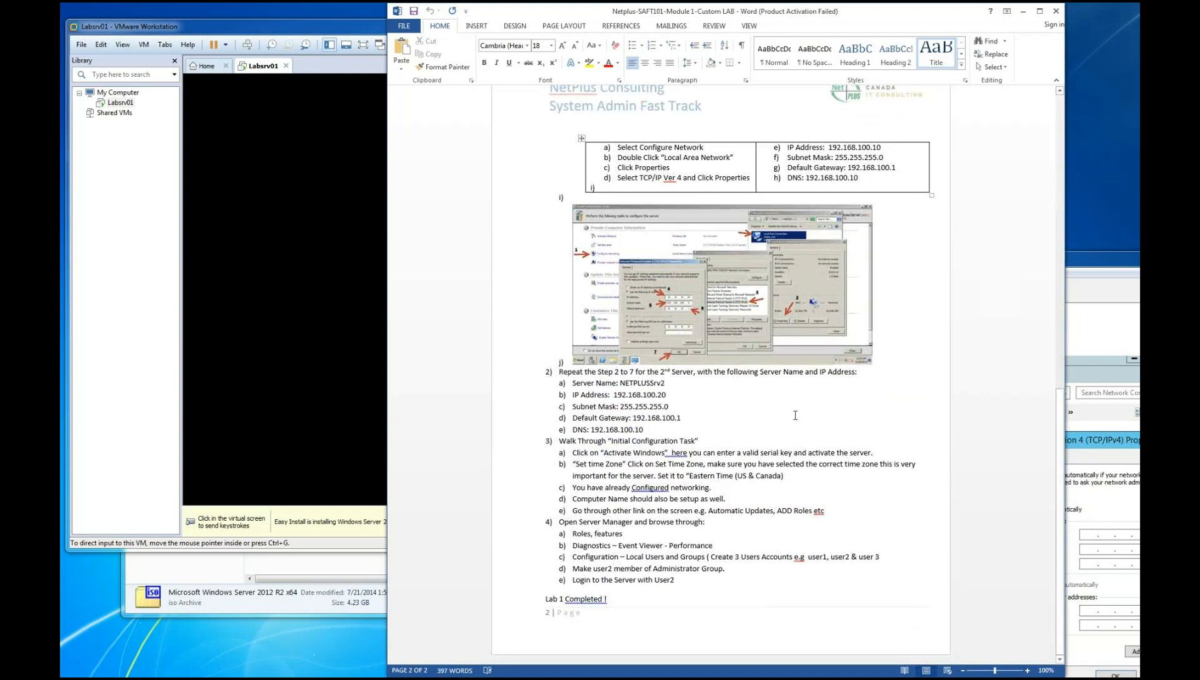
scroll(795, 415, up, 6)
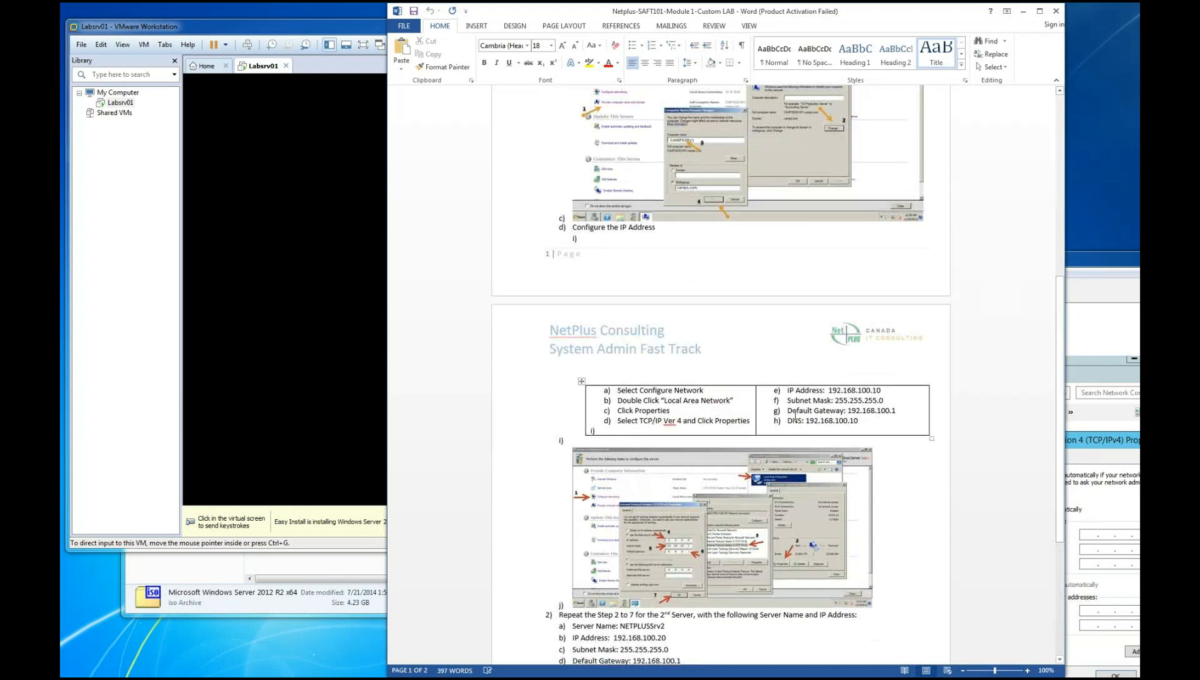
scroll(796, 420, up, 3)
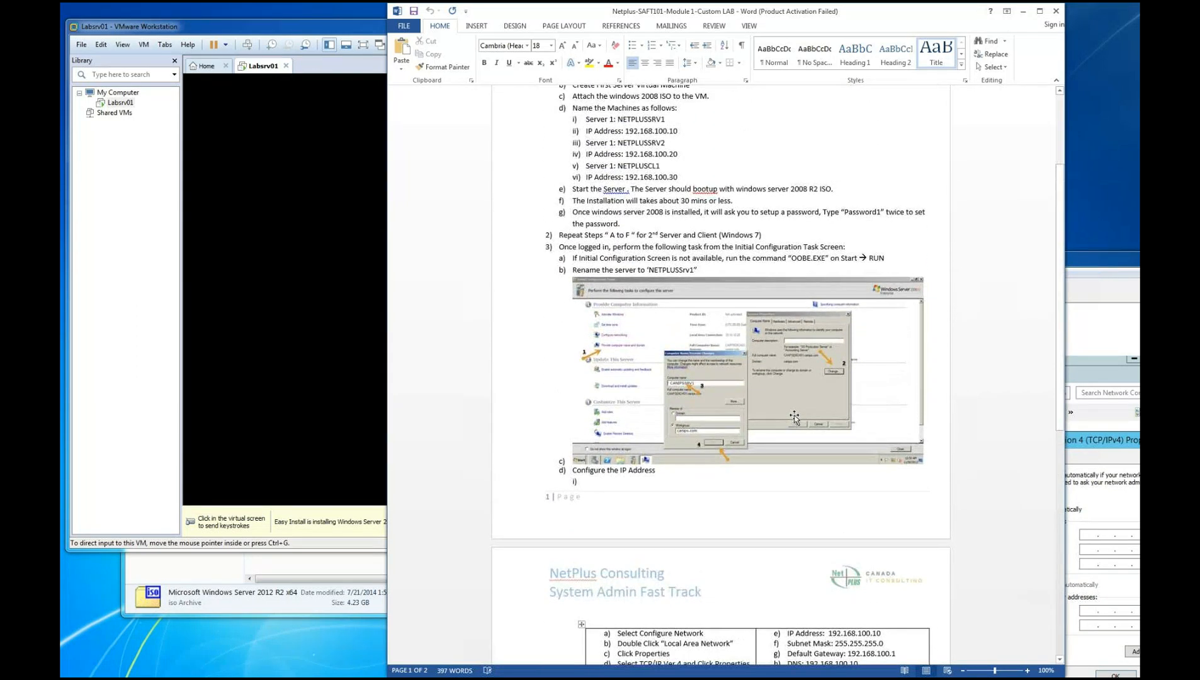
scroll(795, 417, up, 1)
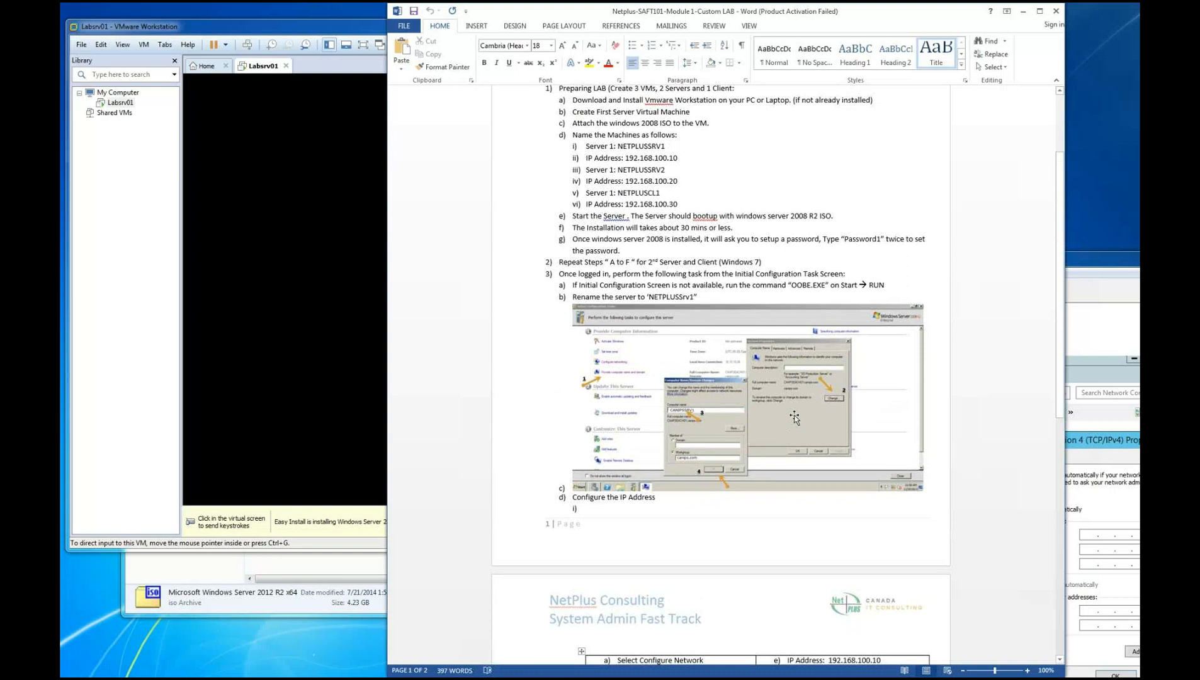
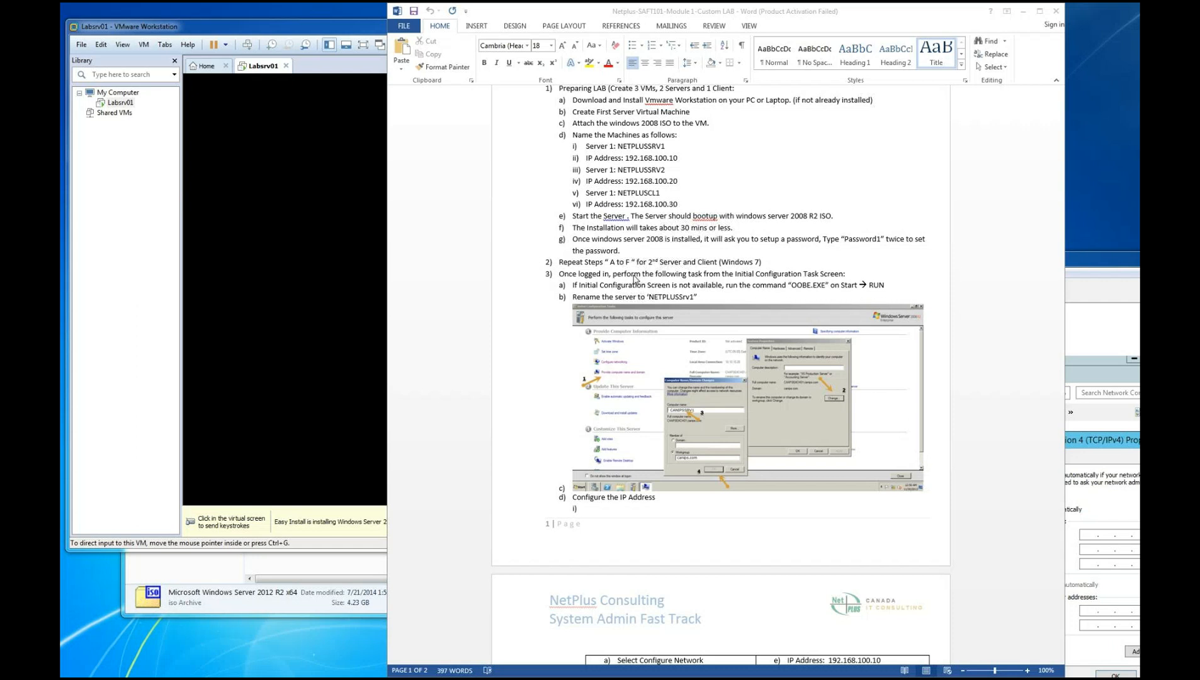
Read the lab document's second page, covering the IP address configuration, the second server's settings and the remaining configuration tasks
scroll(635, 279, down, 10)
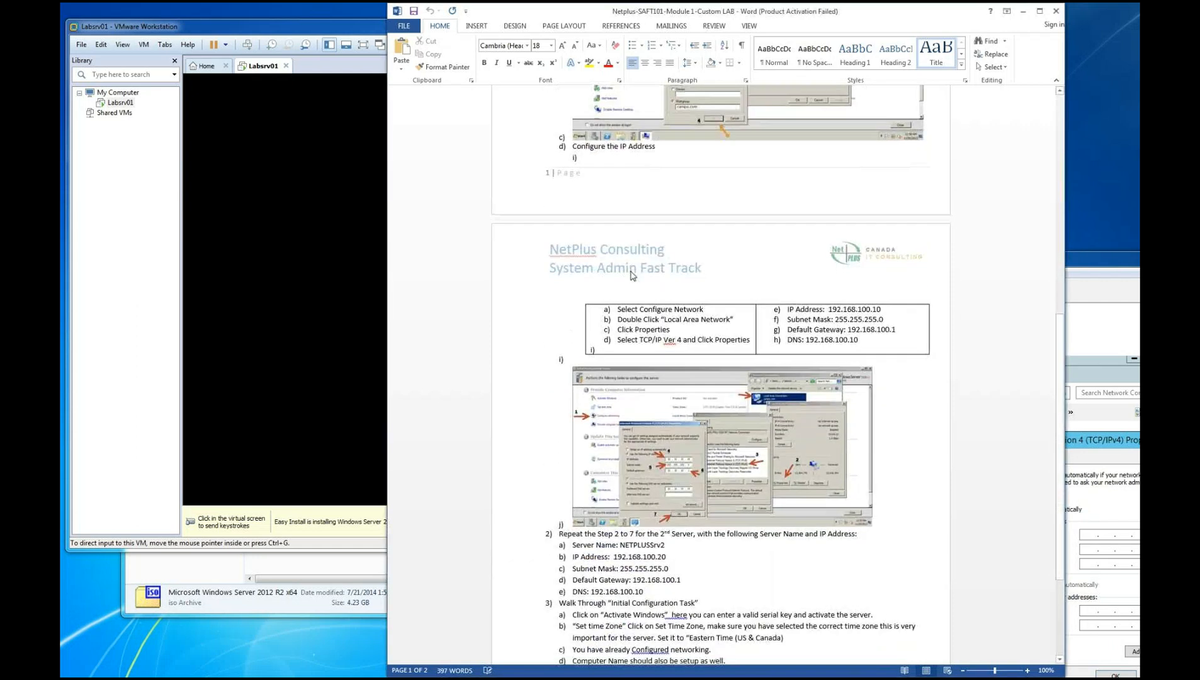
scroll(634, 276, down, 5)
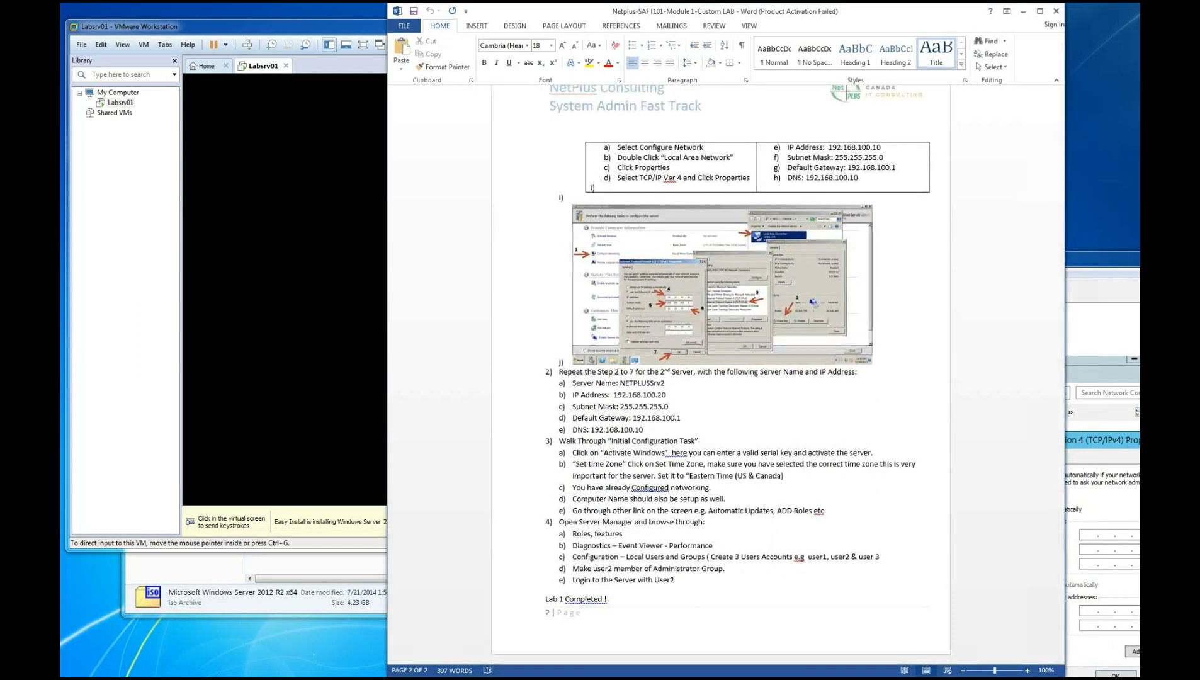